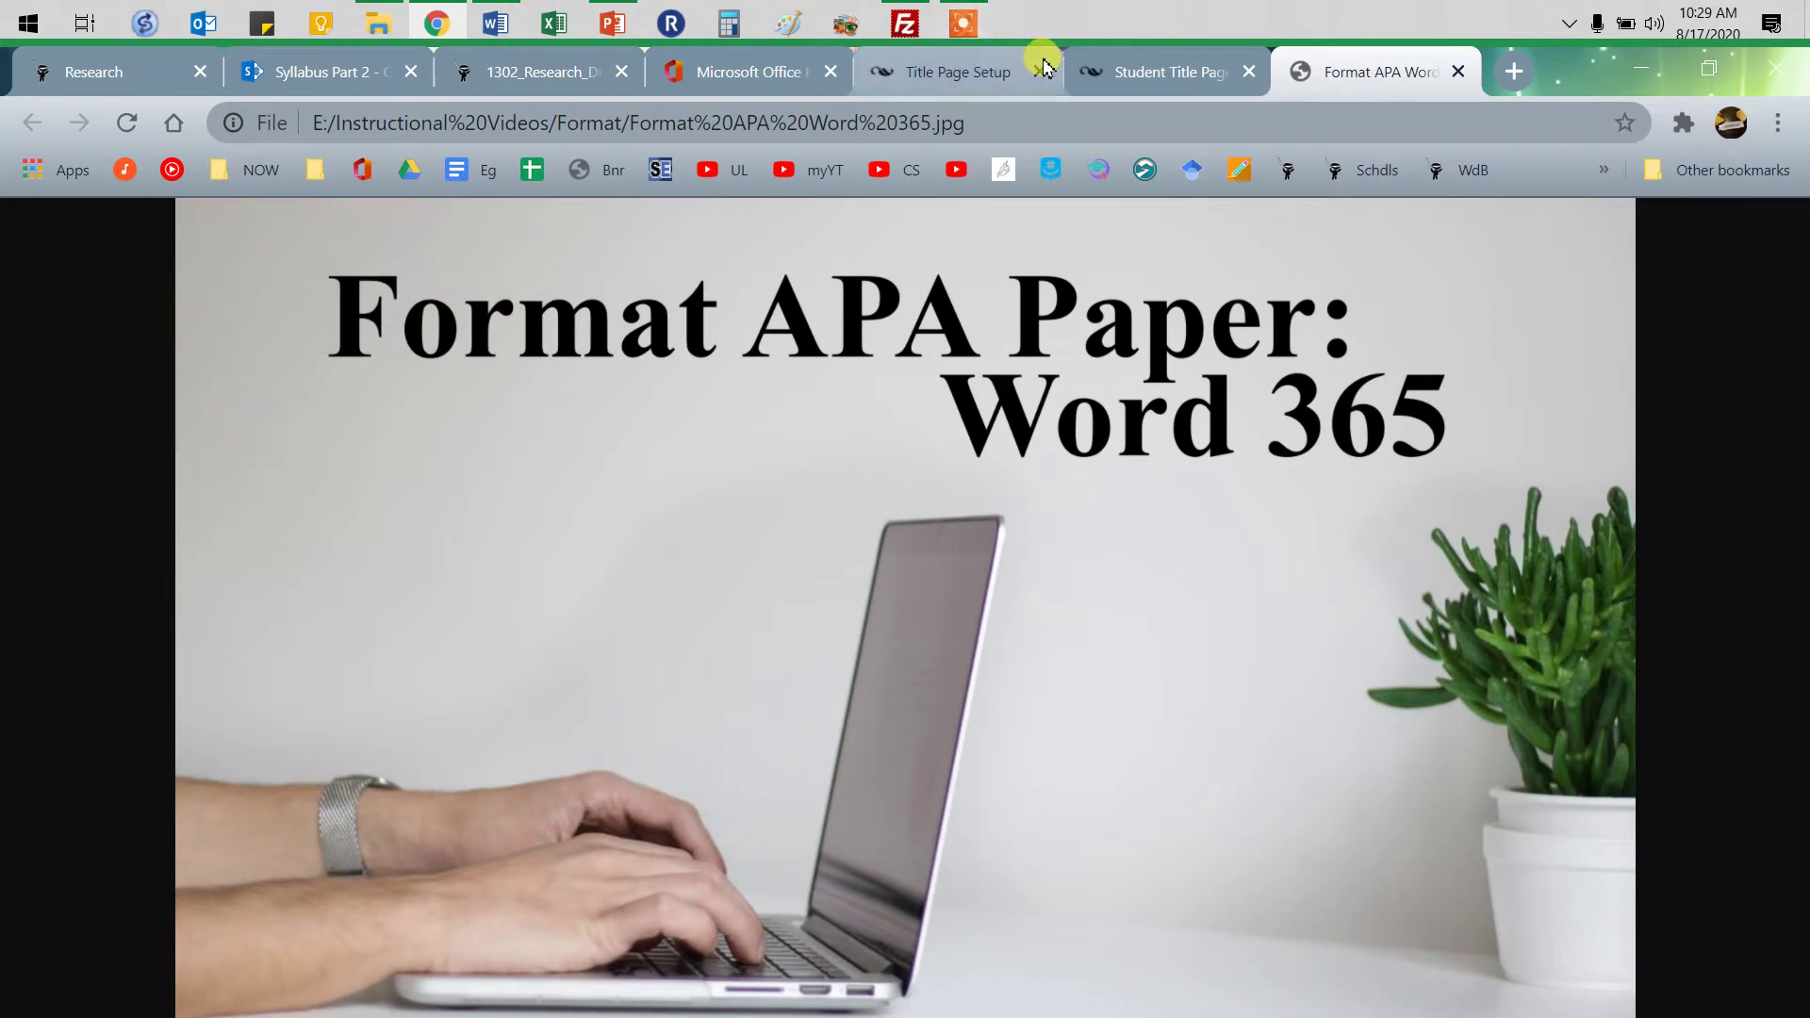
# Step: Open the APA student title page guide and scroll through its guidelines
pyautogui.click(1121, 72)
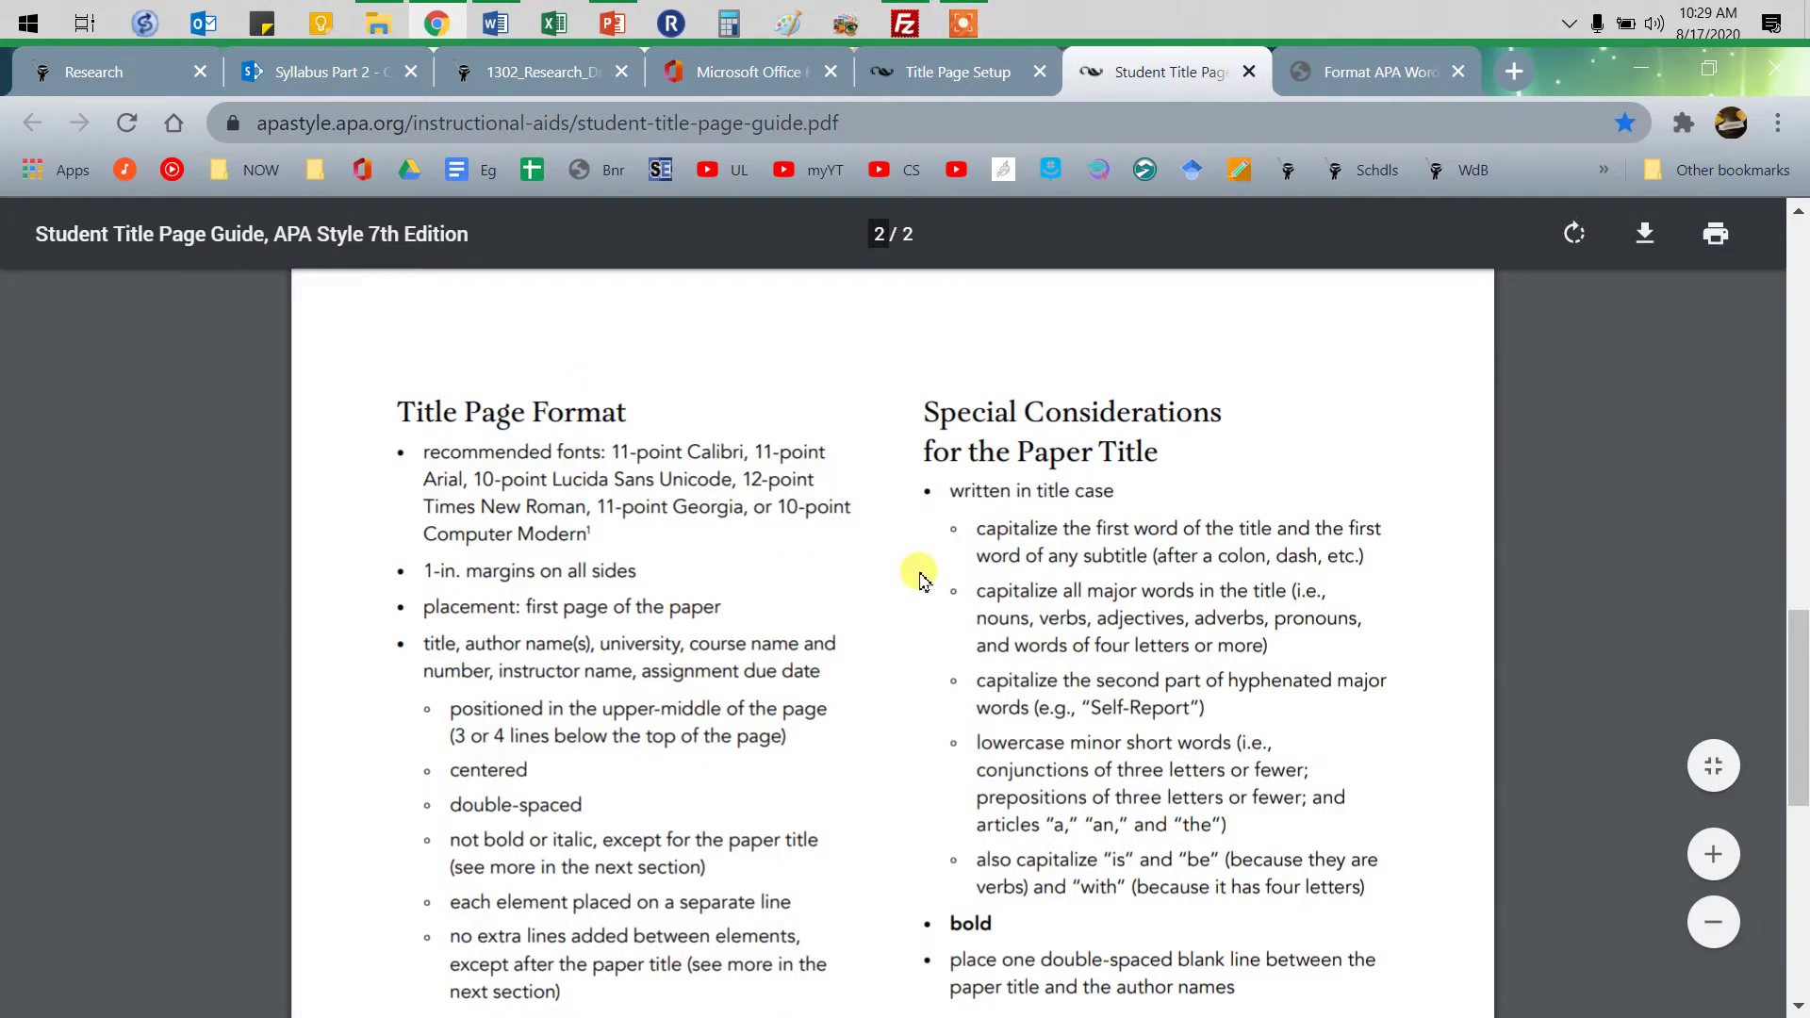
pyautogui.scroll(15, 919, 577)
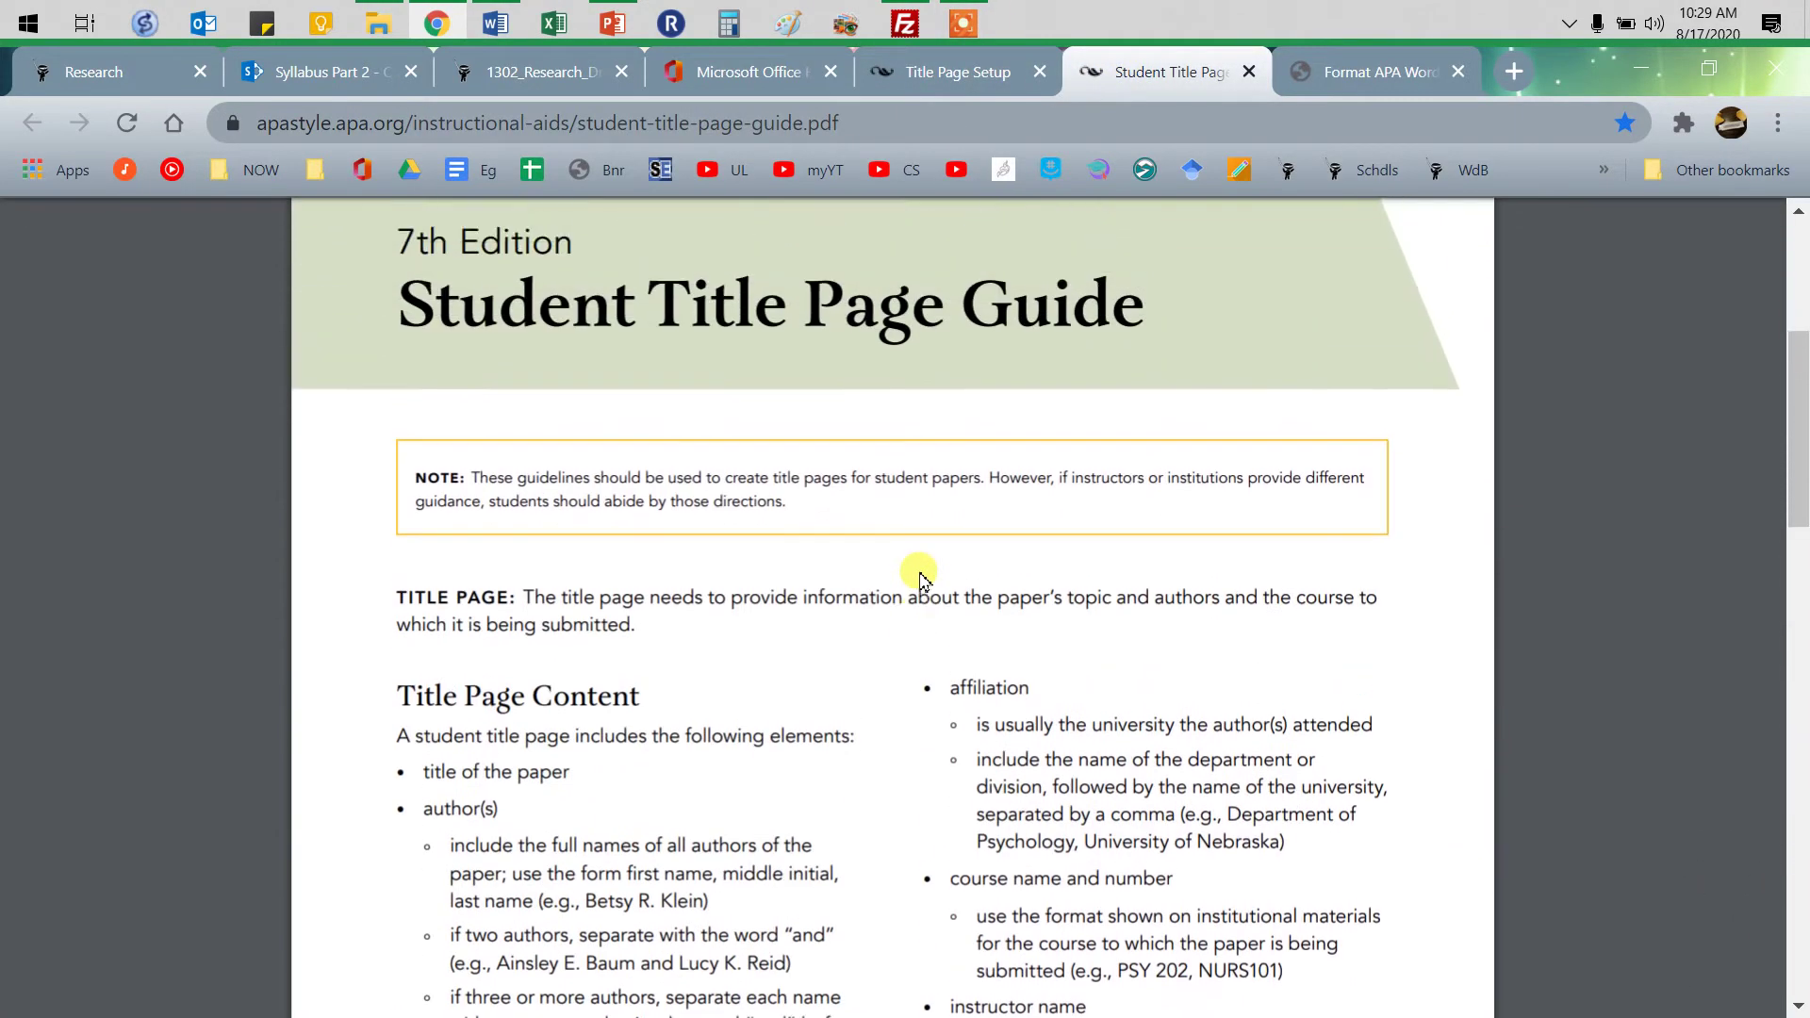
pyautogui.scroll(-3, 1010, 695)
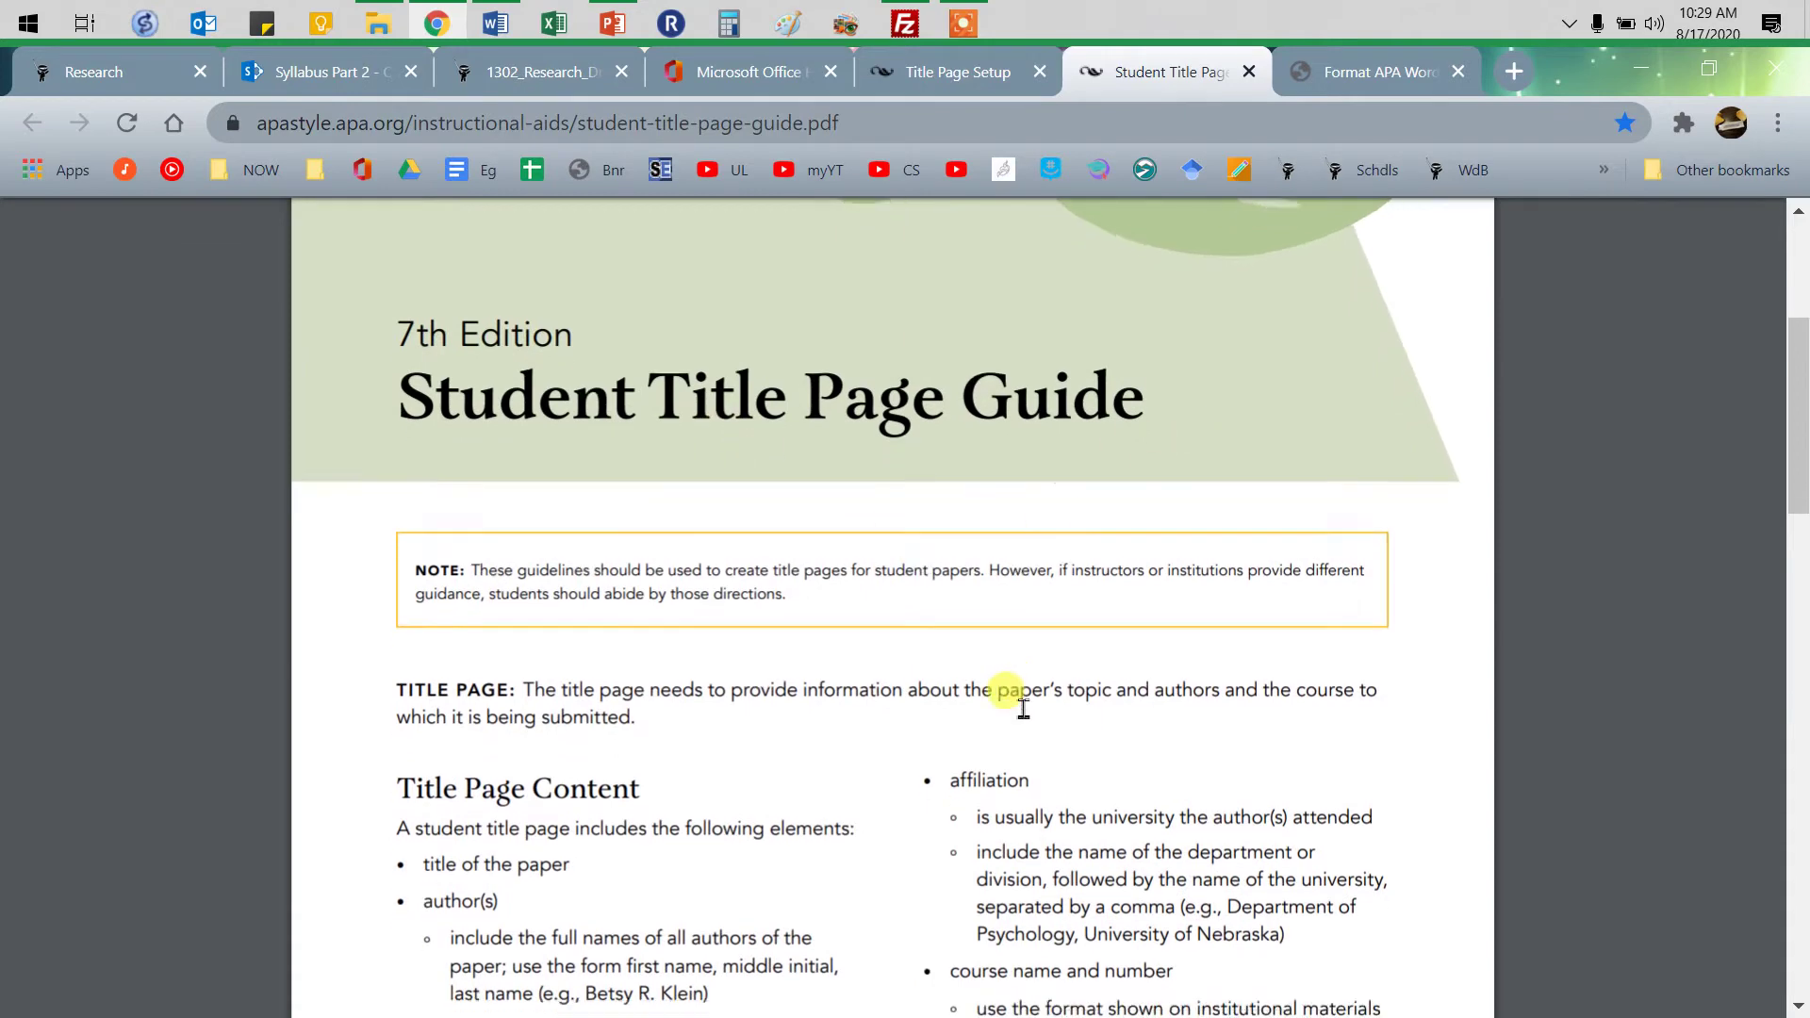
pyautogui.scroll(-1, 1019, 702)
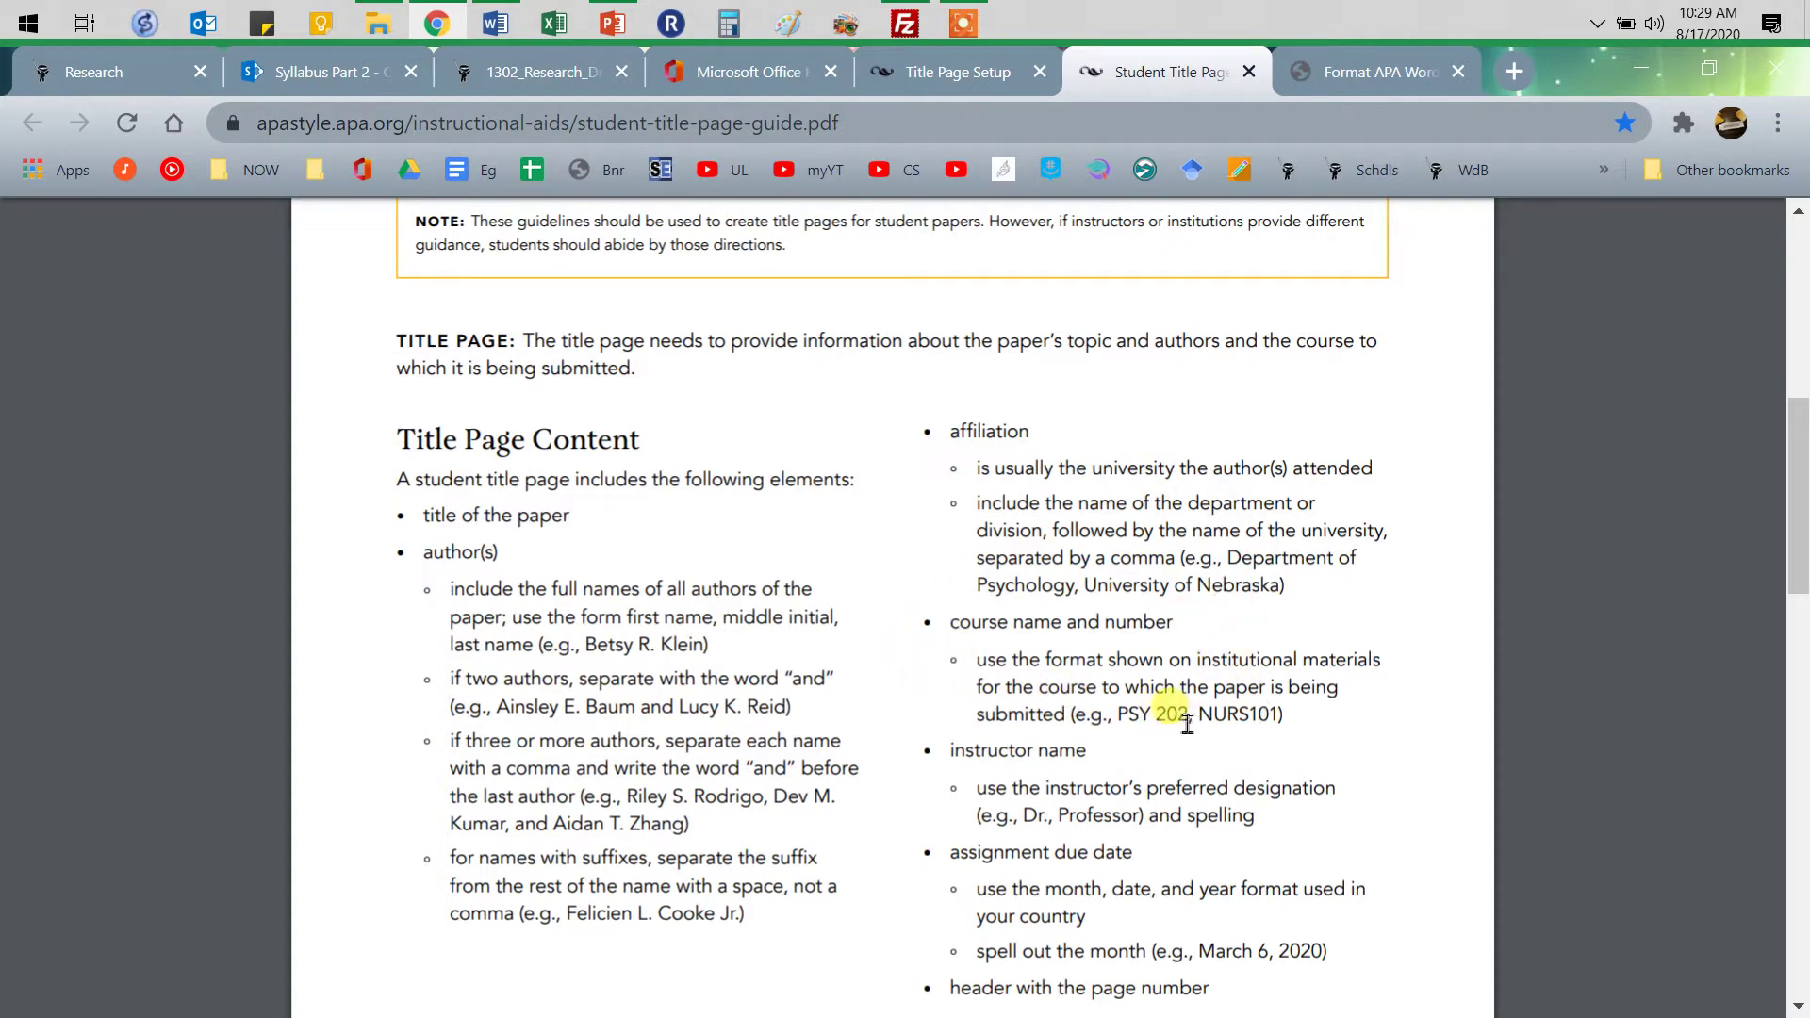
pyautogui.click(1225, 718)
pyautogui.scroll(-3, 1250, 720)
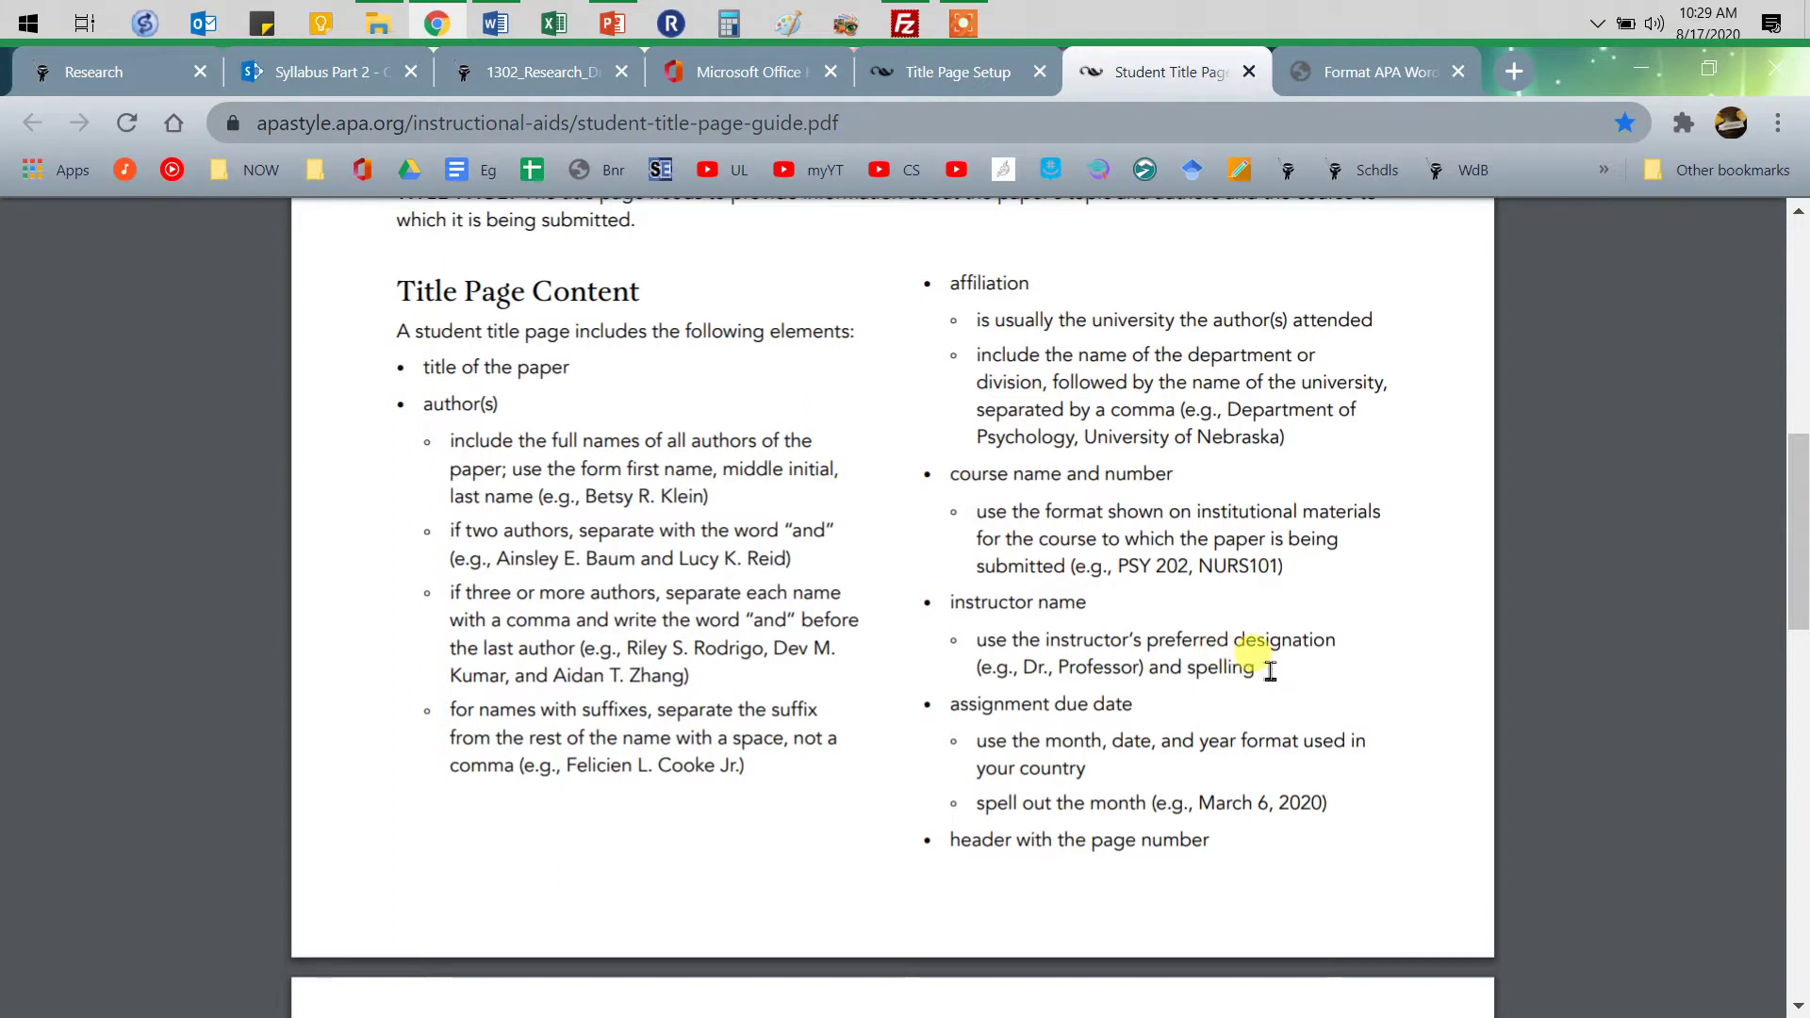
# Step: Highlight the instructor-name note and the March due-date example, then view the Title Page Setup example
pyautogui.moveTo(1263, 668); pyautogui.dragTo(1161, 671)
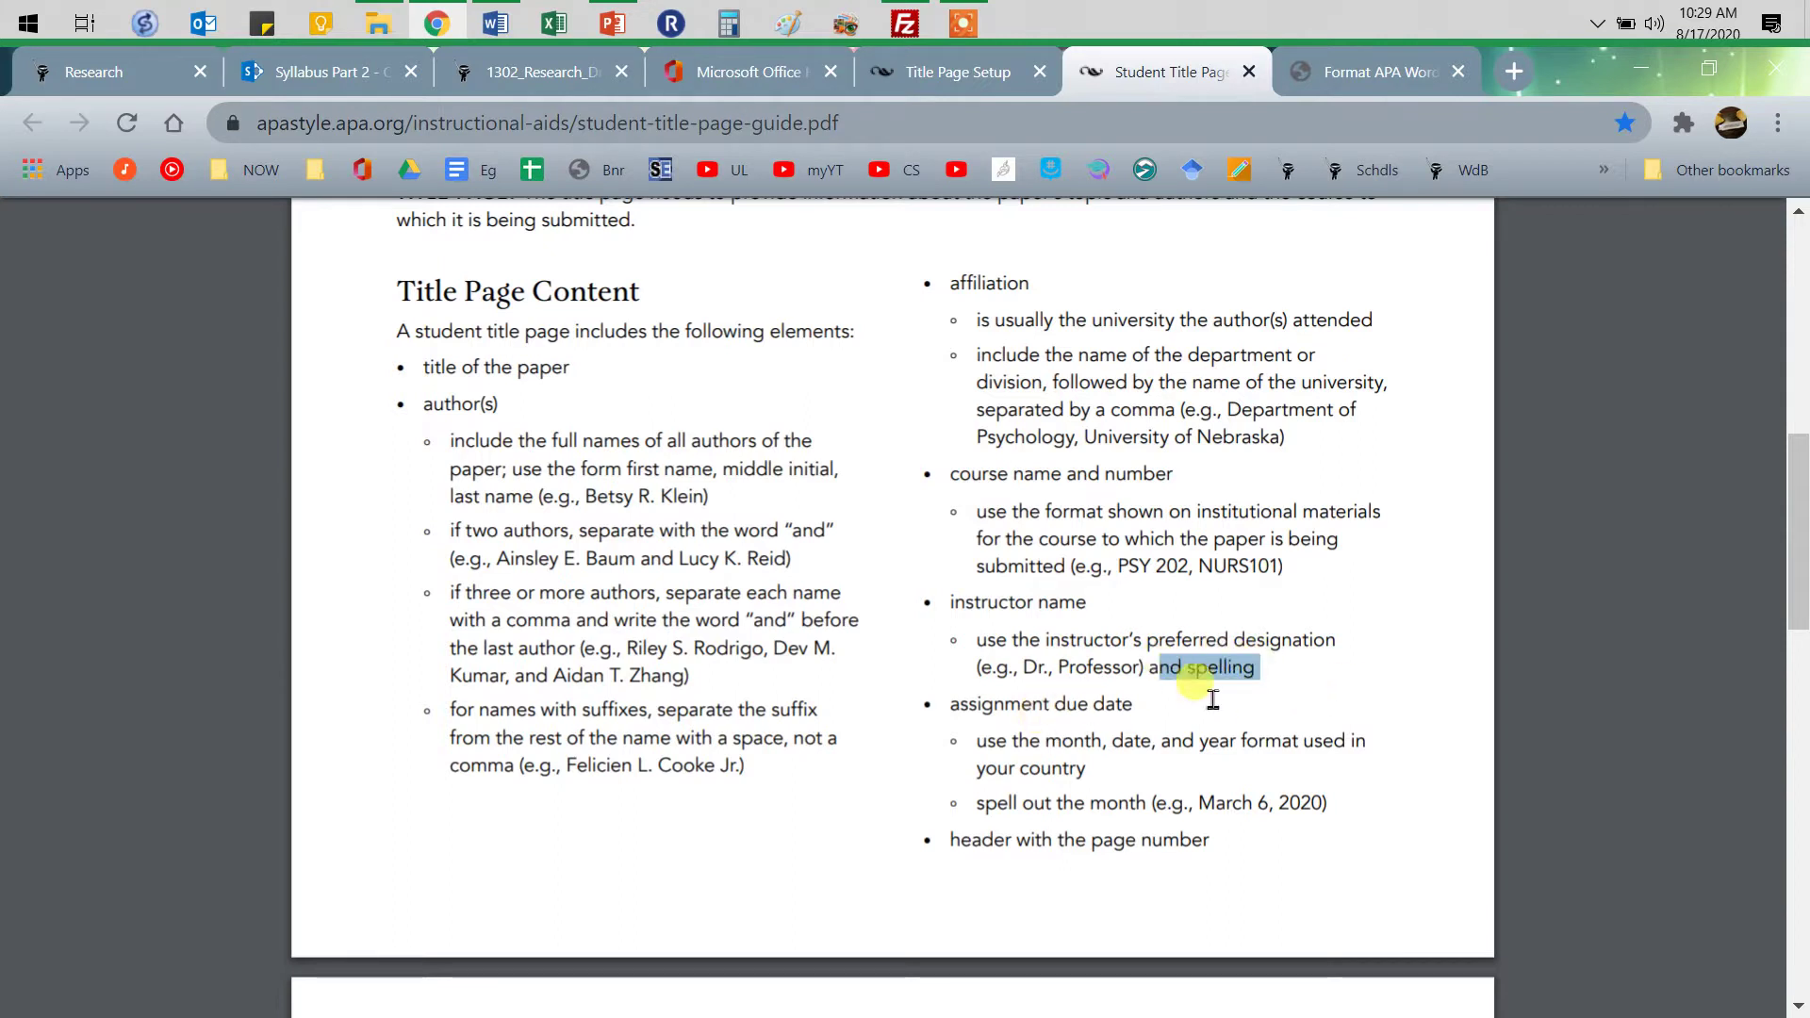
pyautogui.doubleClick(1216, 802)
pyautogui.click(1189, 808)
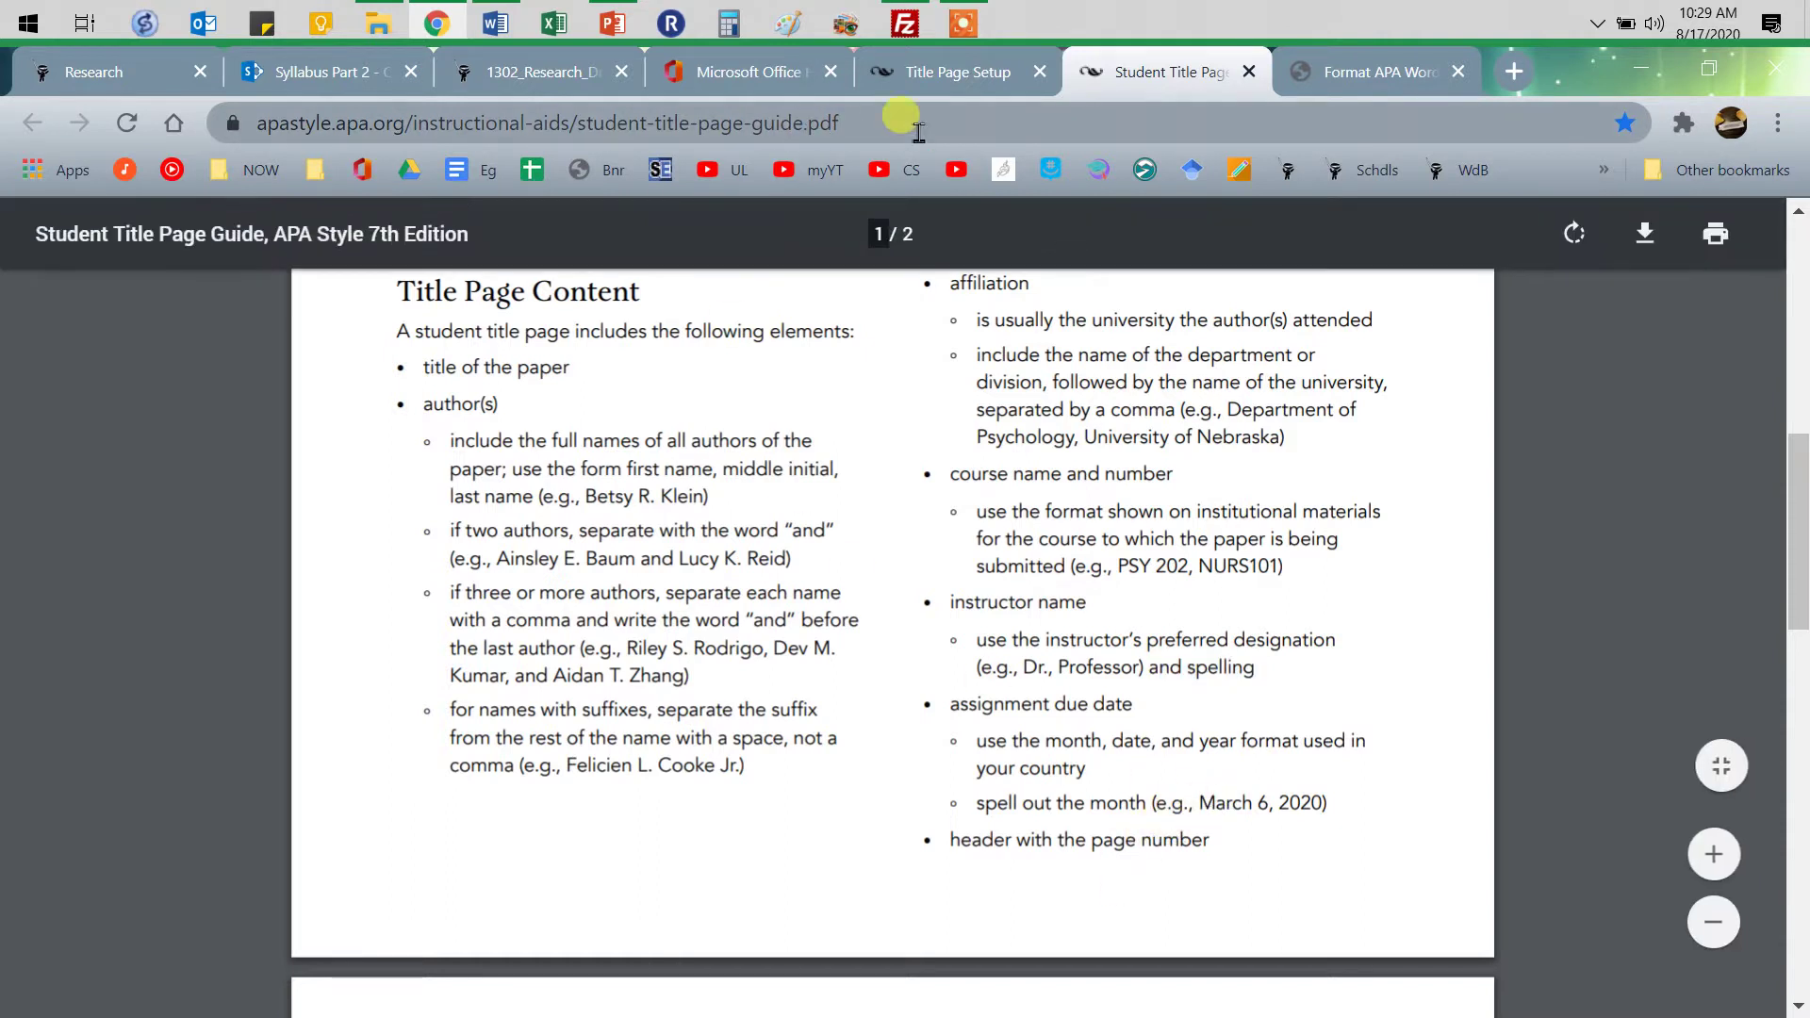
pyautogui.click(961, 83)
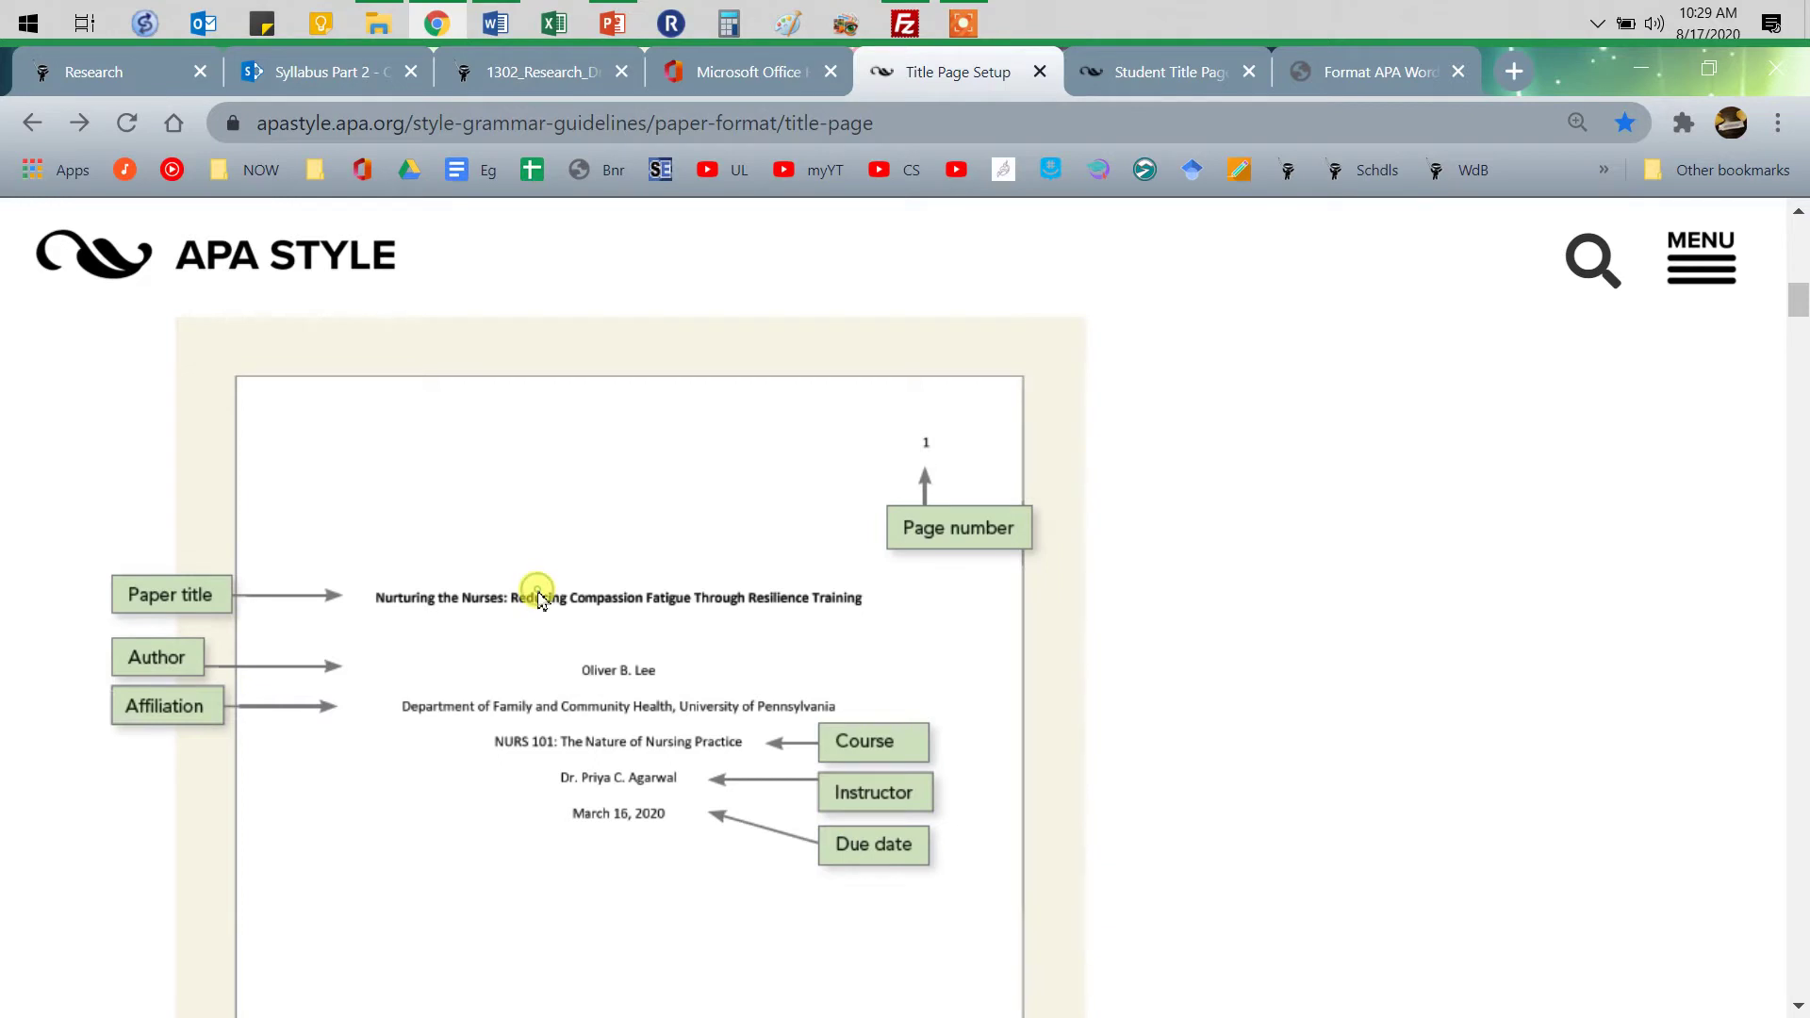
# Step: From Office 365's Word start page, create a blank document and an APA style paper template document
pyautogui.click(754, 66)
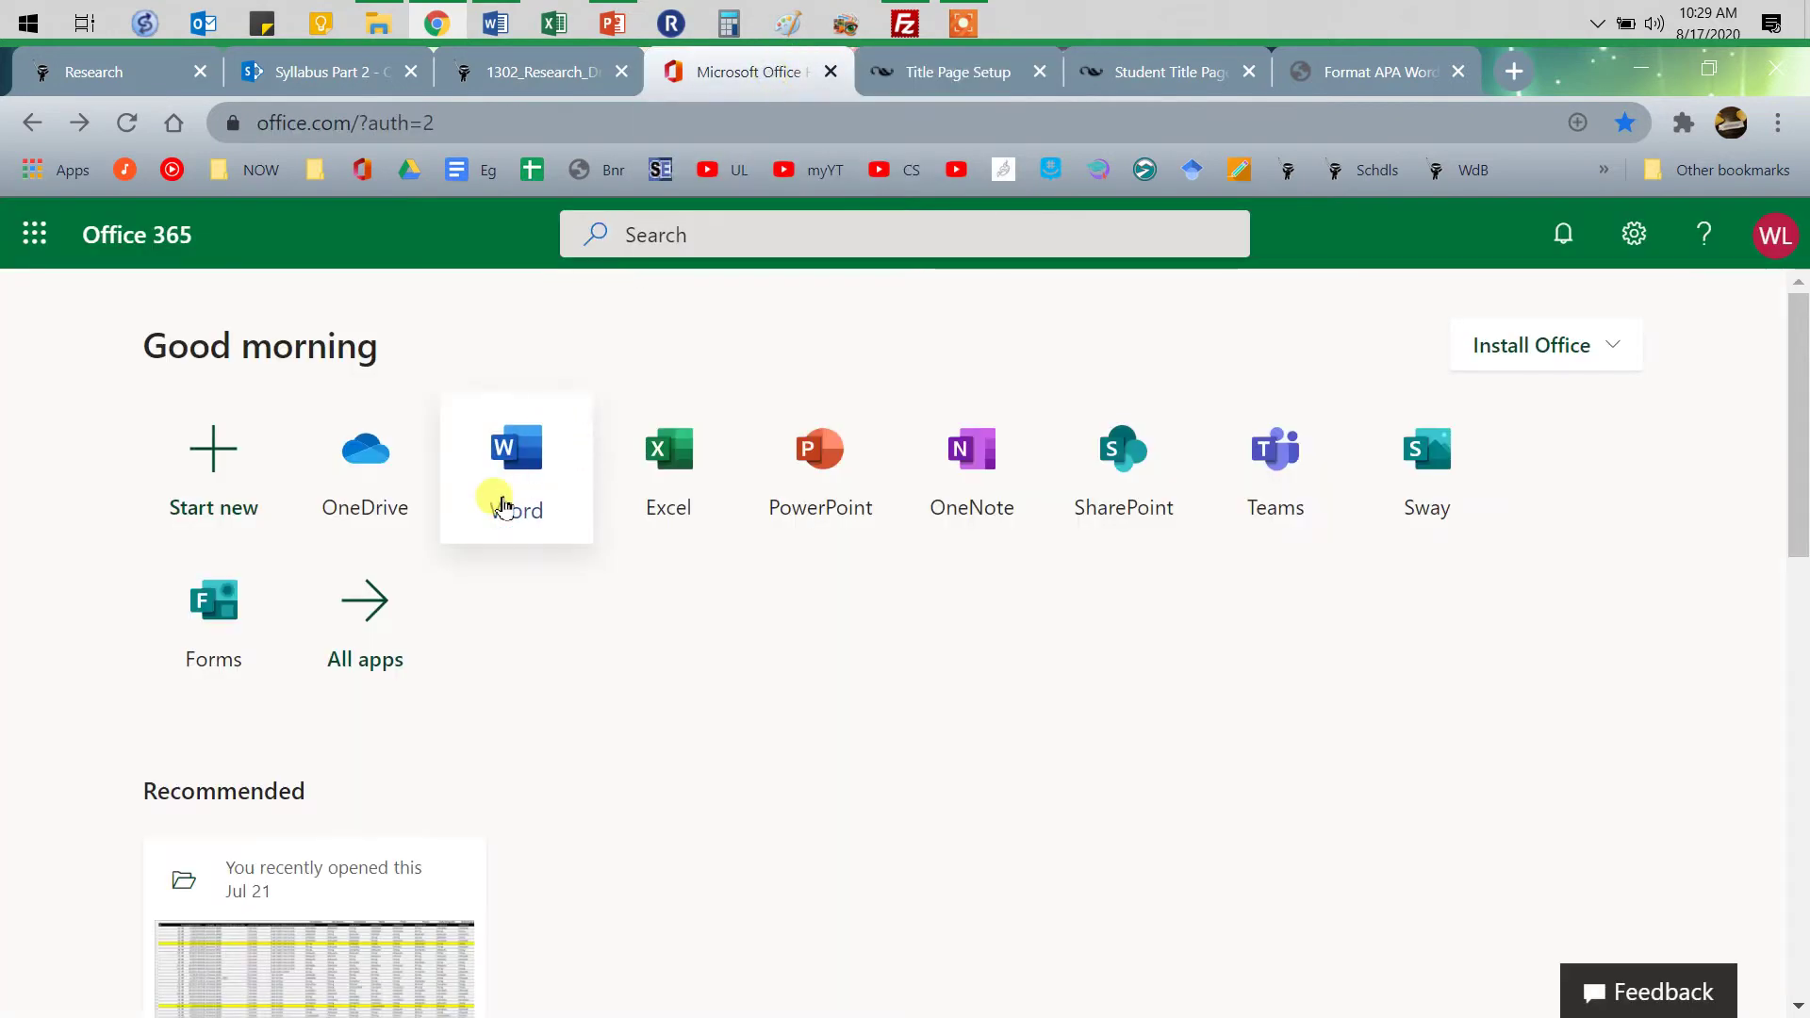
pyautogui.click(506, 502)
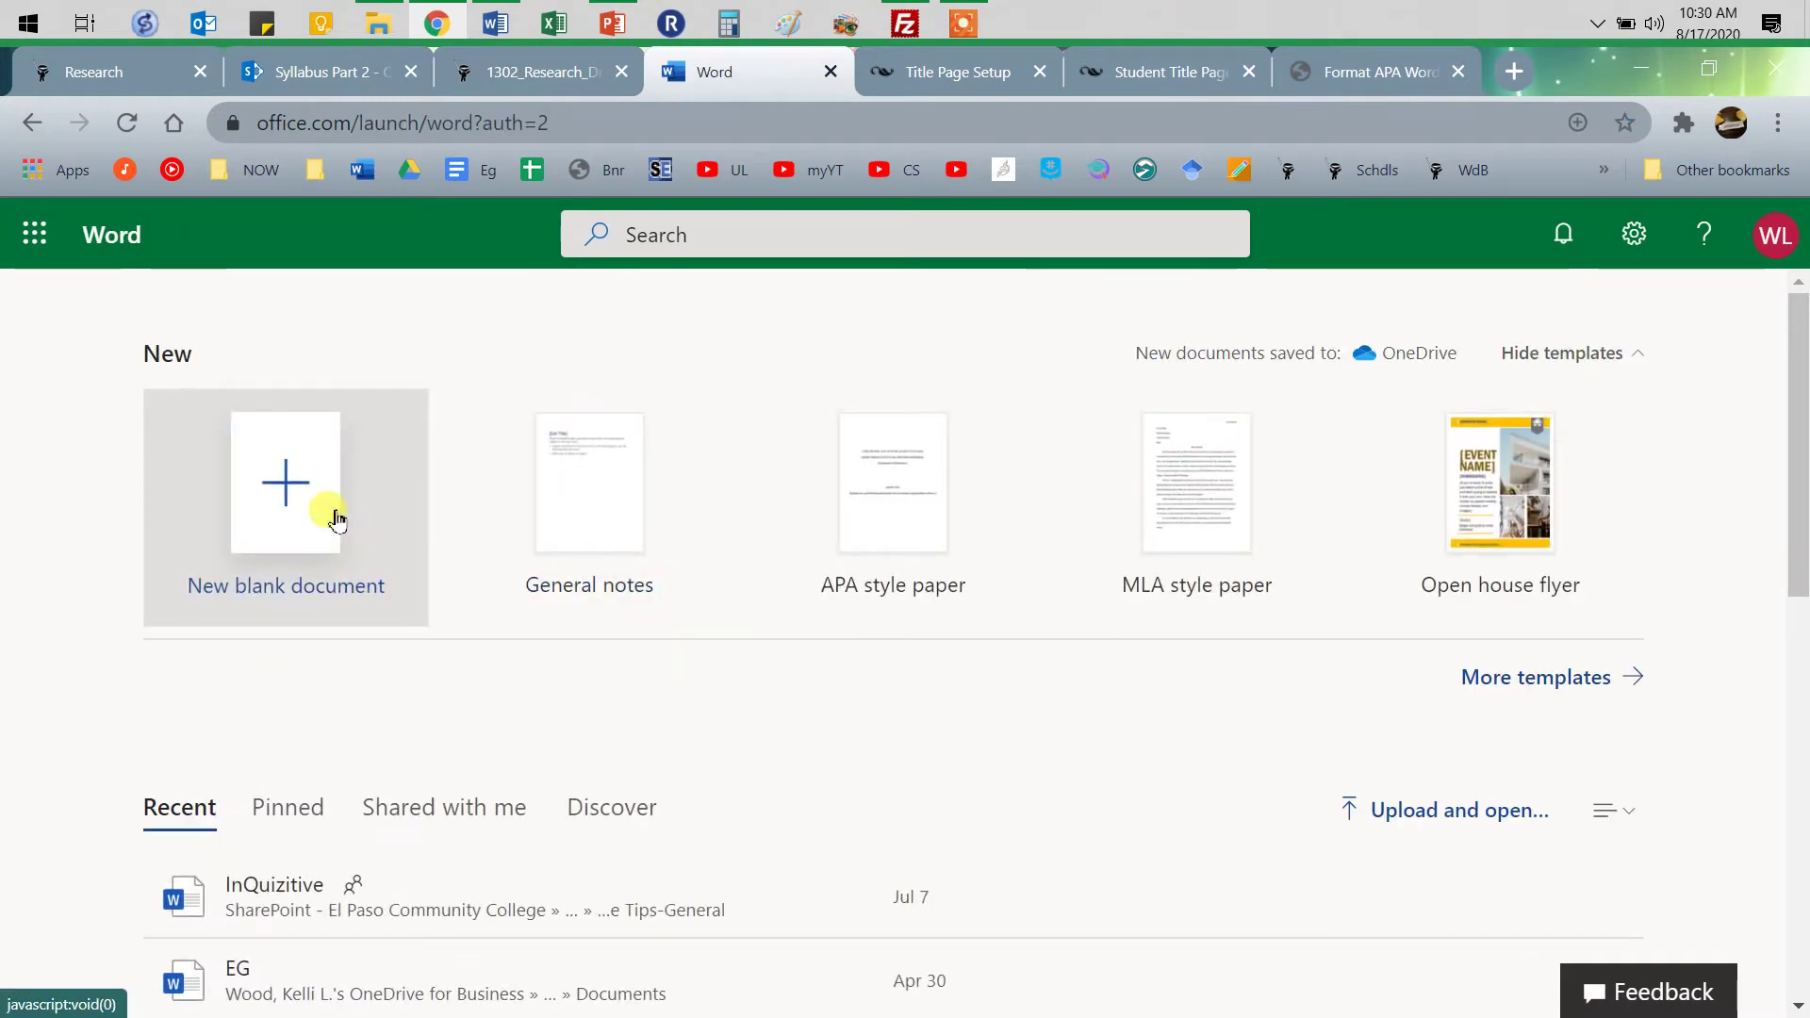
pyautogui.click(337, 518)
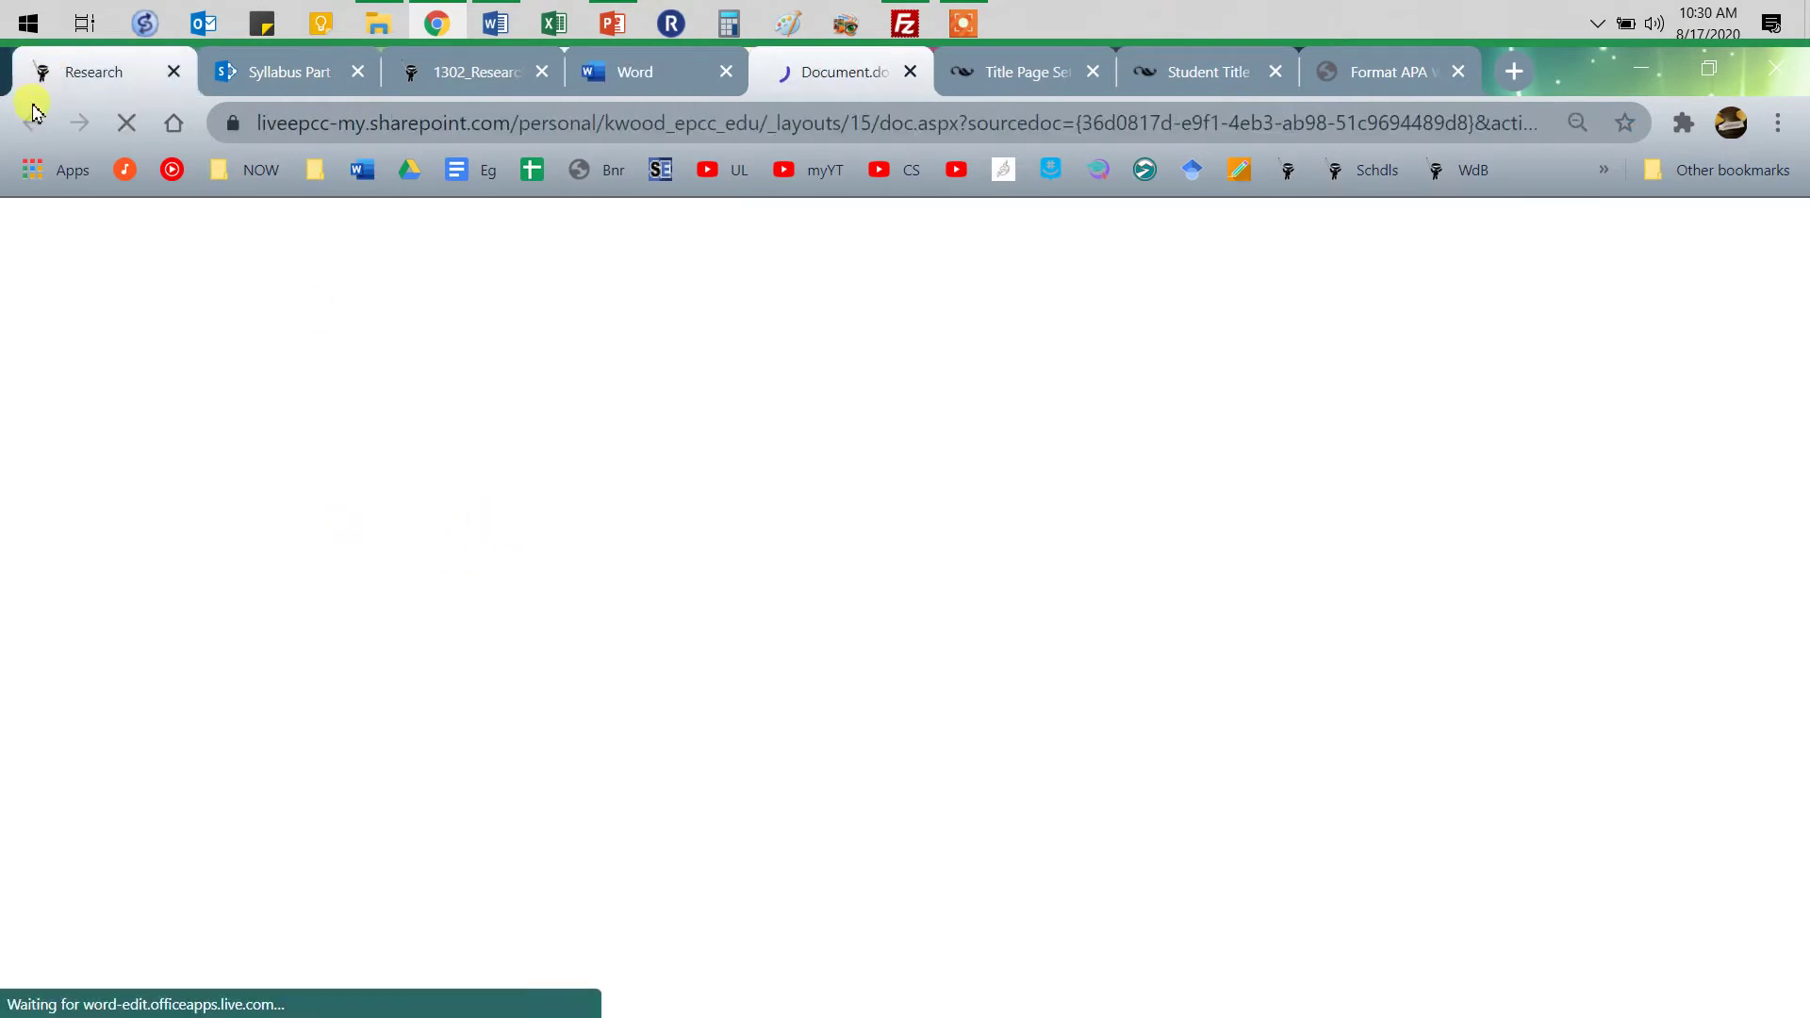
pyautogui.click(699, 69)
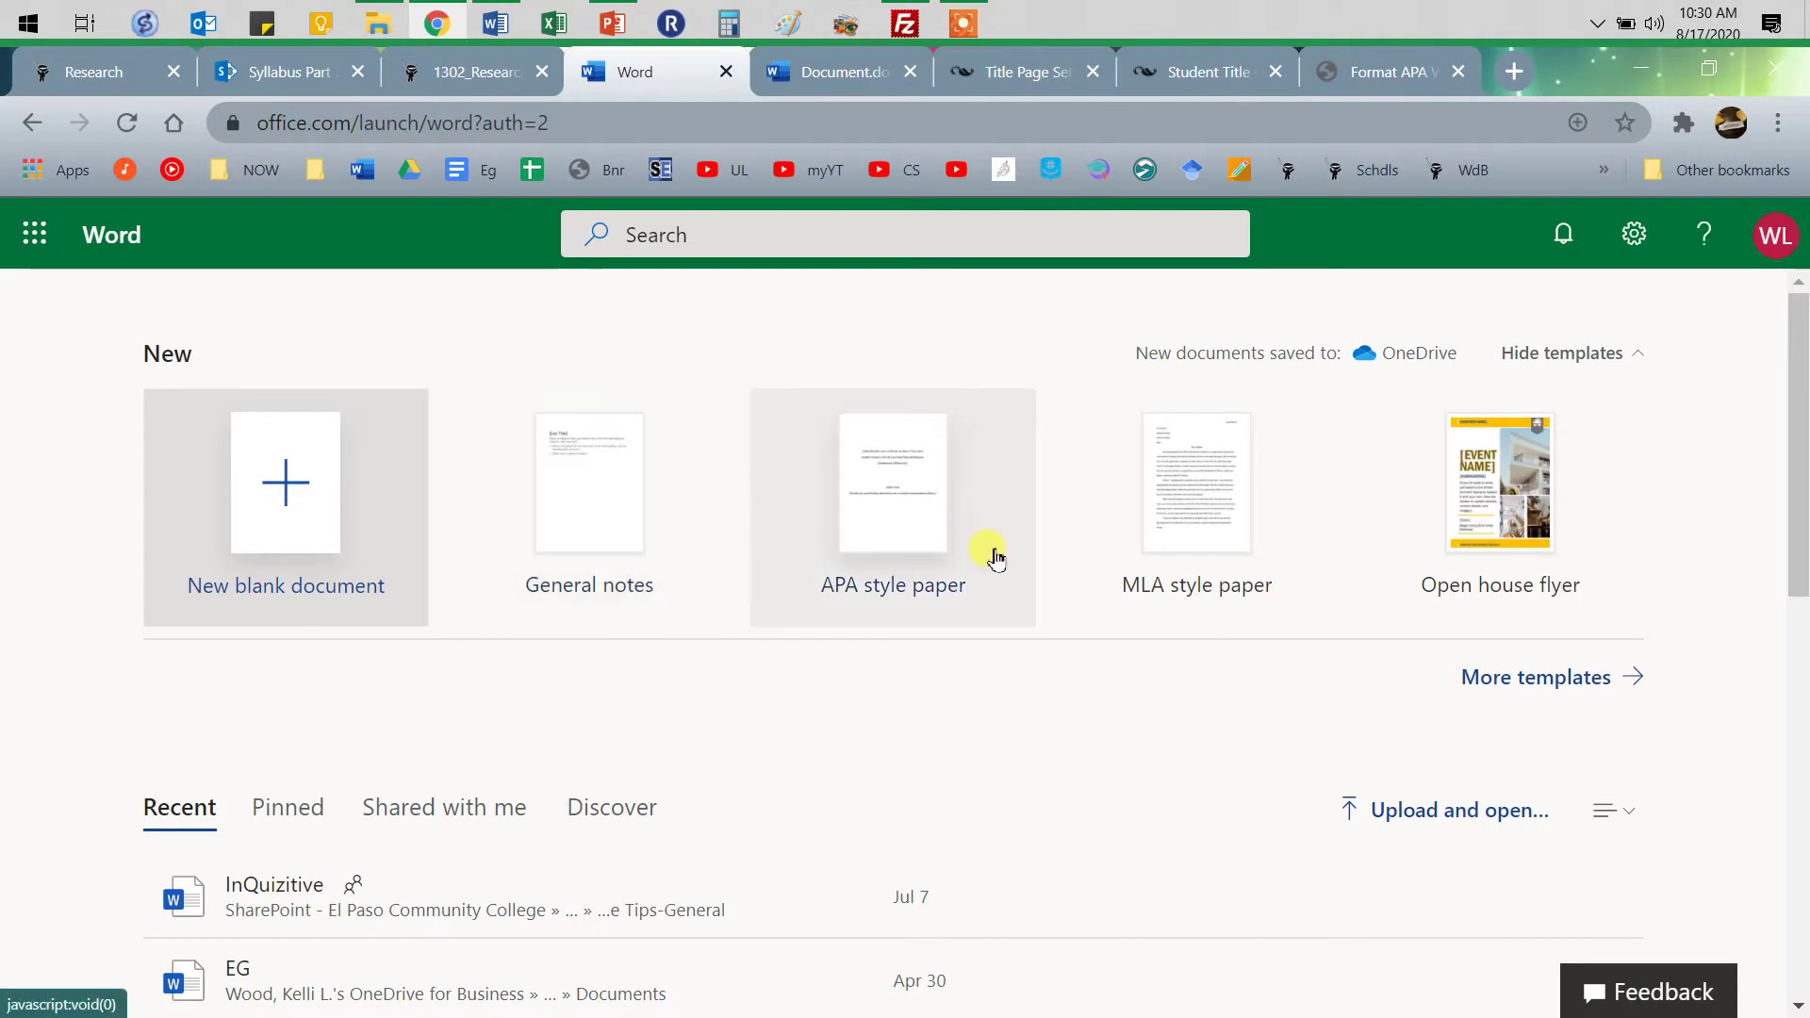
pyautogui.click(921, 509)
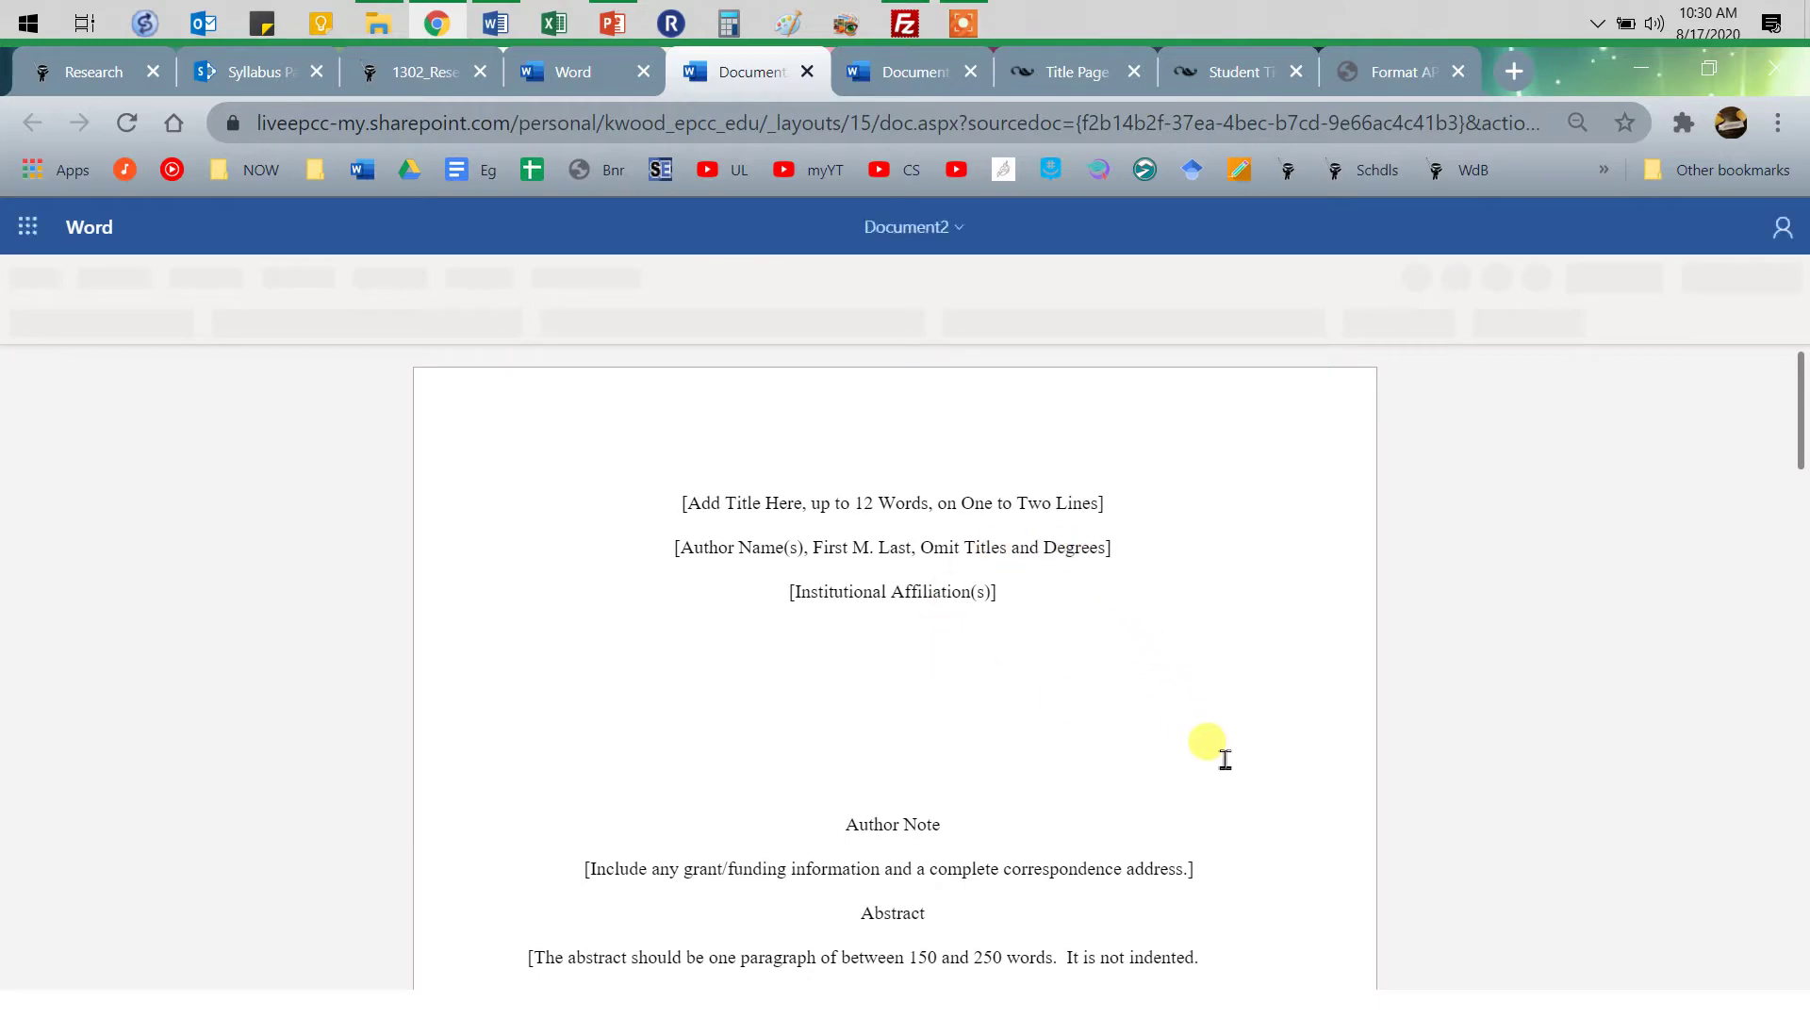
# Step: Read through the APA template's Author Note section, then close the template document's tab
pyautogui.scroll(-3, 1204, 744)
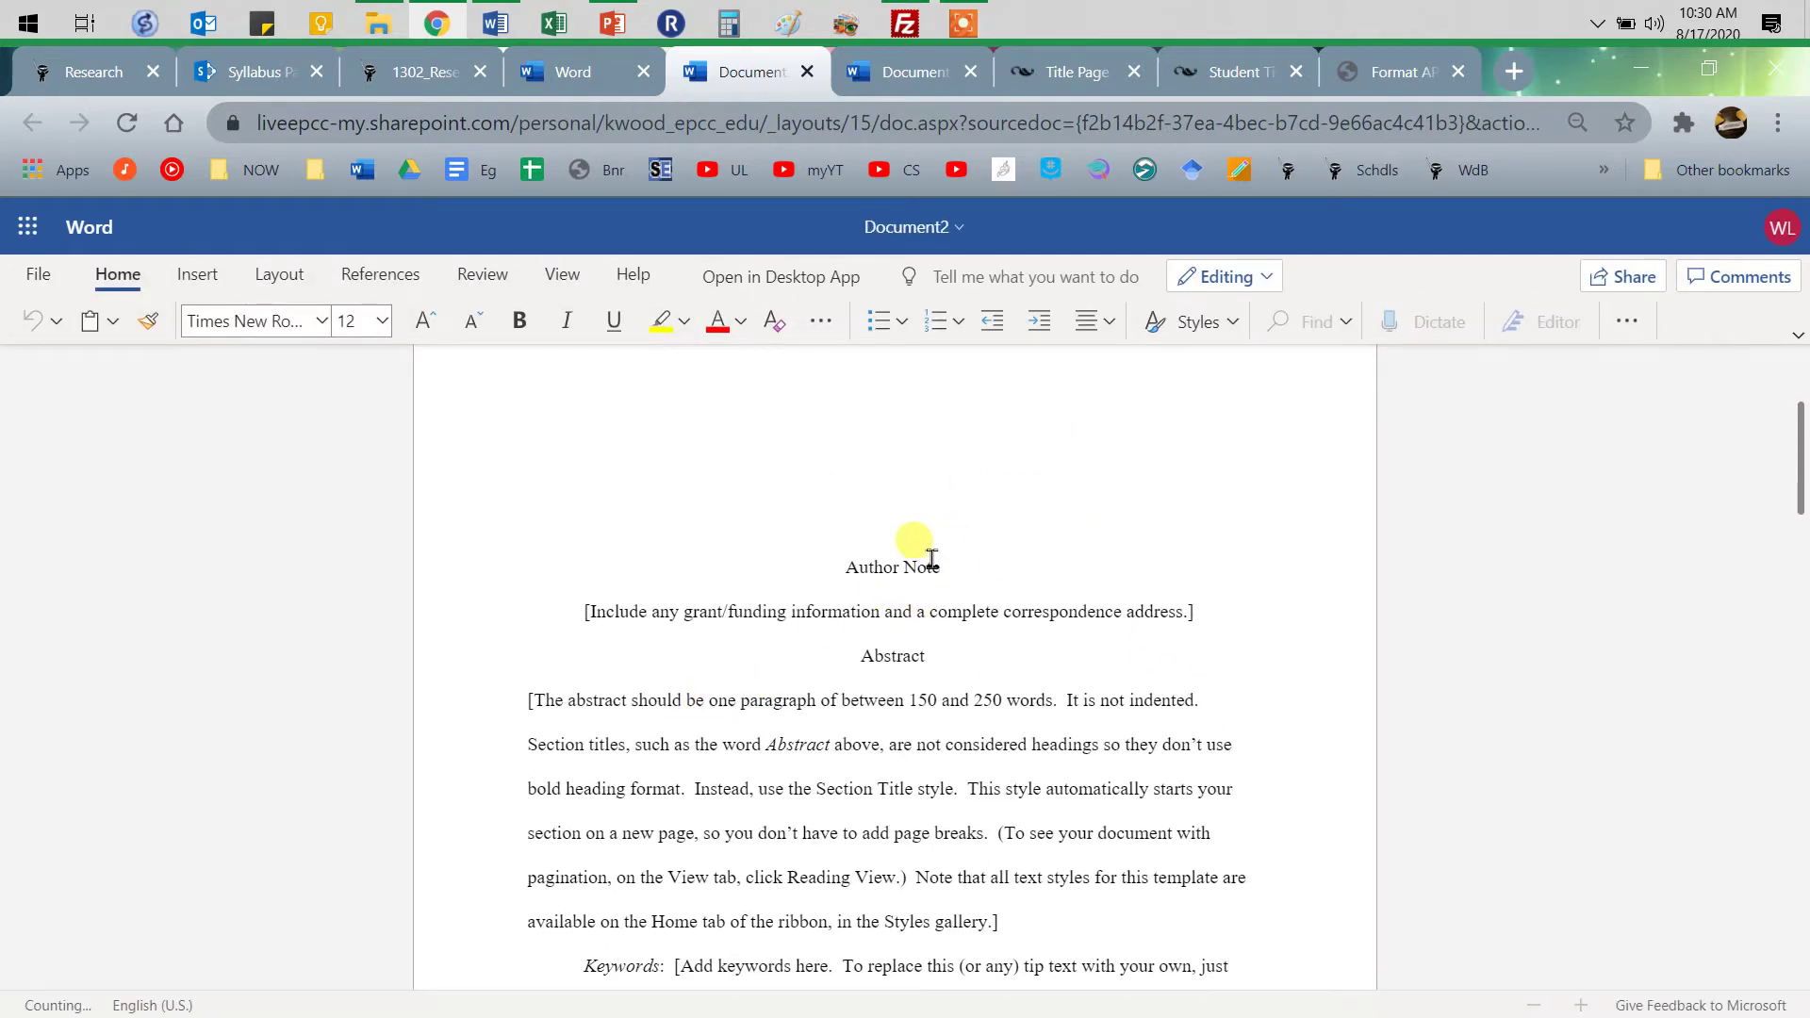
pyautogui.click(845, 566)
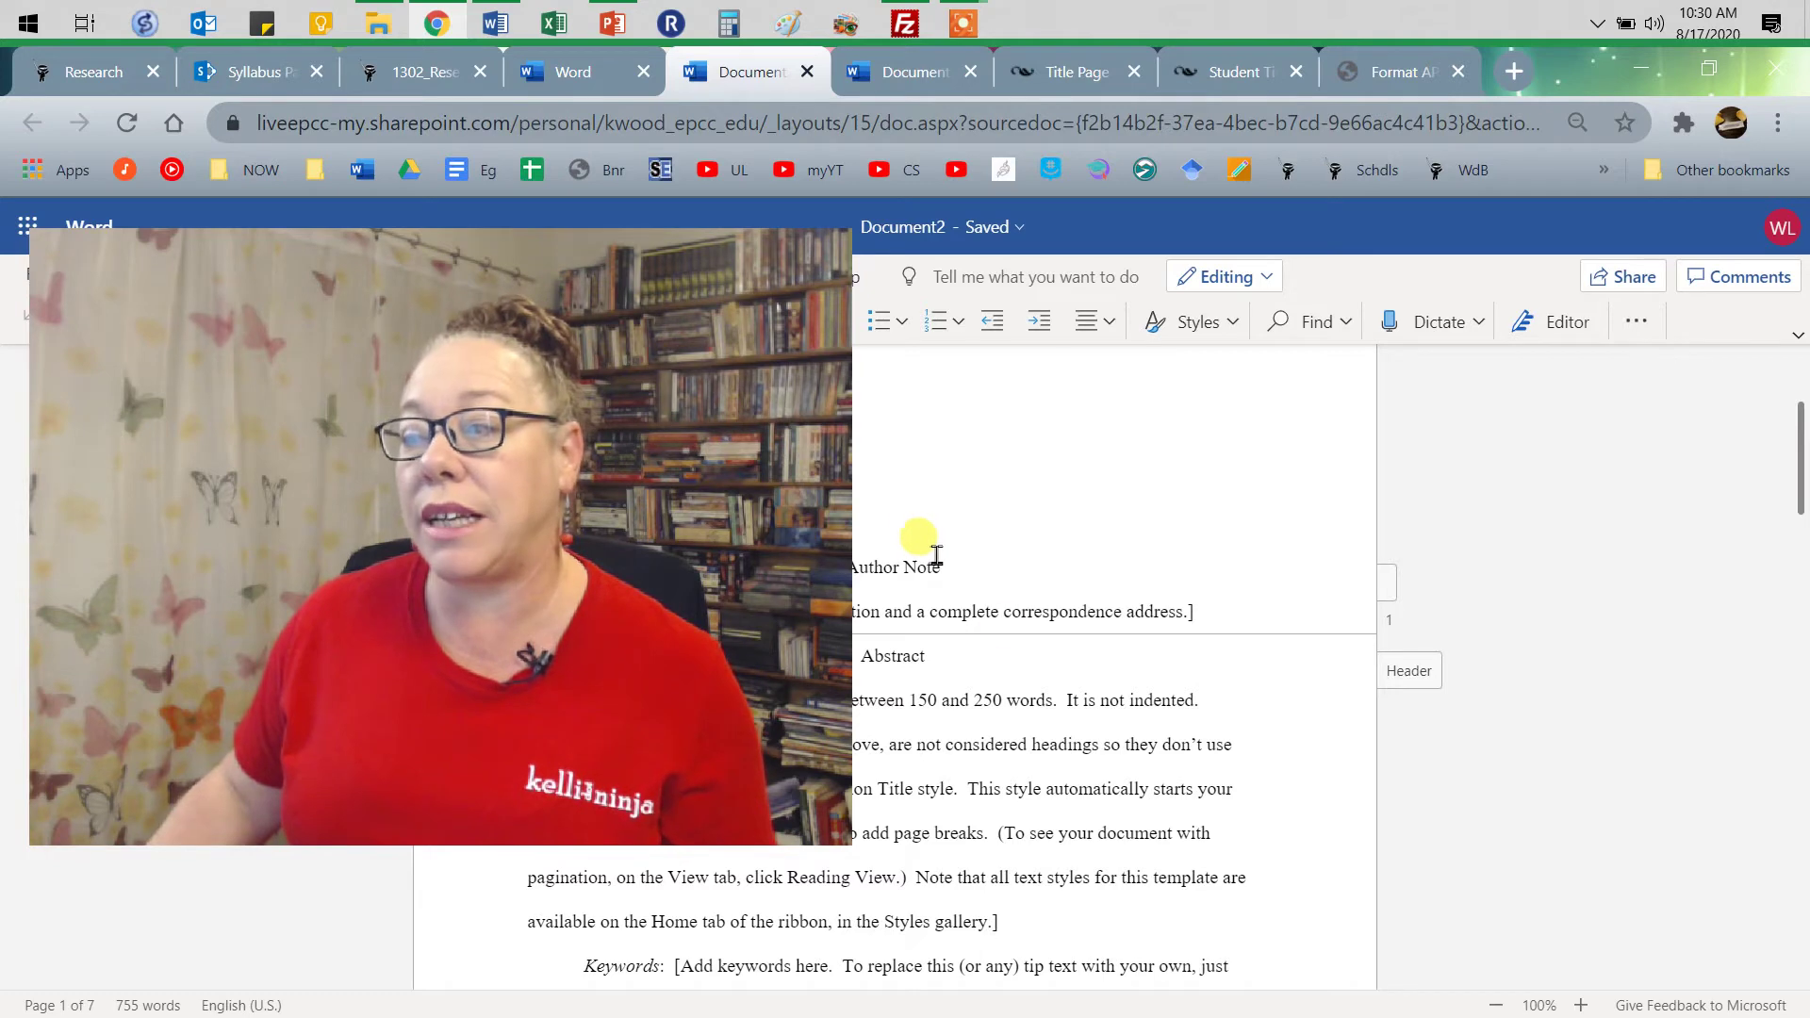
pyautogui.doubleClick(1028, 594)
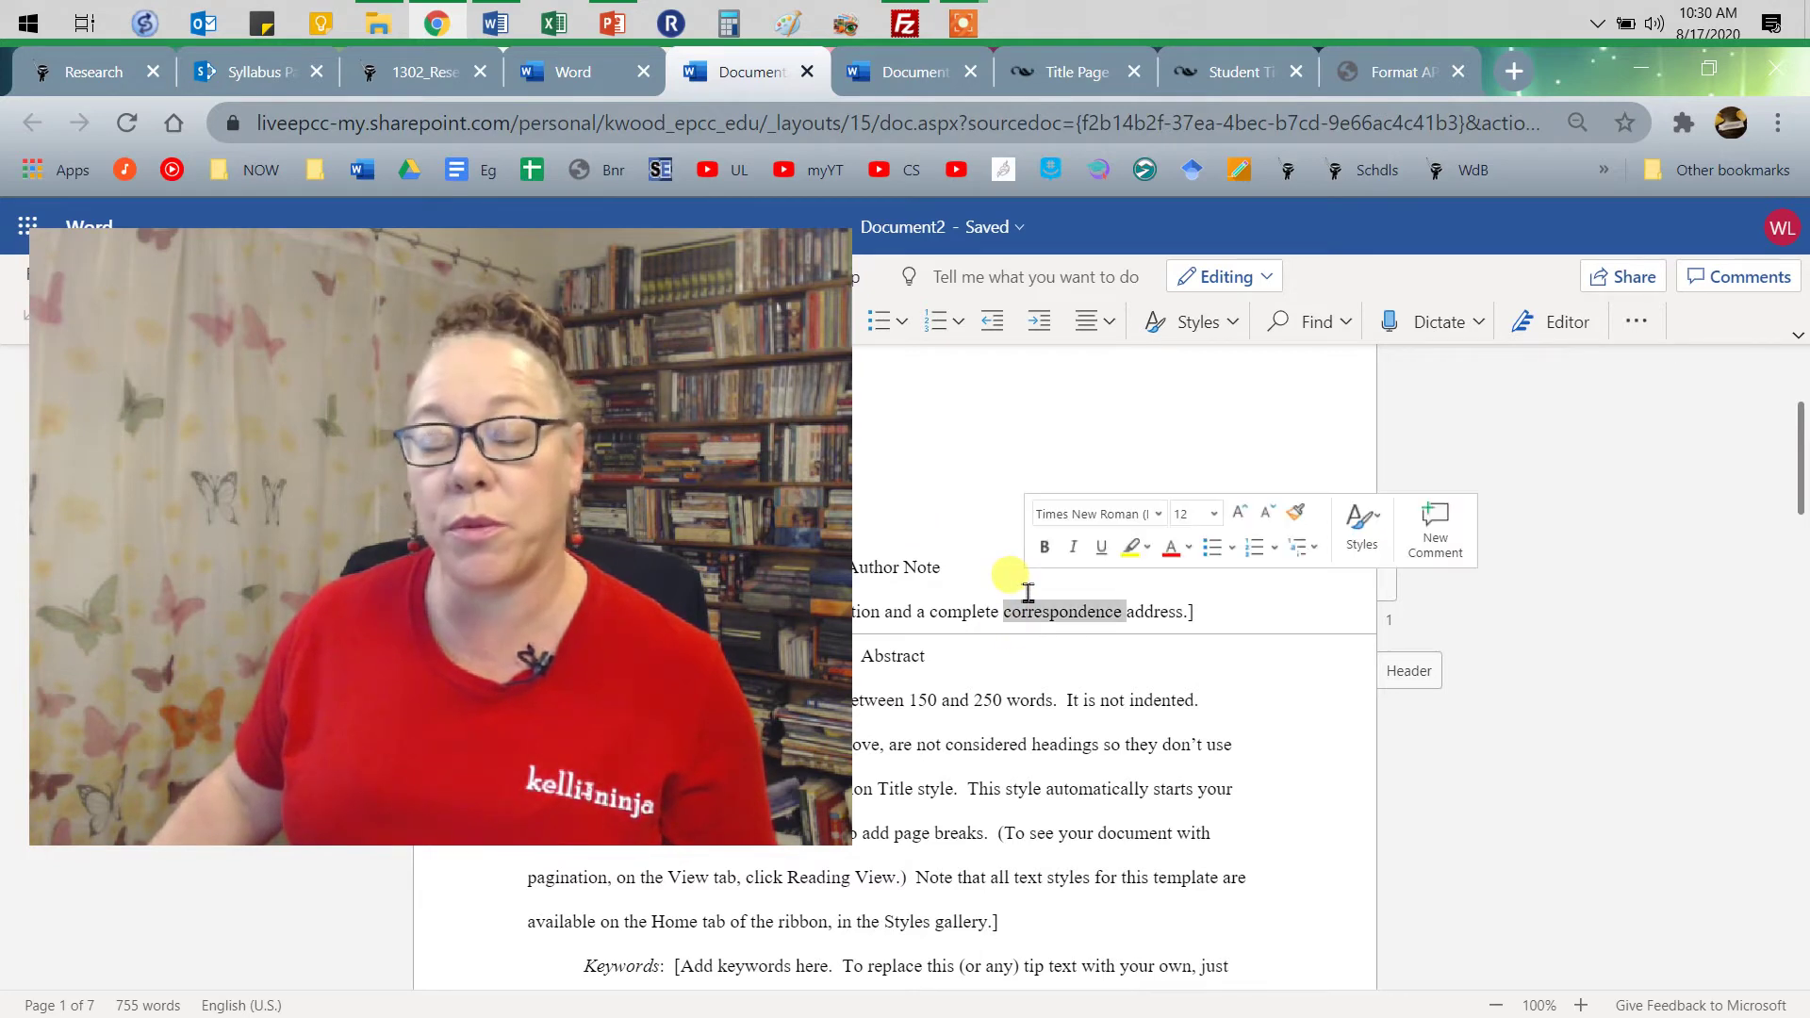
pyautogui.click(1027, 592)
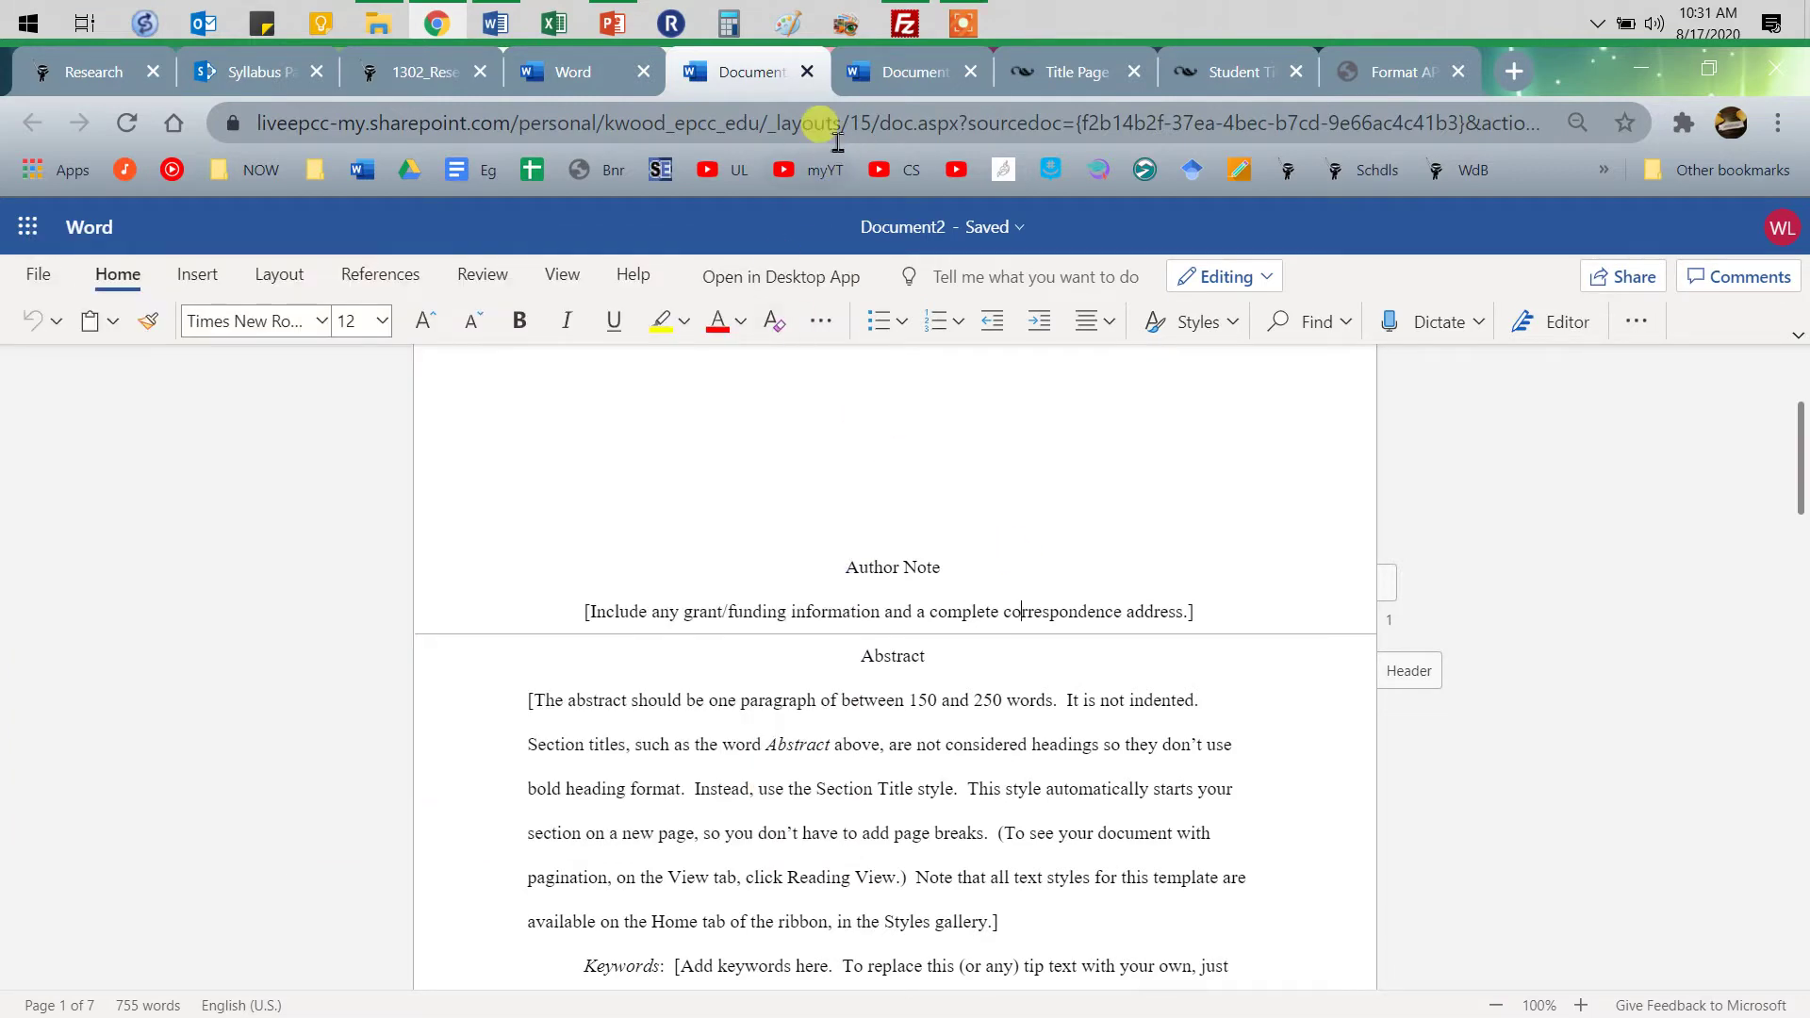
pyautogui.click(807, 72)
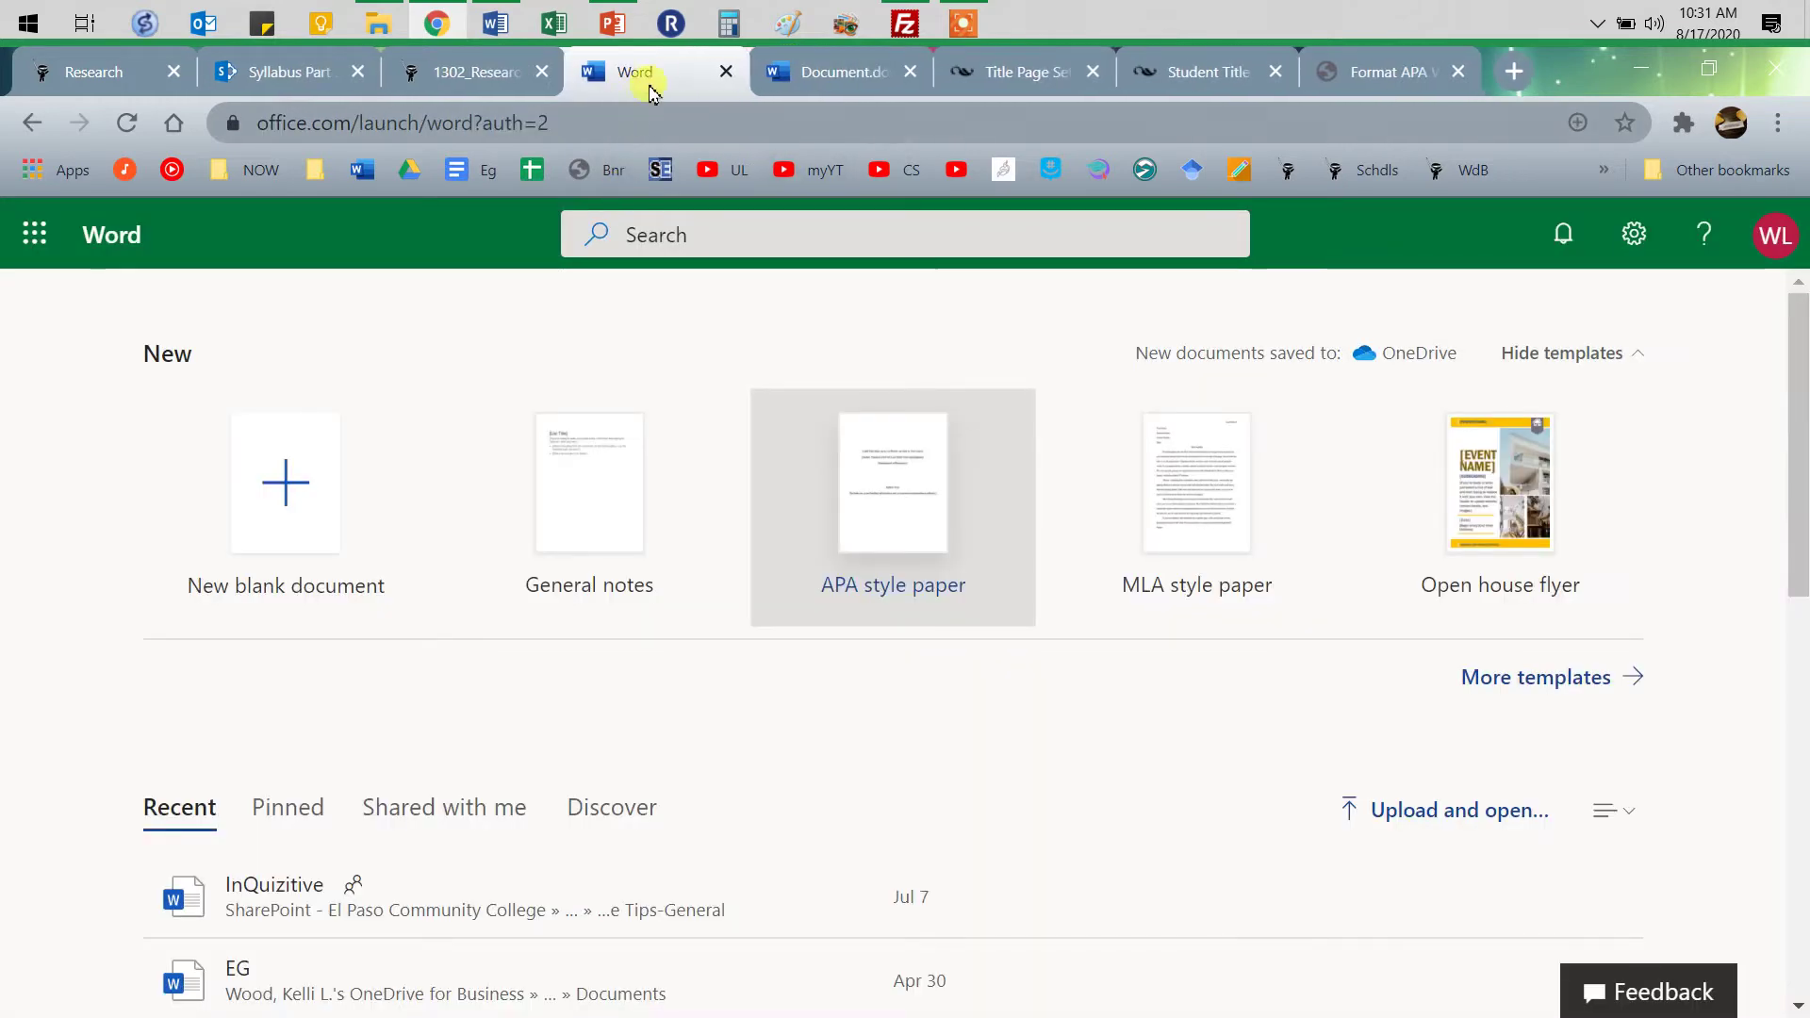
# Step: In Document.docx, insert a page number at the top right of the header
pyautogui.click(817, 76)
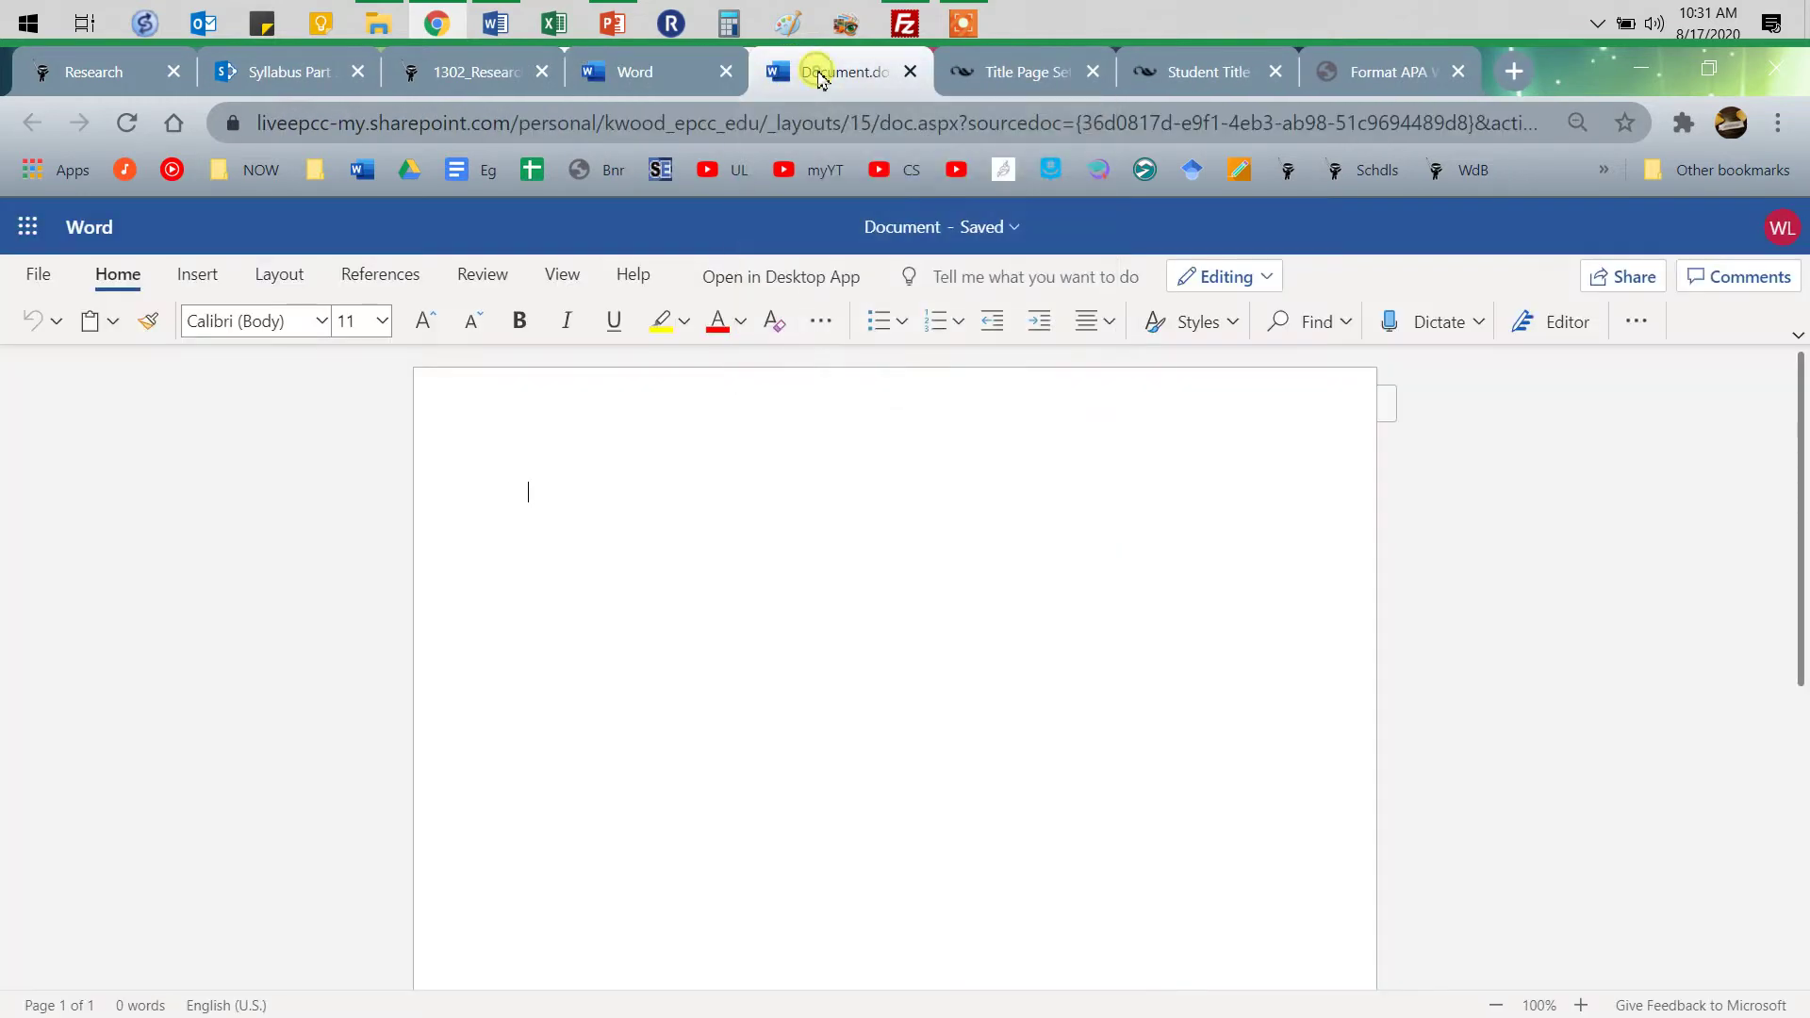
pyautogui.rightClick(1186, 414)
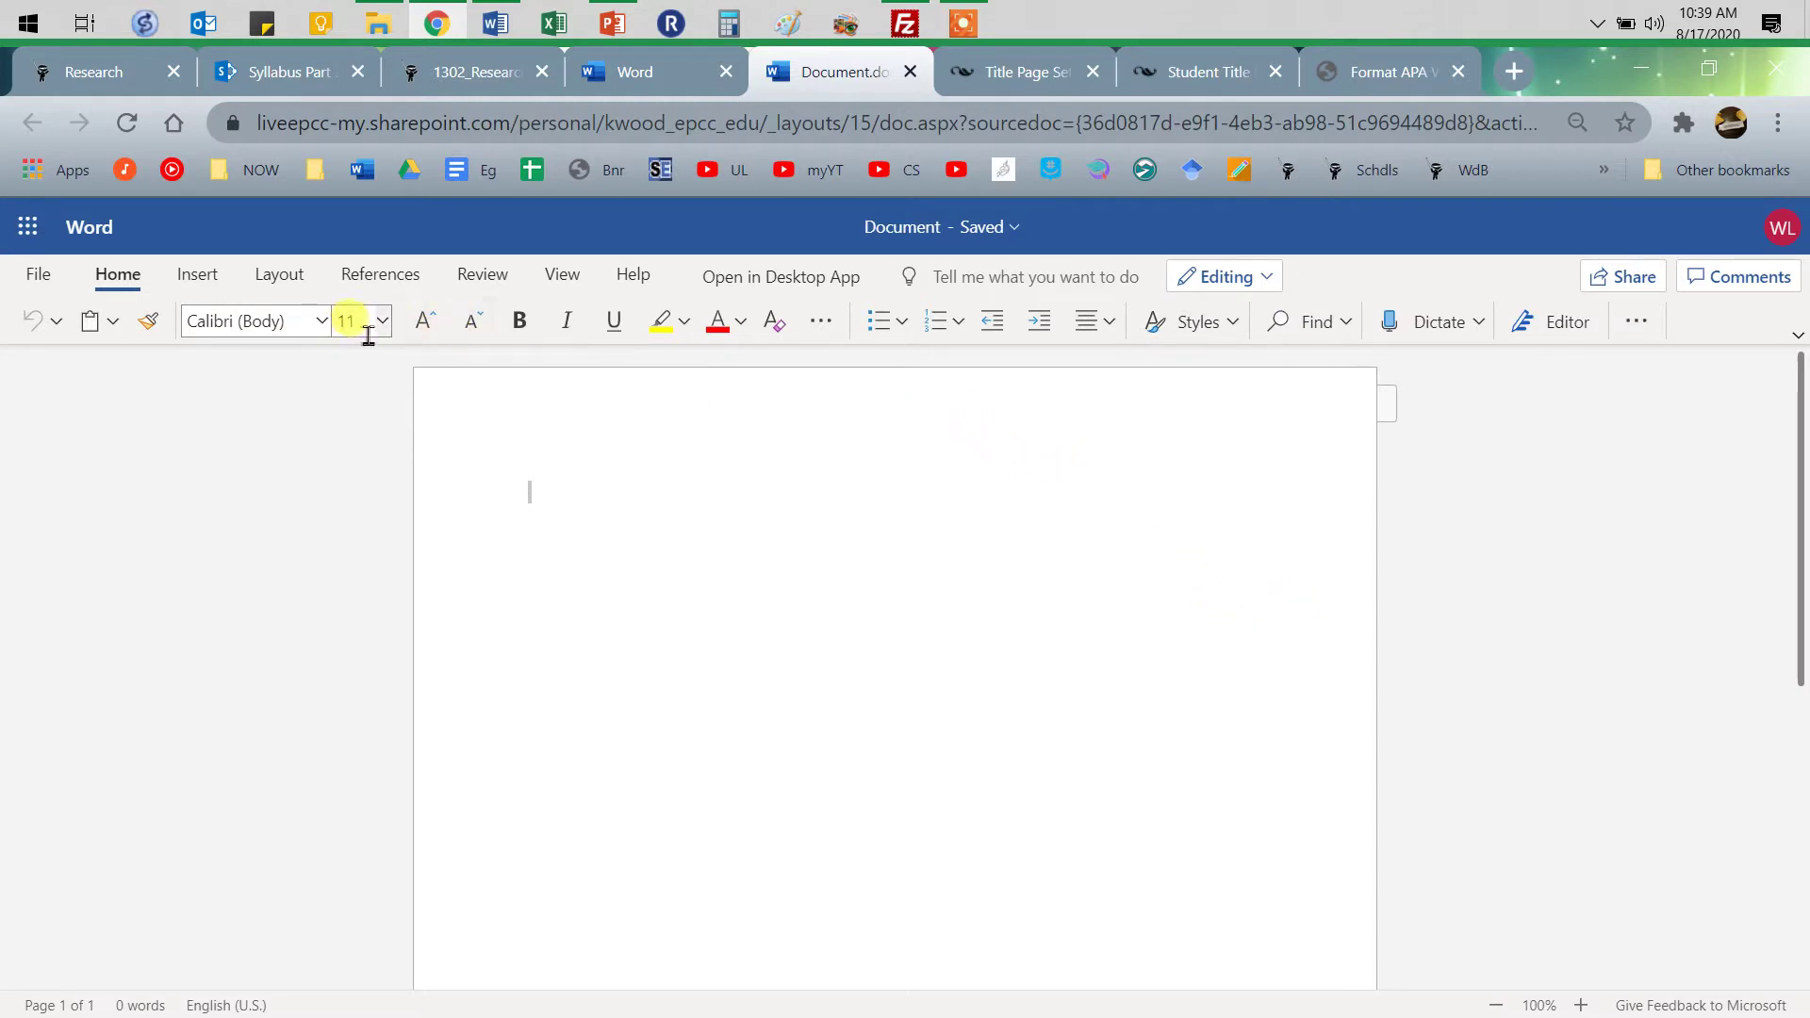
pyautogui.click(198, 279)
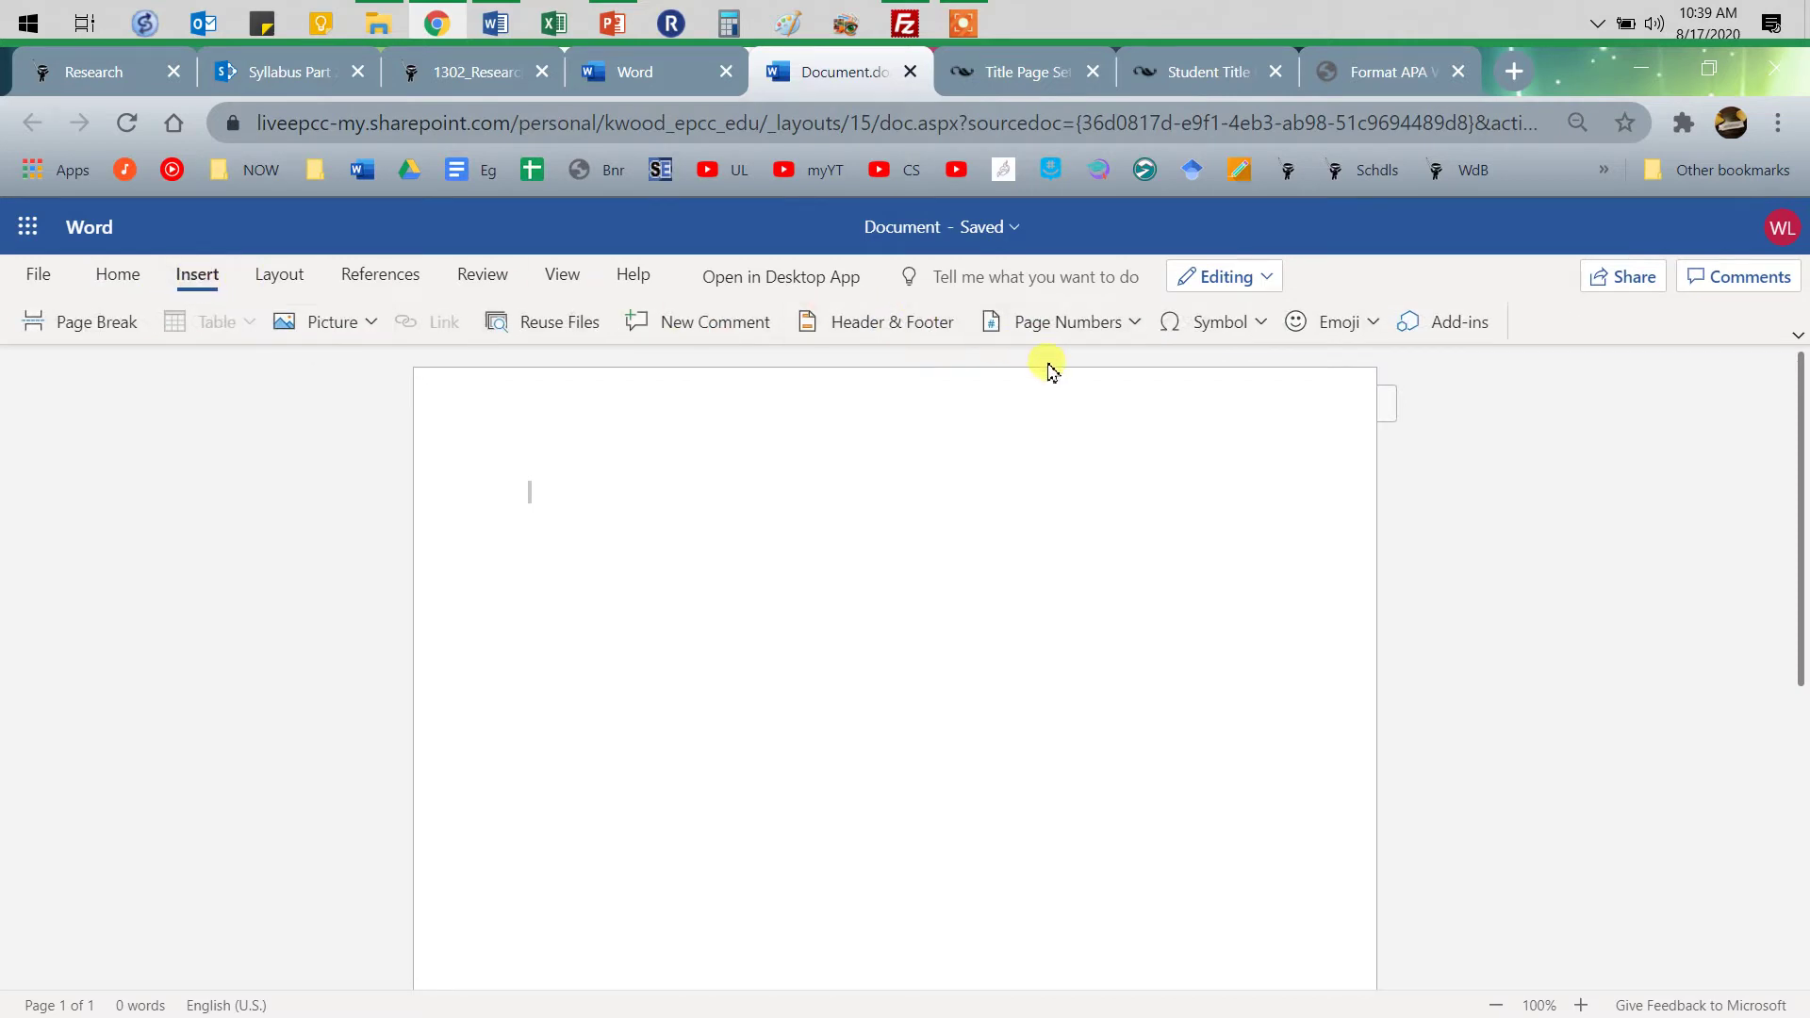
pyautogui.click(1089, 330)
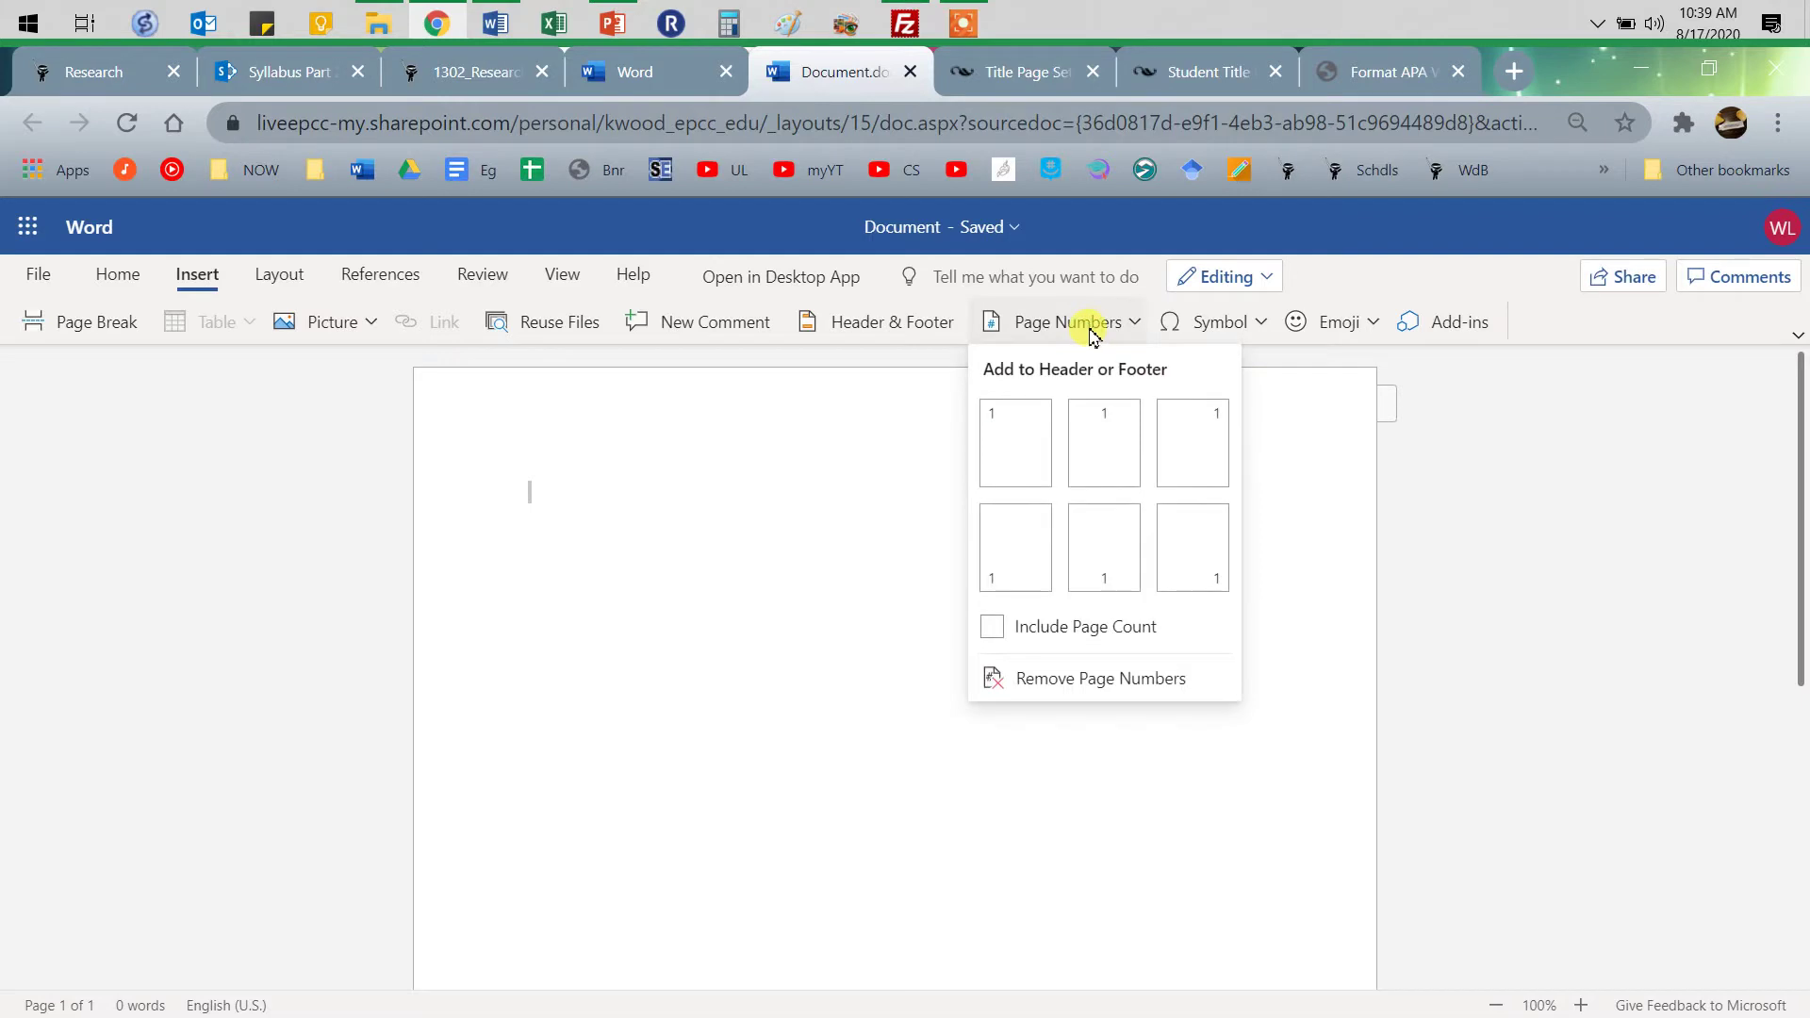
pyautogui.click(1187, 441)
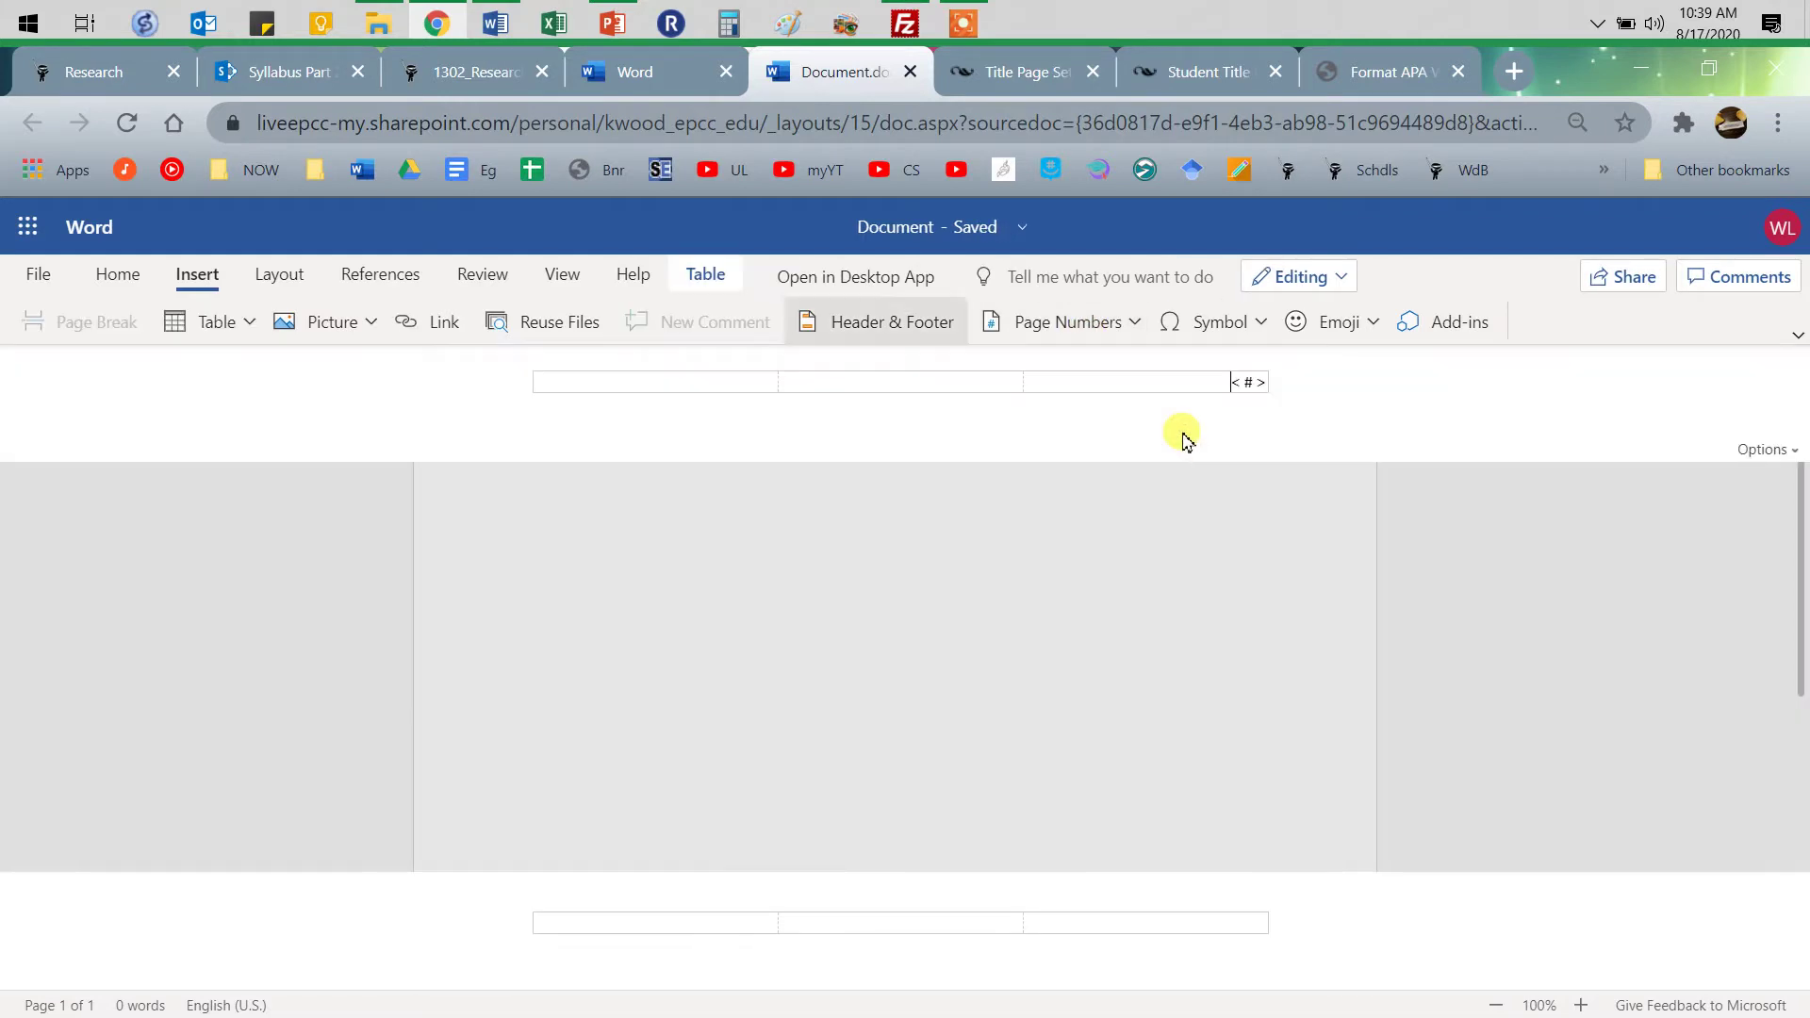
# Step: Set the header's page number field to 12 pt font size
pyautogui.click(1255, 378)
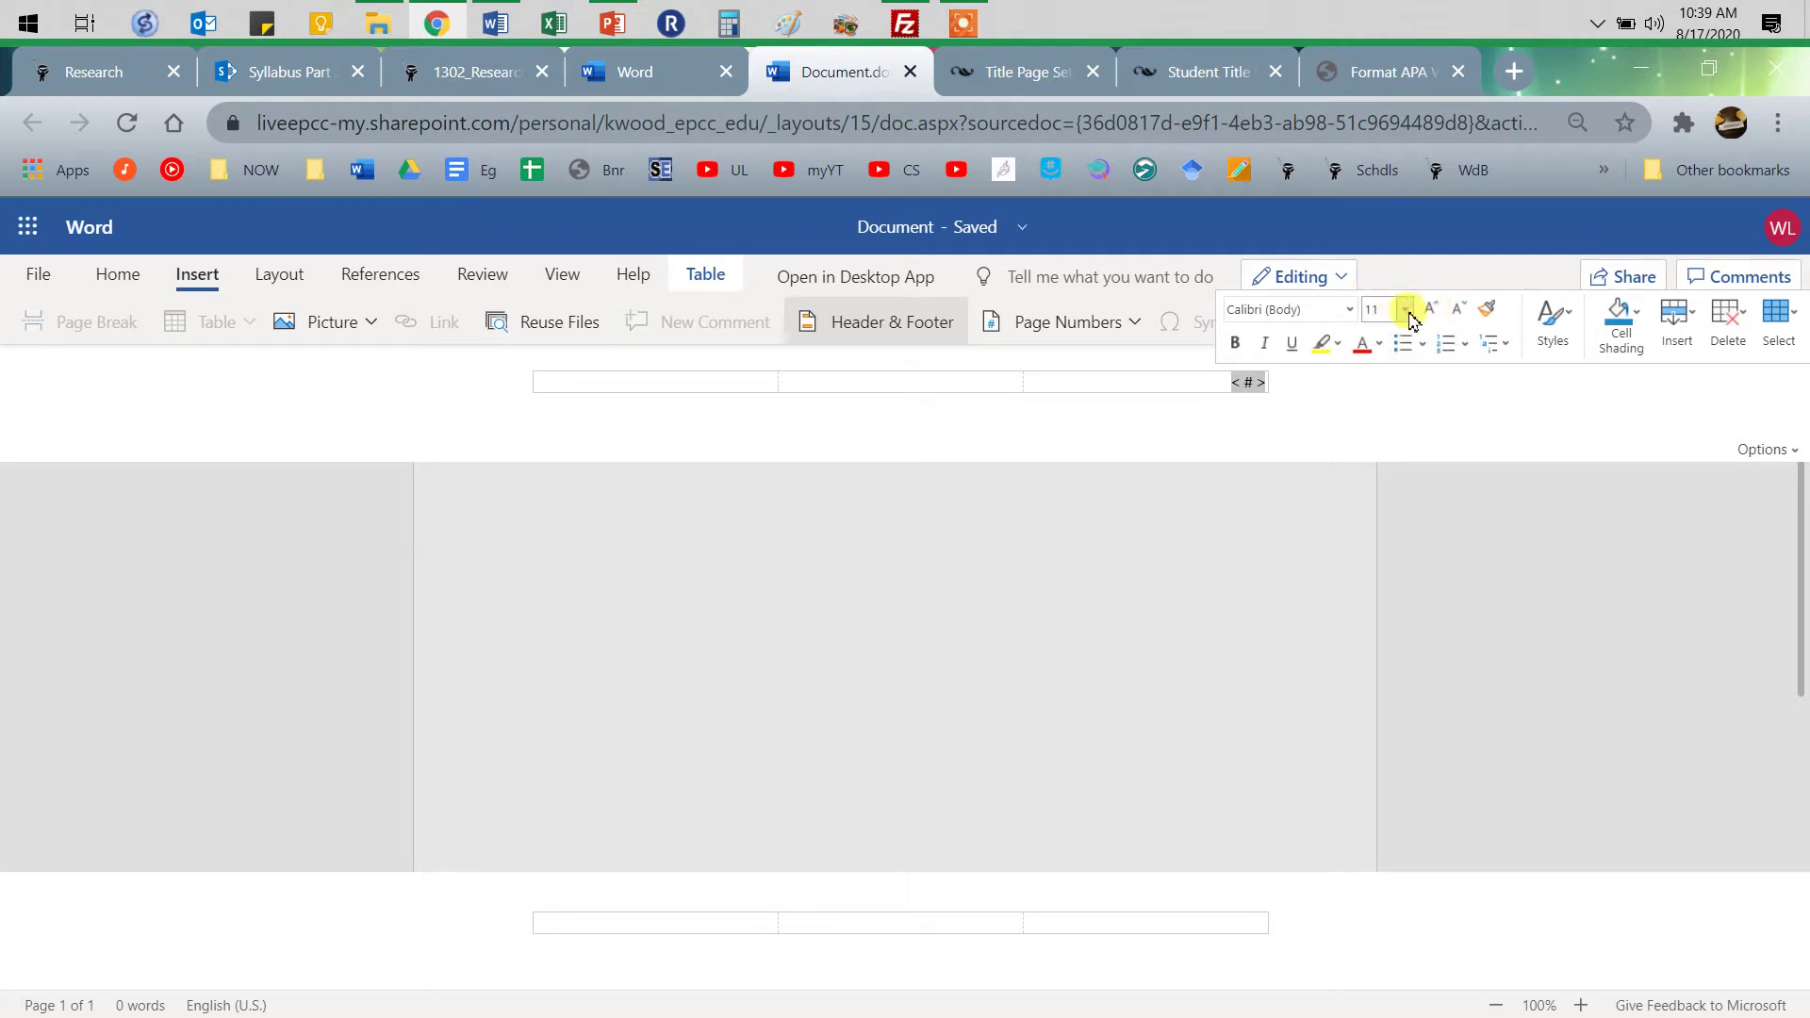
pyautogui.click(1404, 311)
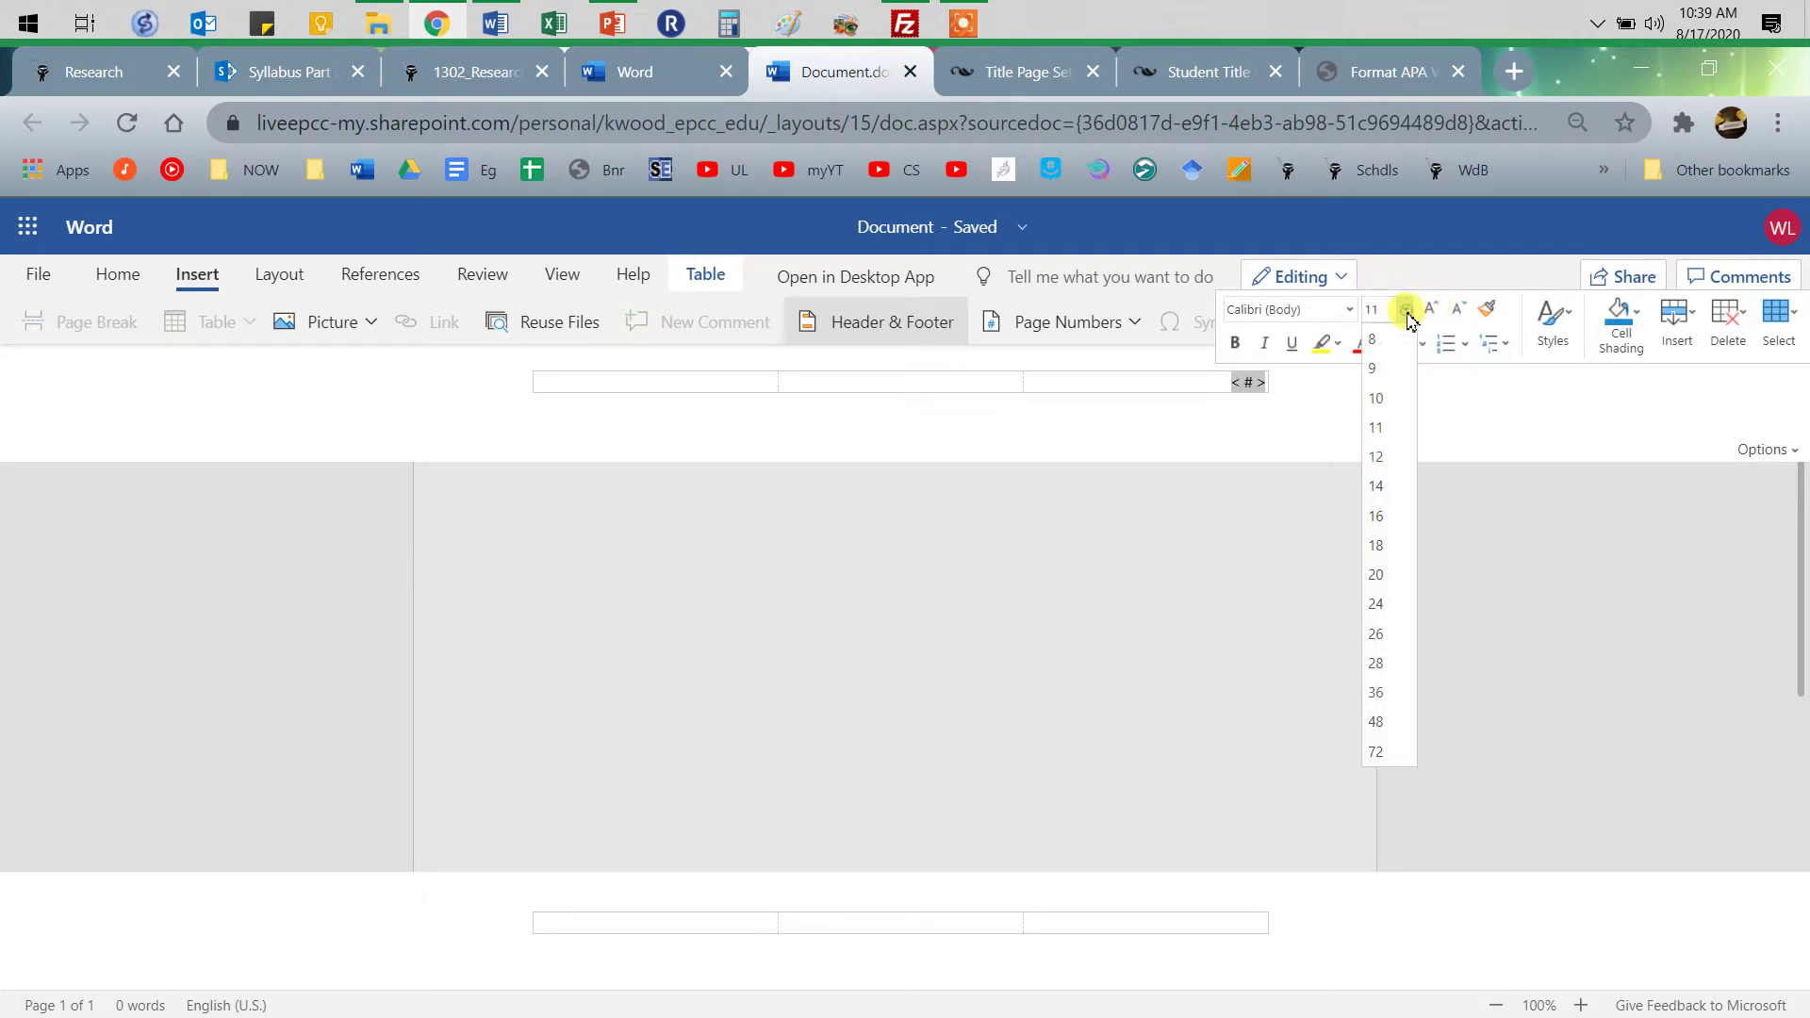
pyautogui.click(1378, 458)
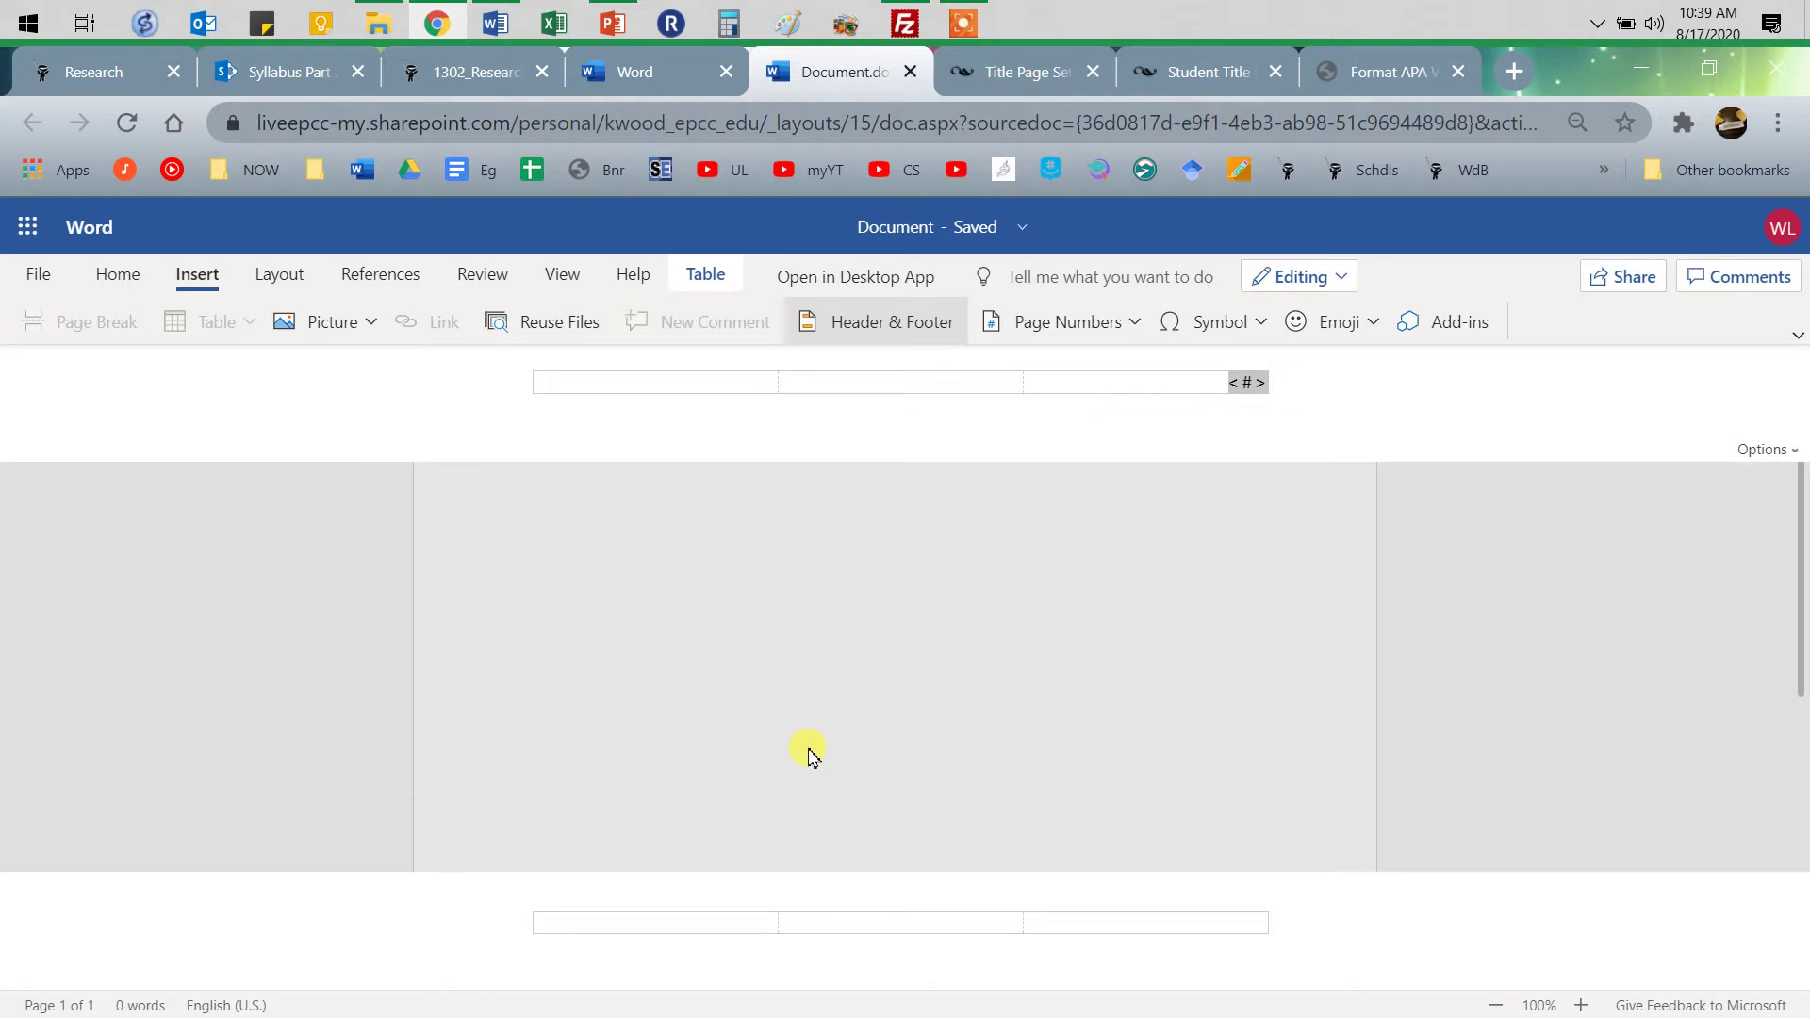
# Step: Make the page number 12 pt from the mini toolbar, then return to the page body
pyautogui.rightClick(1248, 386)
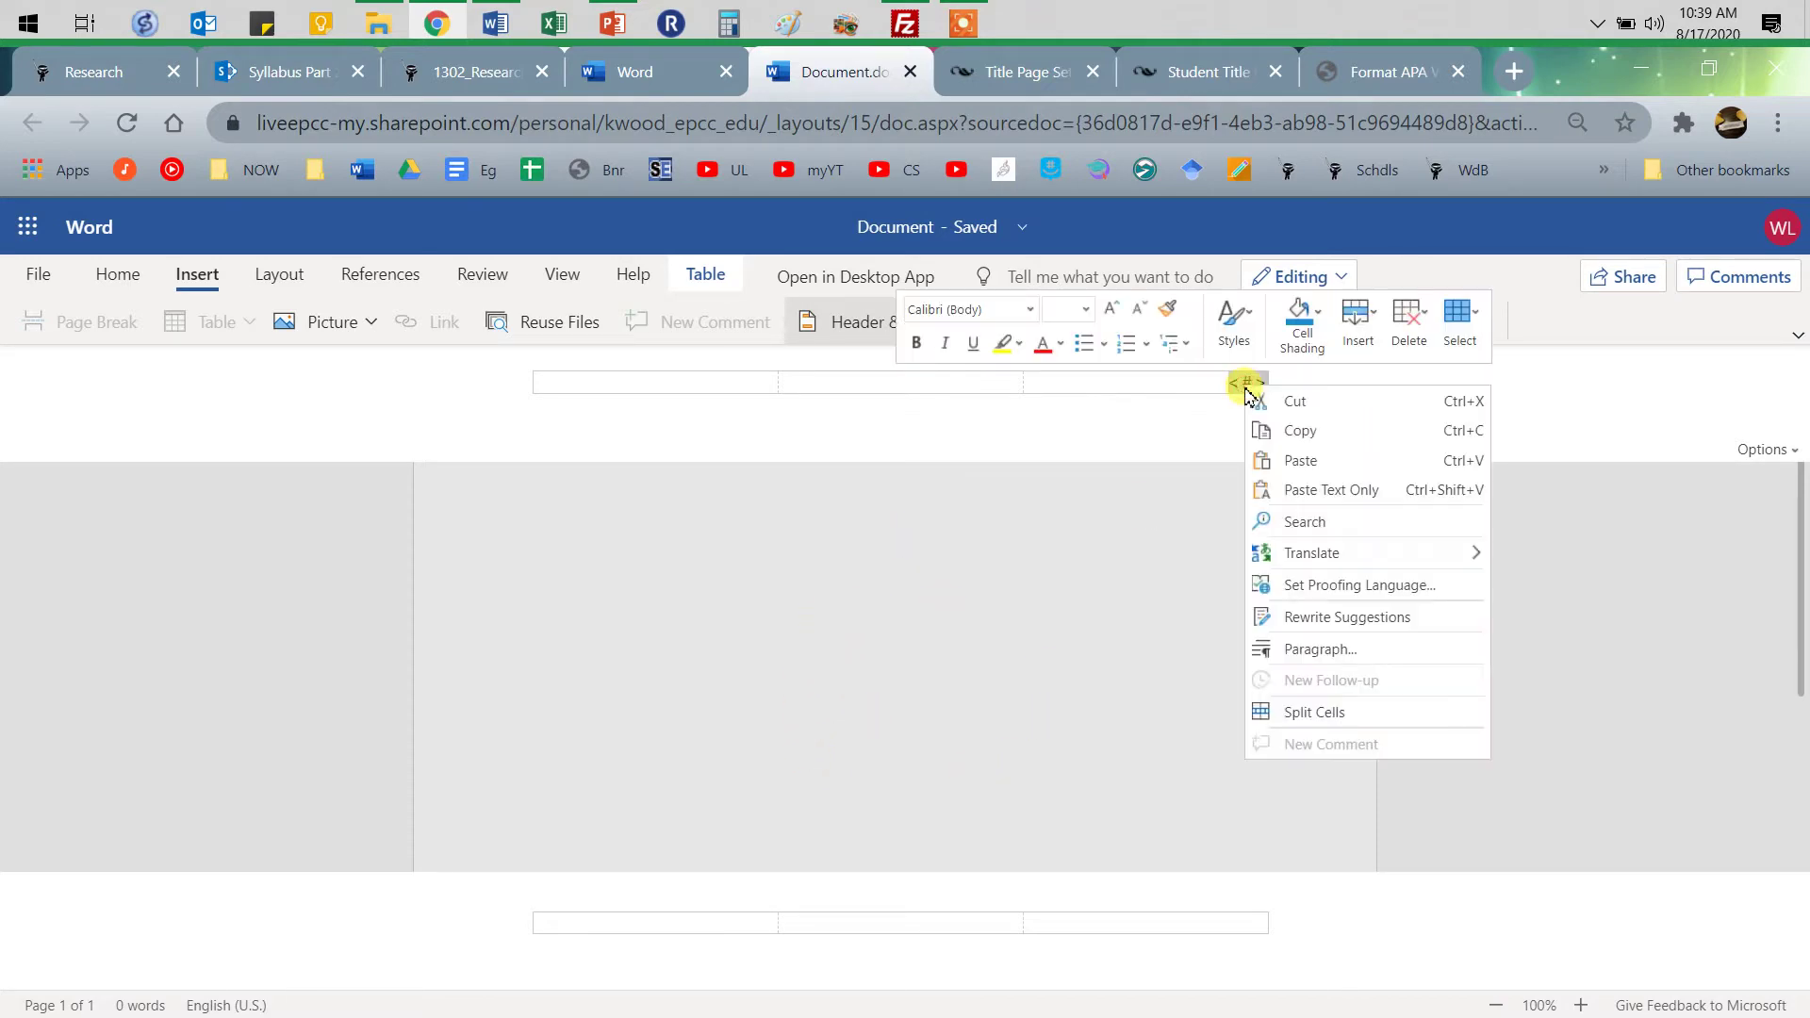
pyautogui.click(1091, 317)
pyautogui.click(1054, 469)
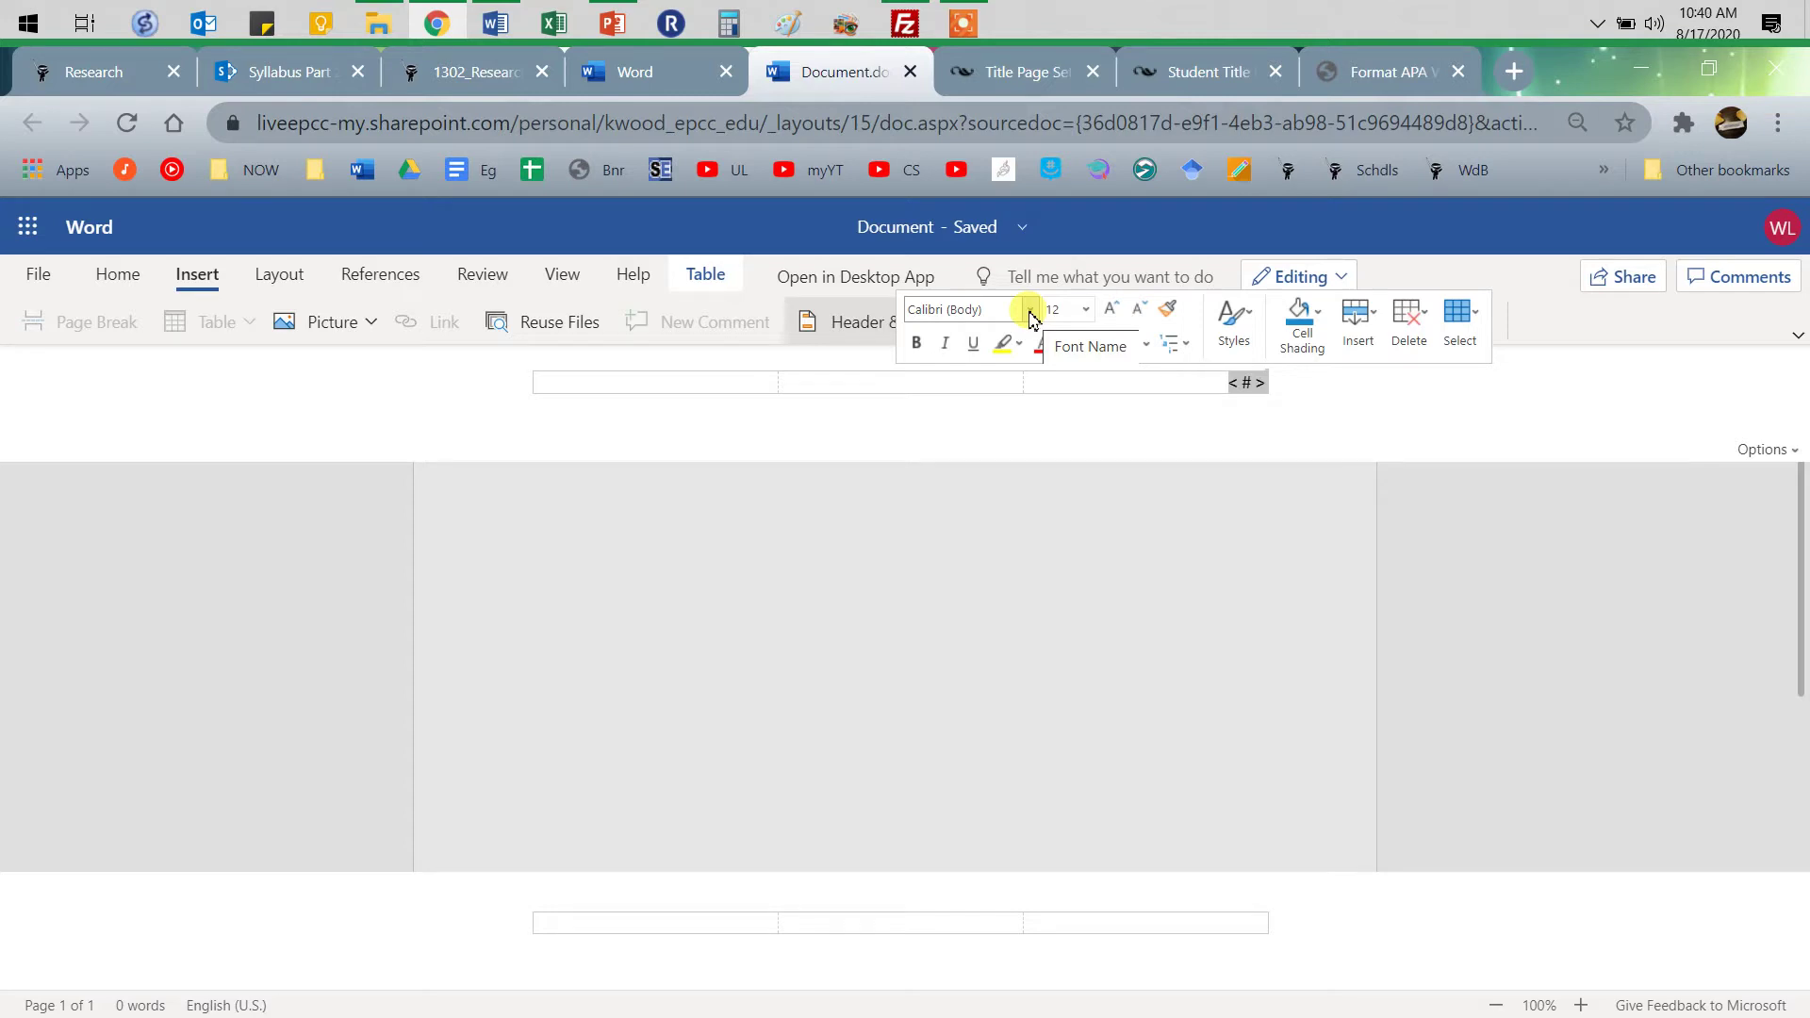
pyautogui.click(1189, 575)
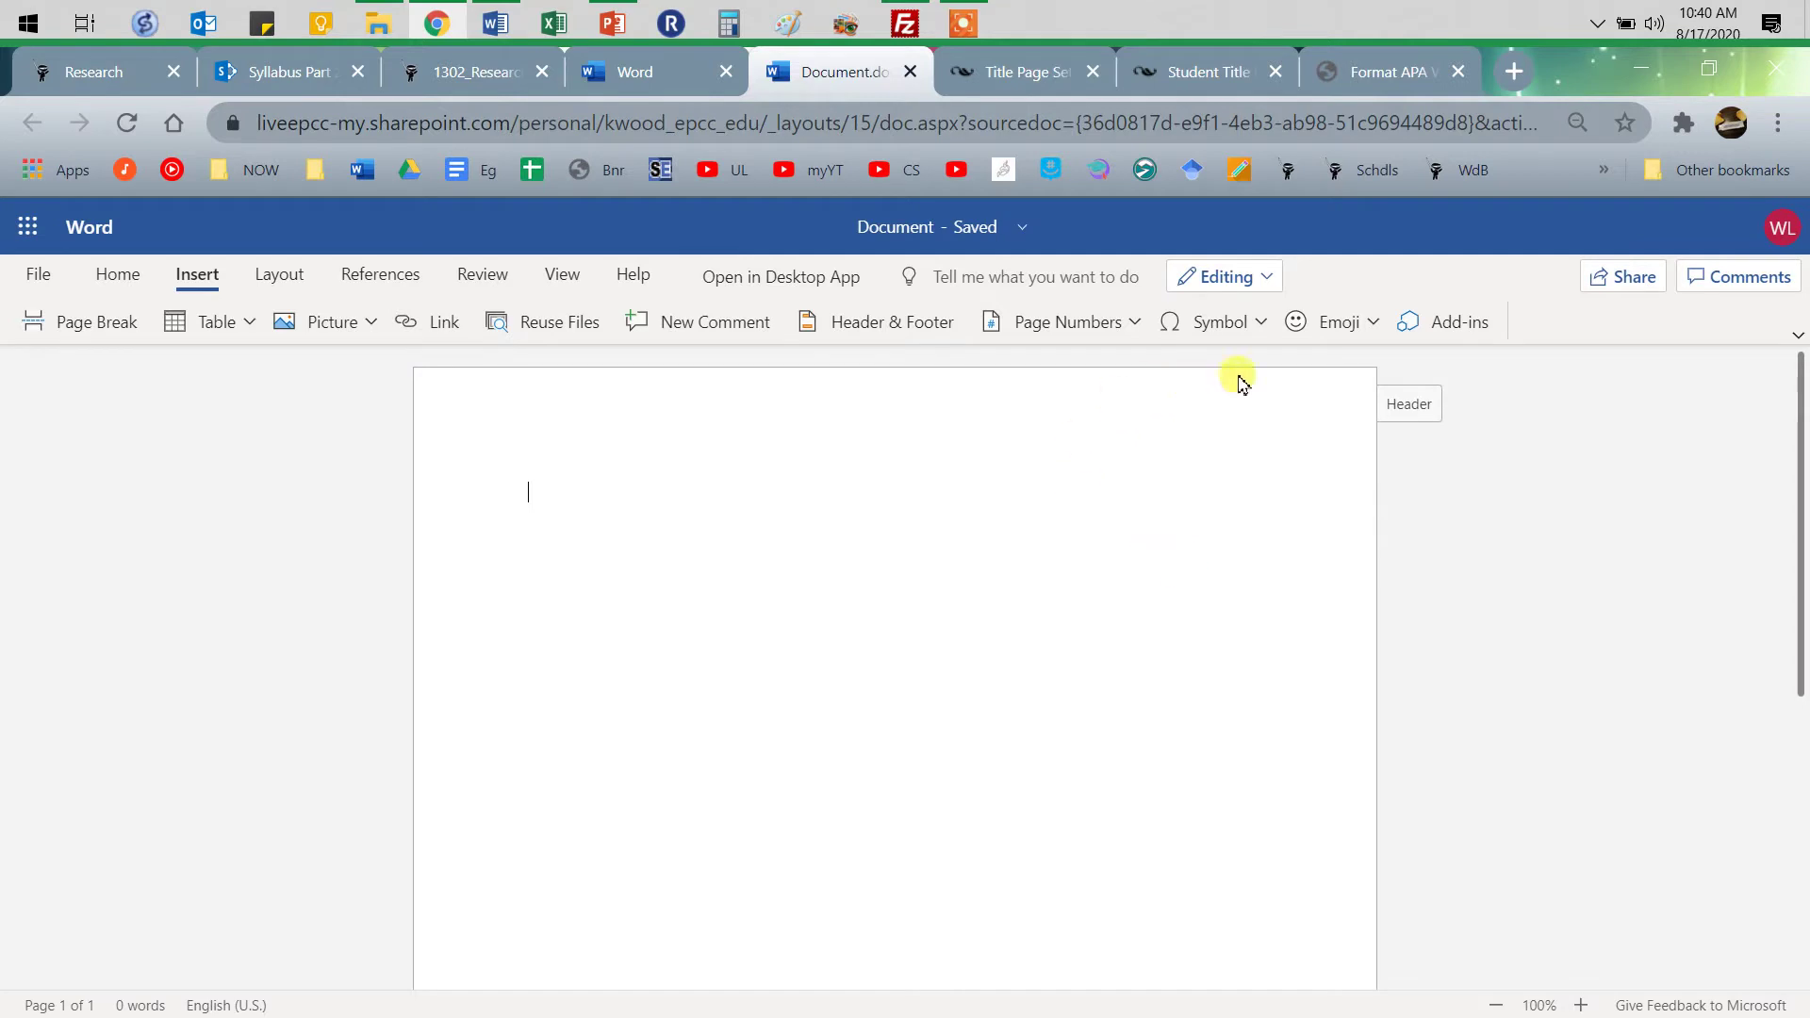
pyautogui.click(1249, 429)
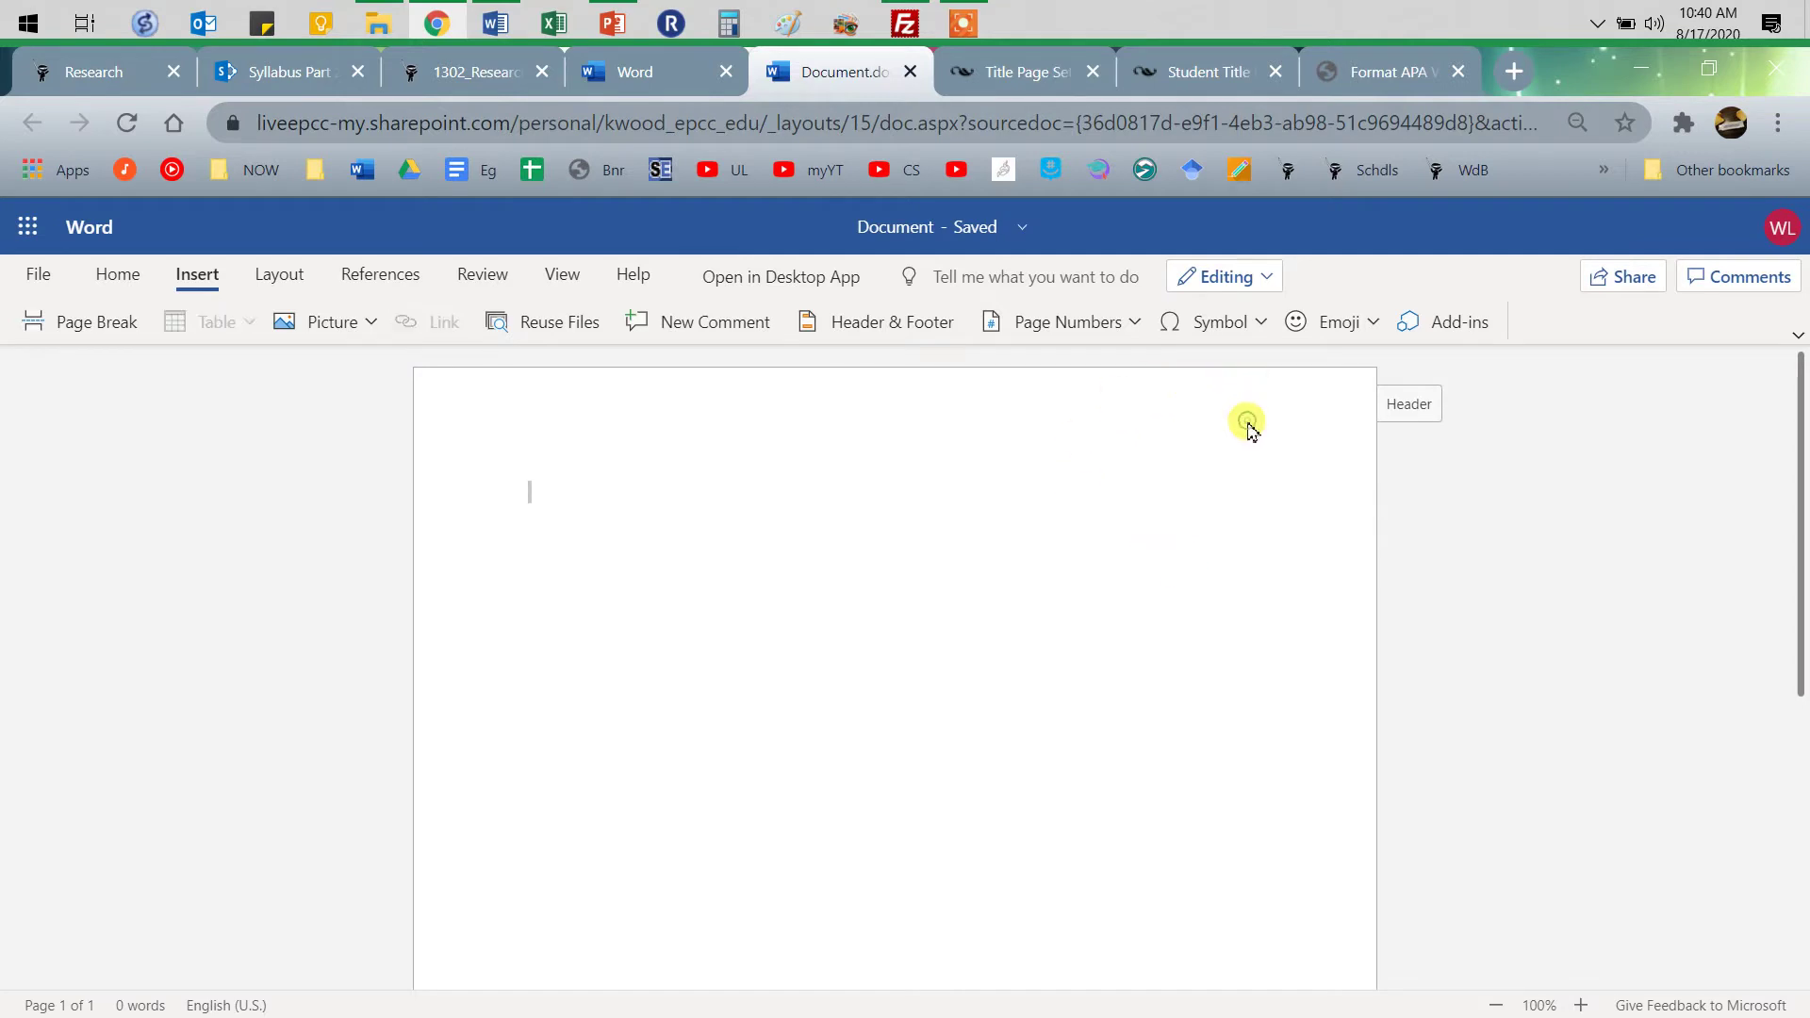
pyautogui.click(1394, 406)
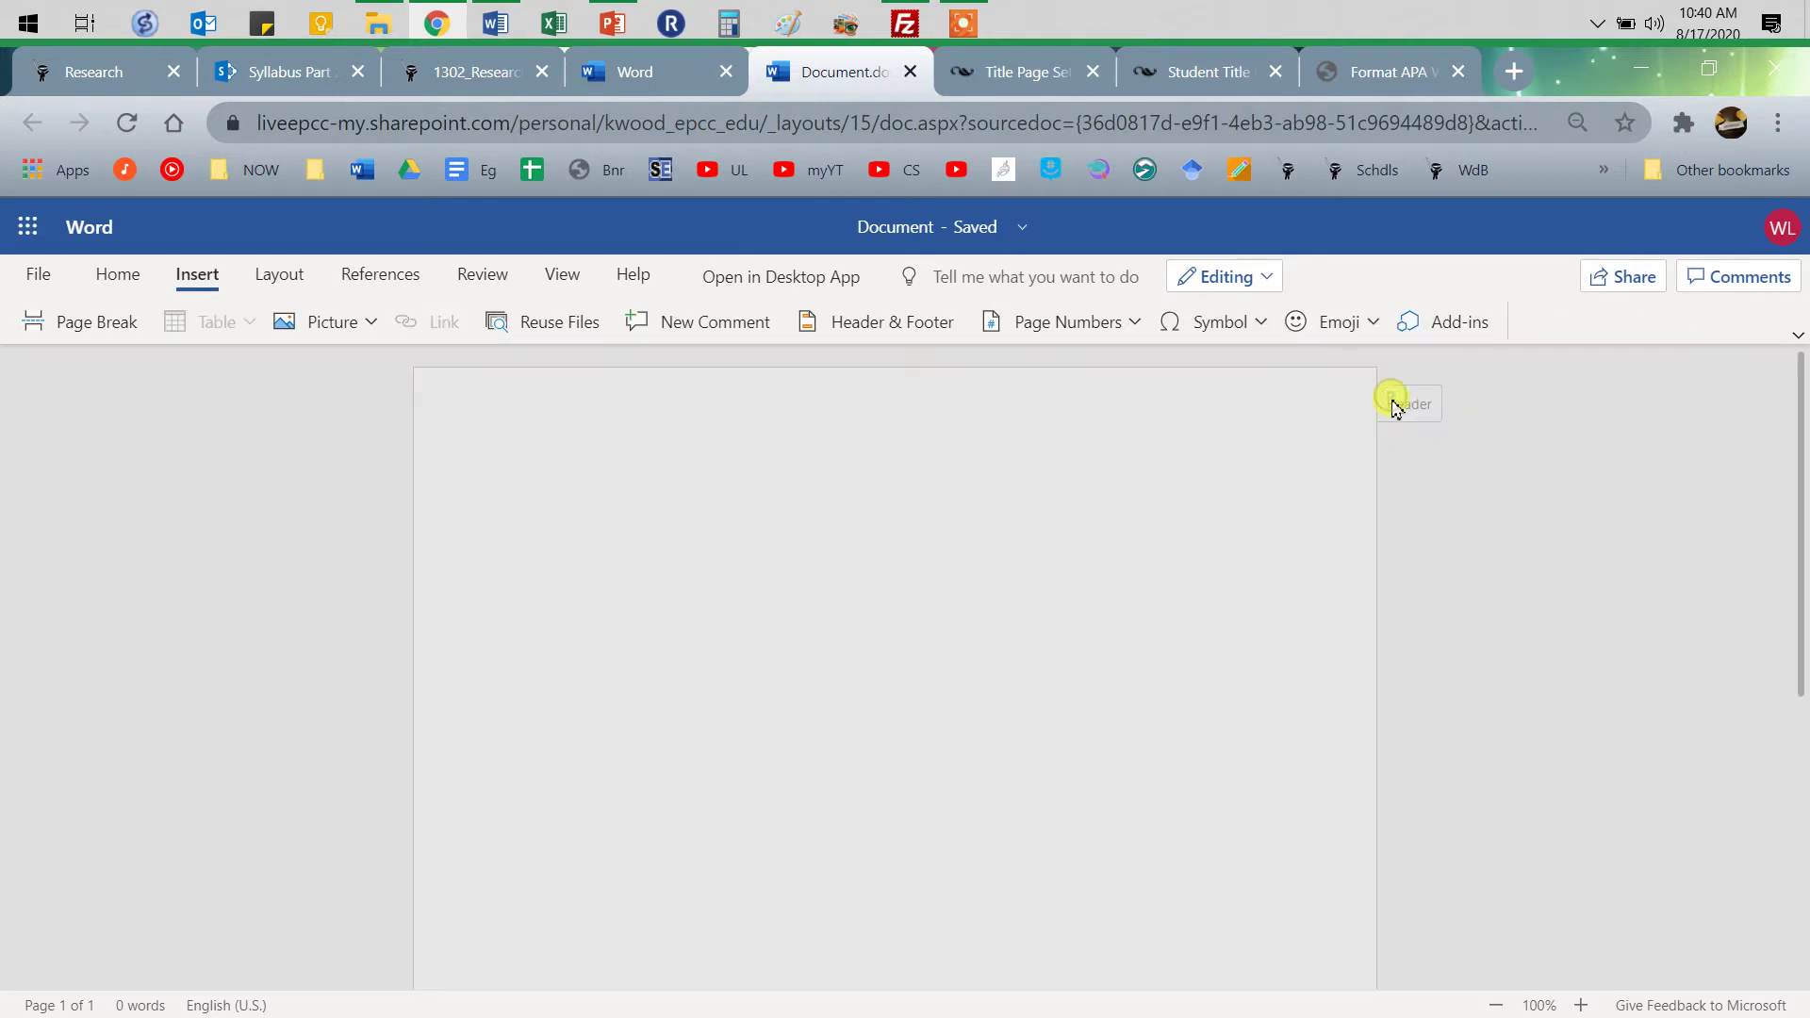
pyautogui.click(1152, 590)
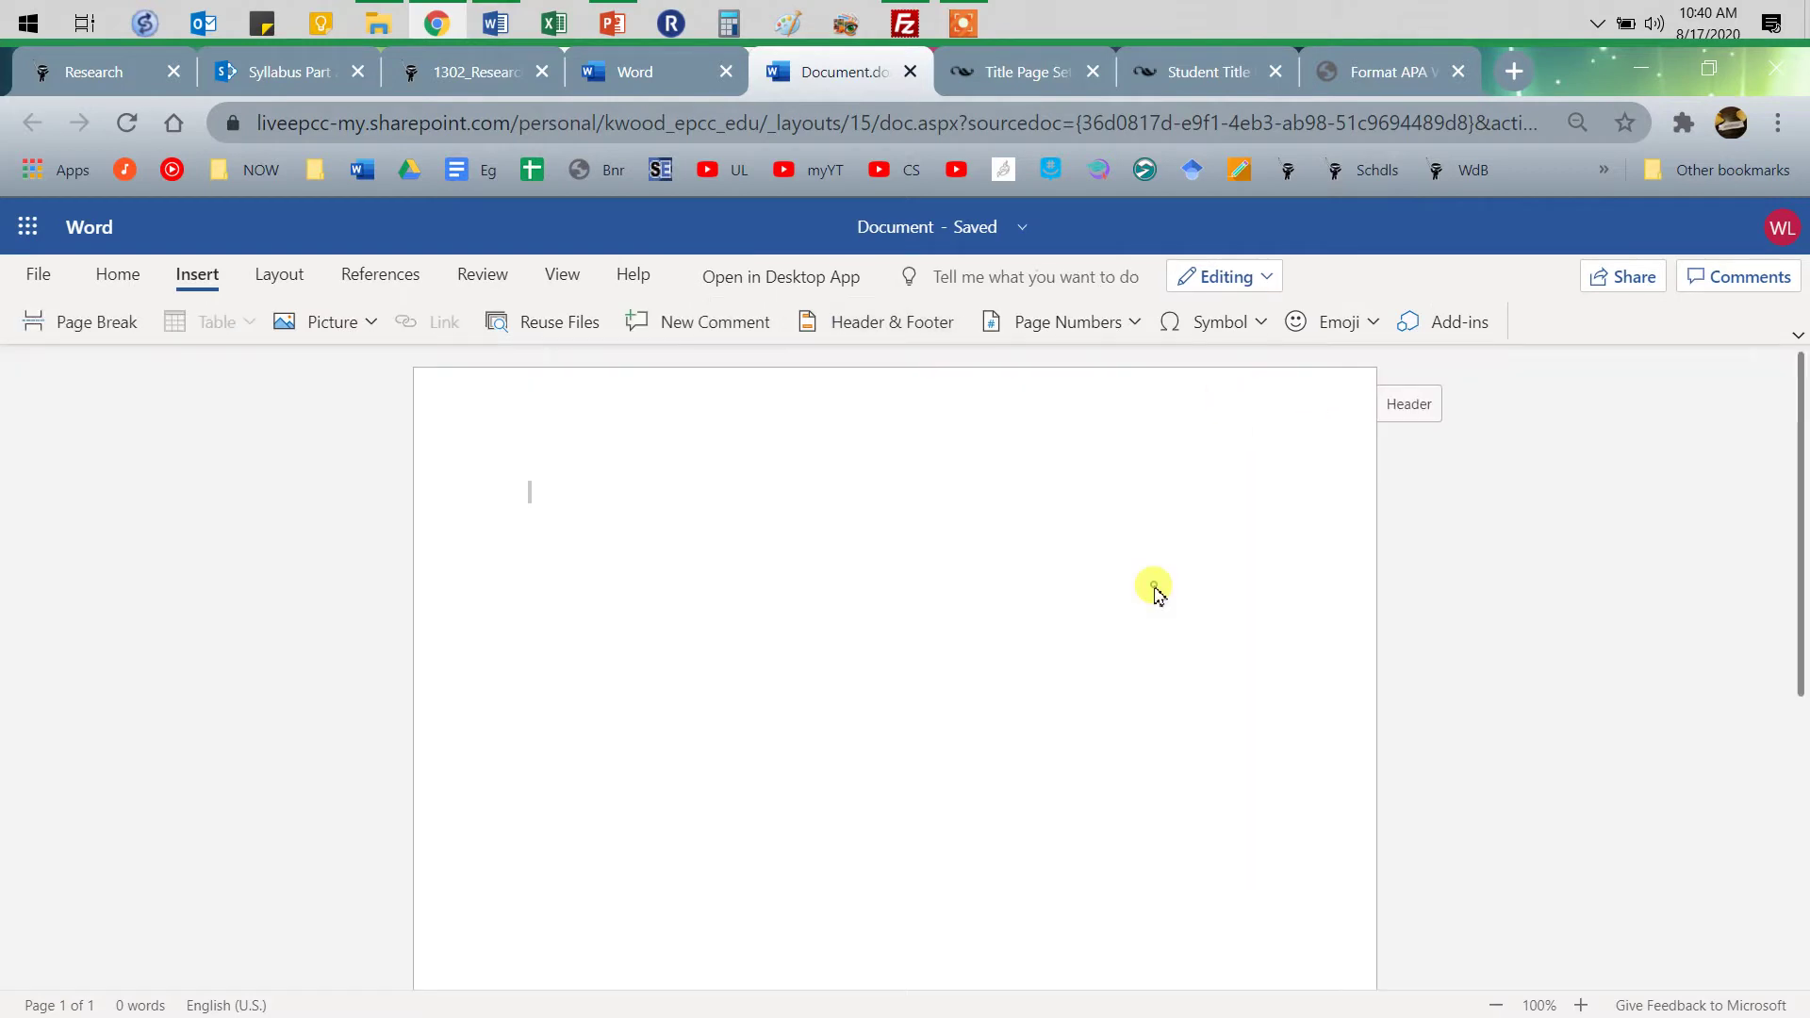
pyautogui.click(571, 281)
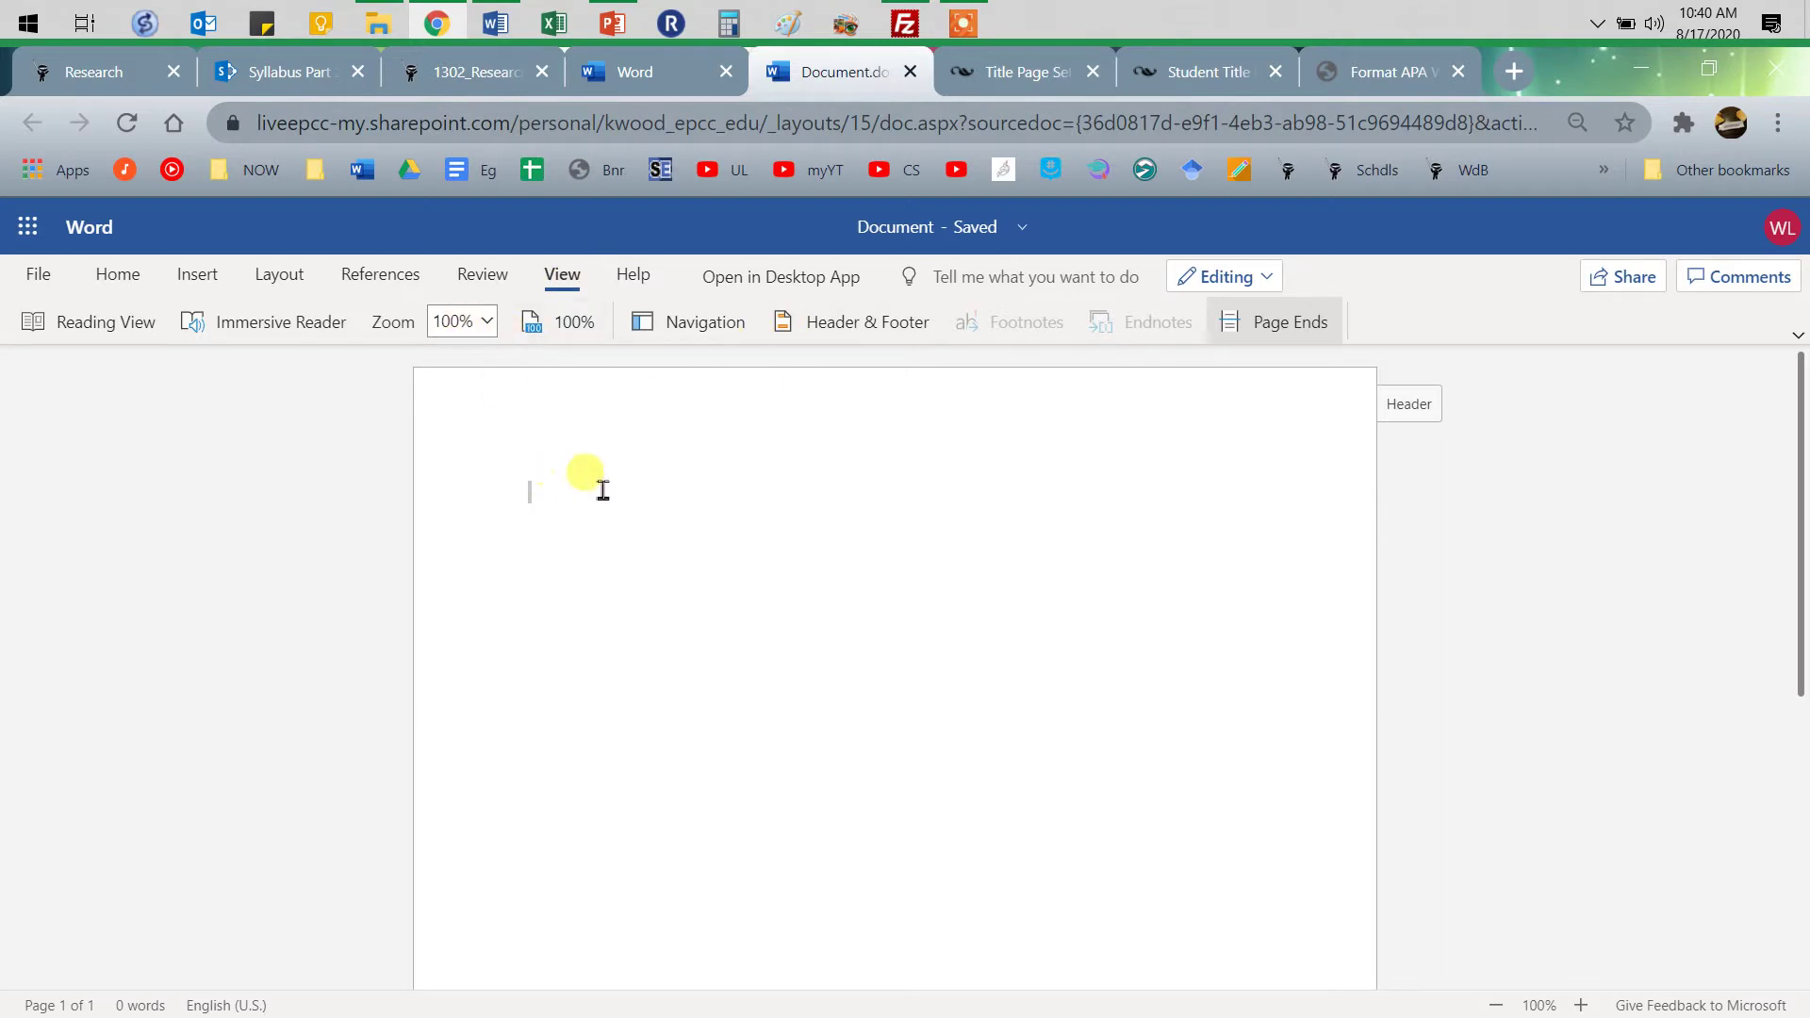
pyautogui.click(632, 514)
pyautogui.click(626, 525)
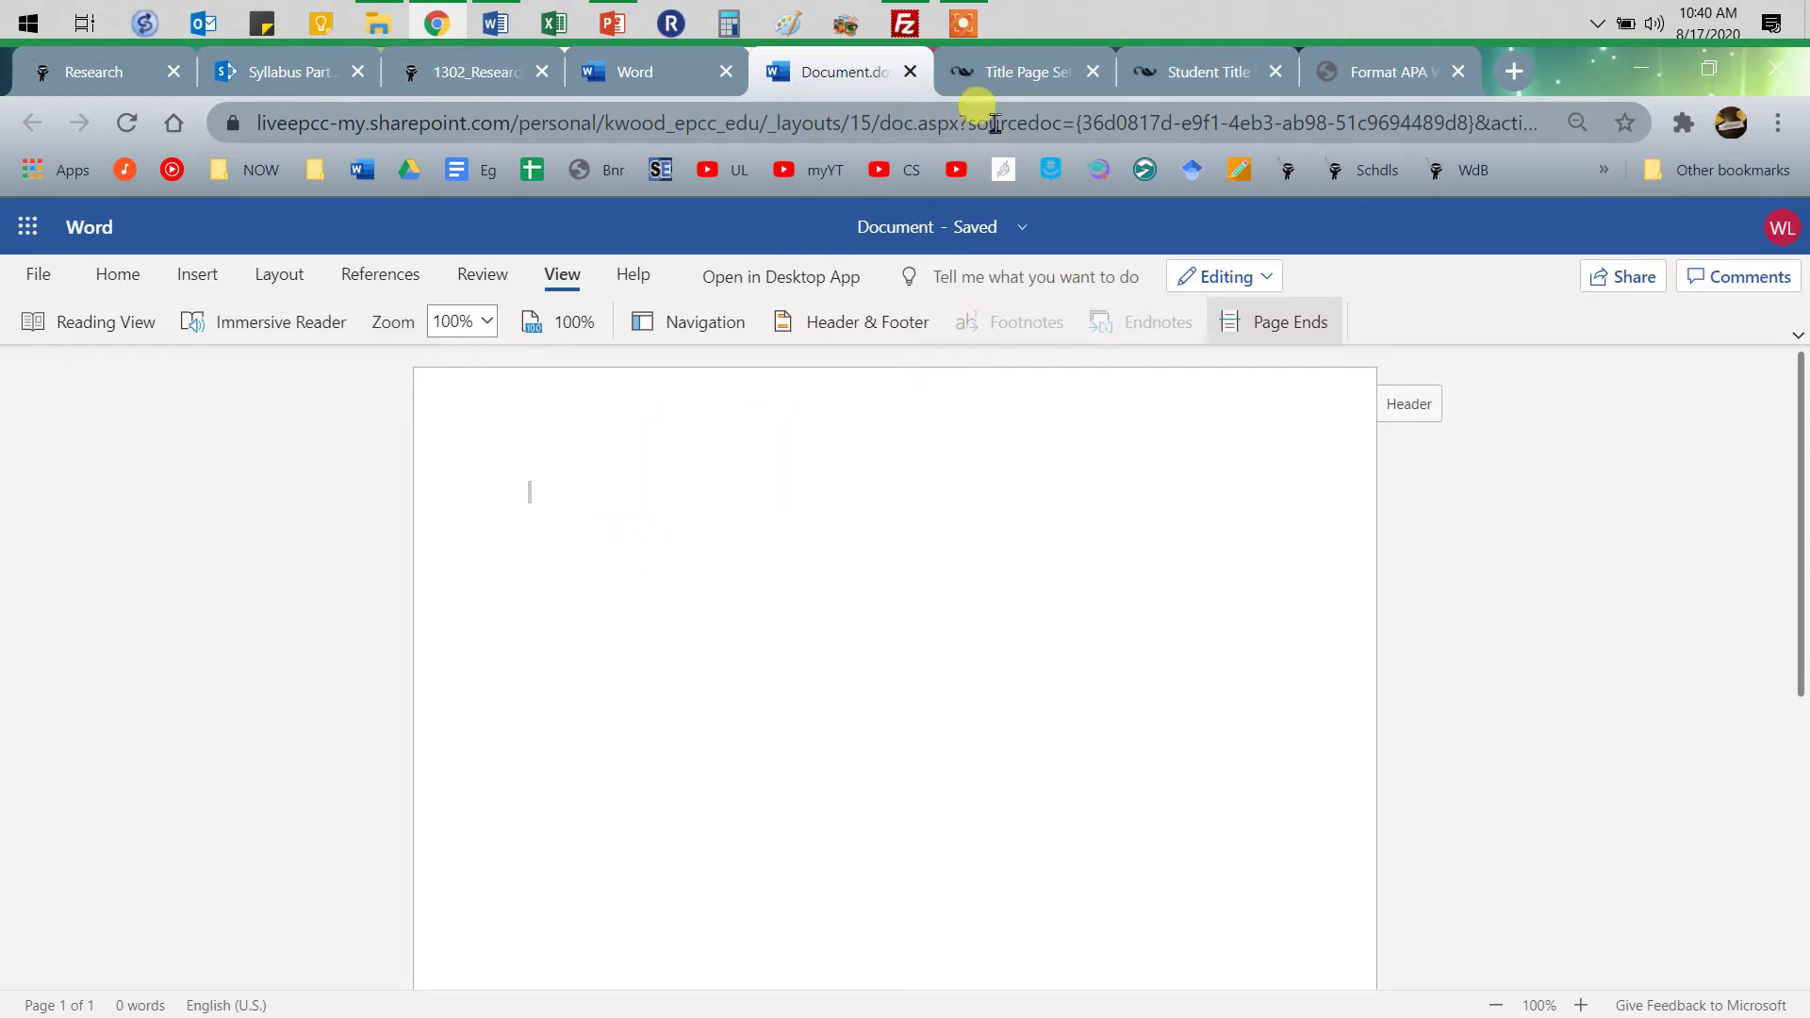
pyautogui.click(1037, 70)
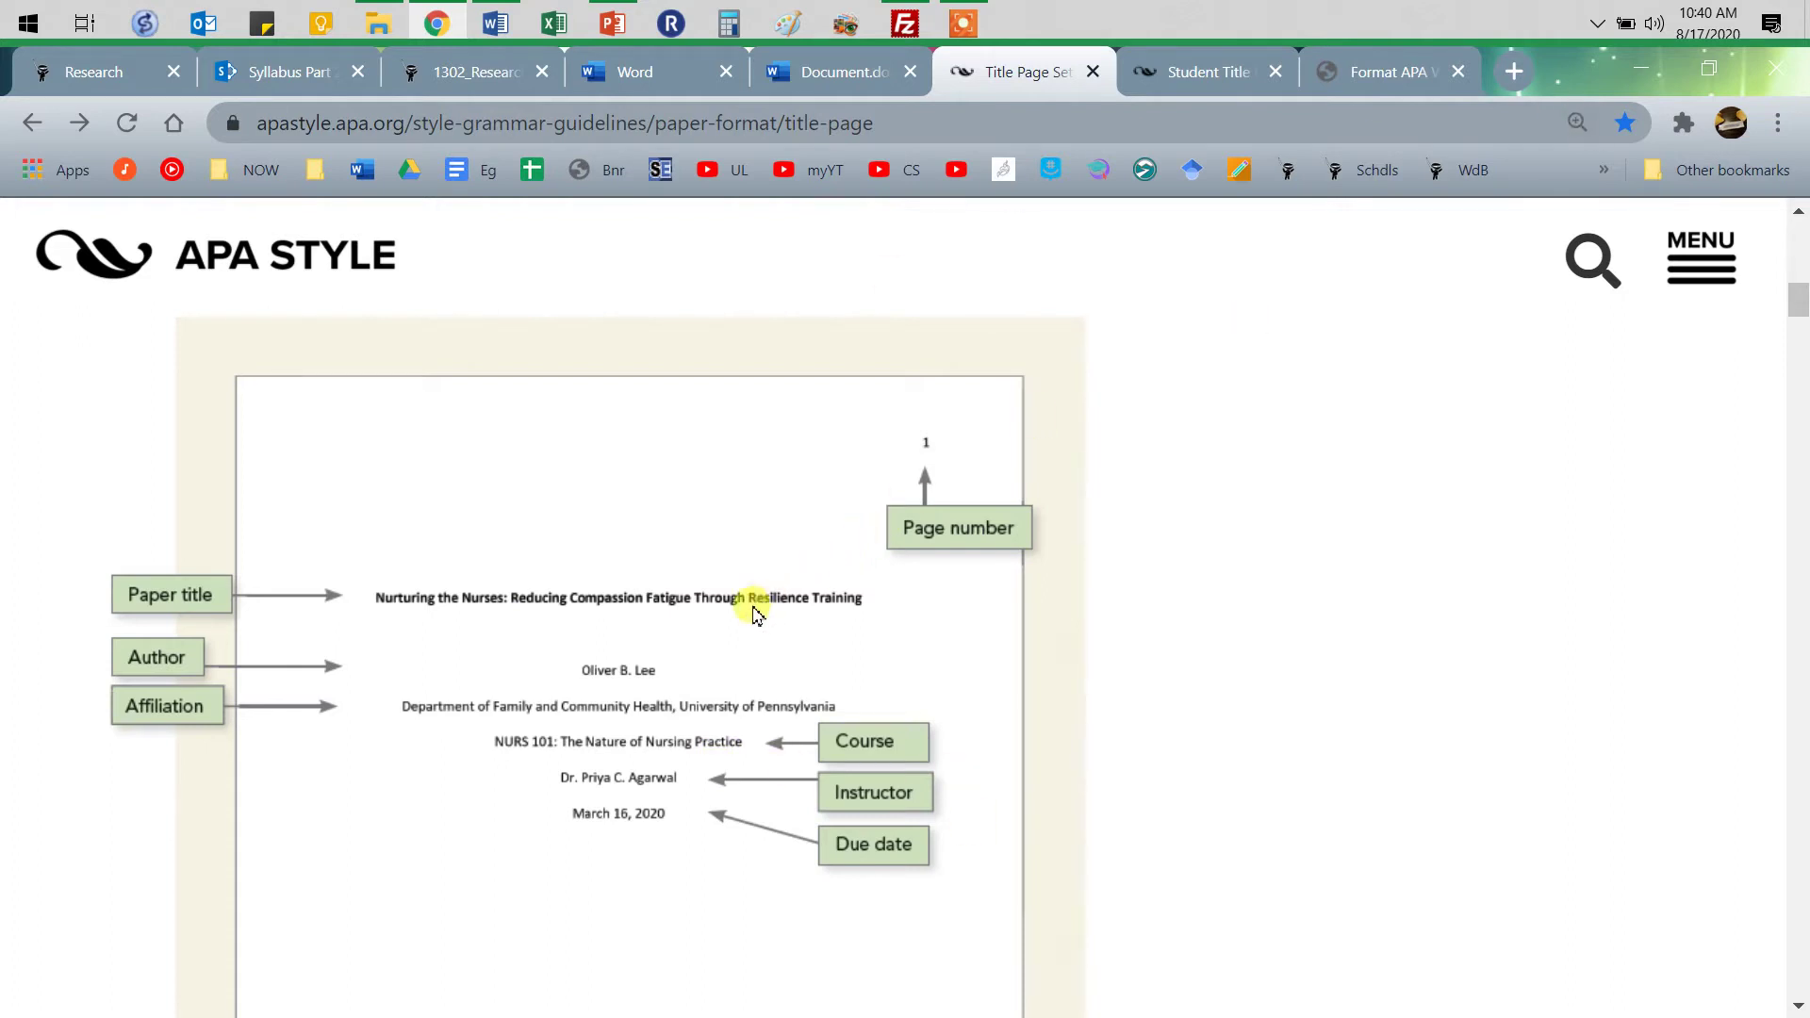
# Step: Go back from the APA sample title page to the Document.docx tab
pyautogui.click(830, 71)
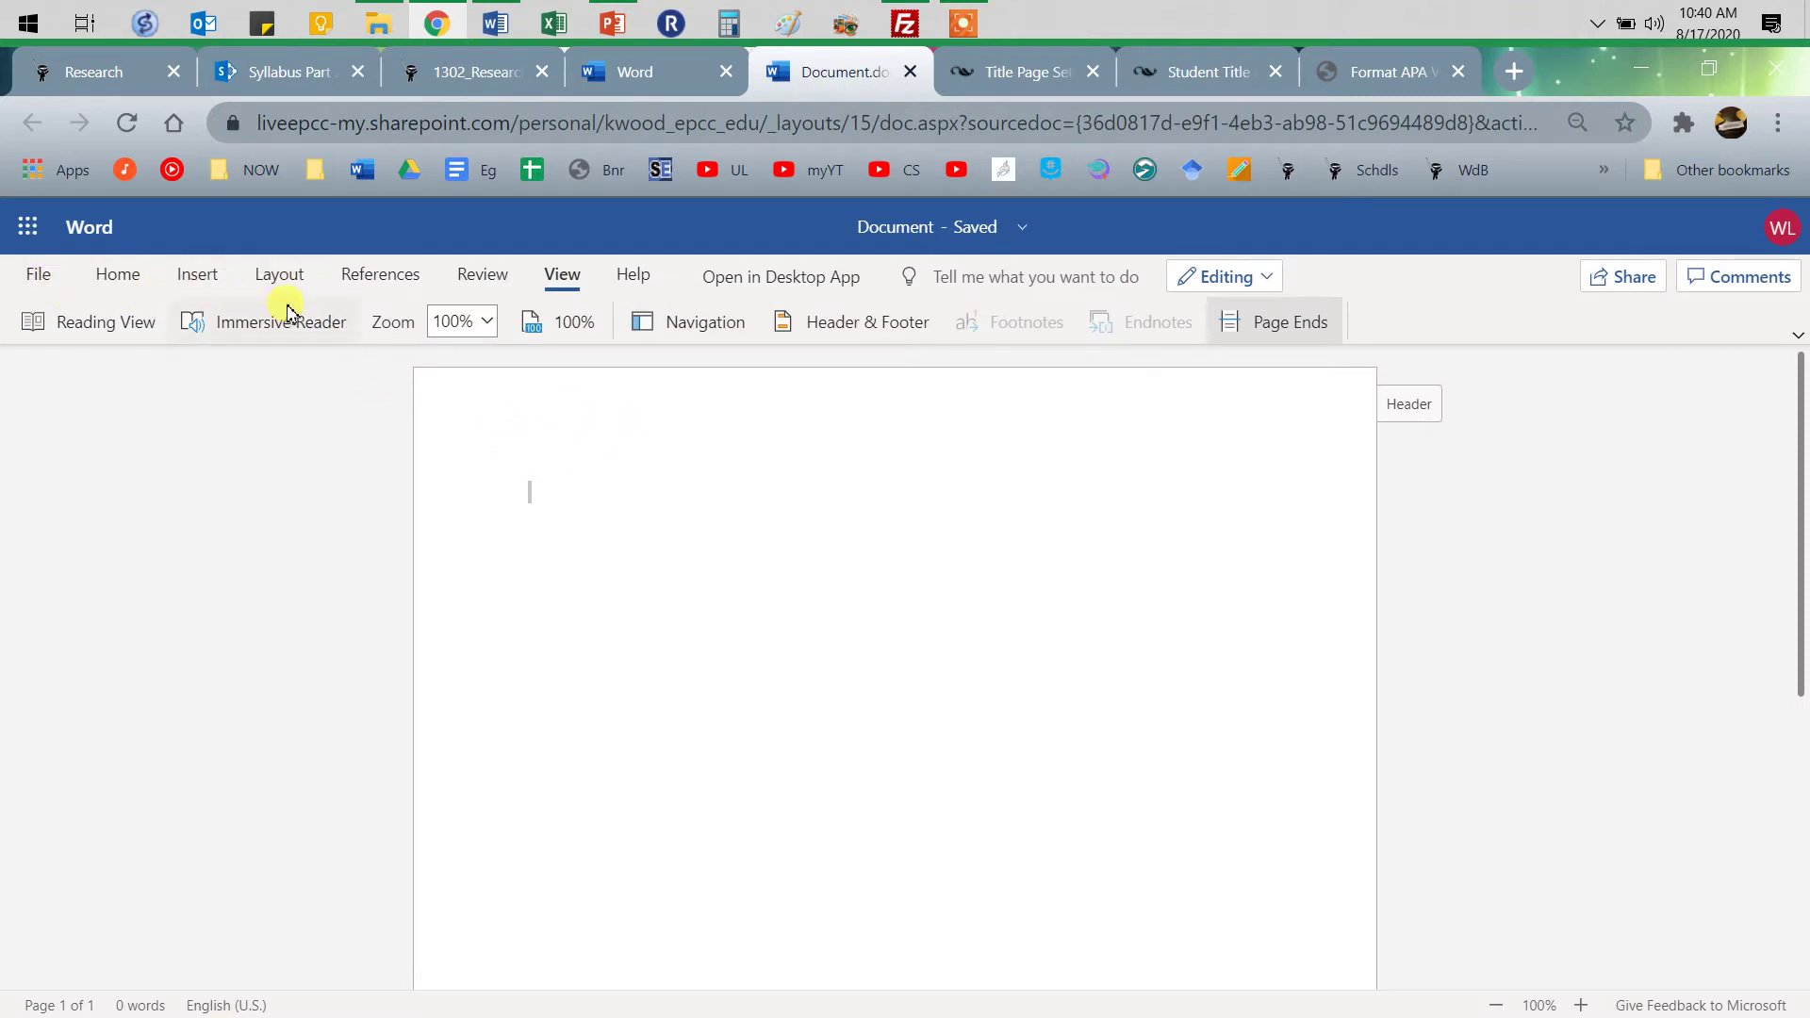
# Step: On the Layout tab, reduce paragraph space after from 8 pt to 0 pt
pyautogui.click(346, 286)
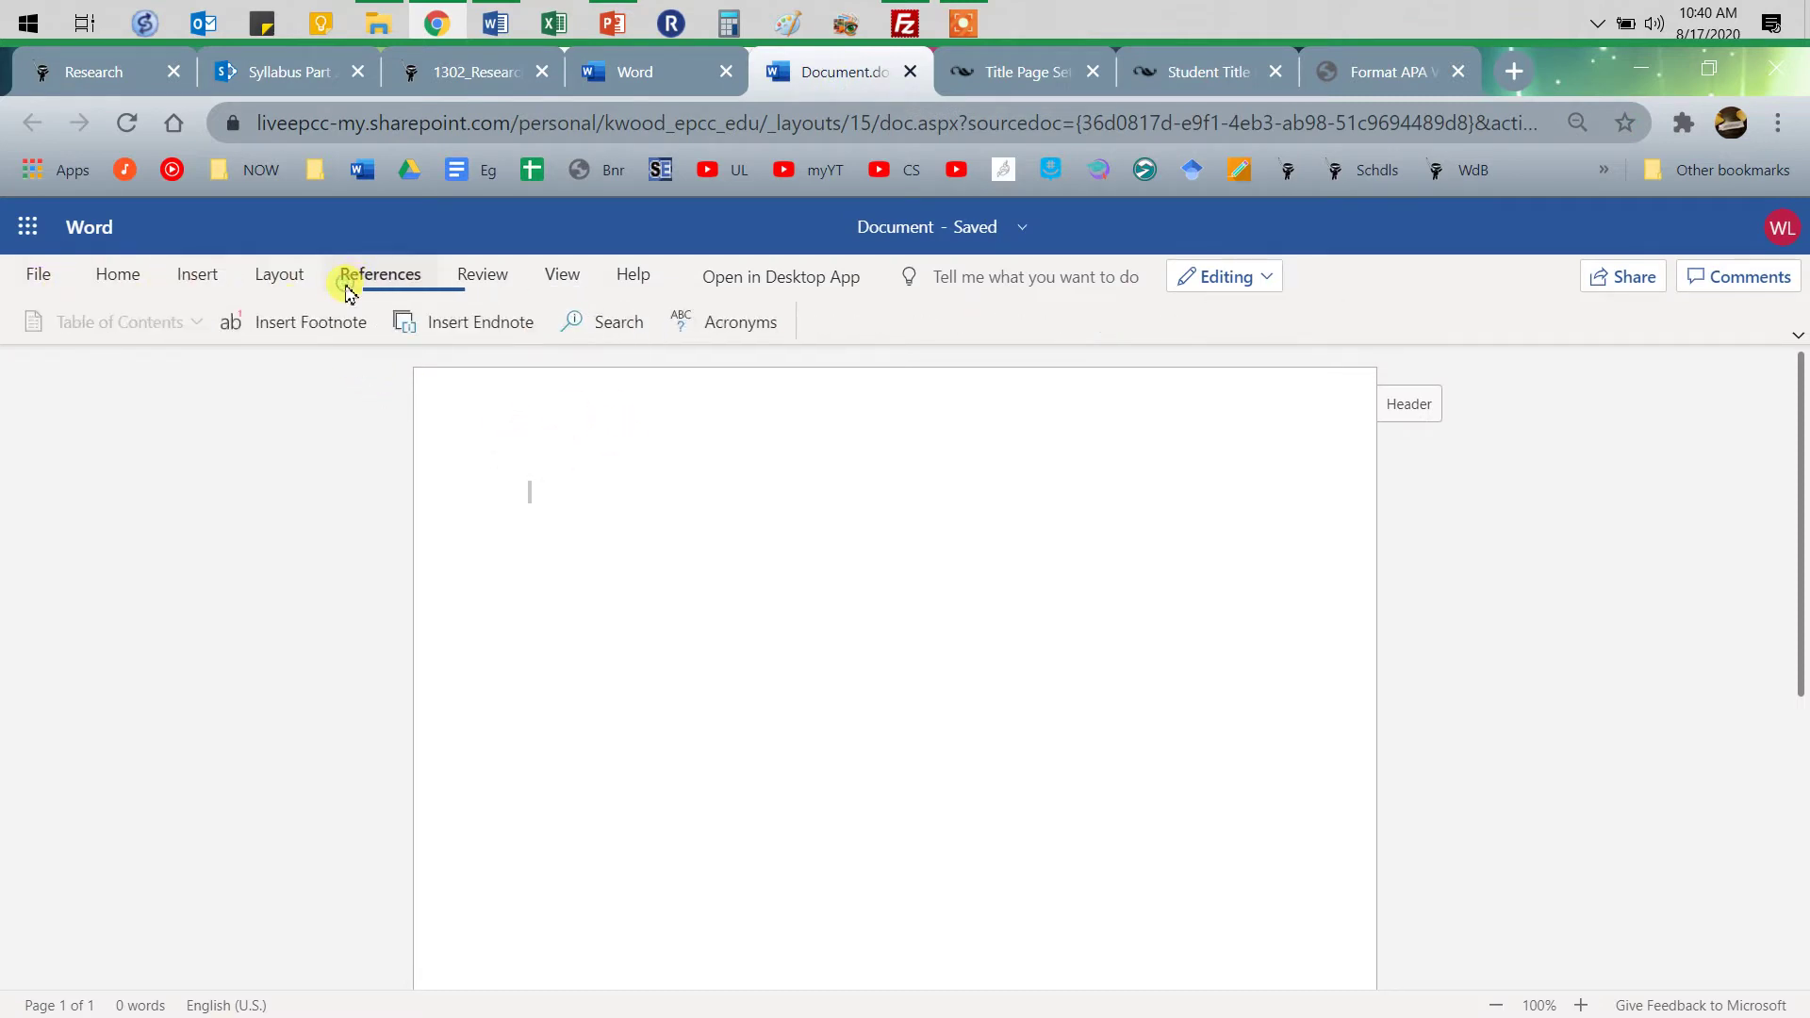
pyautogui.click(280, 279)
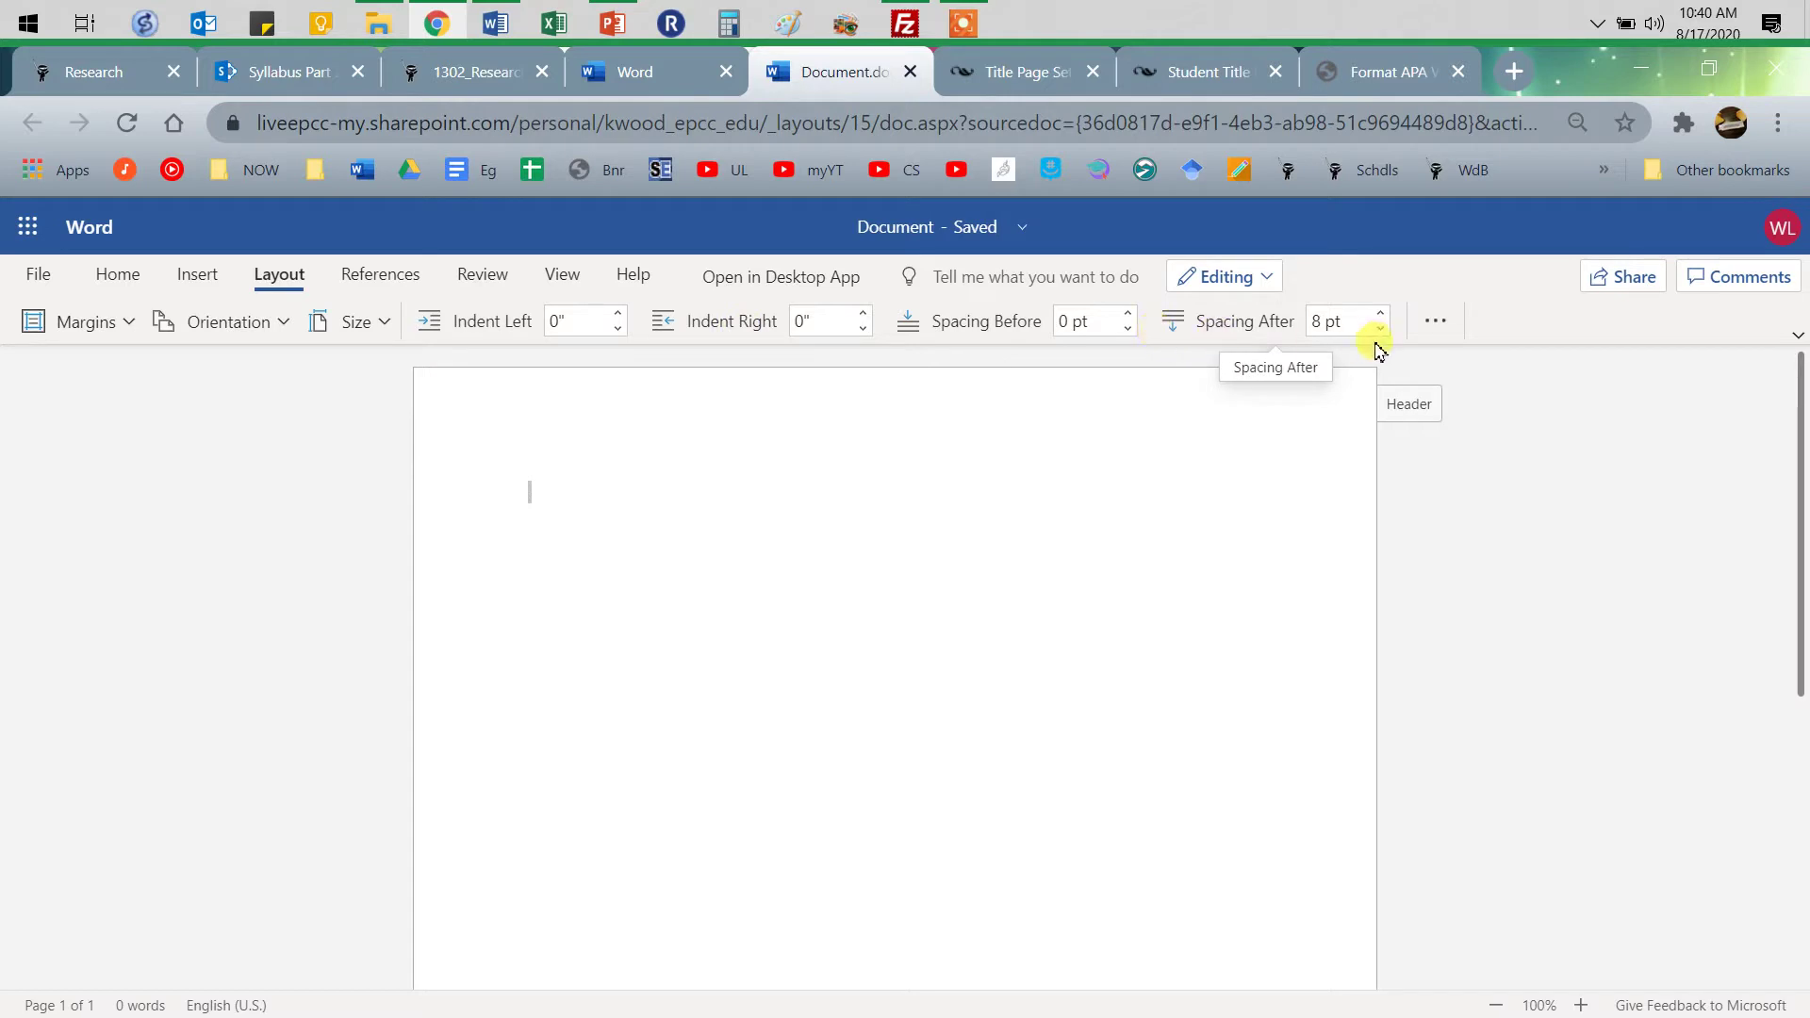
pyautogui.click(1323, 323)
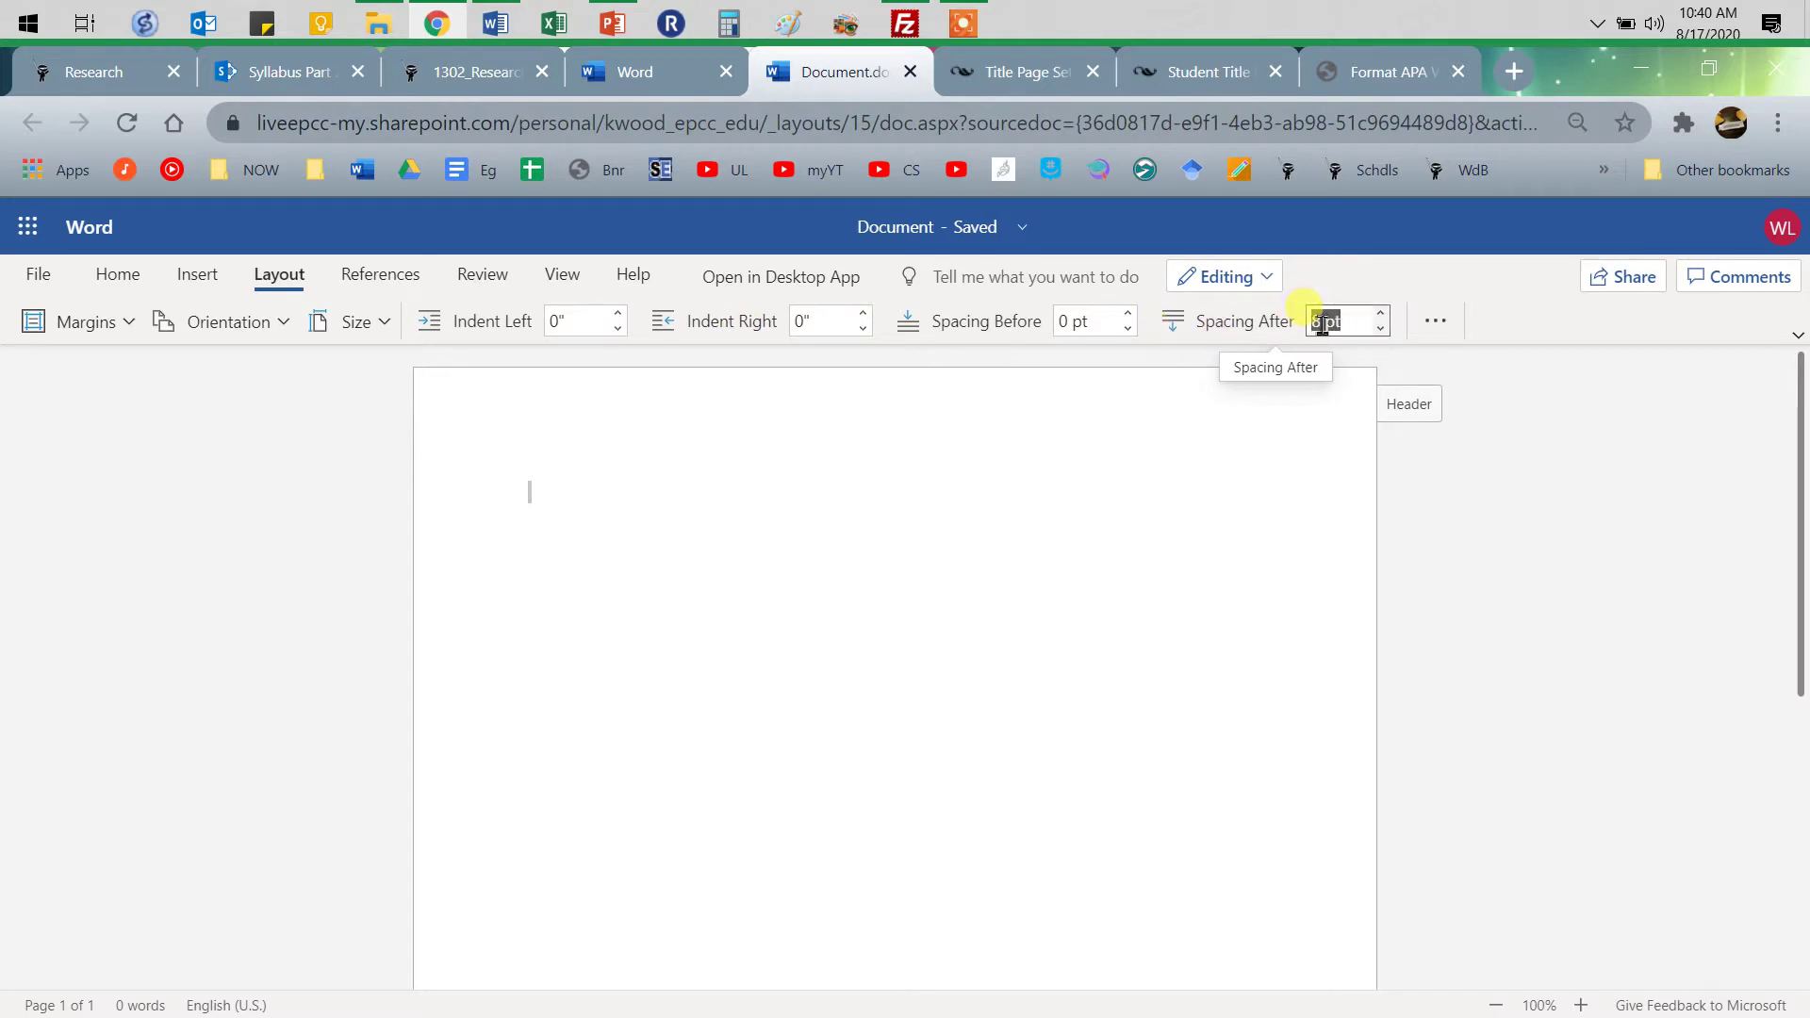
pyautogui.click(1380, 330)
pyautogui.click(1380, 330)
pyautogui.click(1380, 314)
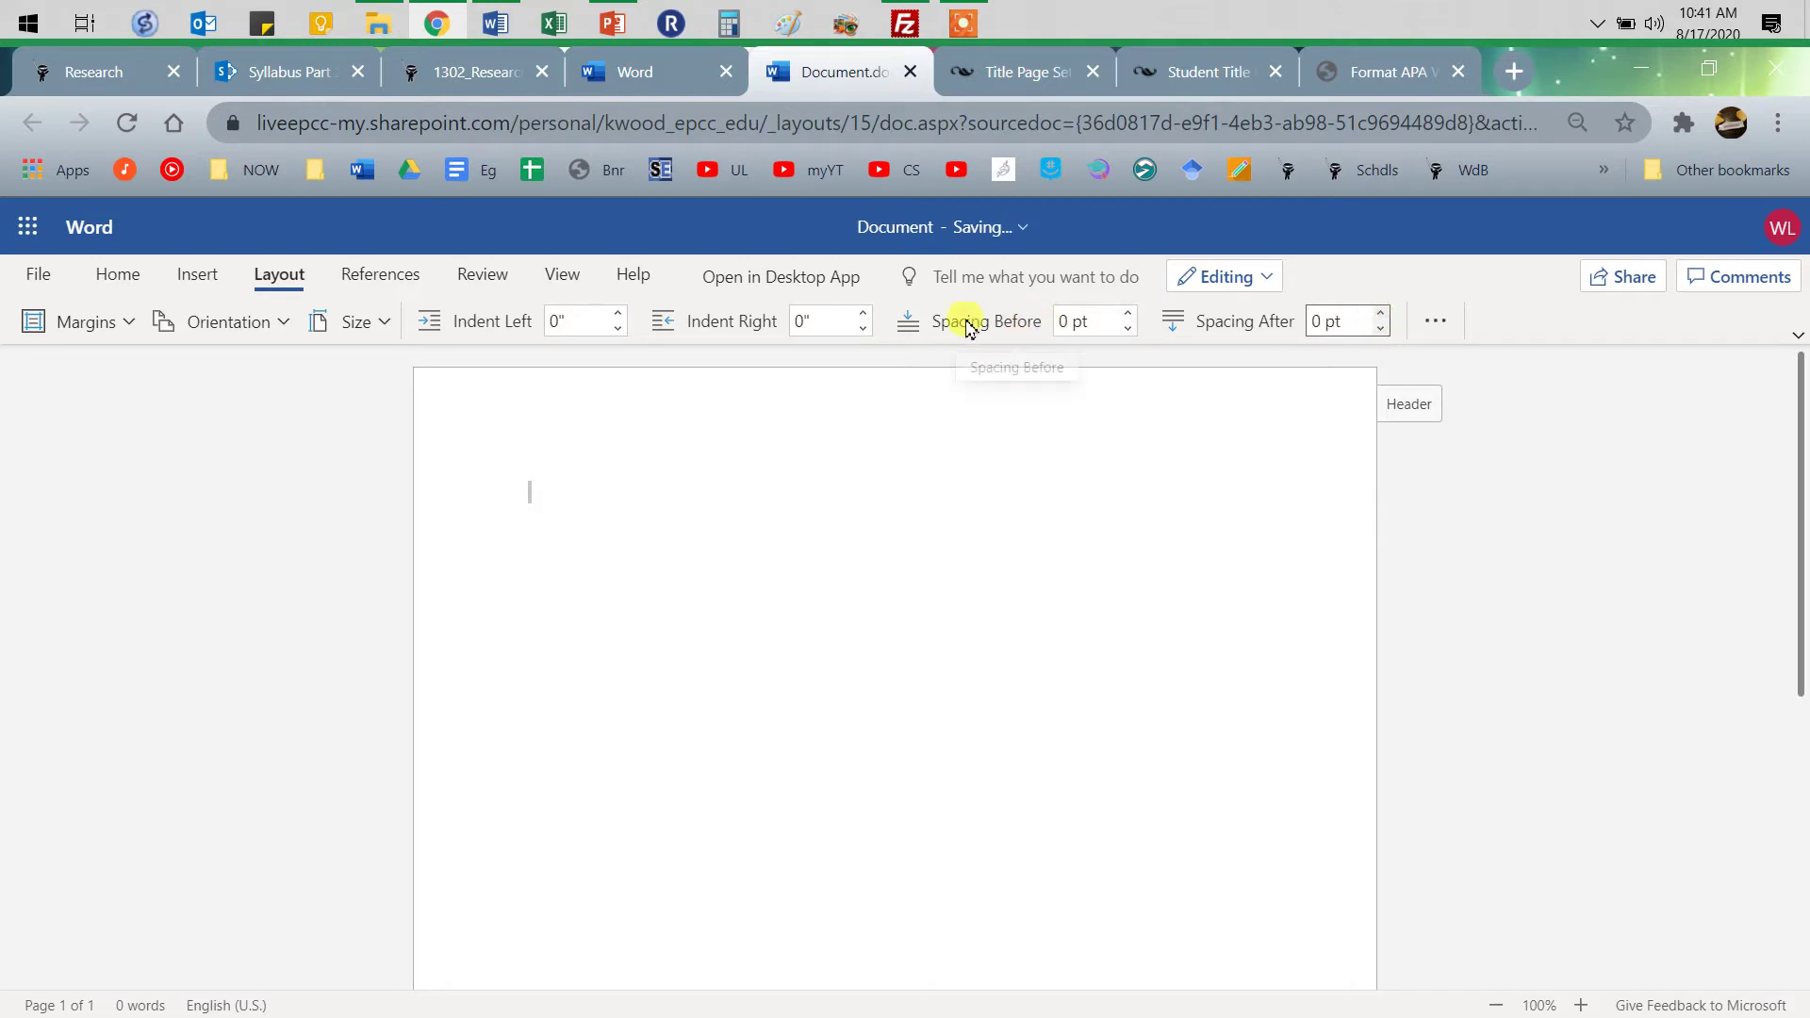
# Step: Set line spacing to Double in the Paragraph options dialog and apply it
pyautogui.click(1437, 323)
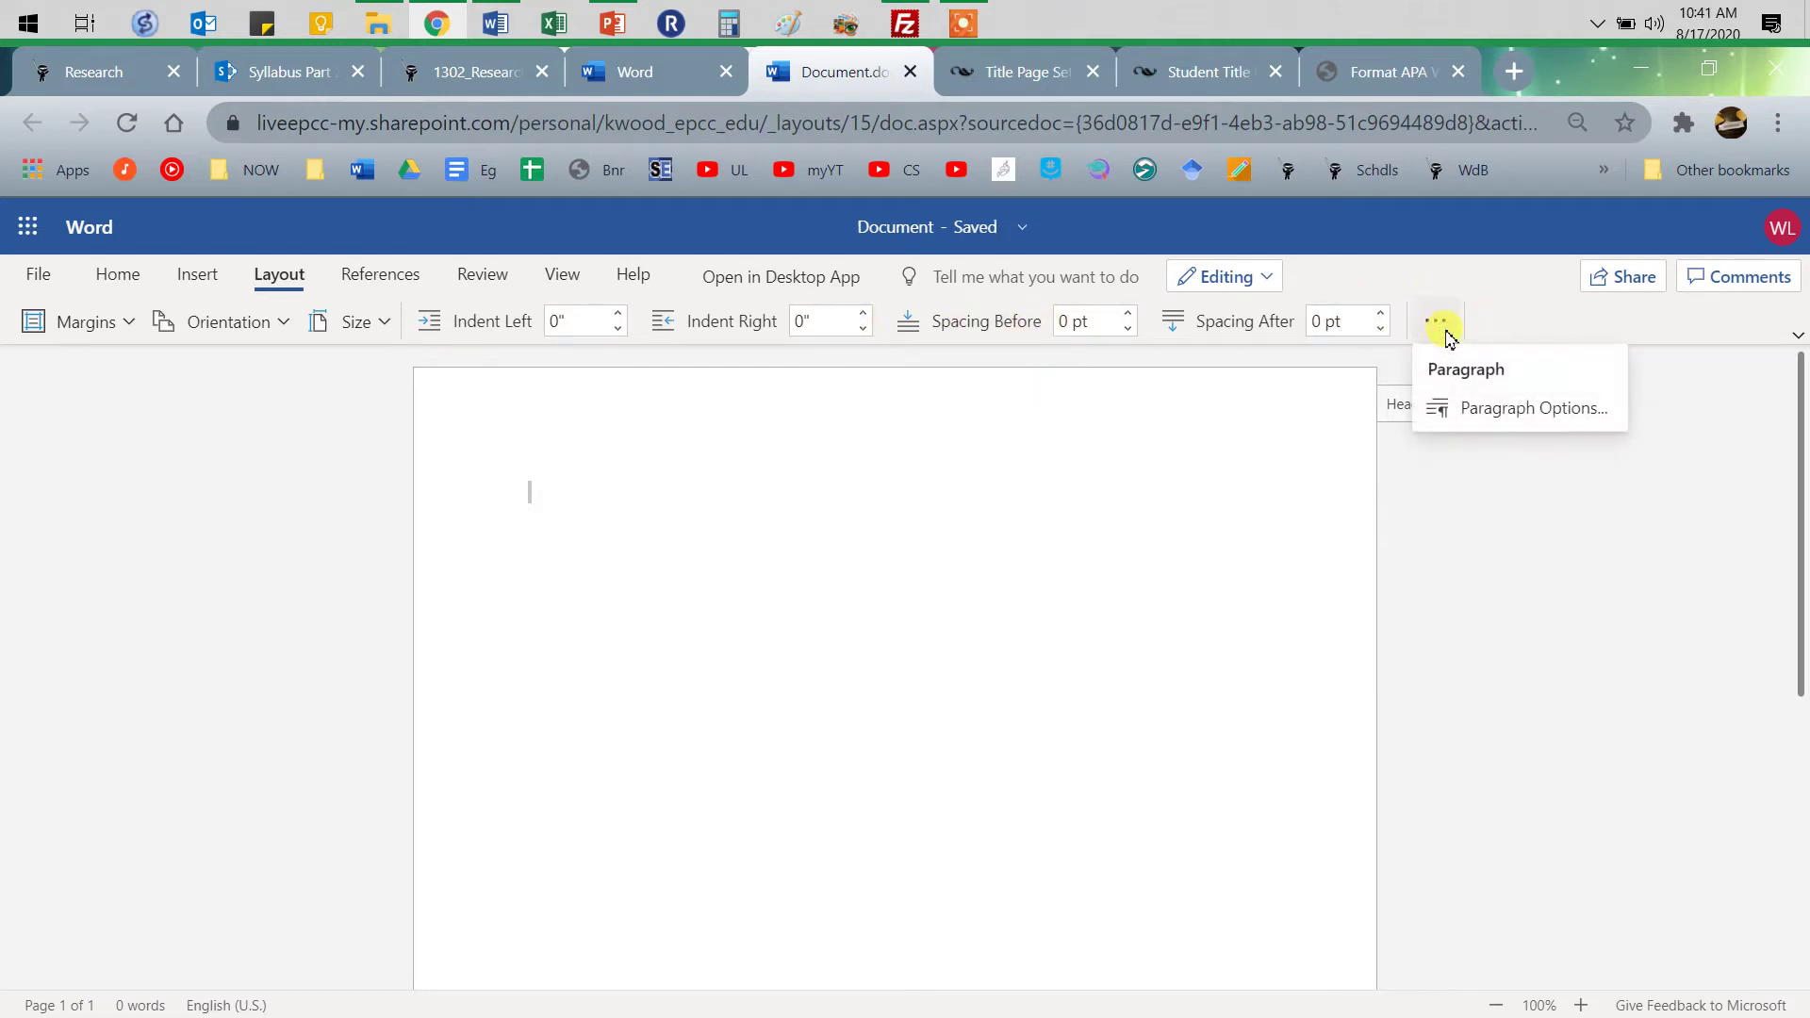
pyautogui.click(1457, 419)
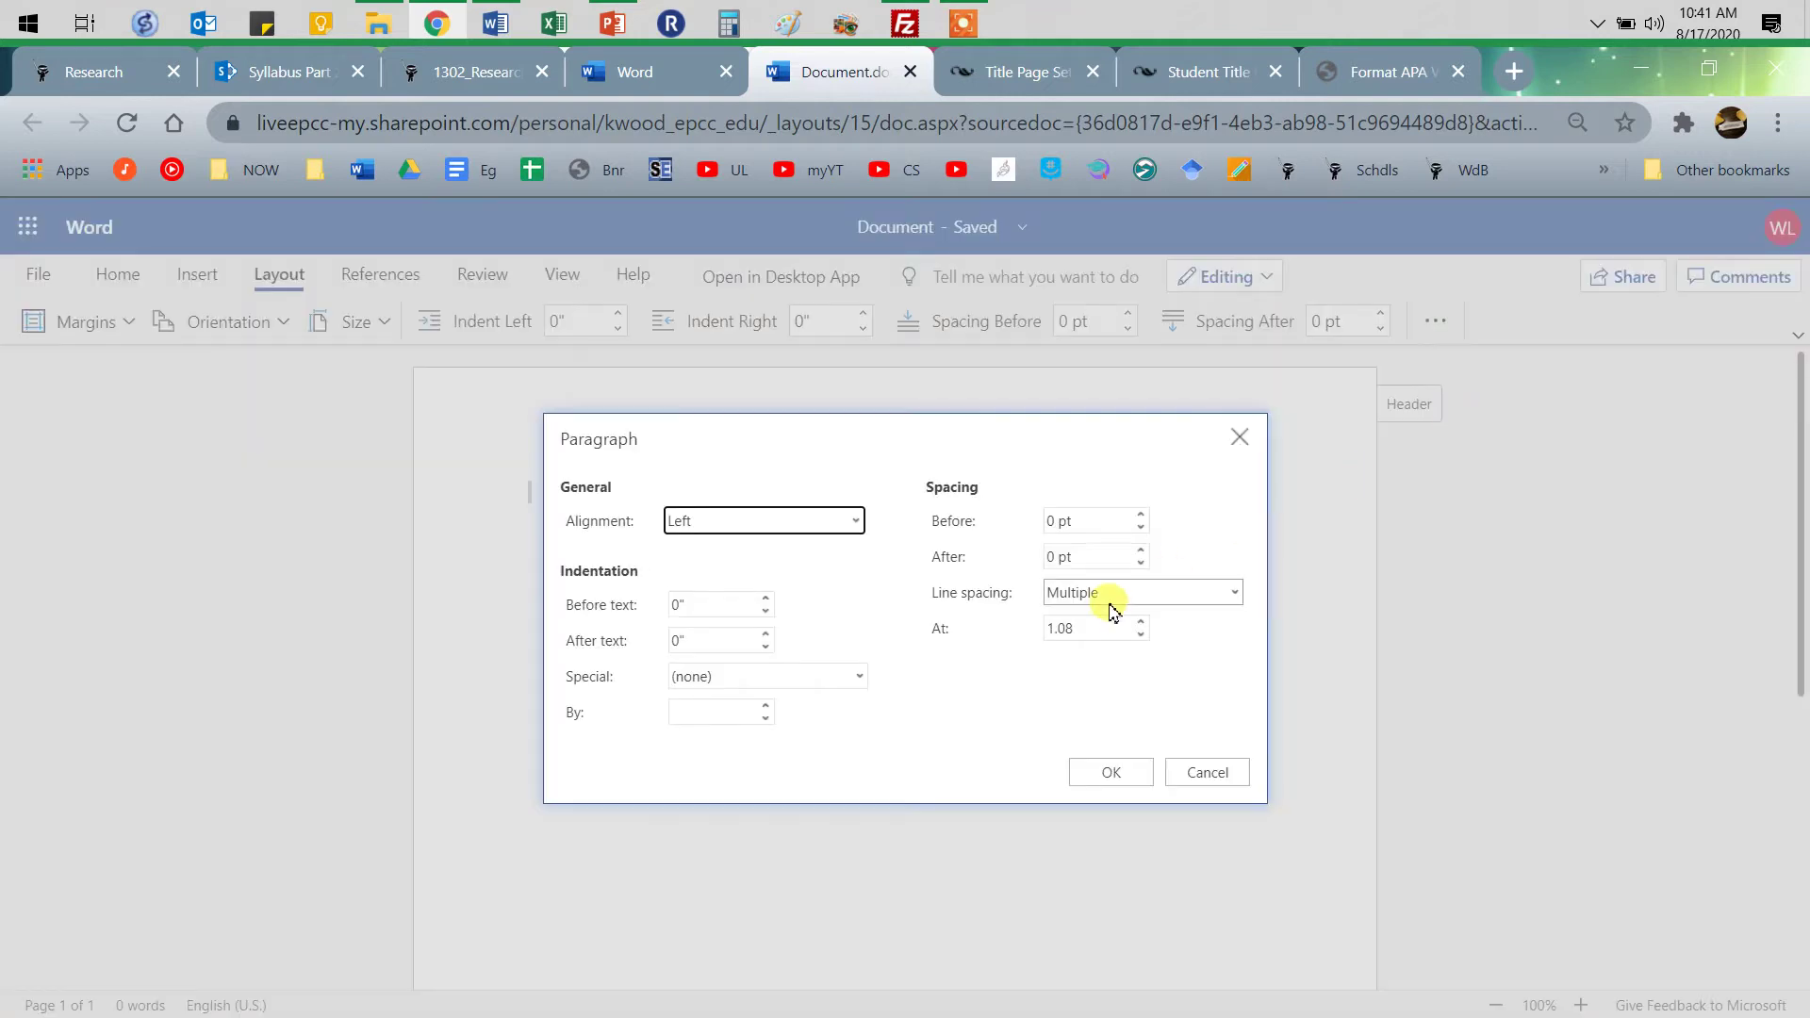
pyautogui.click(1190, 596)
pyautogui.click(1105, 683)
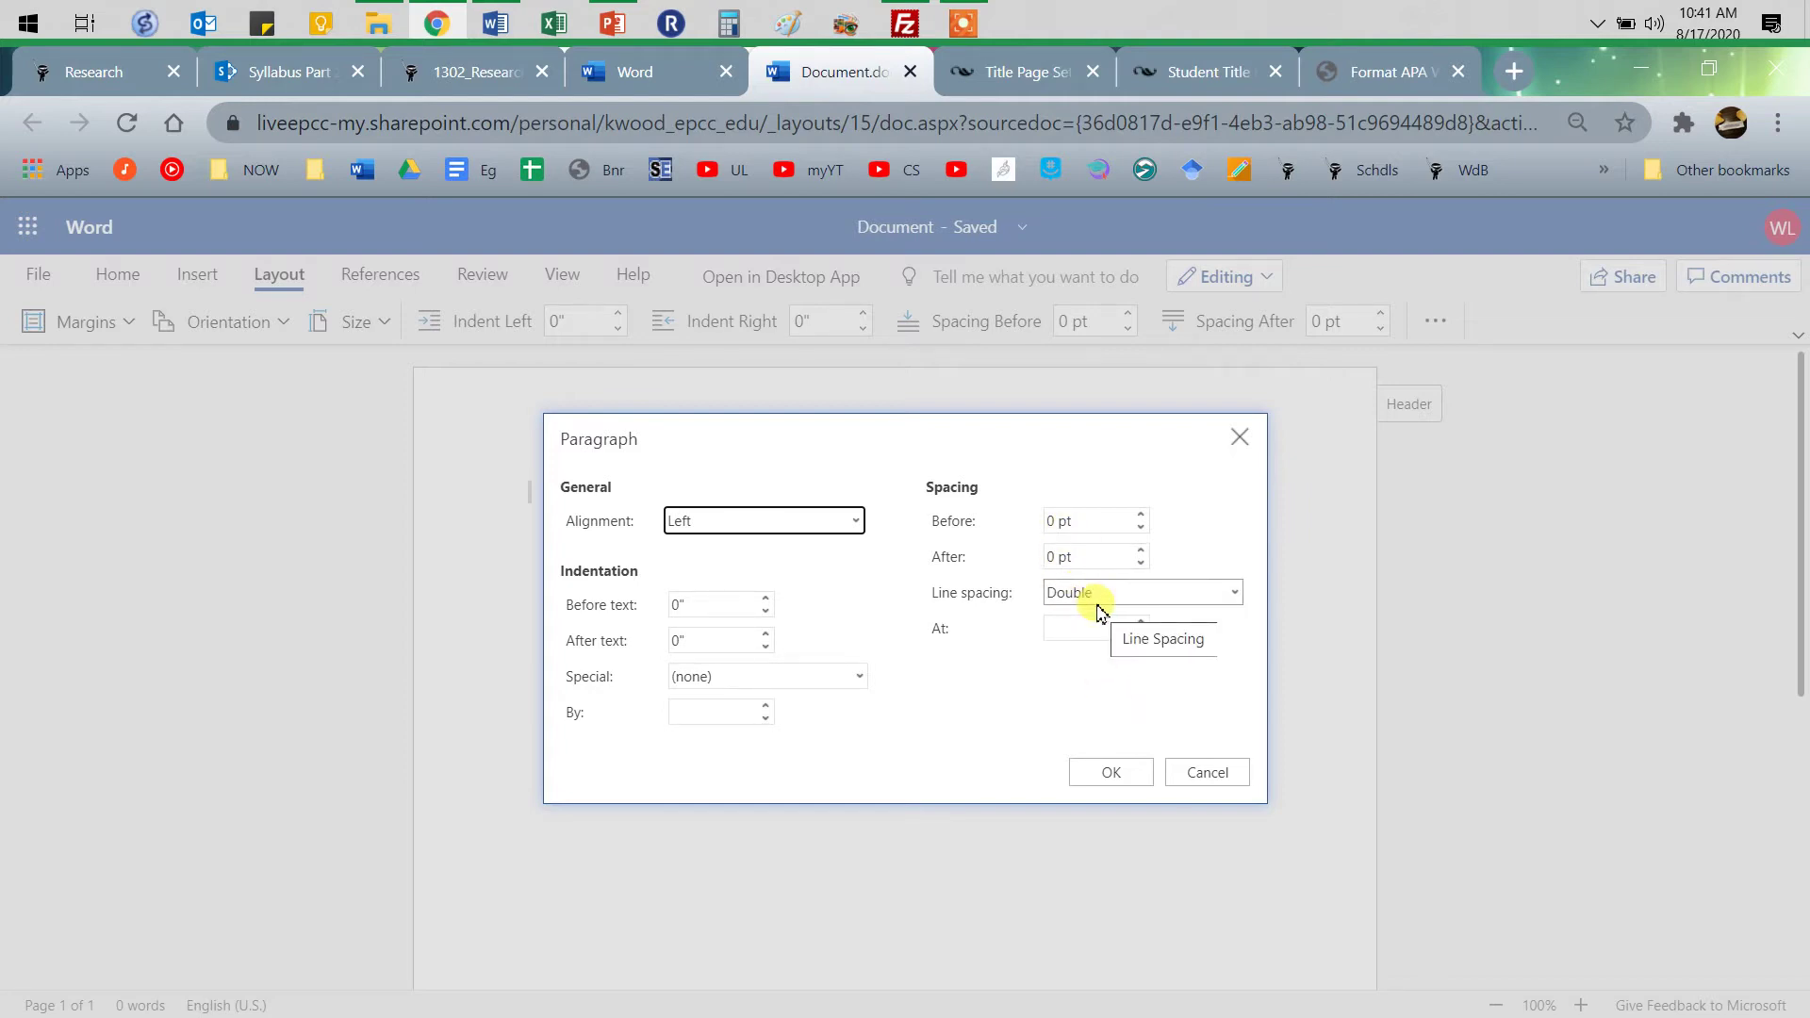
pyautogui.click(1106, 769)
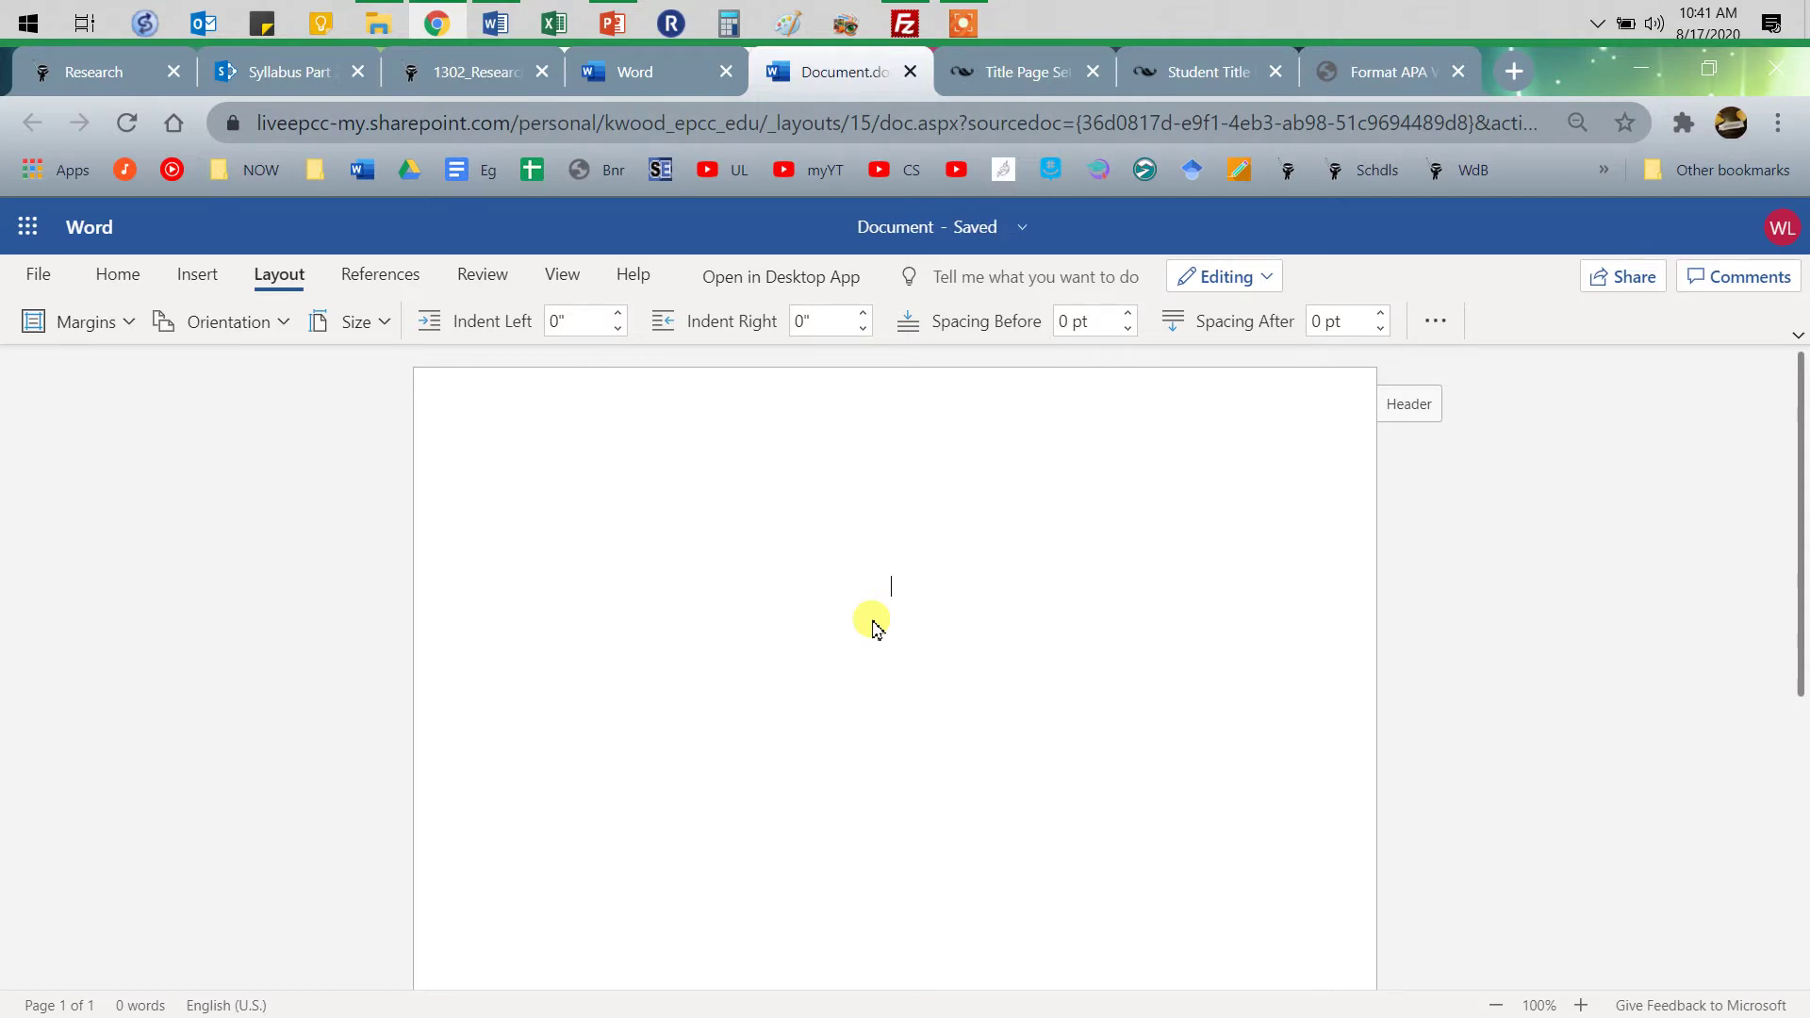
# Step: Type 'Great Title:' and 'Super Subtitle' on two lines, zoom in, and select both lines
pyautogui.write('Great Title: ')
pyautogui.write('S')
pyautogui.write('uper Subtitle')
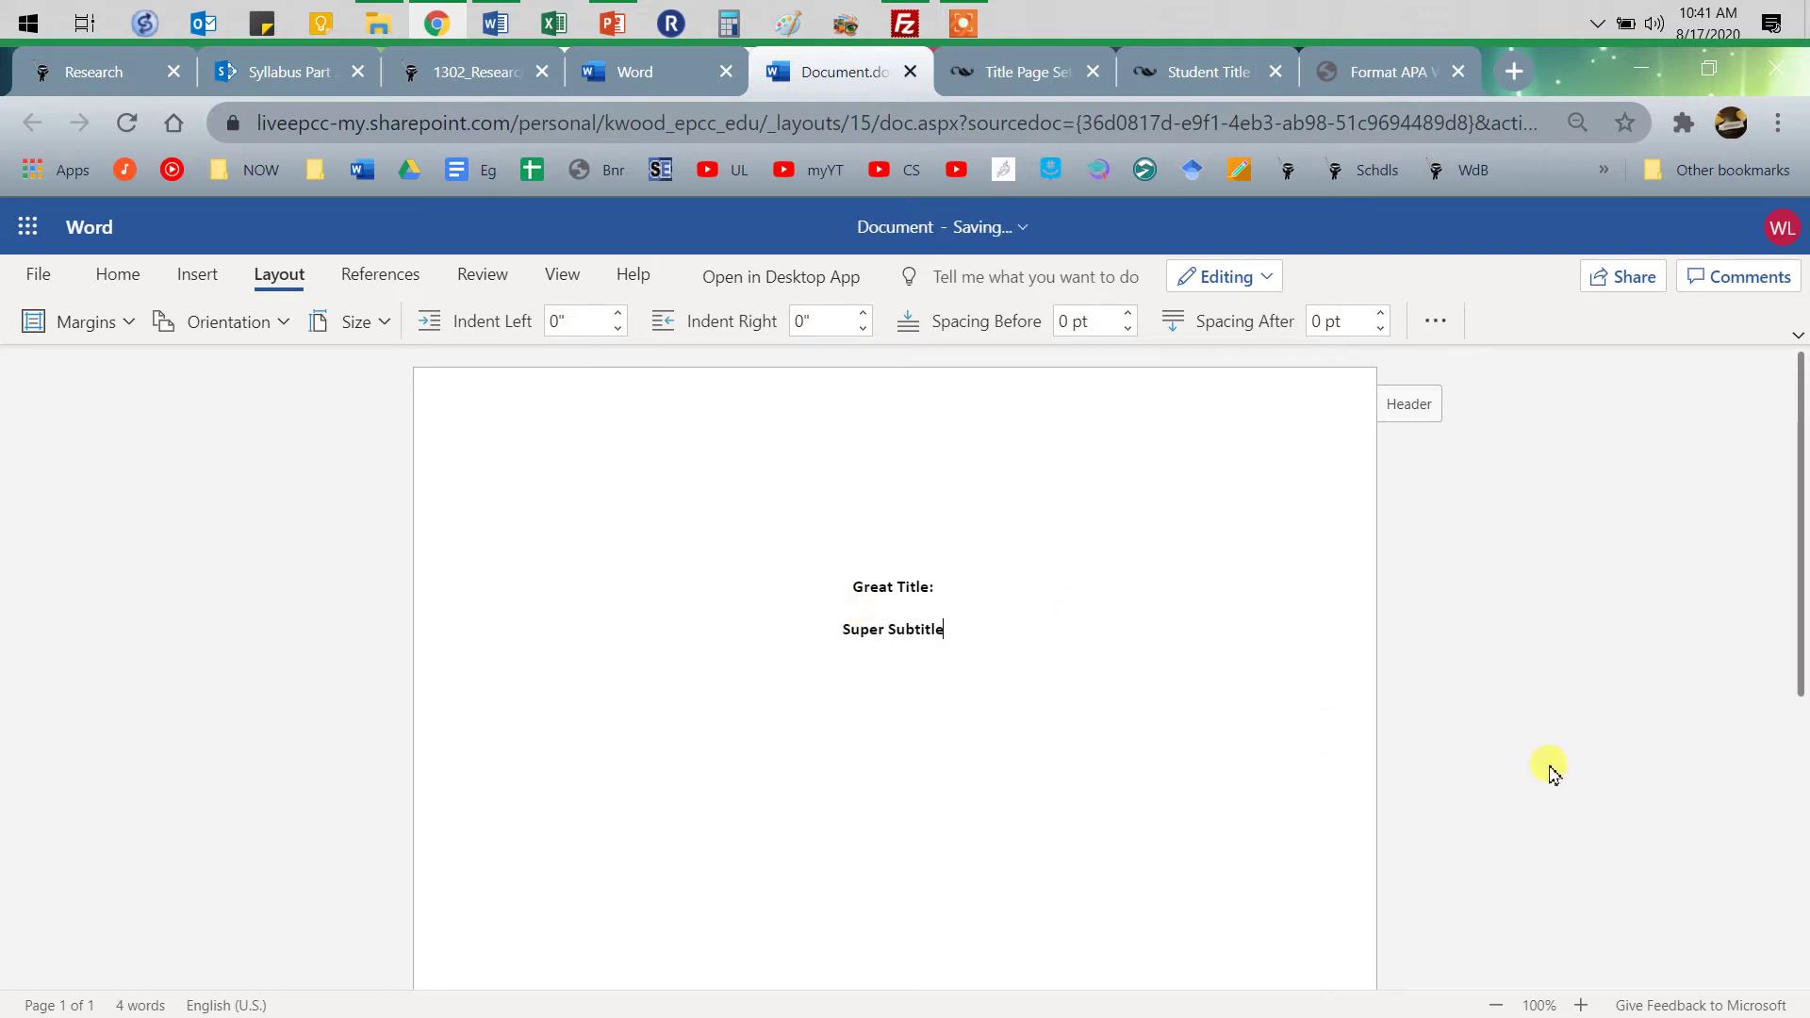
pyautogui.hotkey('ctrl', '+')
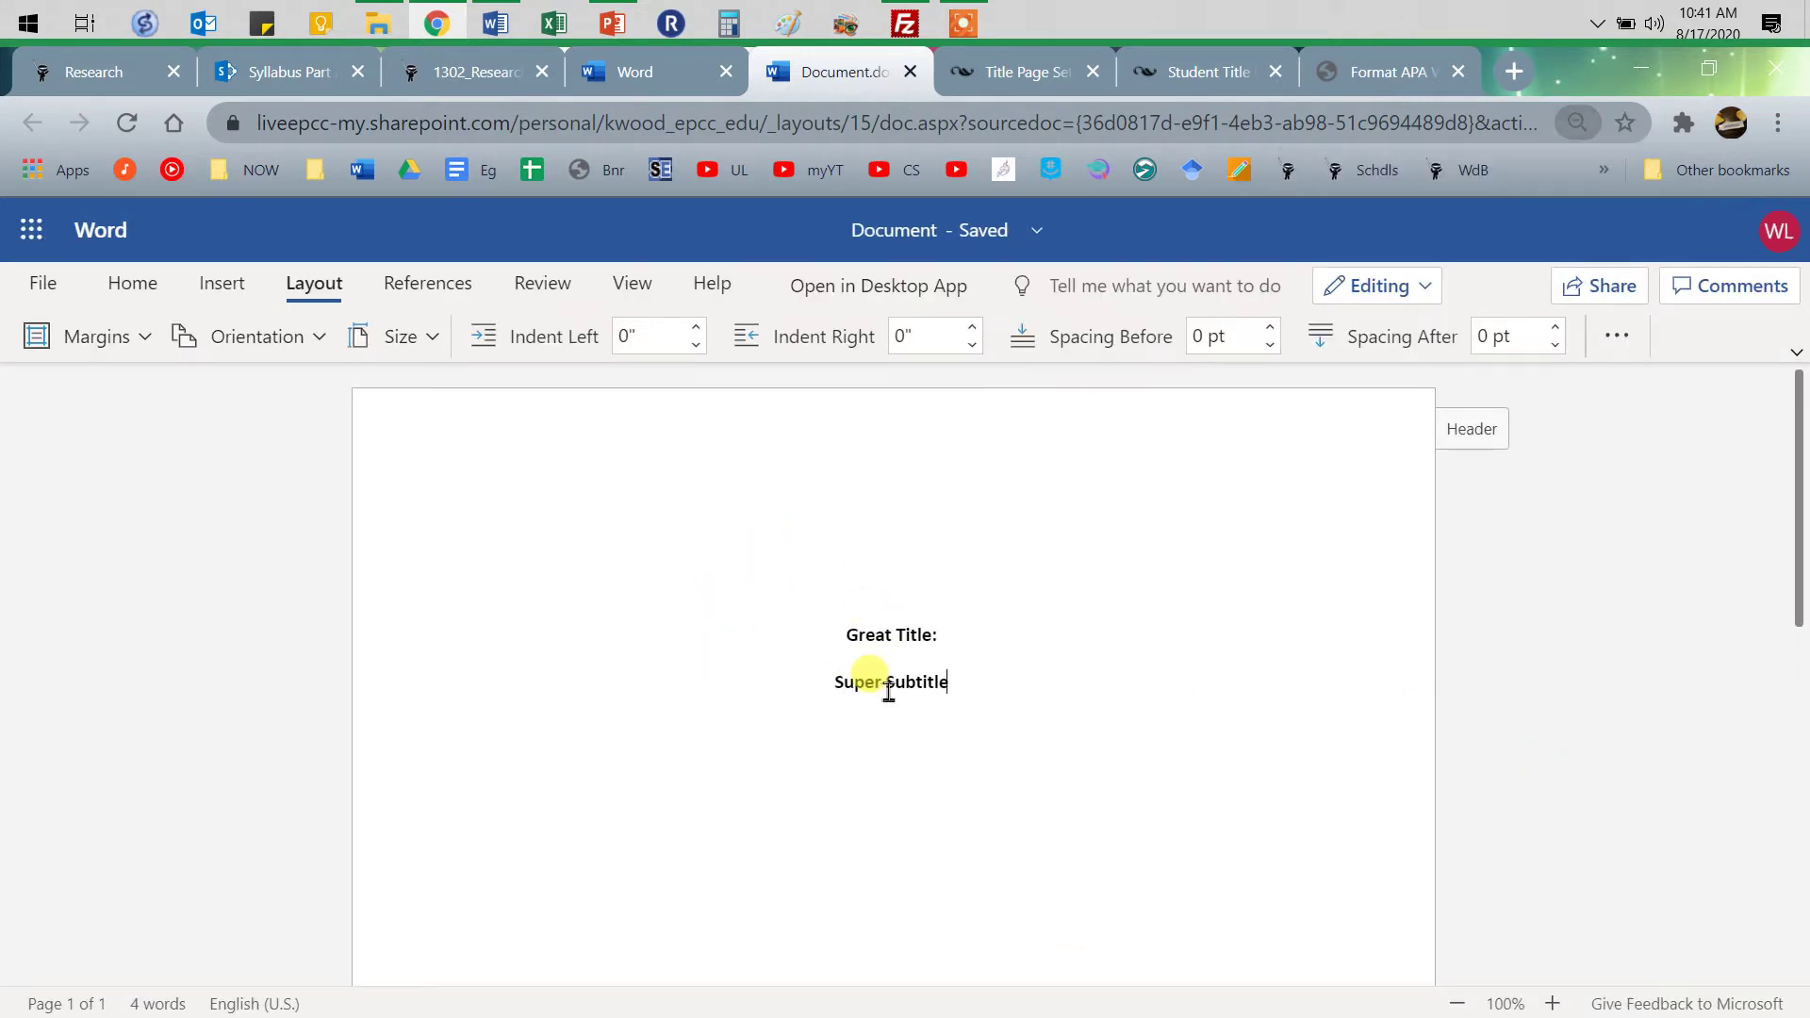
pyautogui.moveTo(957, 684); pyautogui.dragTo(767, 649)
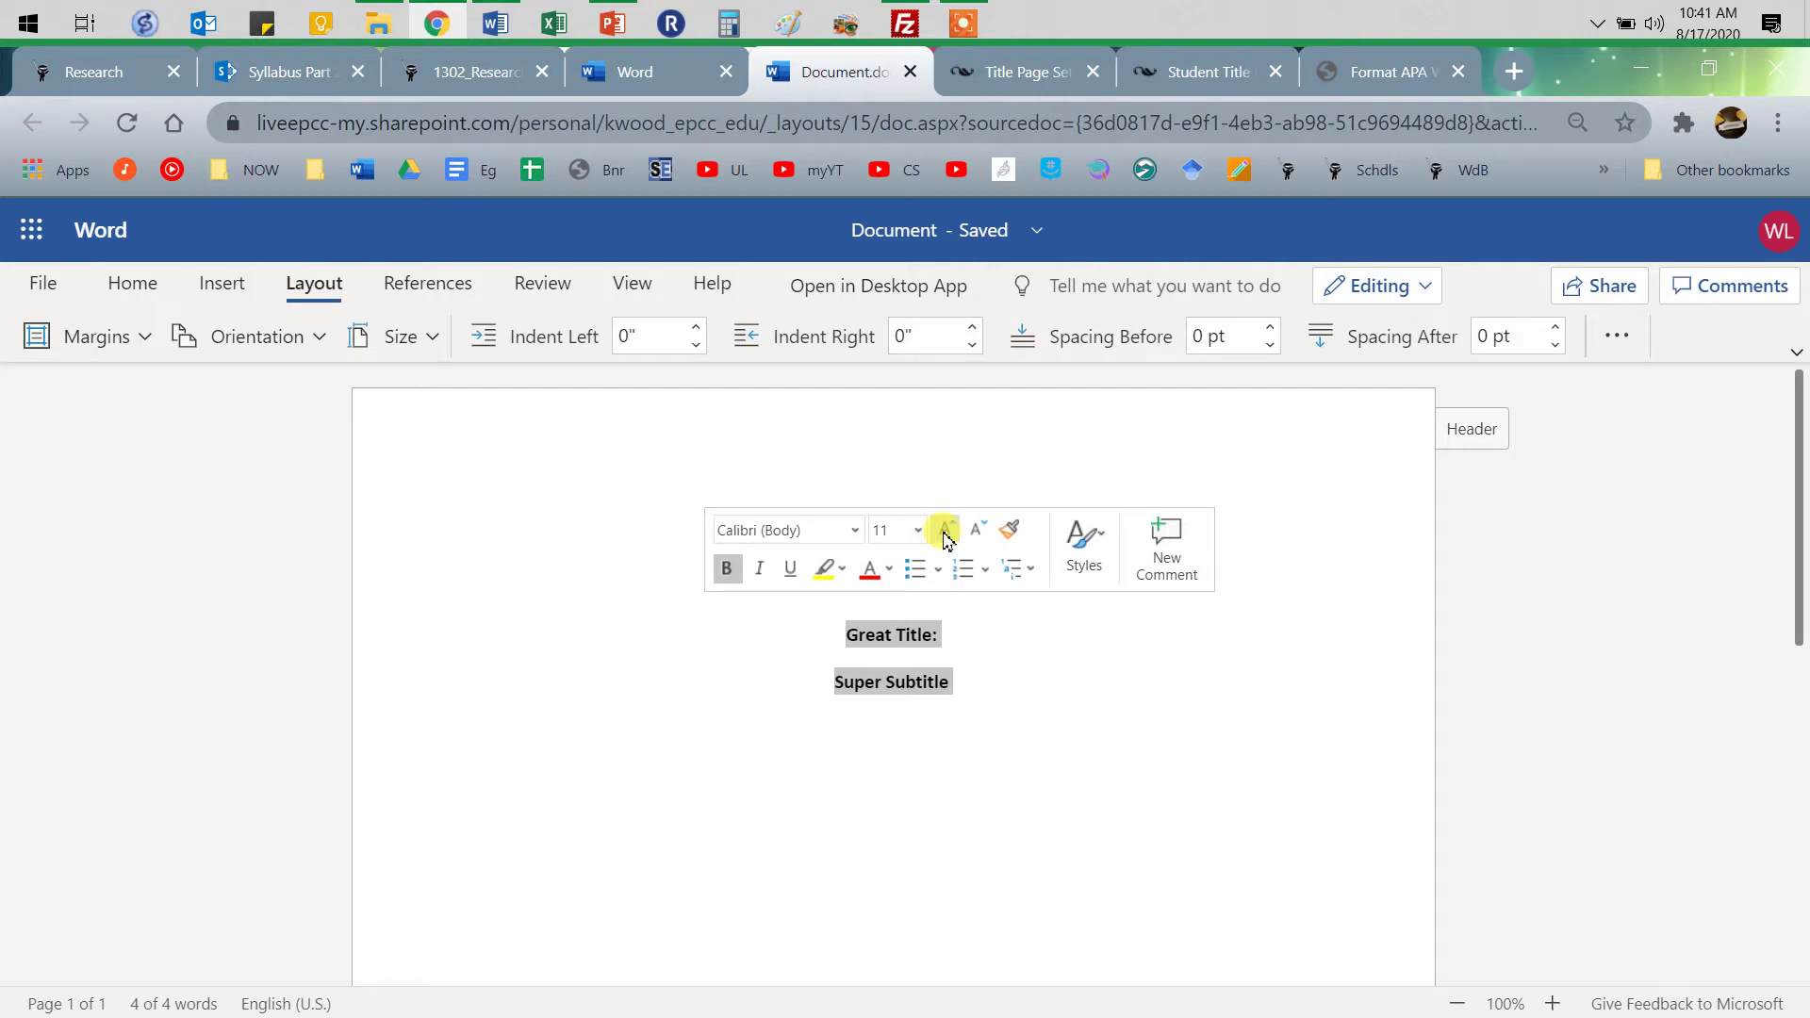
# Step: Select both title lines and set them to 12 pt from the mini toolbar
pyautogui.click(1032, 667)
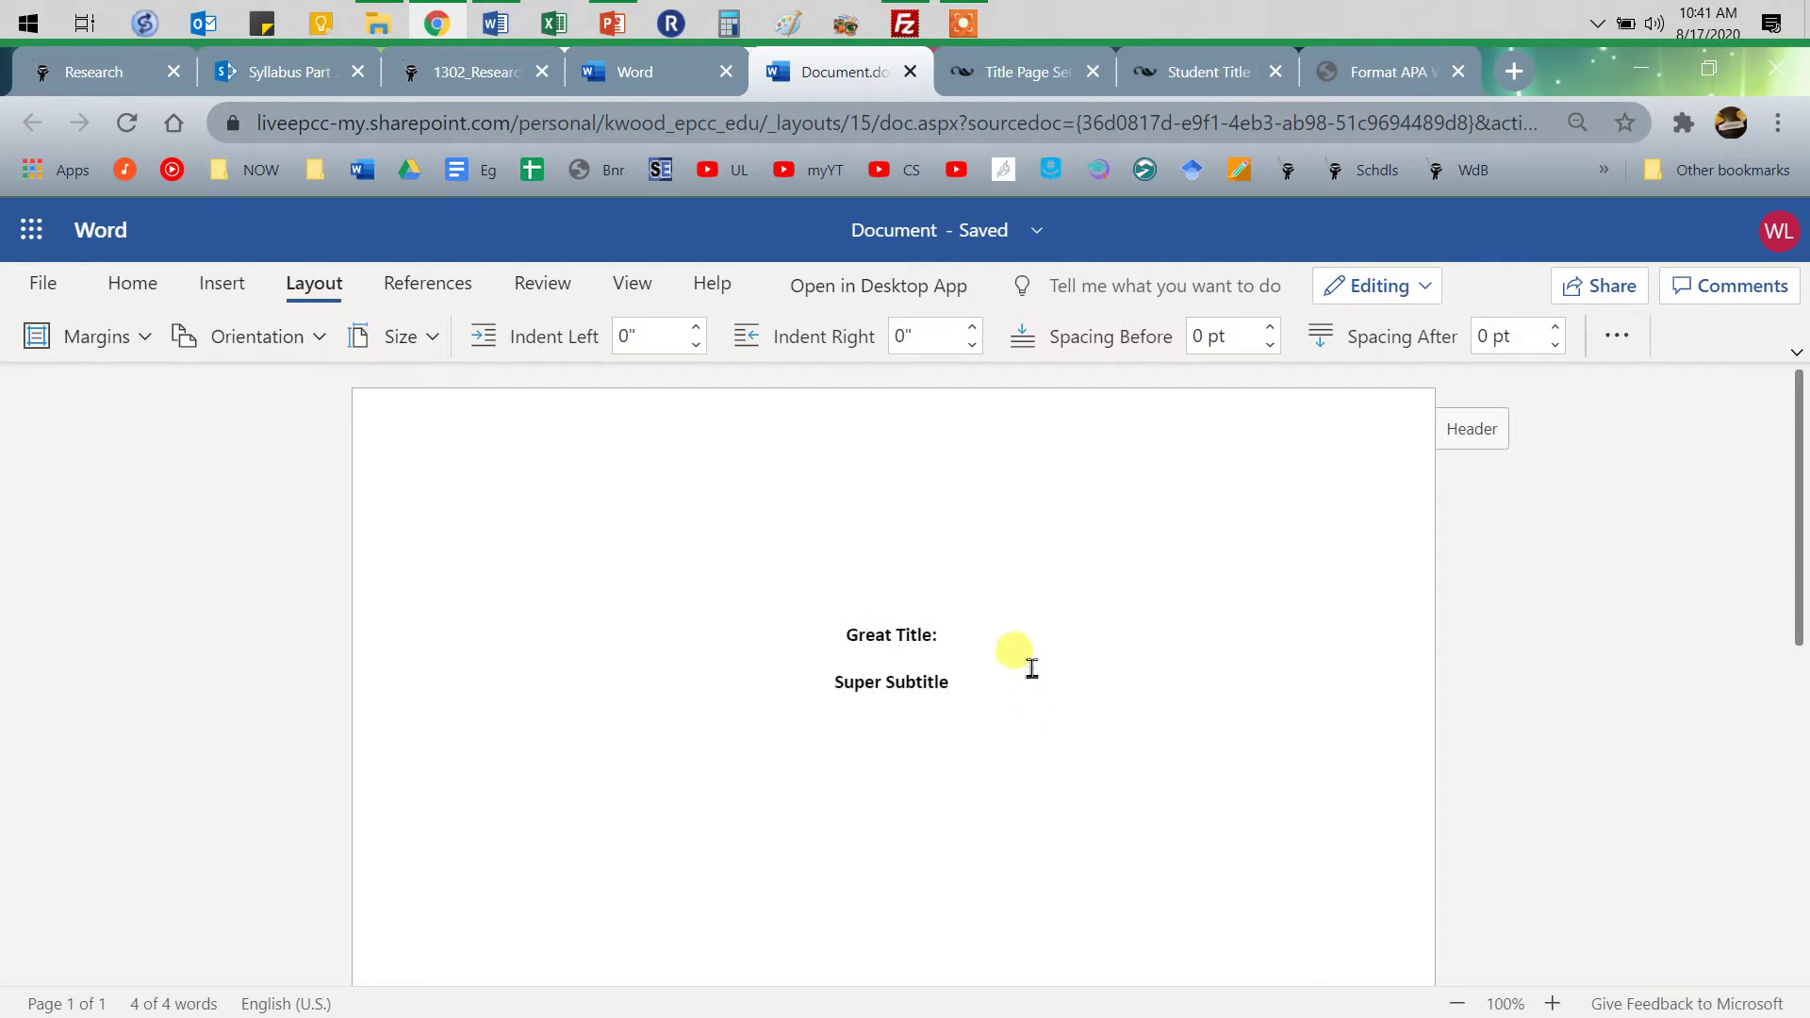
pyautogui.hotkey('ctrl', 'a')
pyautogui.rightClick(893, 636)
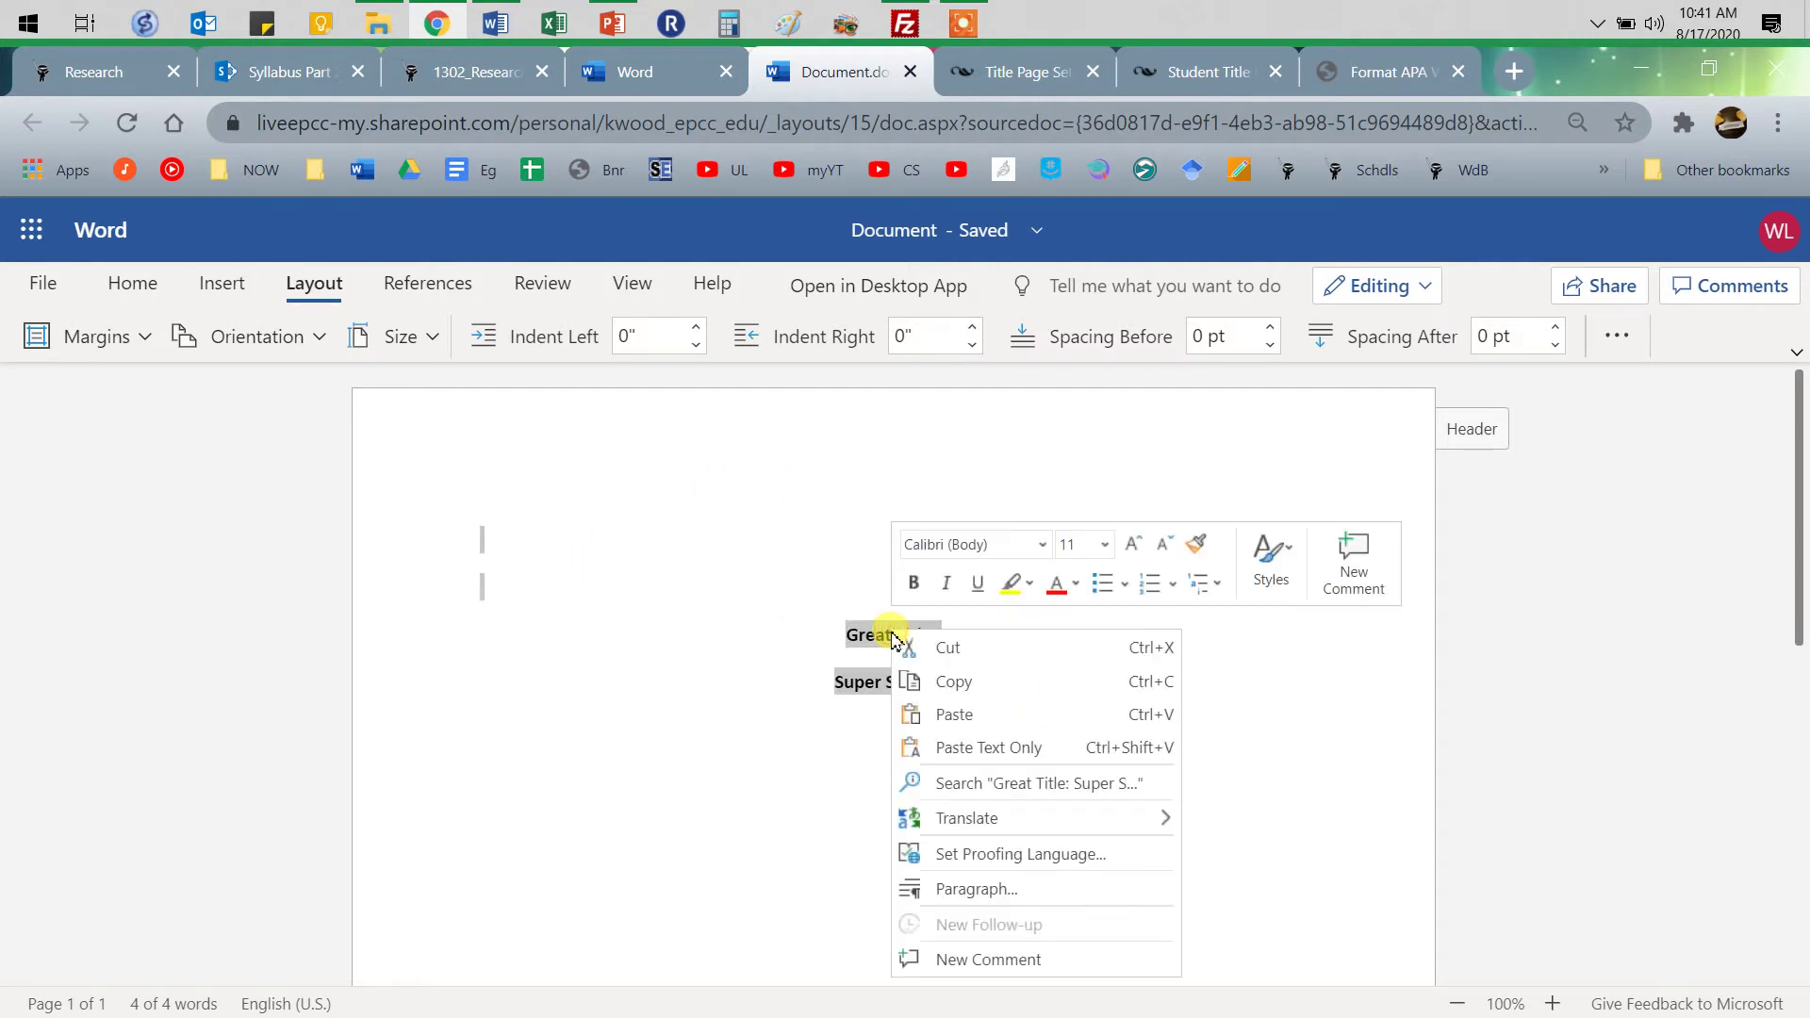
pyautogui.click(1105, 545)
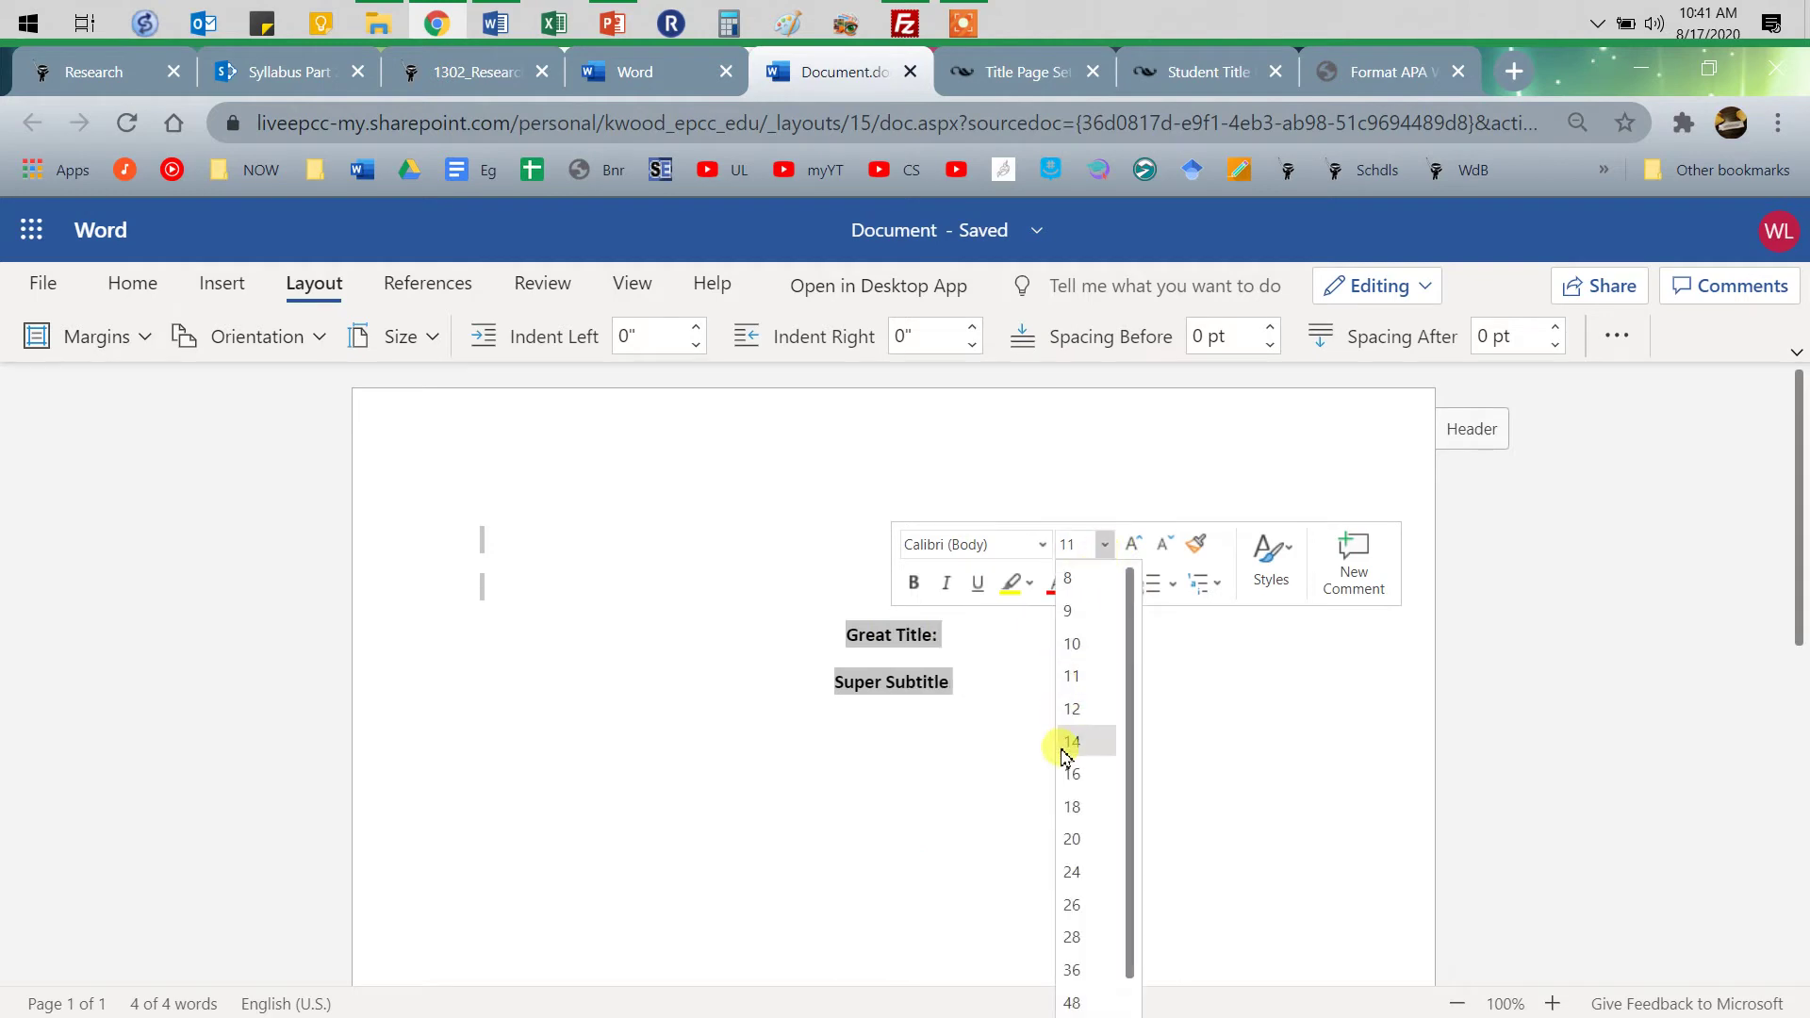
pyautogui.click(1081, 710)
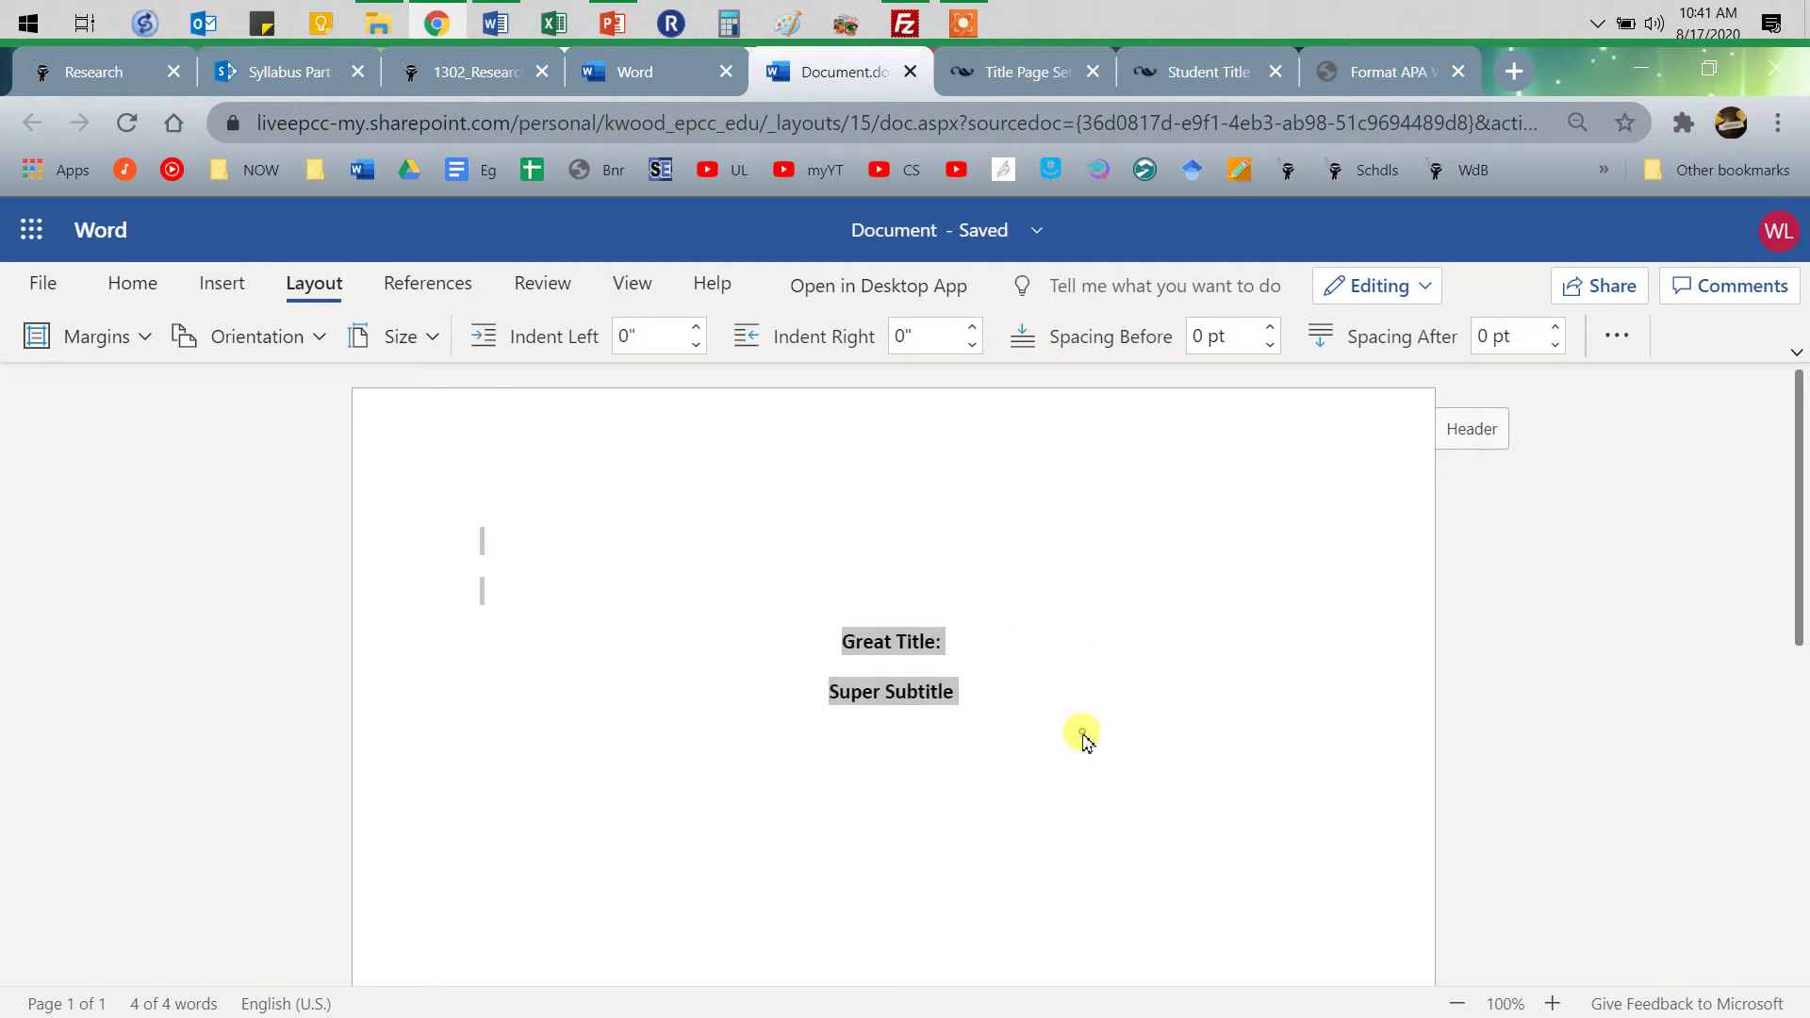
# Step: Start a new line below 'Super Subtitle', type 'J', and switch to the APA guide tab
pyautogui.click(976, 698)
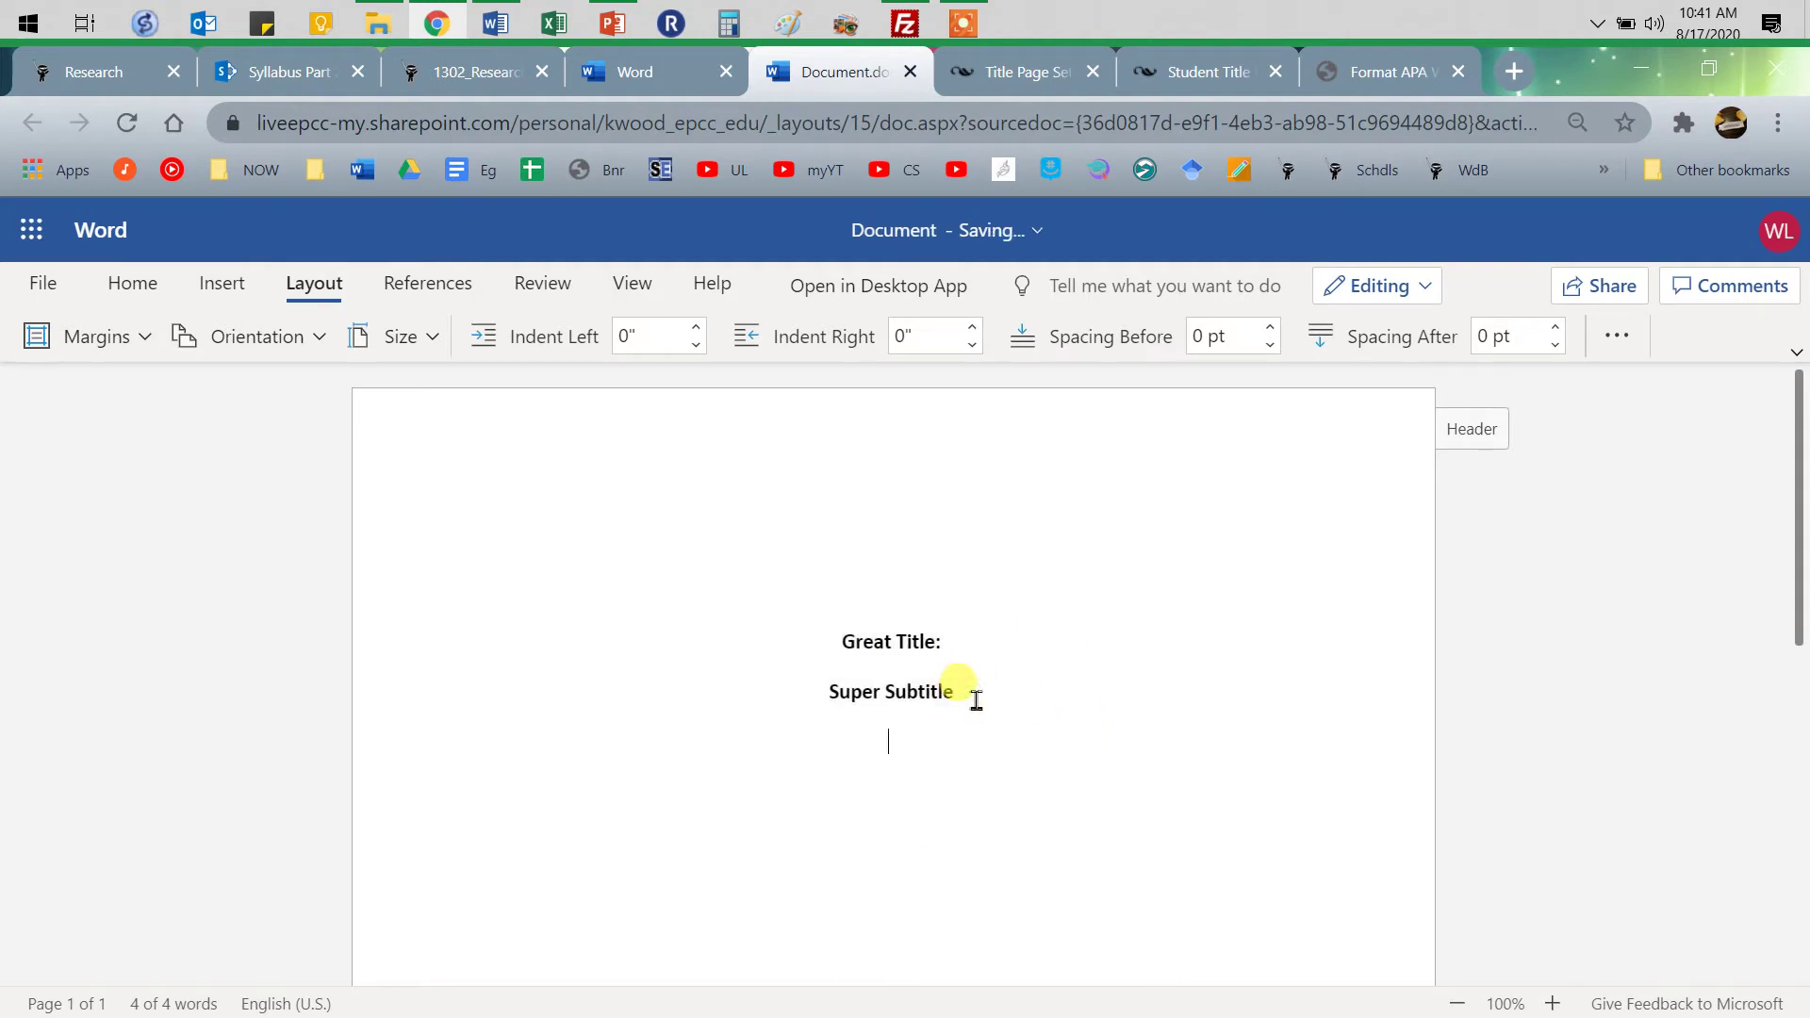
pyautogui.press('Return')
pyautogui.write('J')
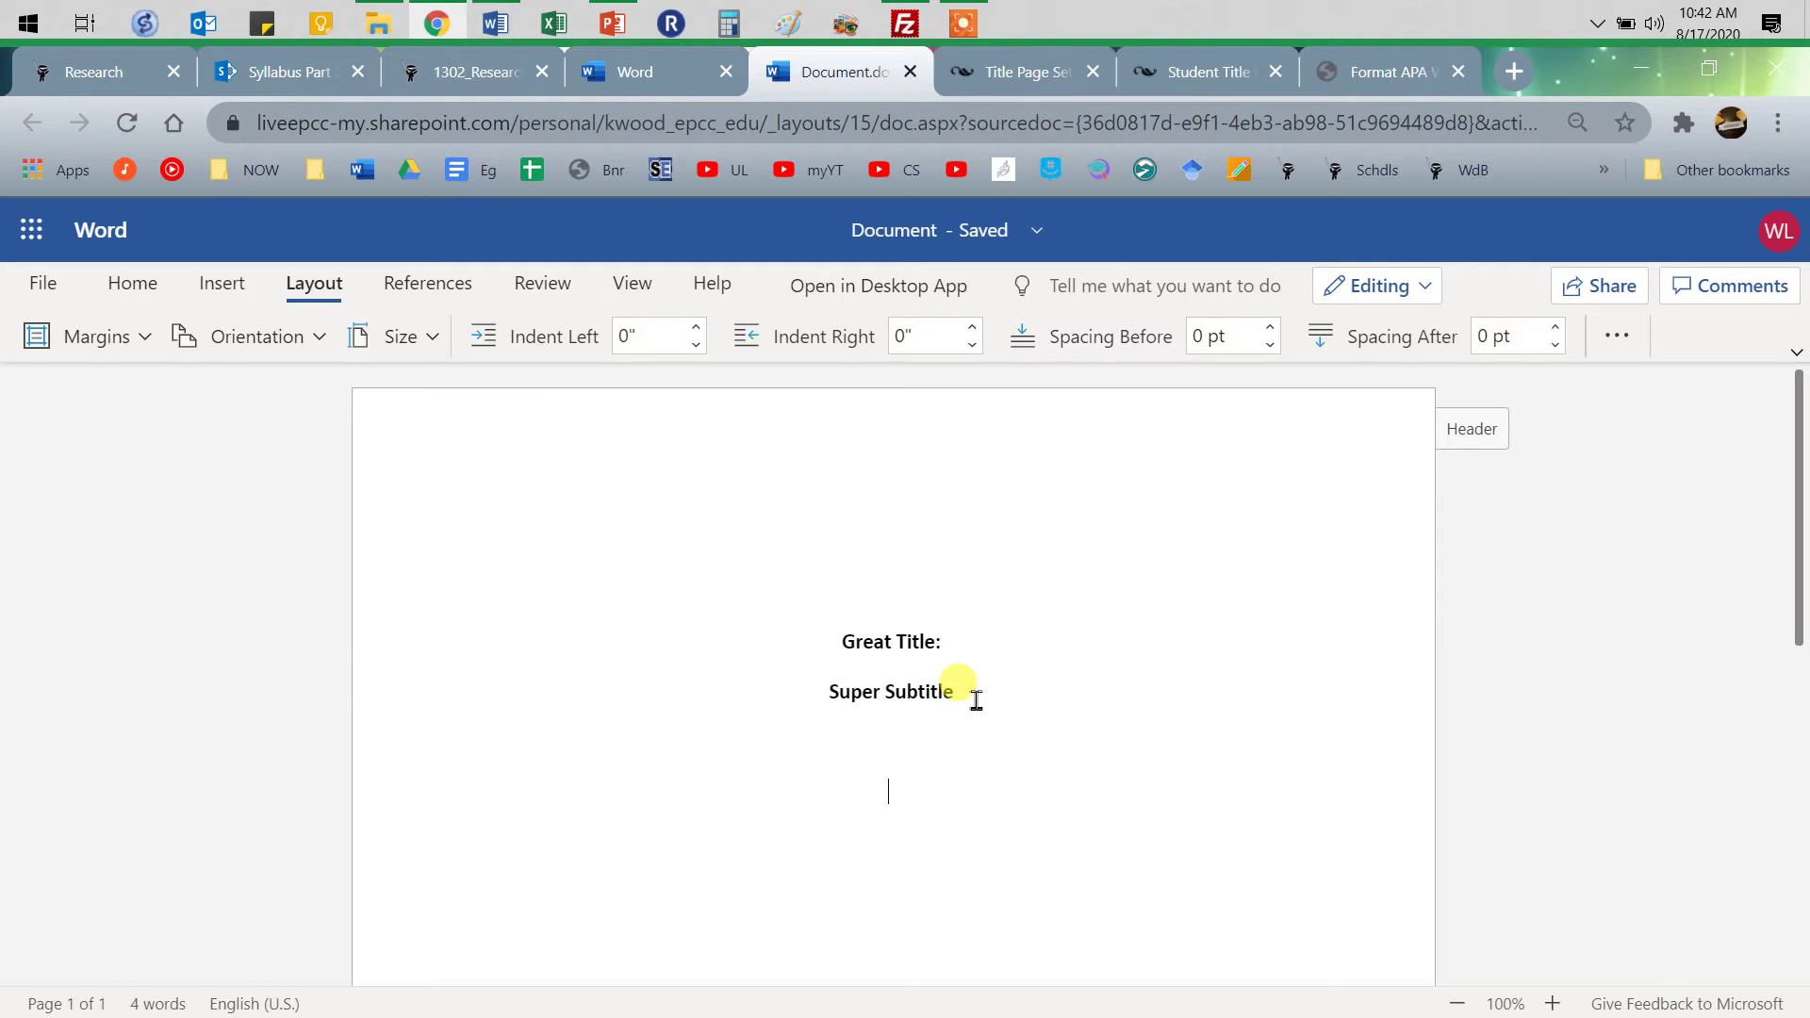
pyautogui.click(1027, 75)
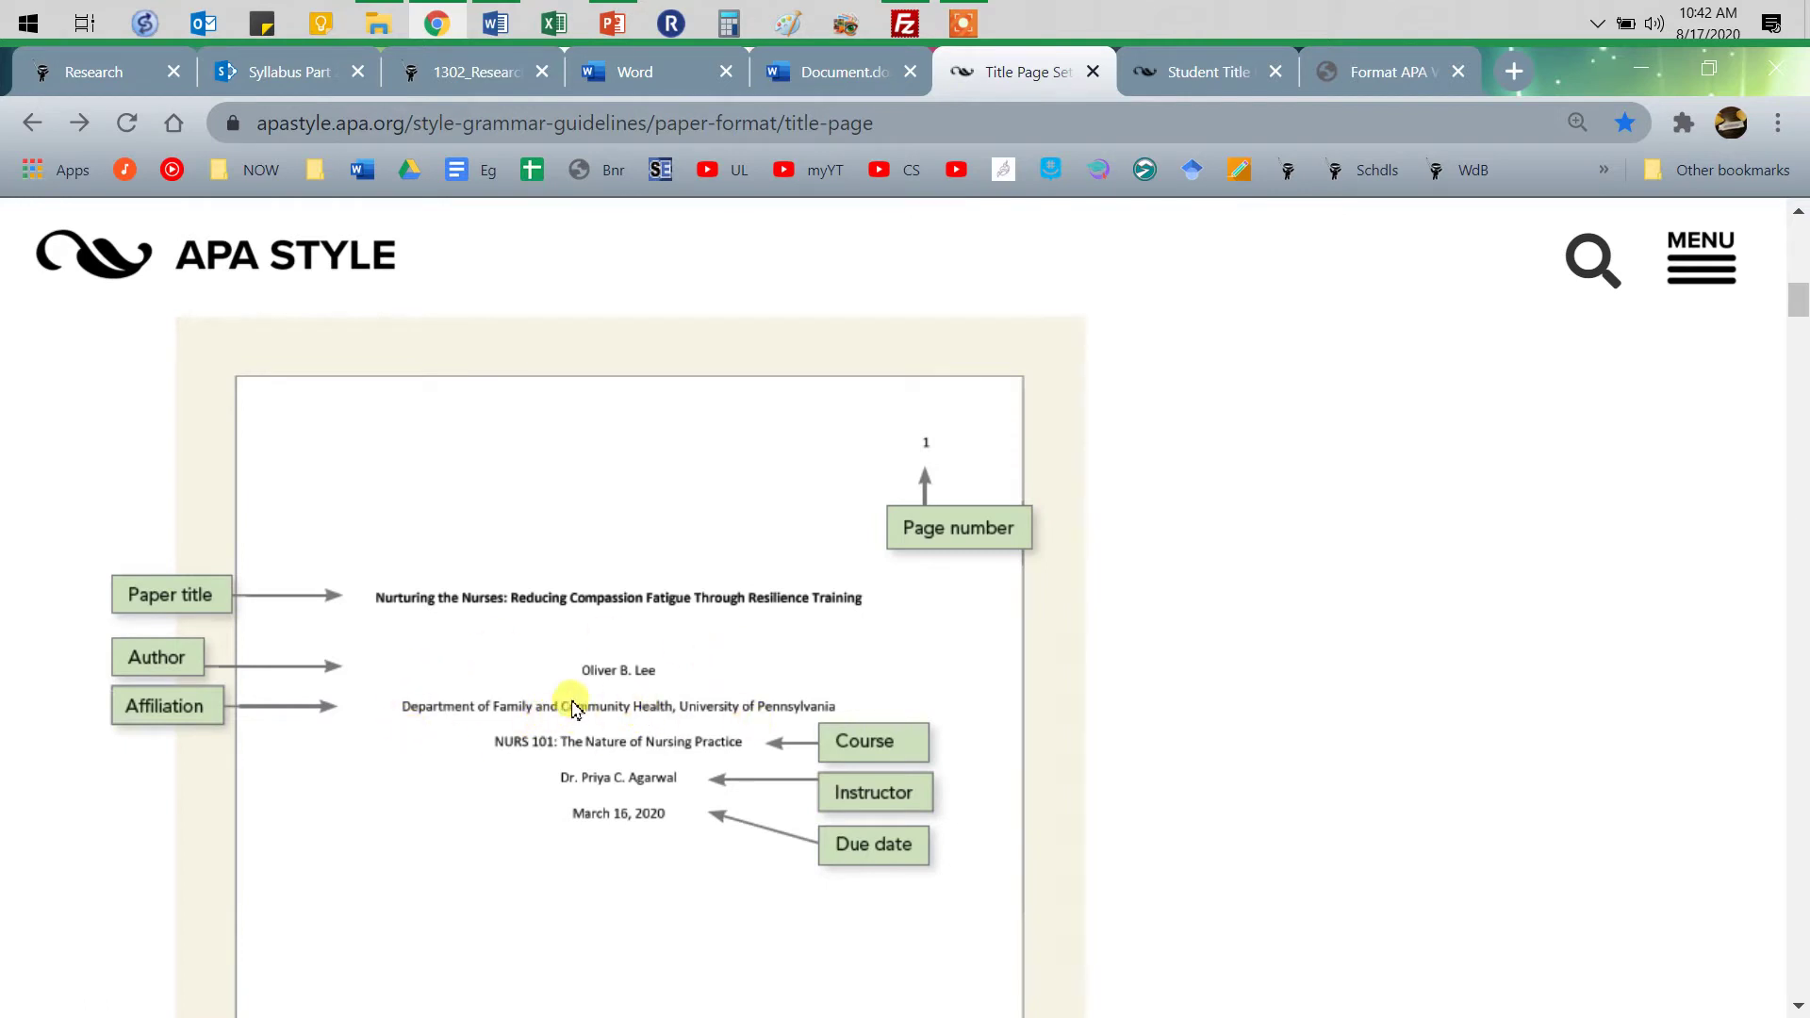
# Step: Back in Word, type the author 'Great Student' and affiliation 'English Discipline, El Paso Community'
pyautogui.click(856, 72)
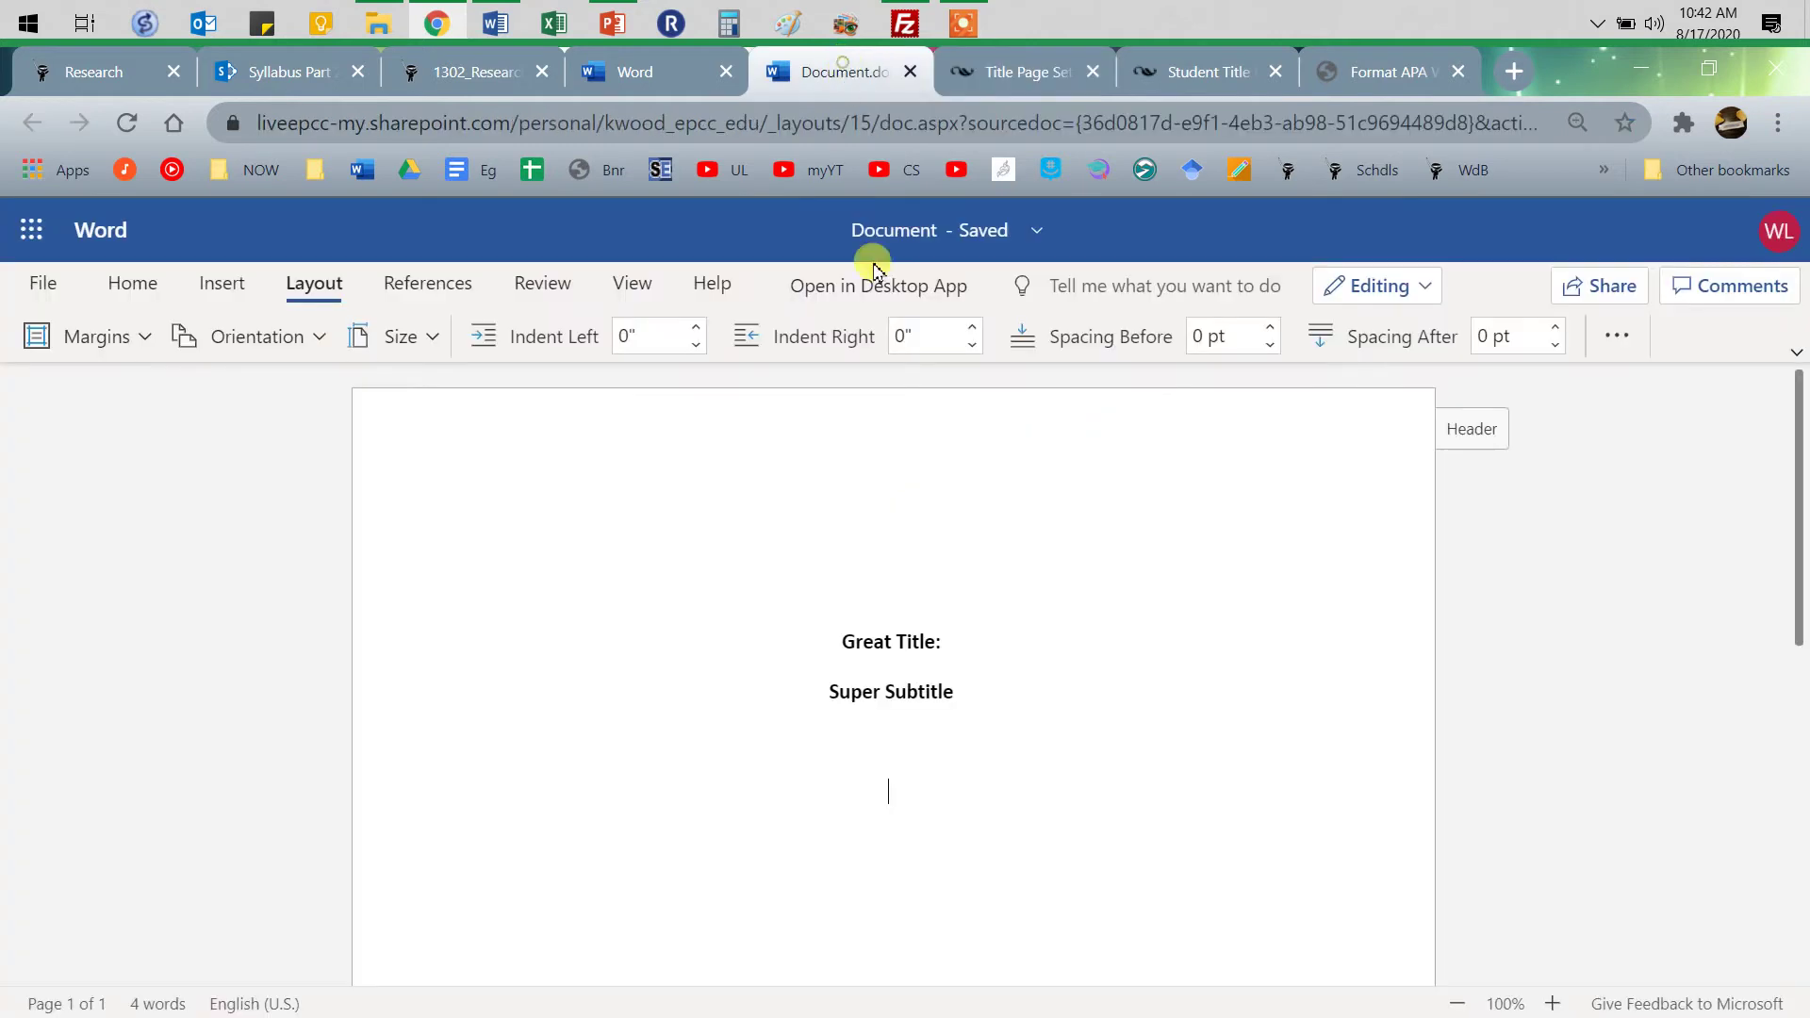
pyautogui.write('Great Student')
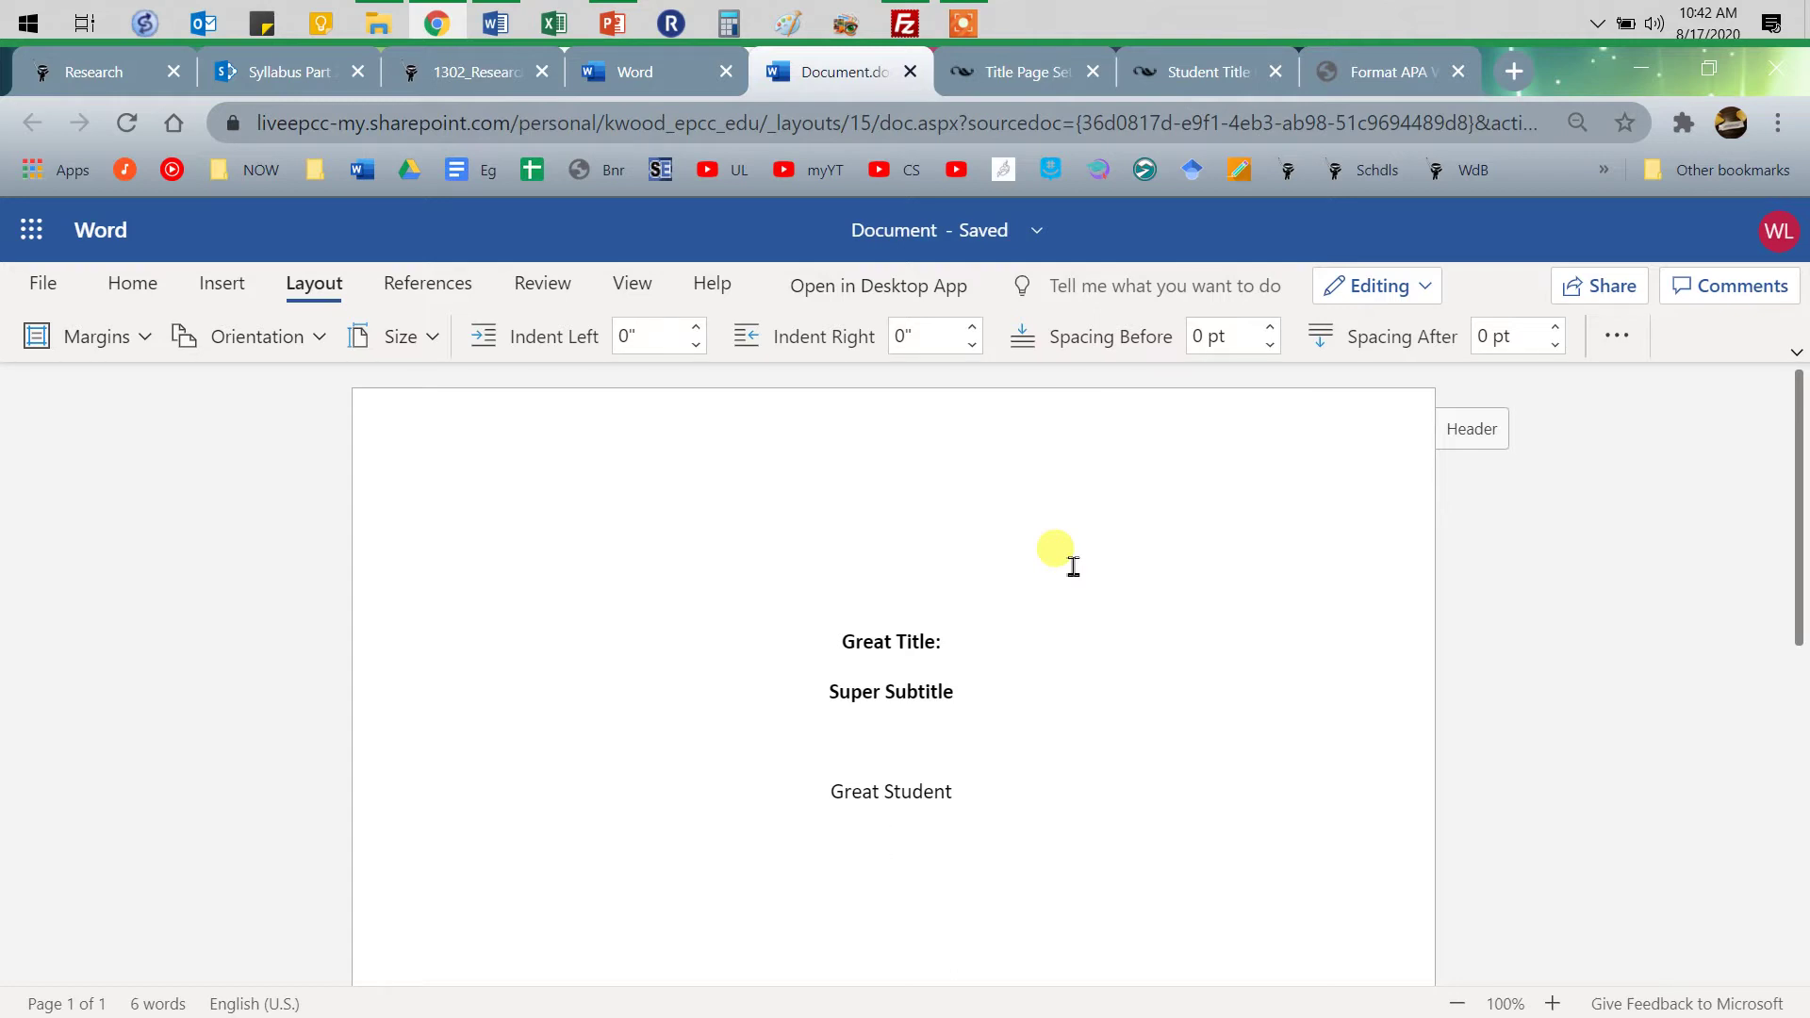
pyautogui.write('English Disciop')
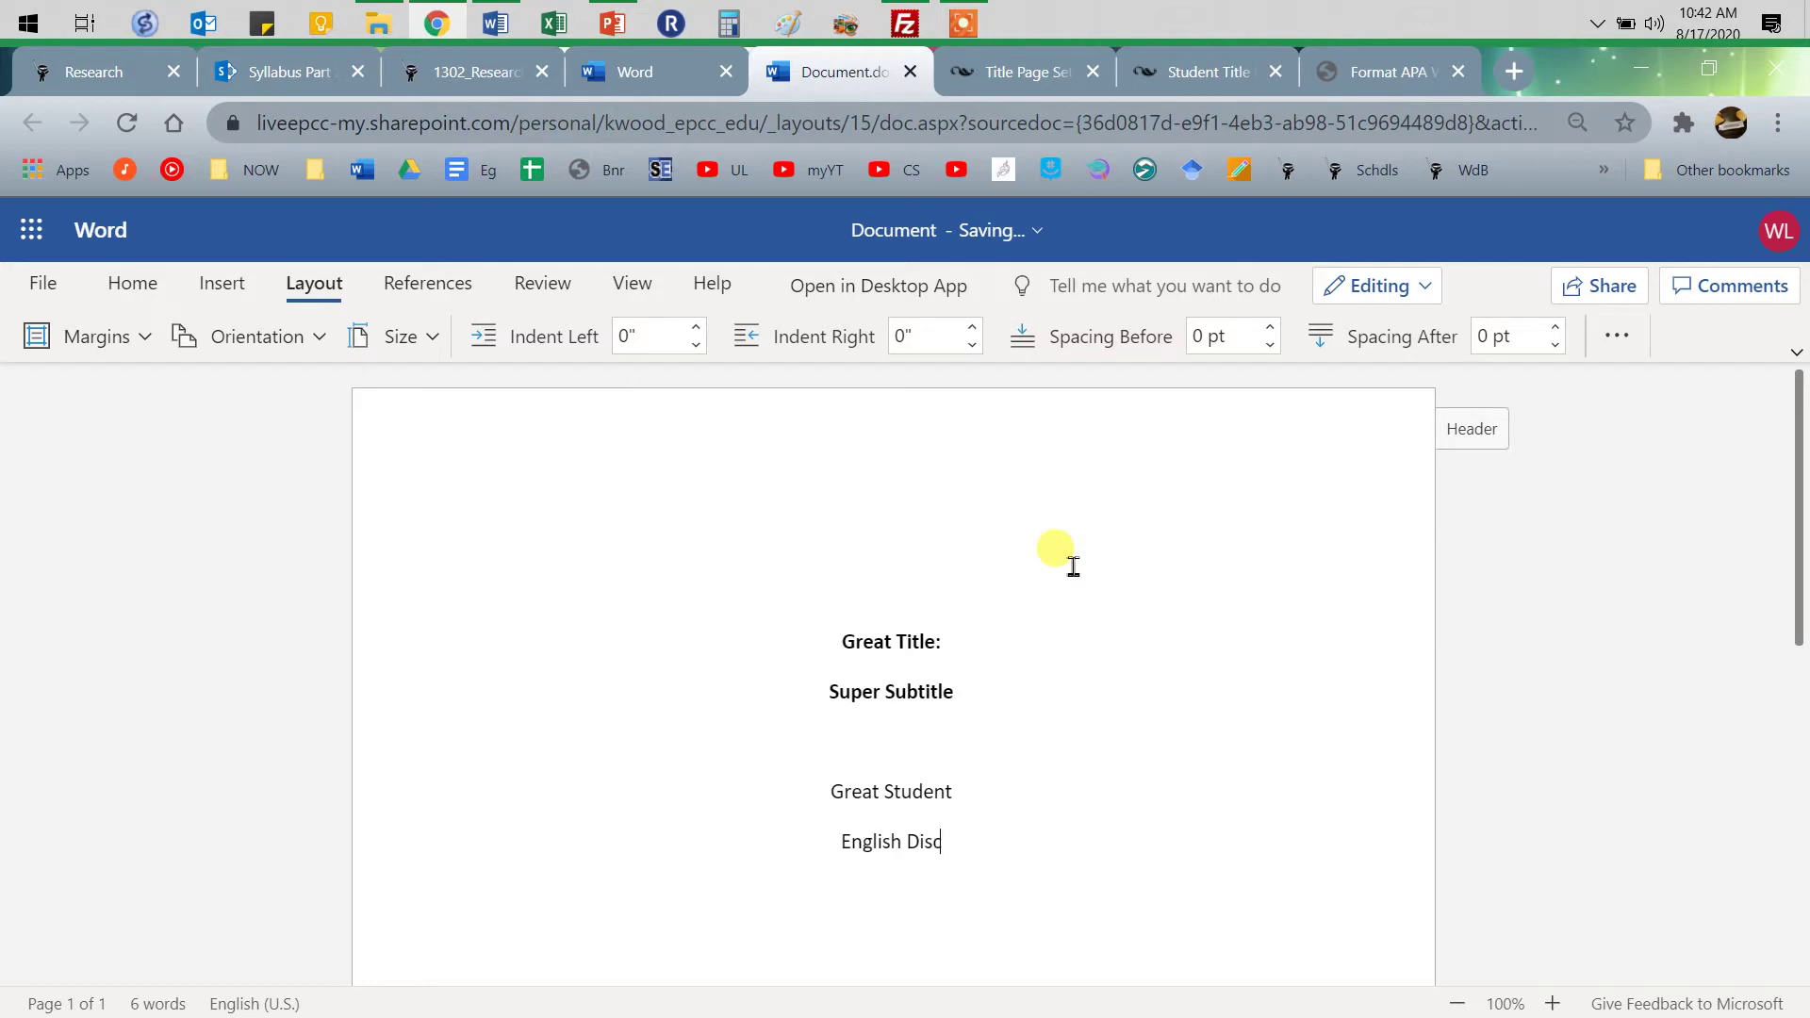
pyautogui.press('BackSpace')
pyautogui.press('BackSpace')
pyautogui.write('pline:, El Paso ')
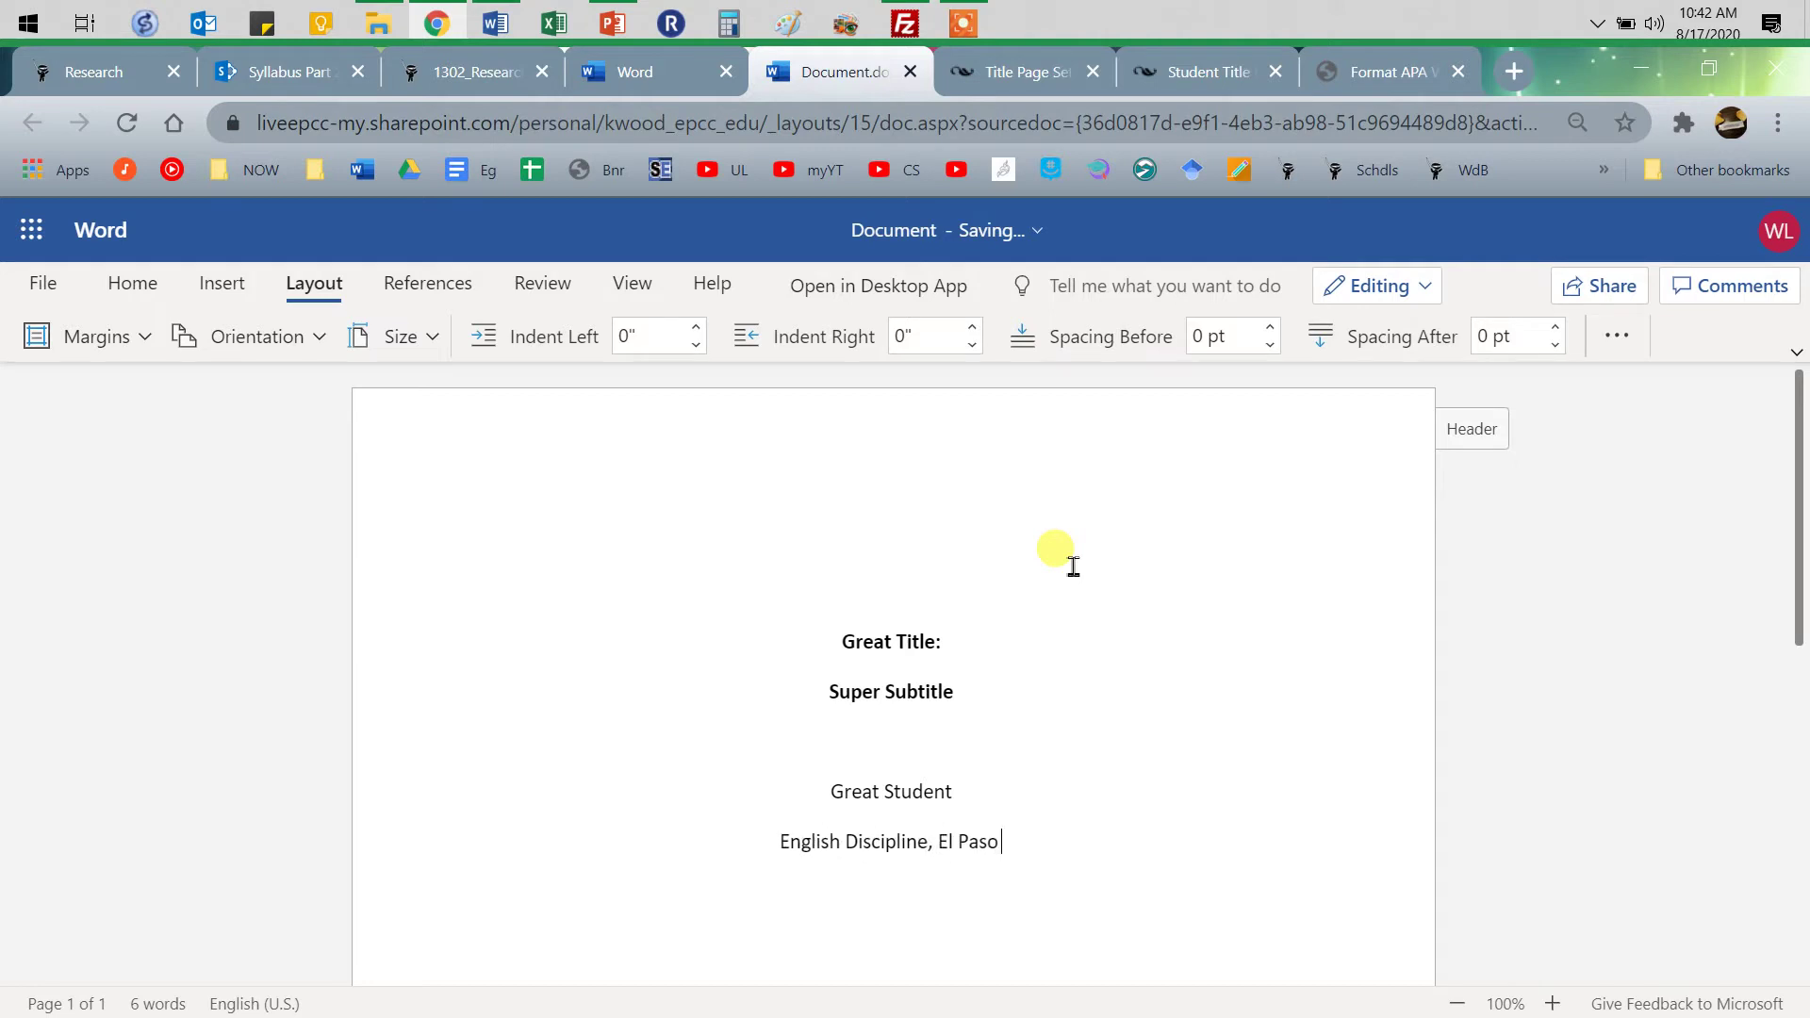
pyautogui.write('COmmunity CO')
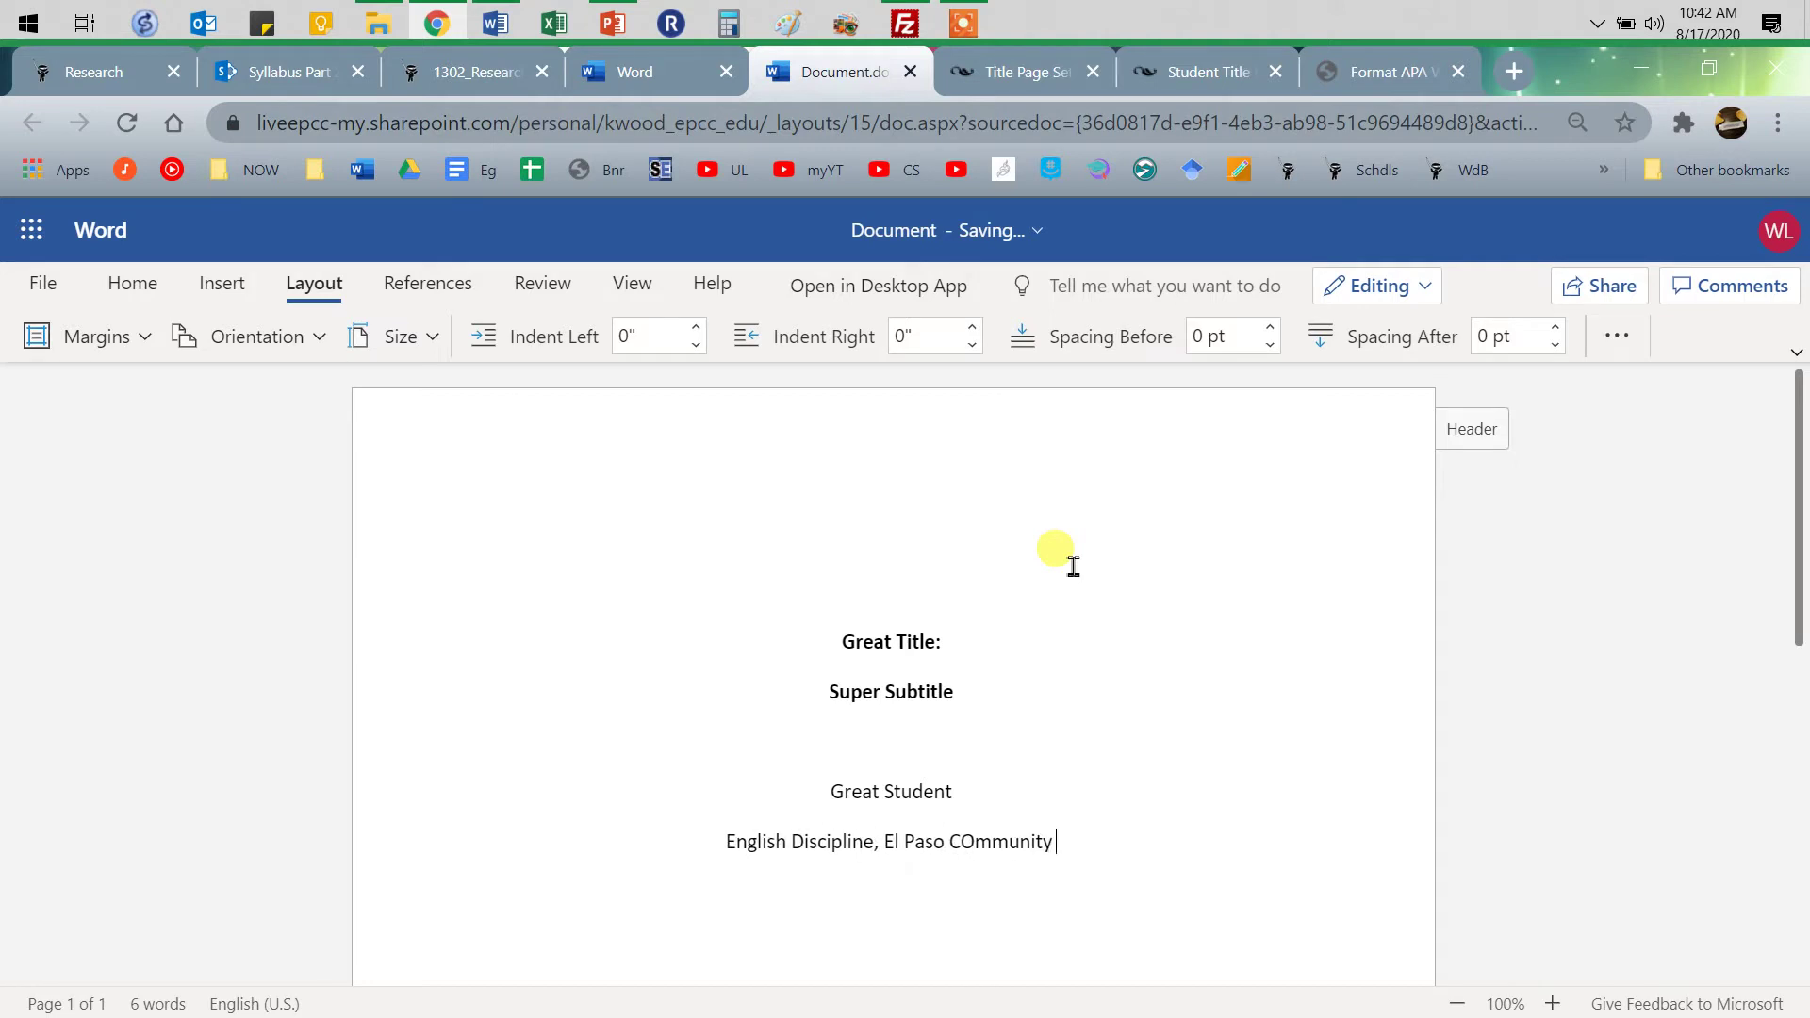
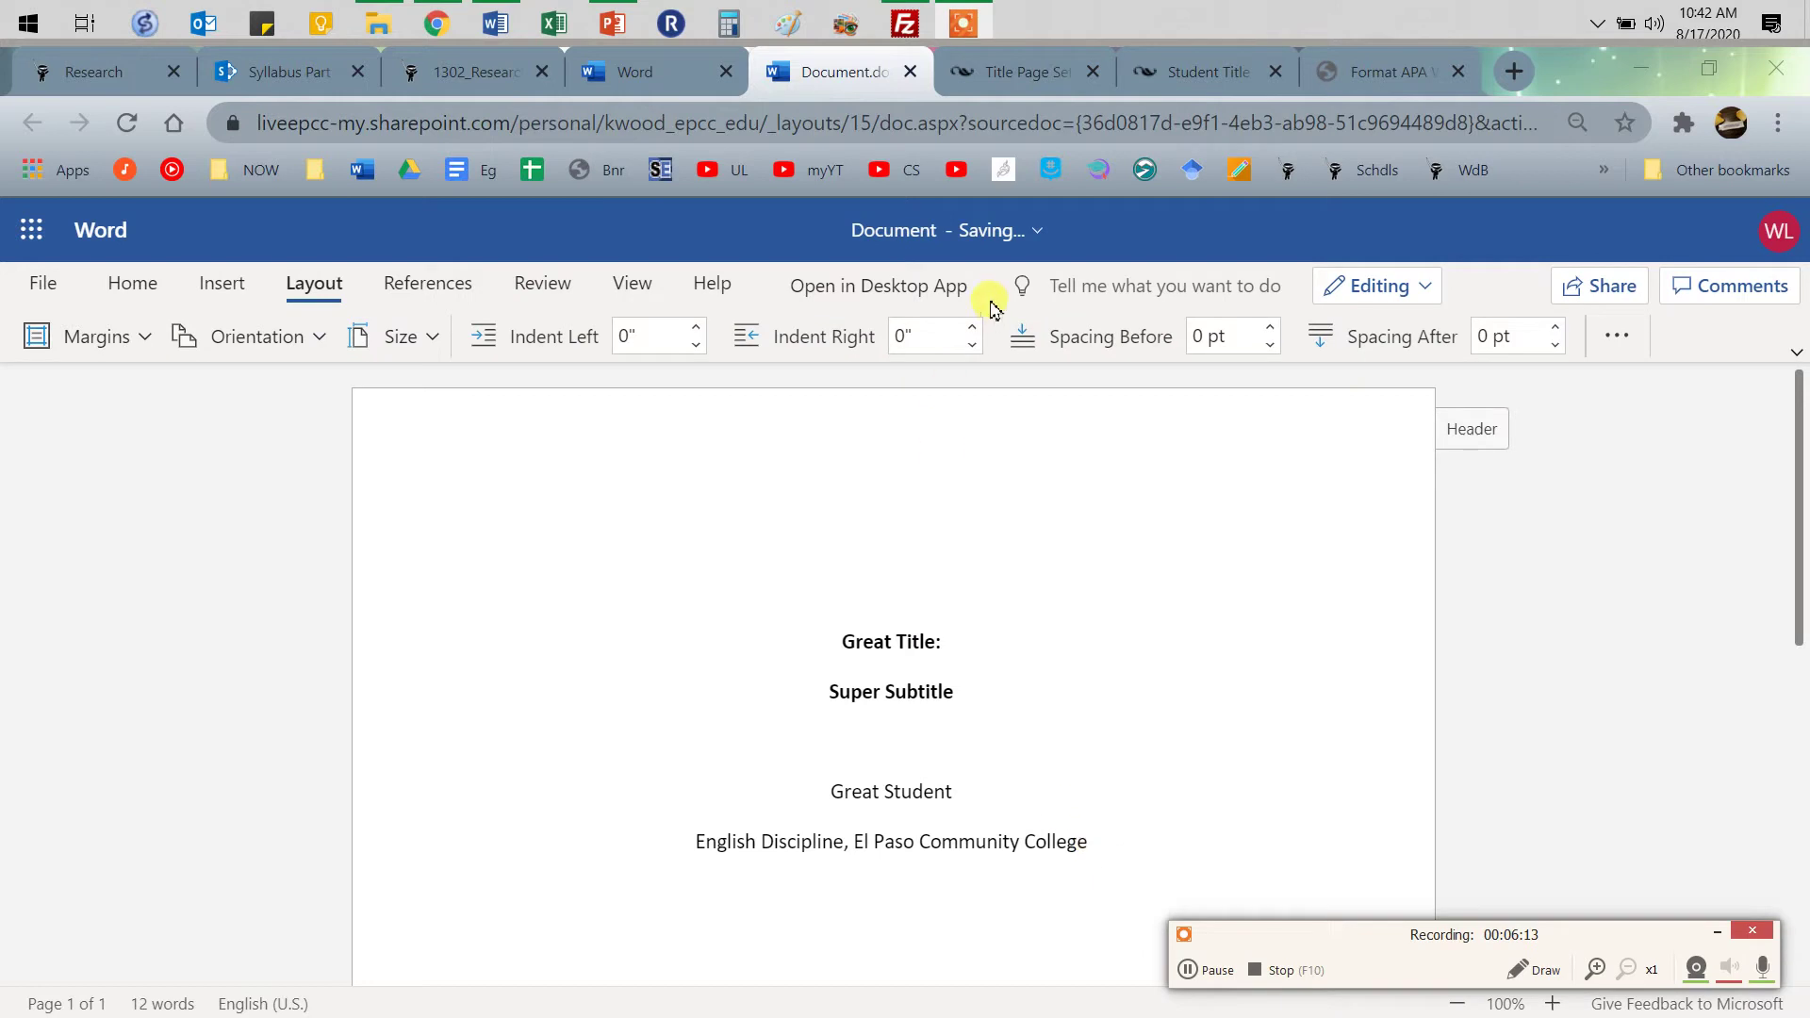
# Step: Check the APA title-page example to see what follows the affiliation line
pyautogui.click(971, 62)
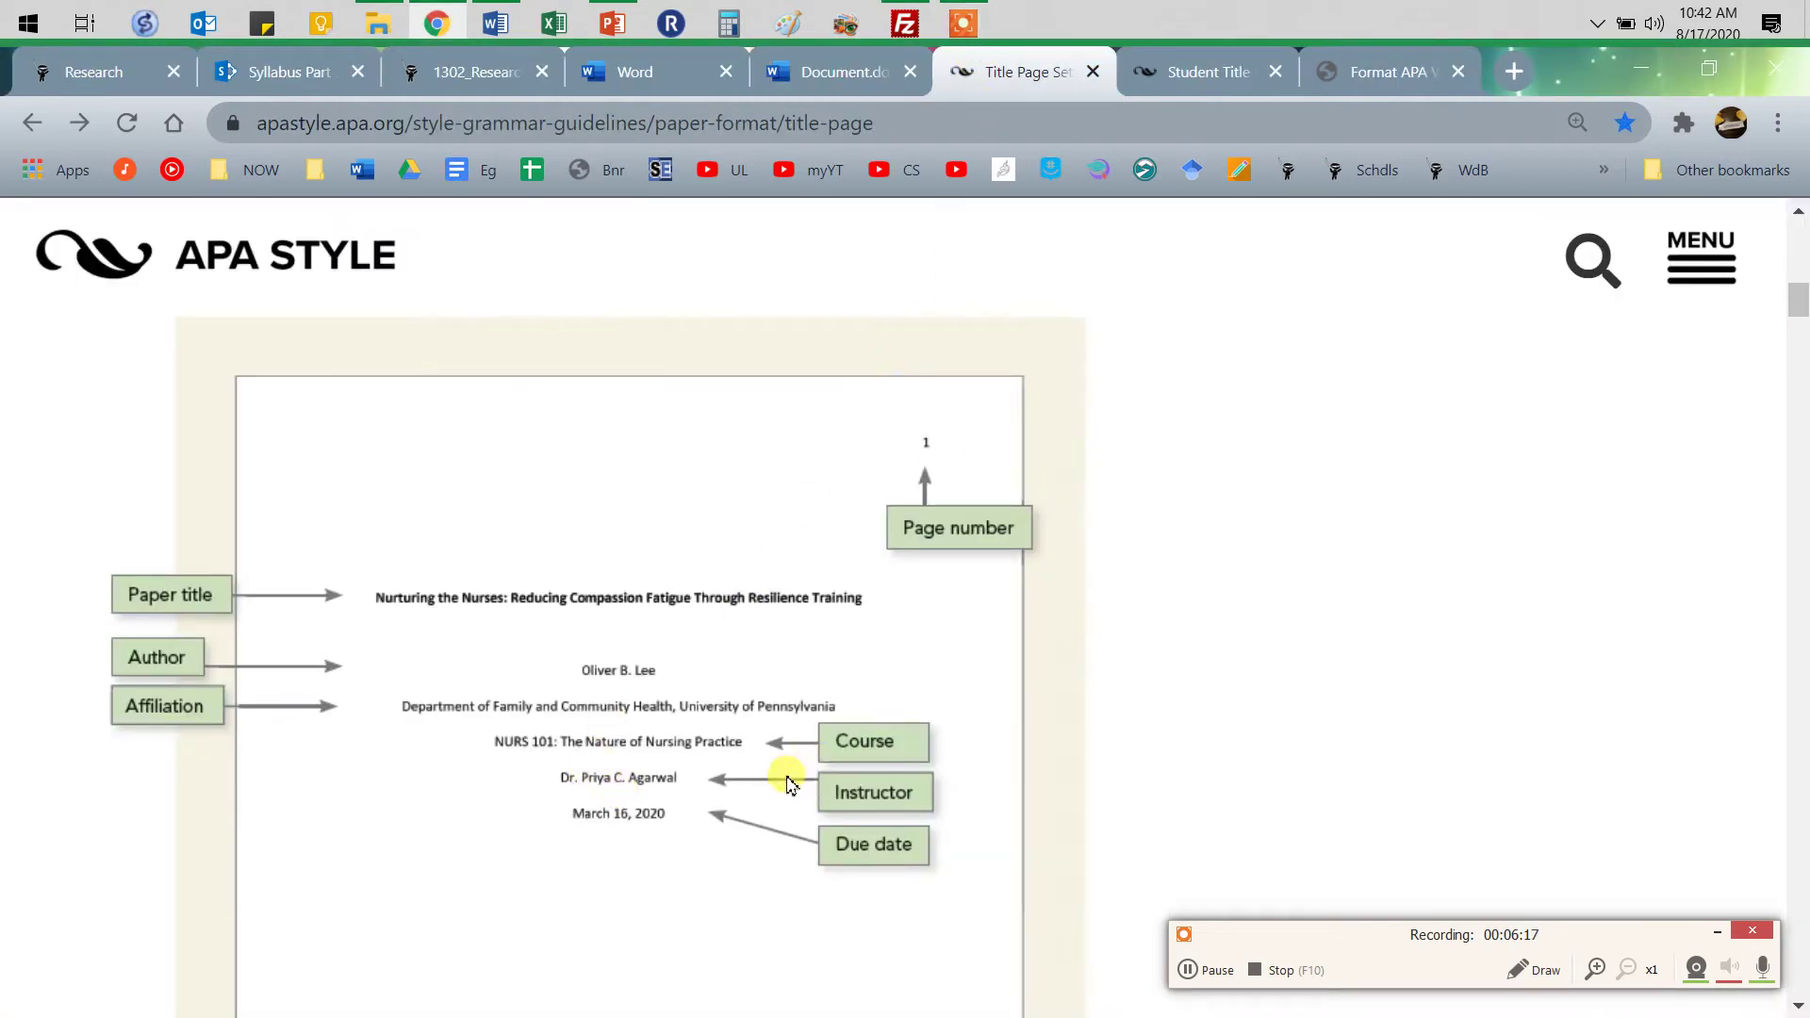
pyautogui.hotkey('alt', 'Tab')
pyautogui.press('Tab')
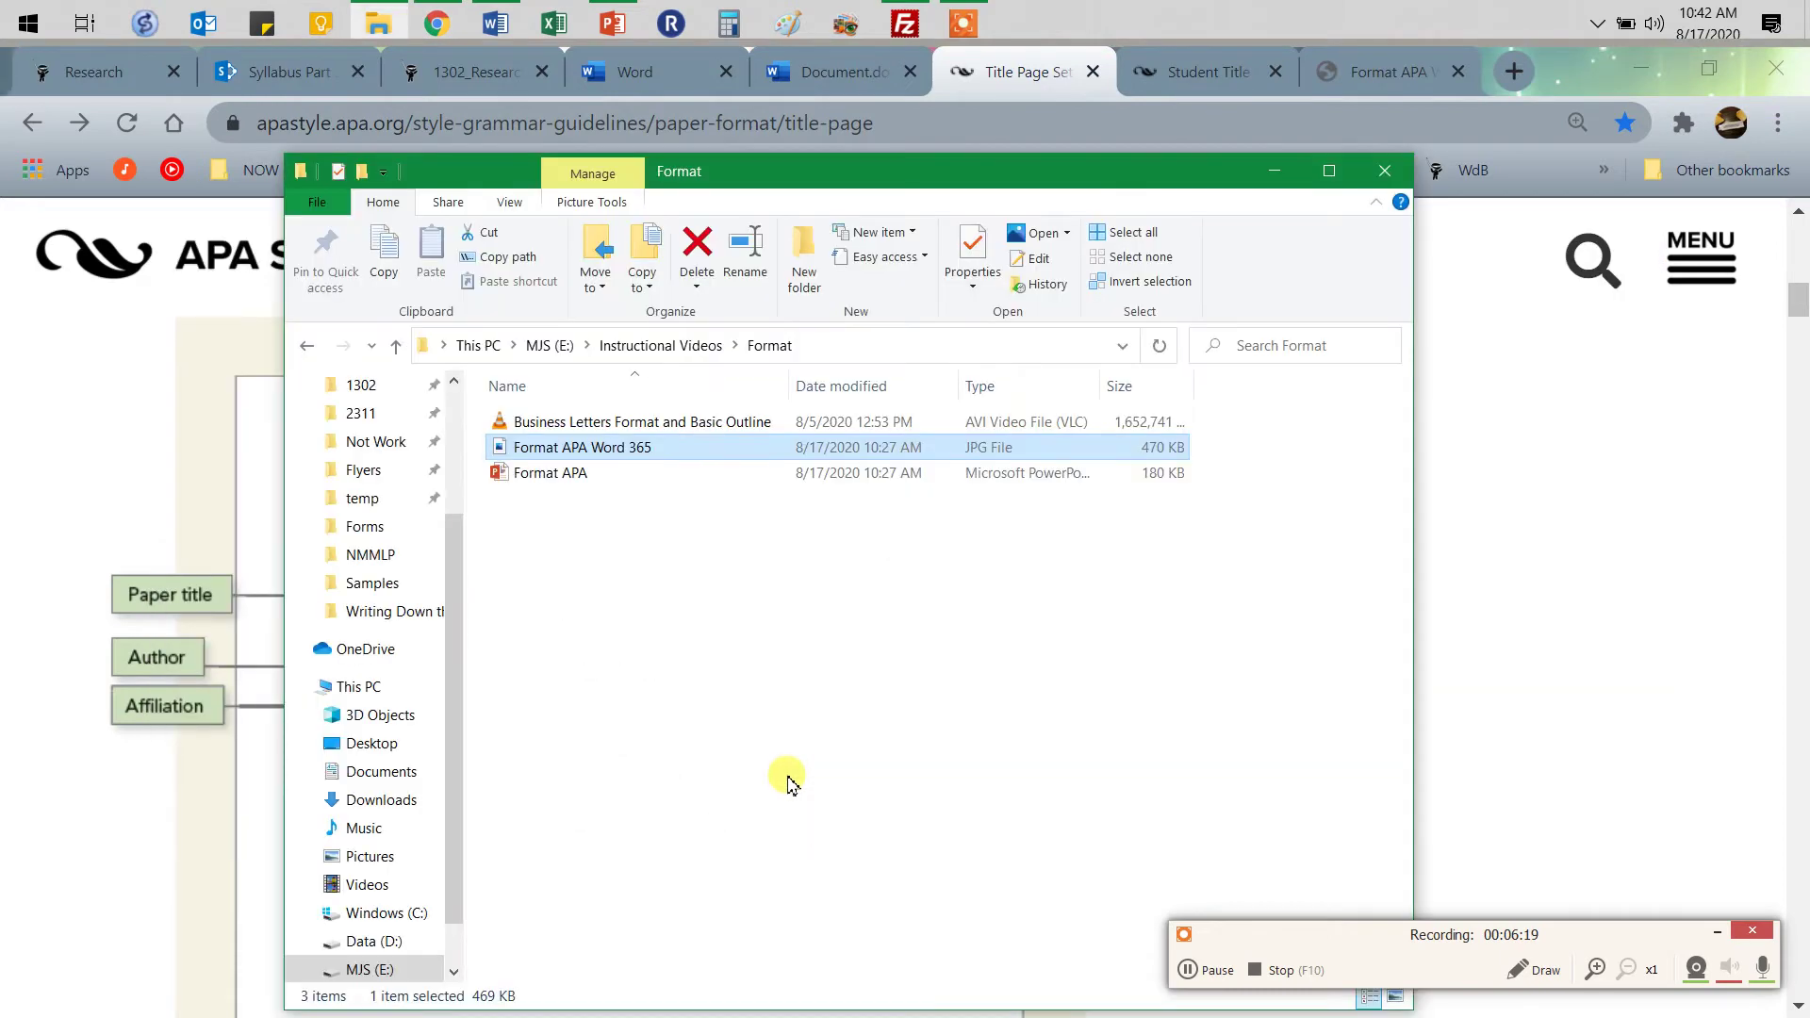
pyautogui.hotkey('alt', 'Tab')
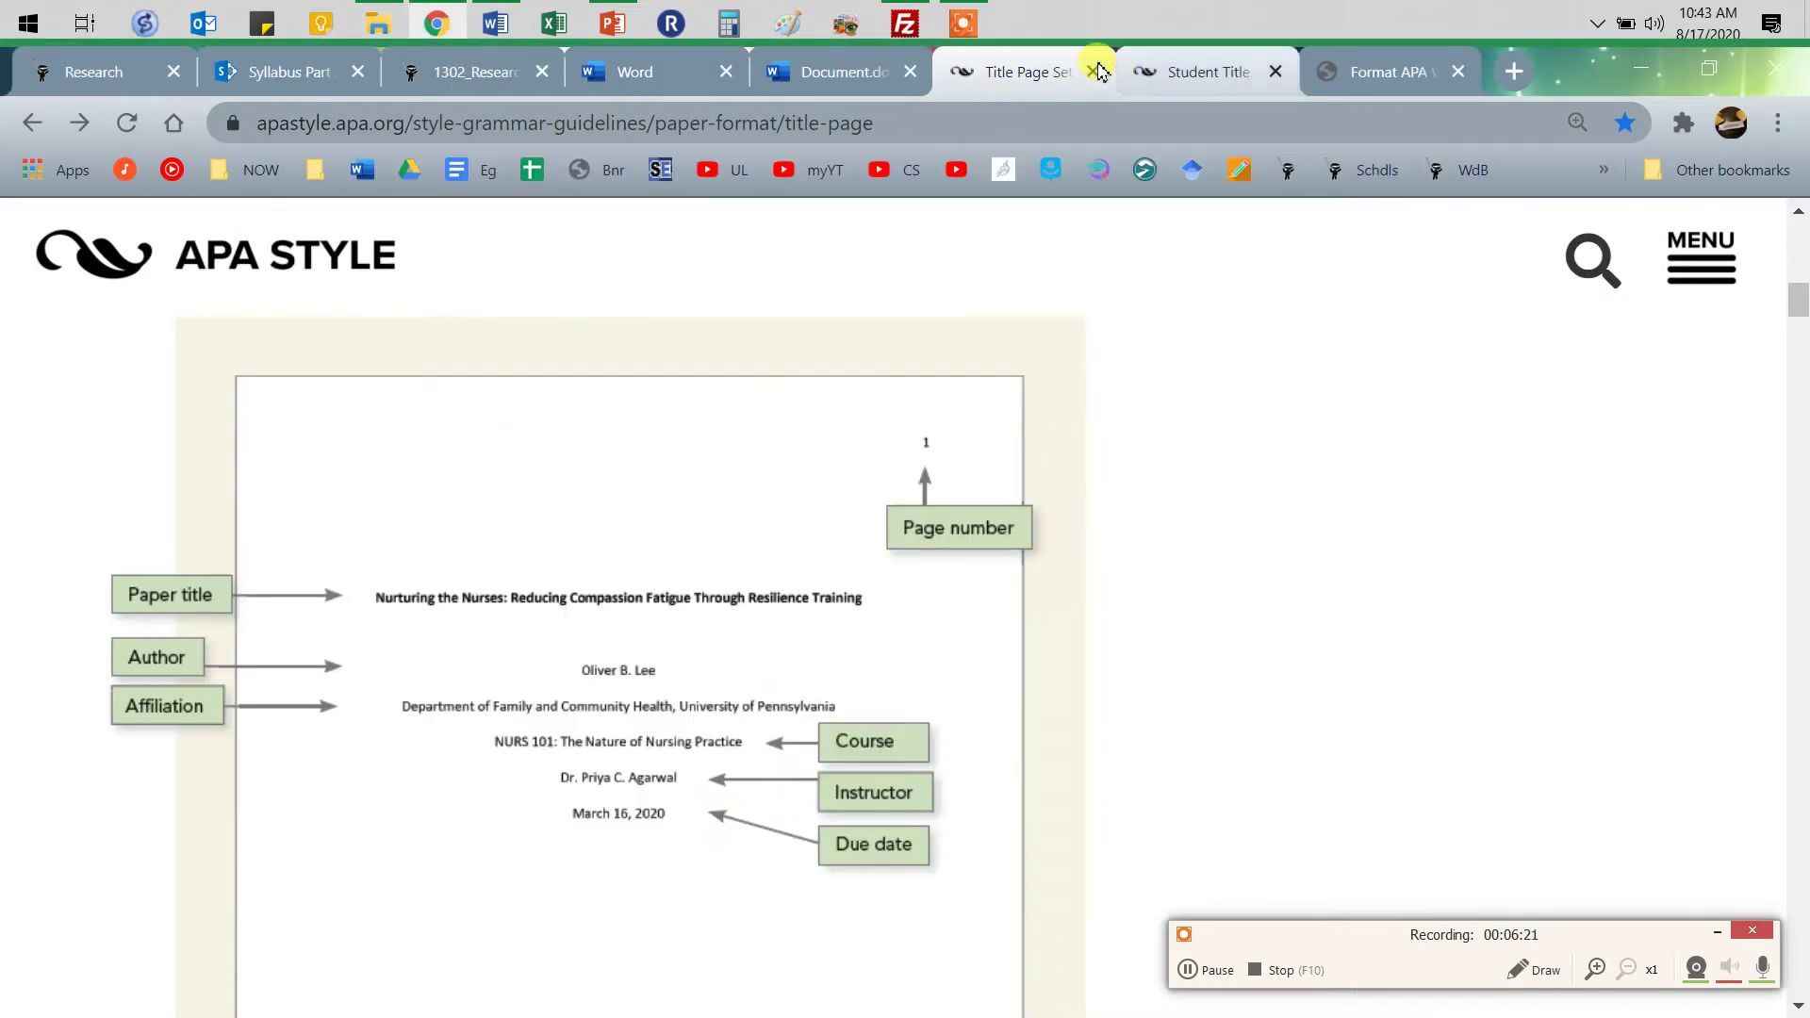
# Step: Type the course line 'ENGL 1302: Composition II' below the affiliation and start a new line
pyautogui.click(849, 71)
pyautogui.write('ENGL 130')
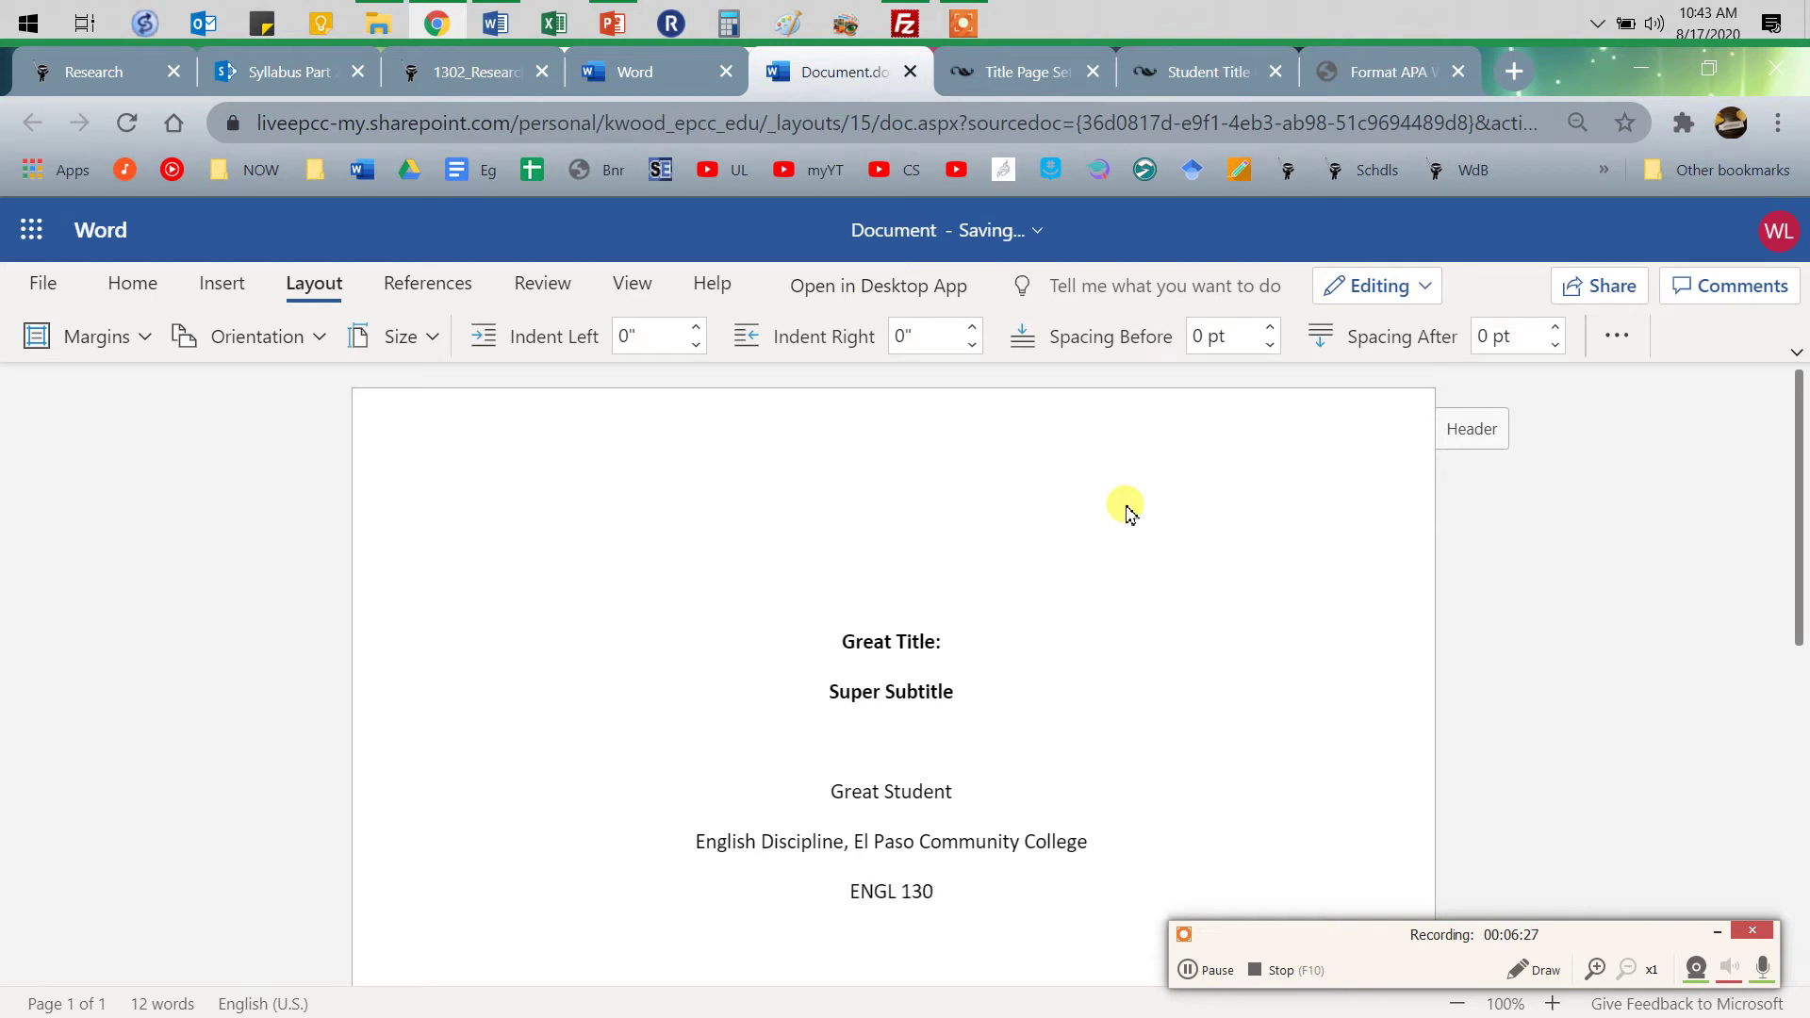
pyautogui.write('2: Composition II')
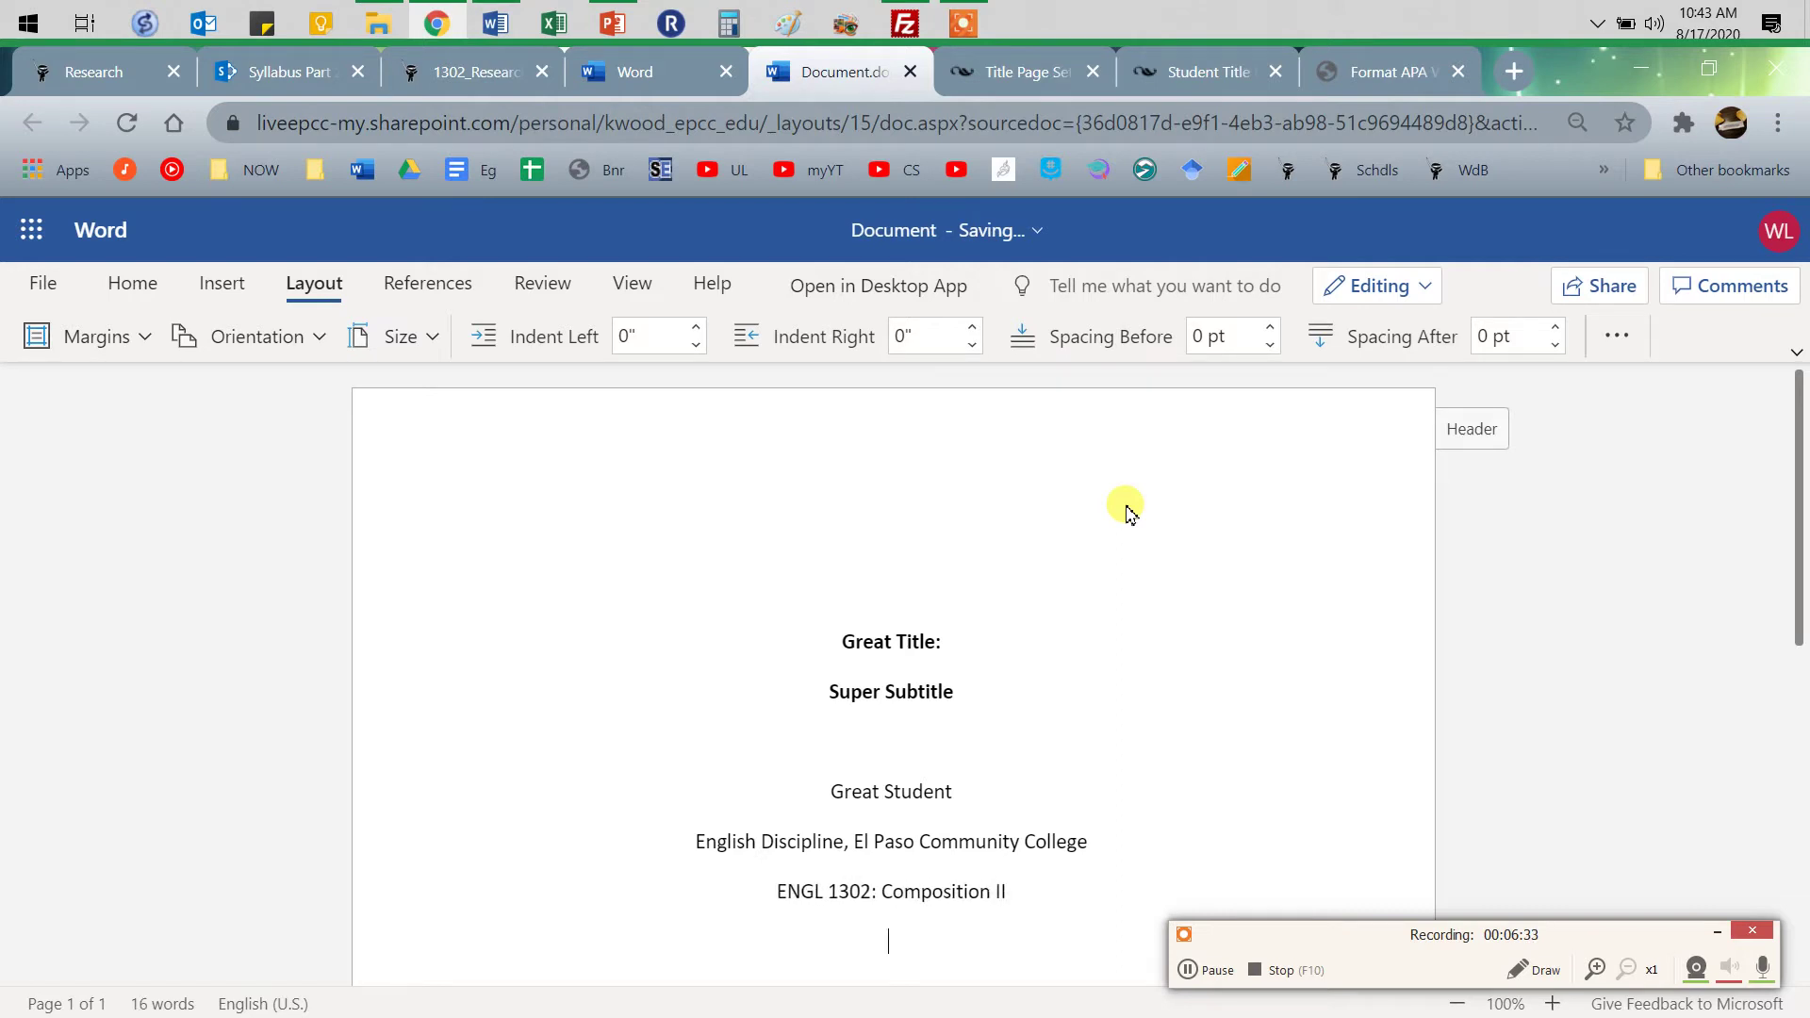
pyautogui.press('Return')
pyautogui.scroll(-3, 1433, 635)
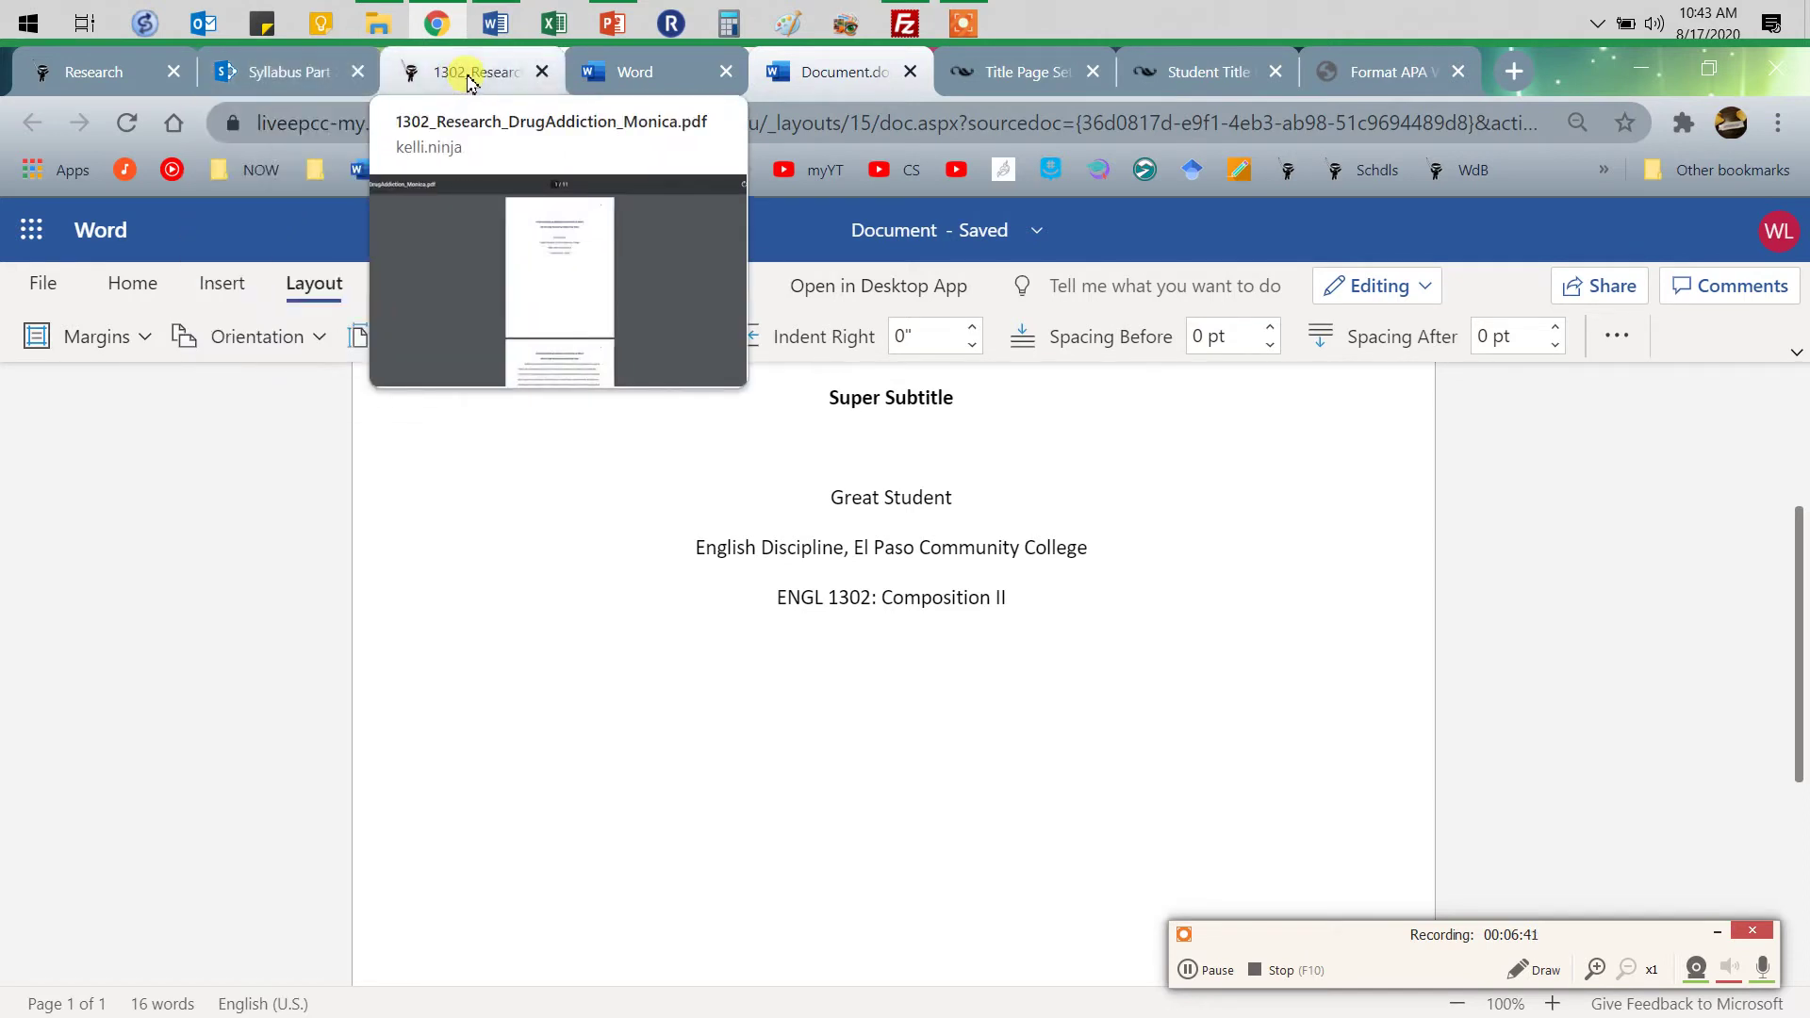
pyautogui.click(298, 75)
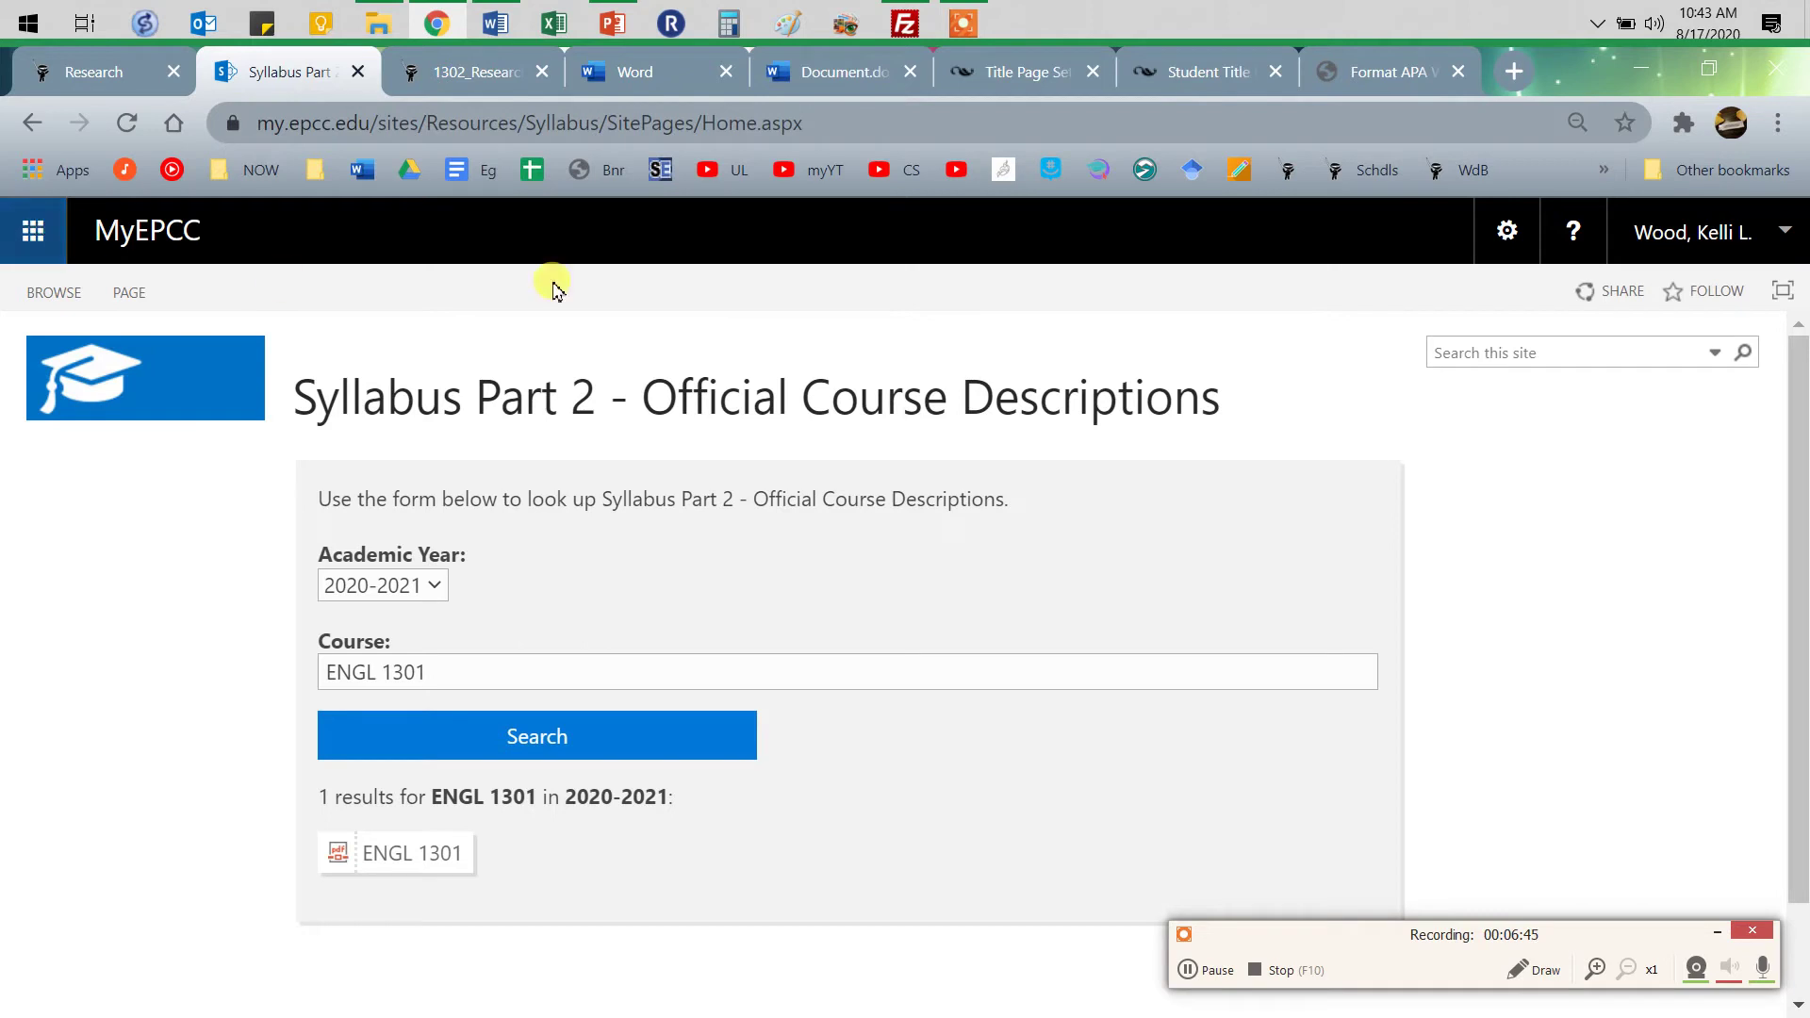
# Step: In MyEPCC services, search the course descriptions for ENGL 1301 and open its syllabus PDF
pyautogui.click(184, 232)
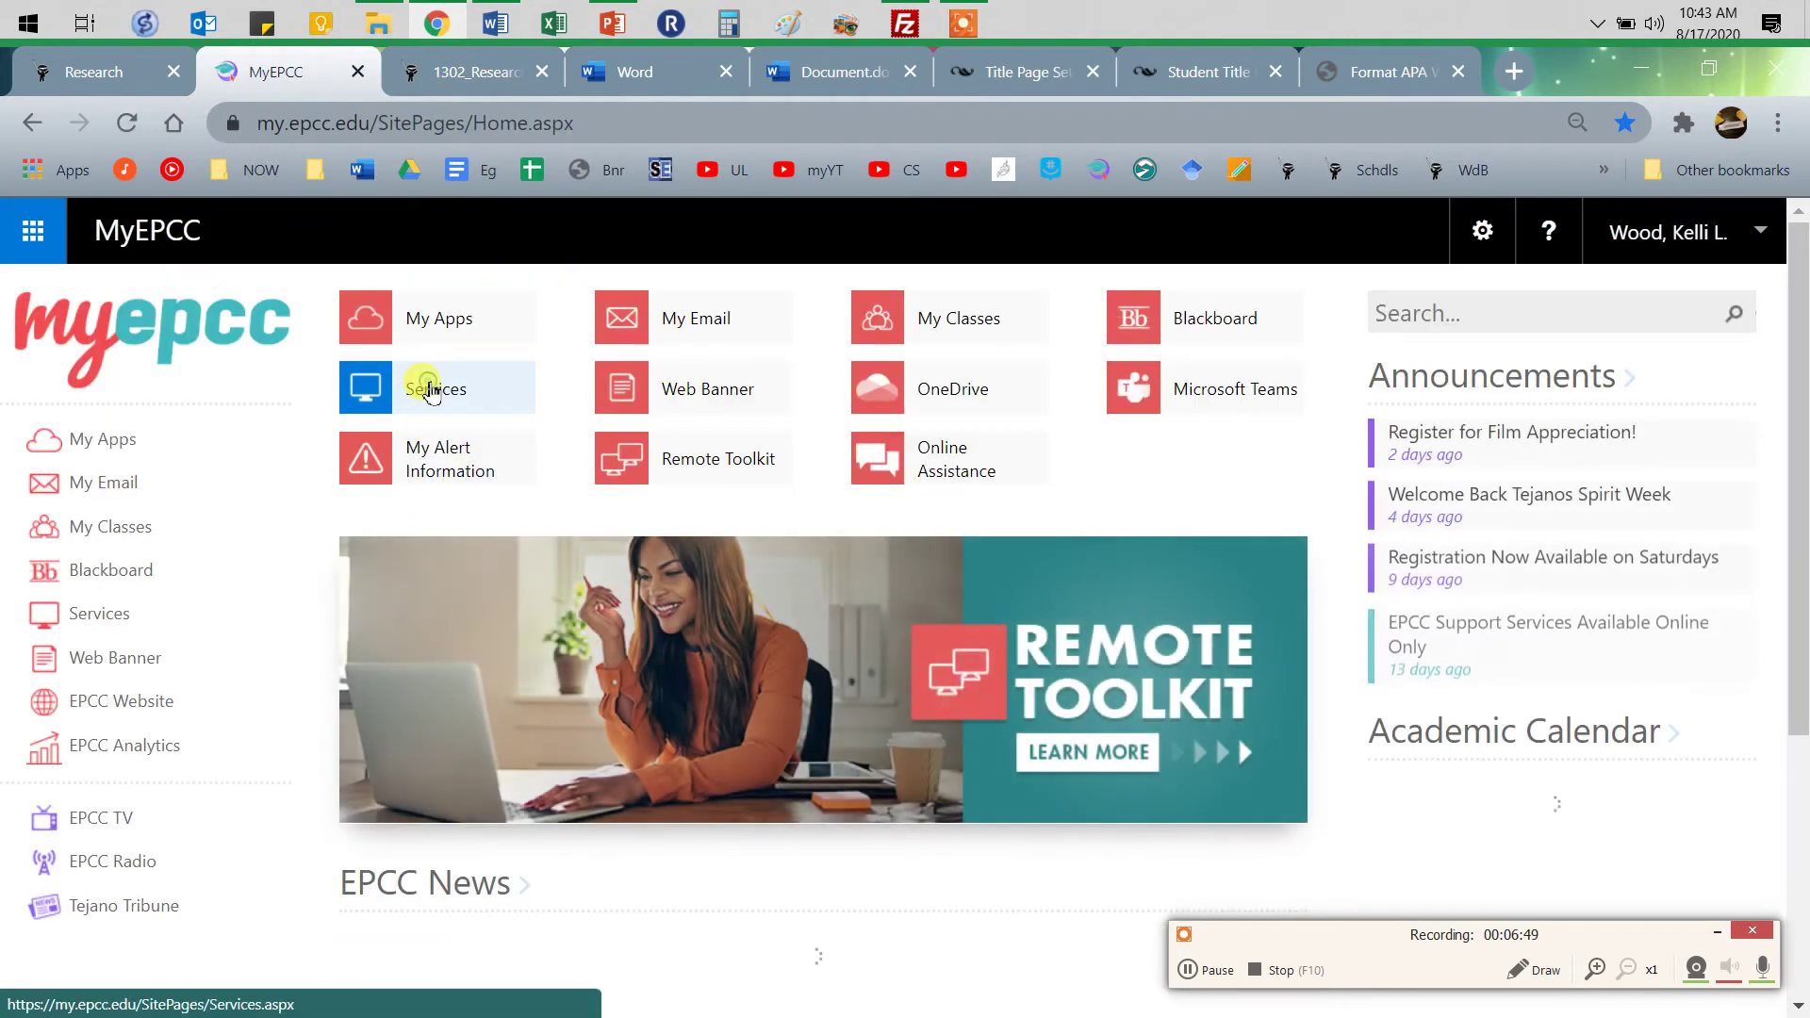
pyautogui.click(430, 391)
pyautogui.scroll(-5, 1251, 707)
pyautogui.scroll(-5, 1252, 707)
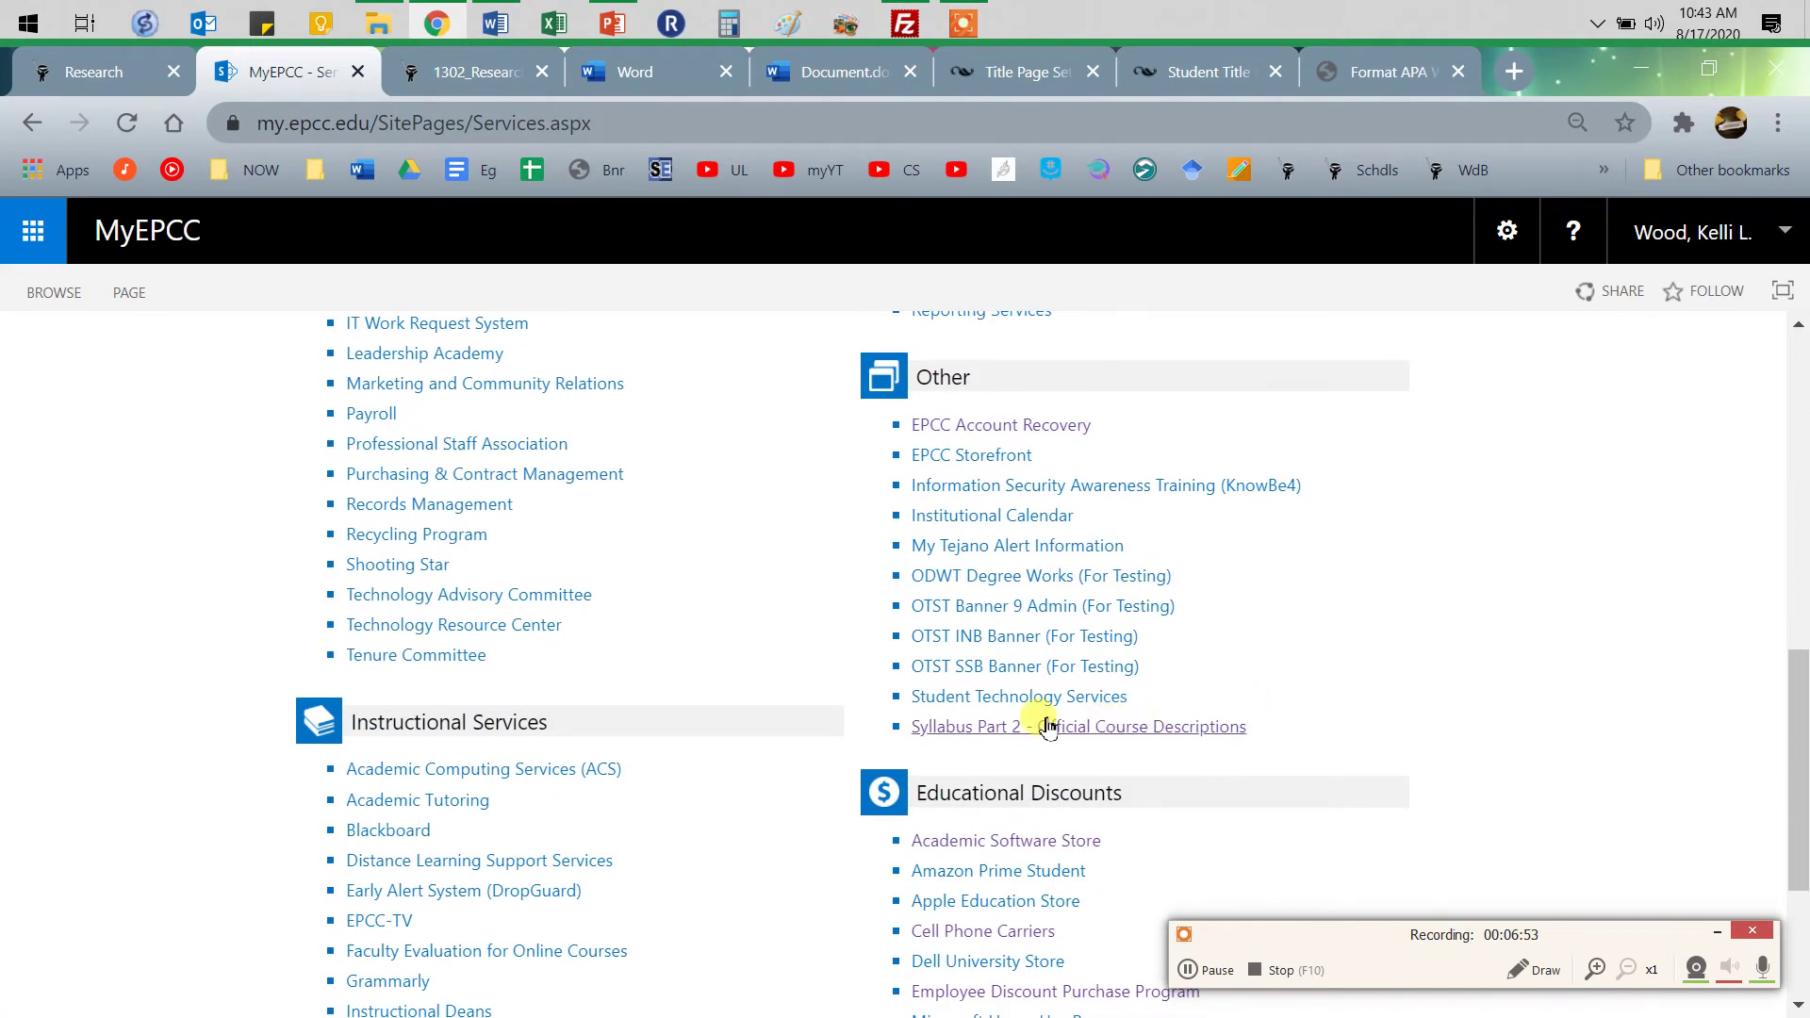
pyautogui.scroll(-1, 1082, 727)
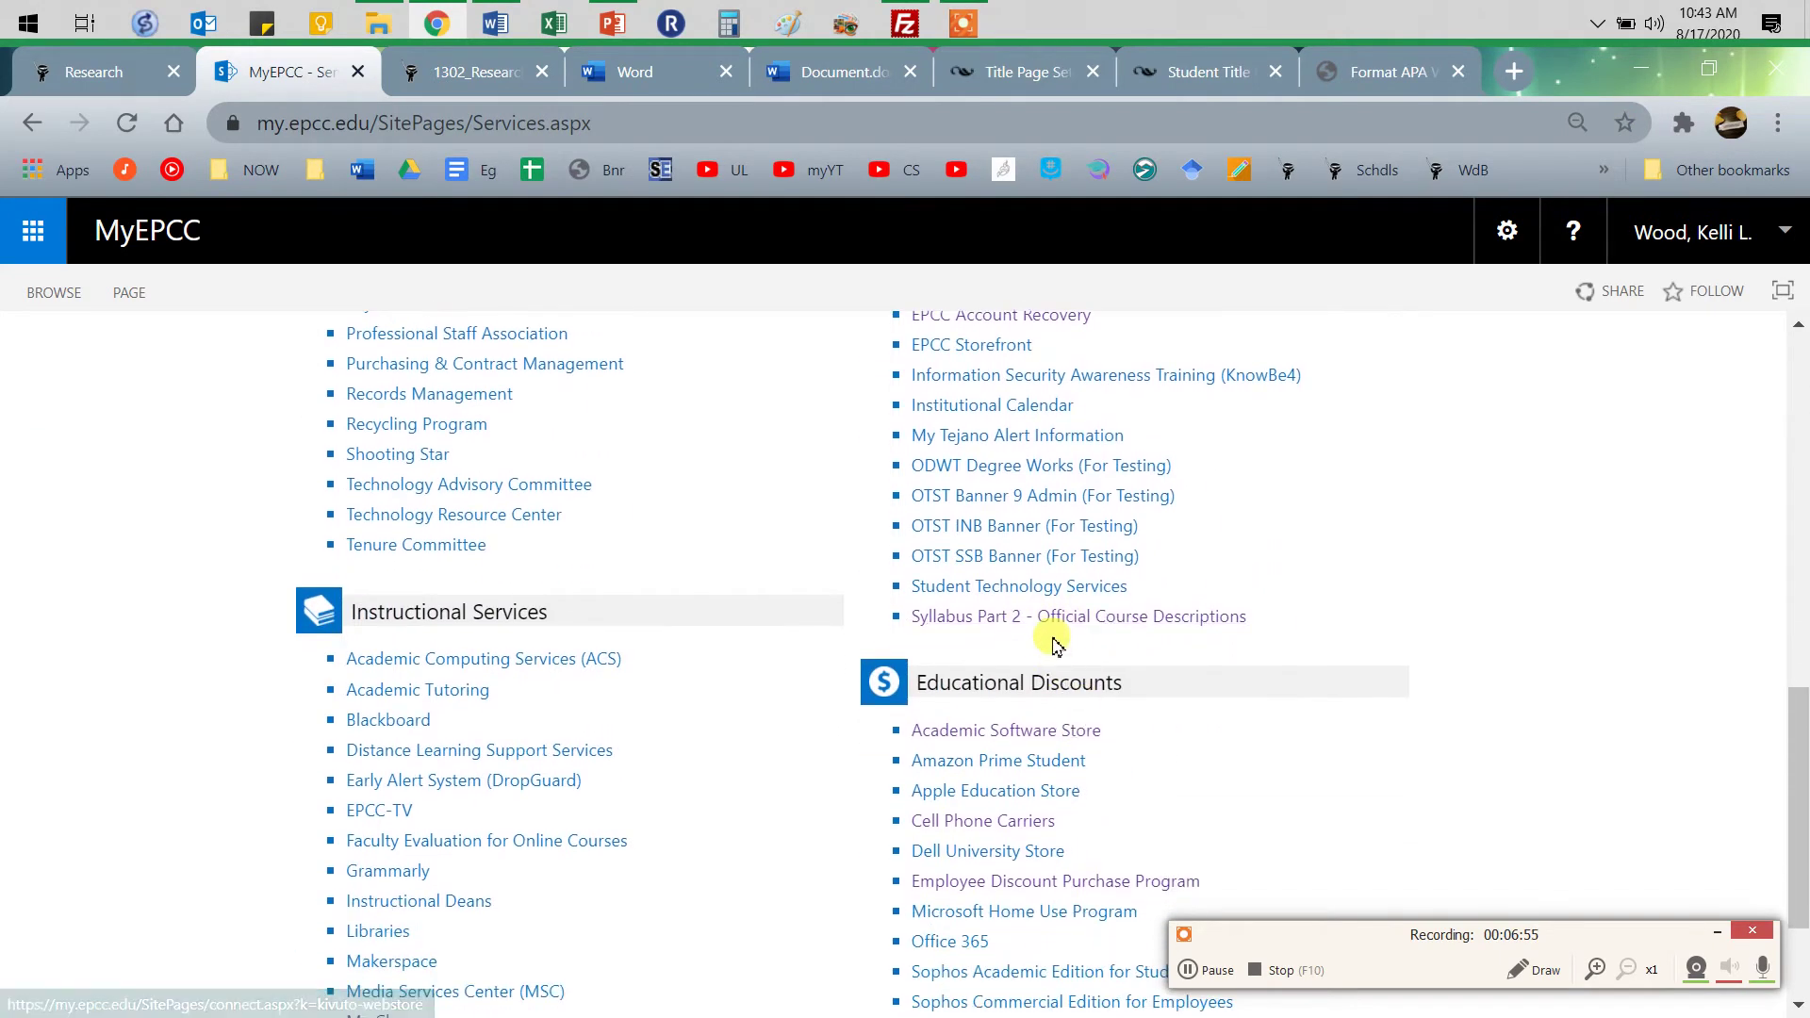
pyautogui.click(1053, 620)
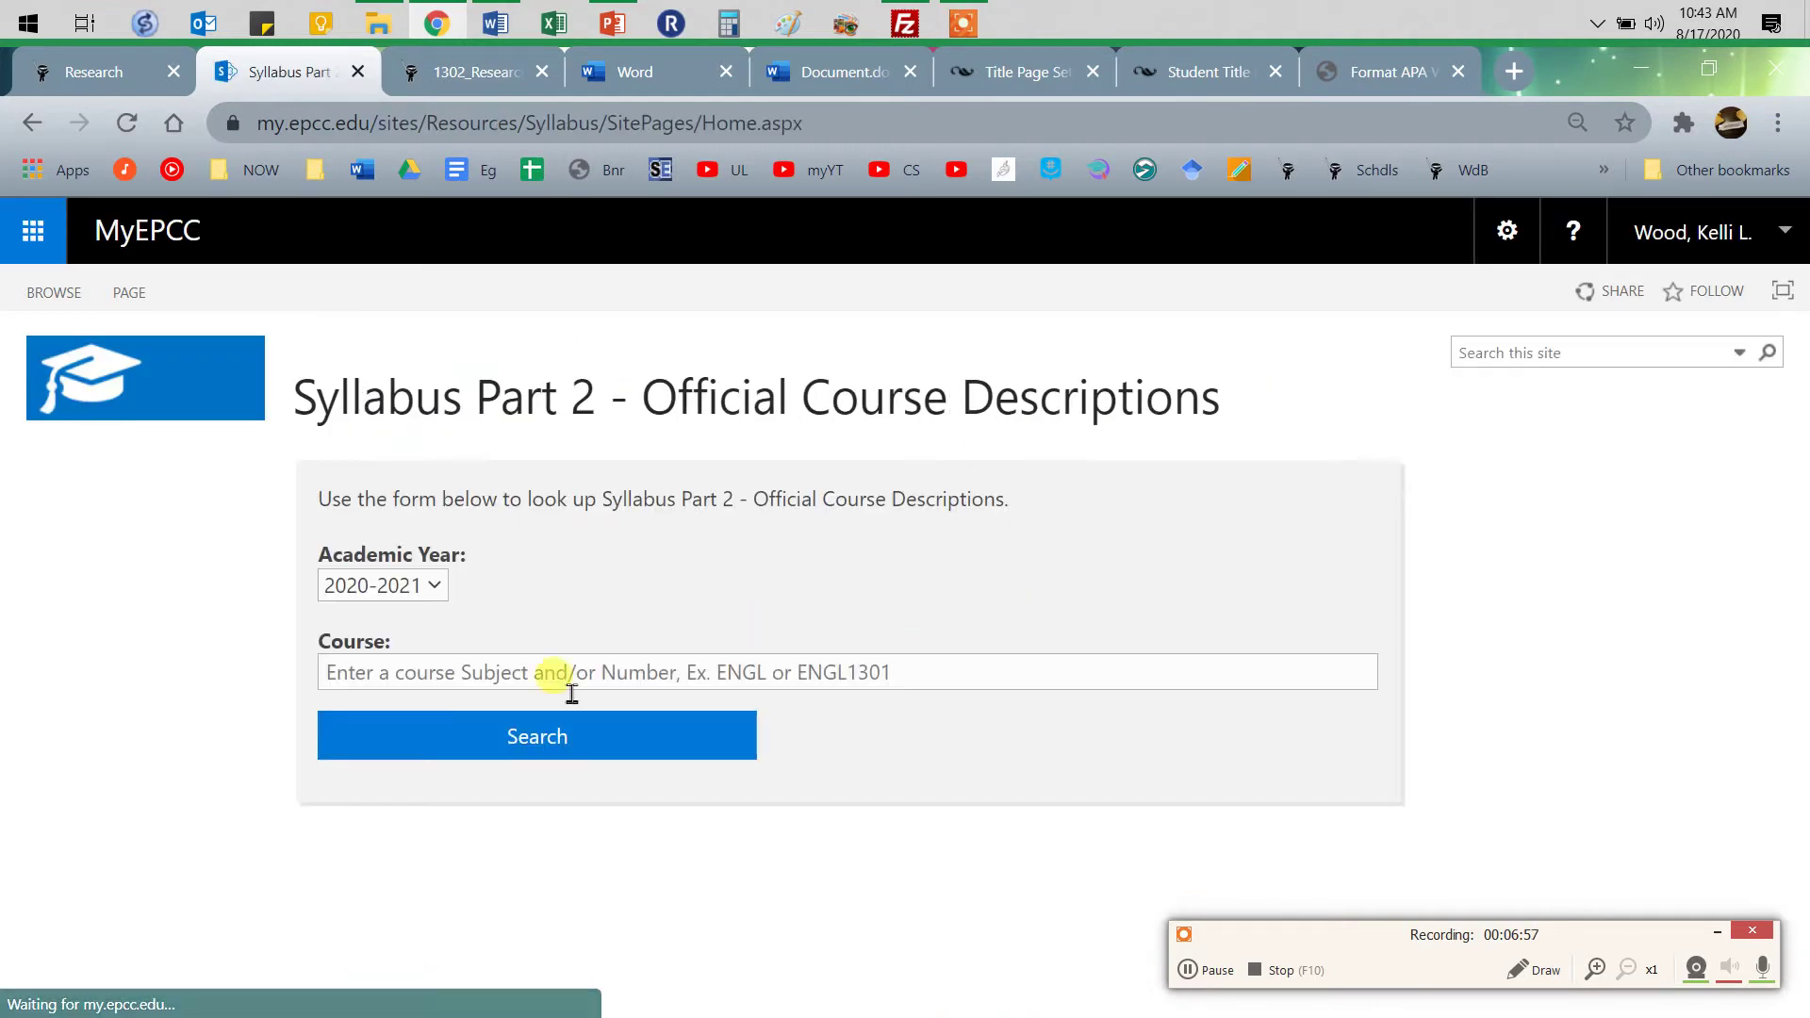
pyautogui.click(539, 675)
pyautogui.write('ENGL')
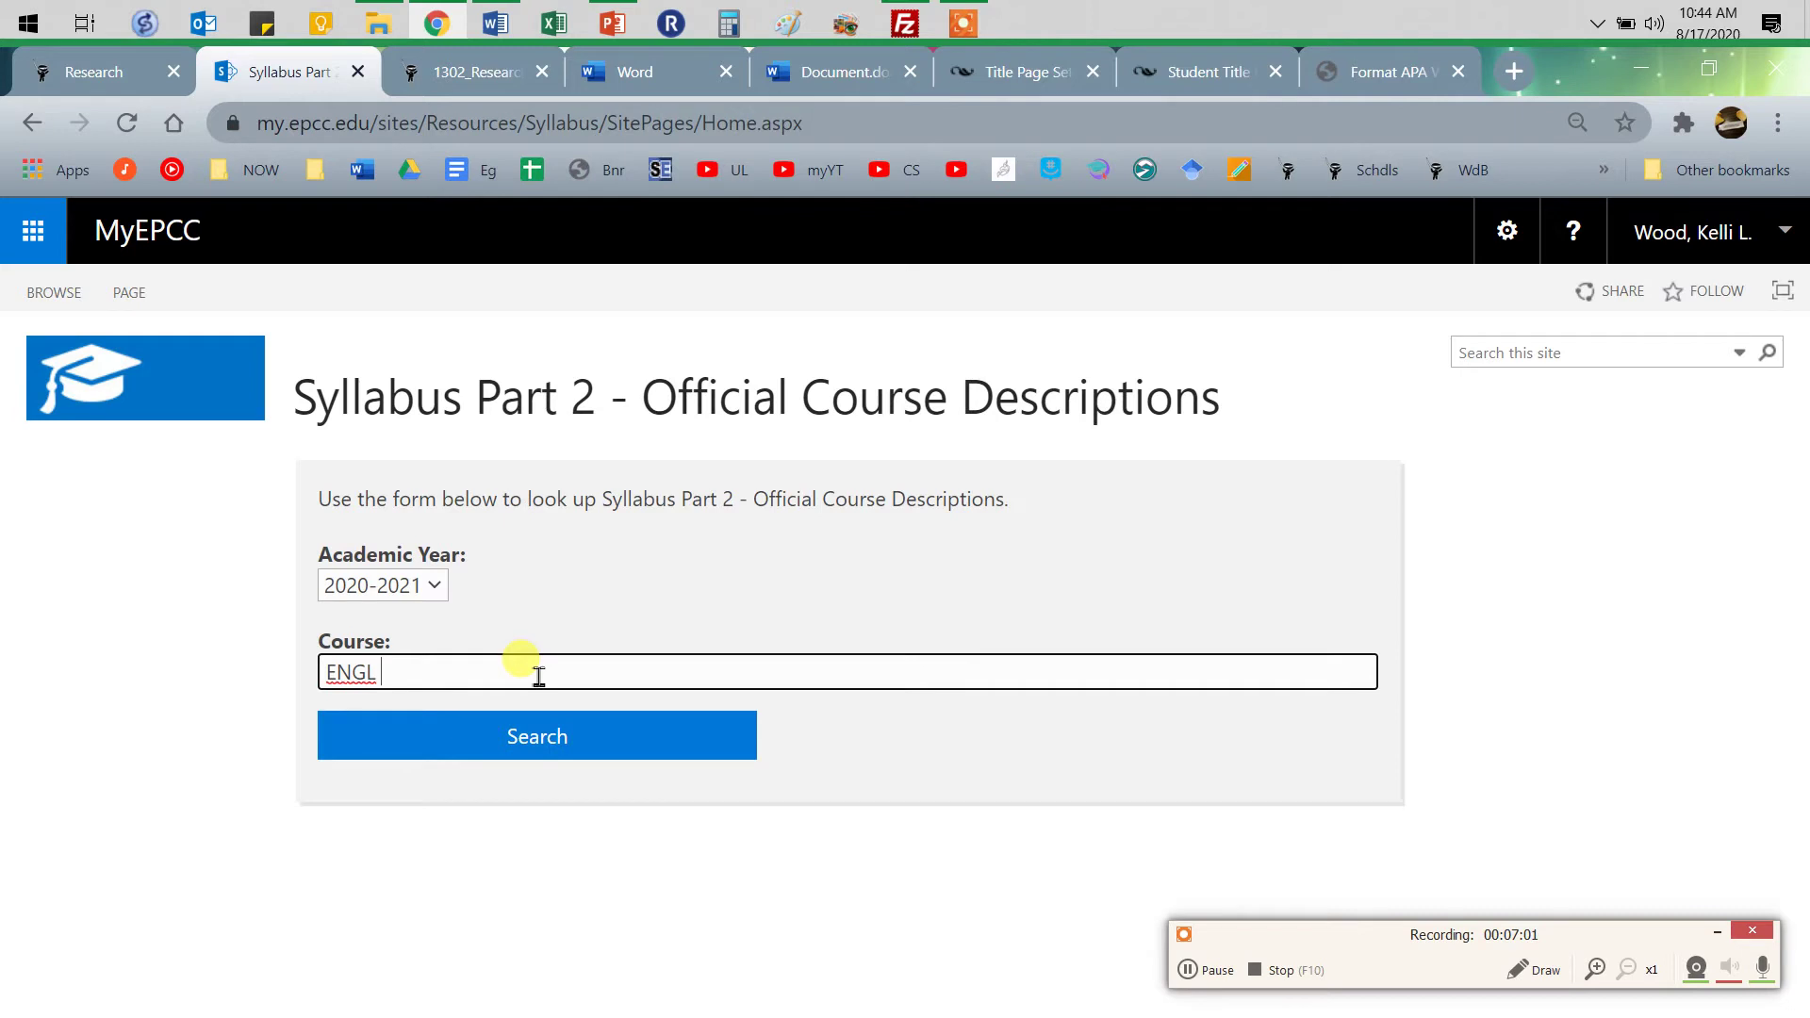
pyautogui.write(' 1301')
pyautogui.press('Return')
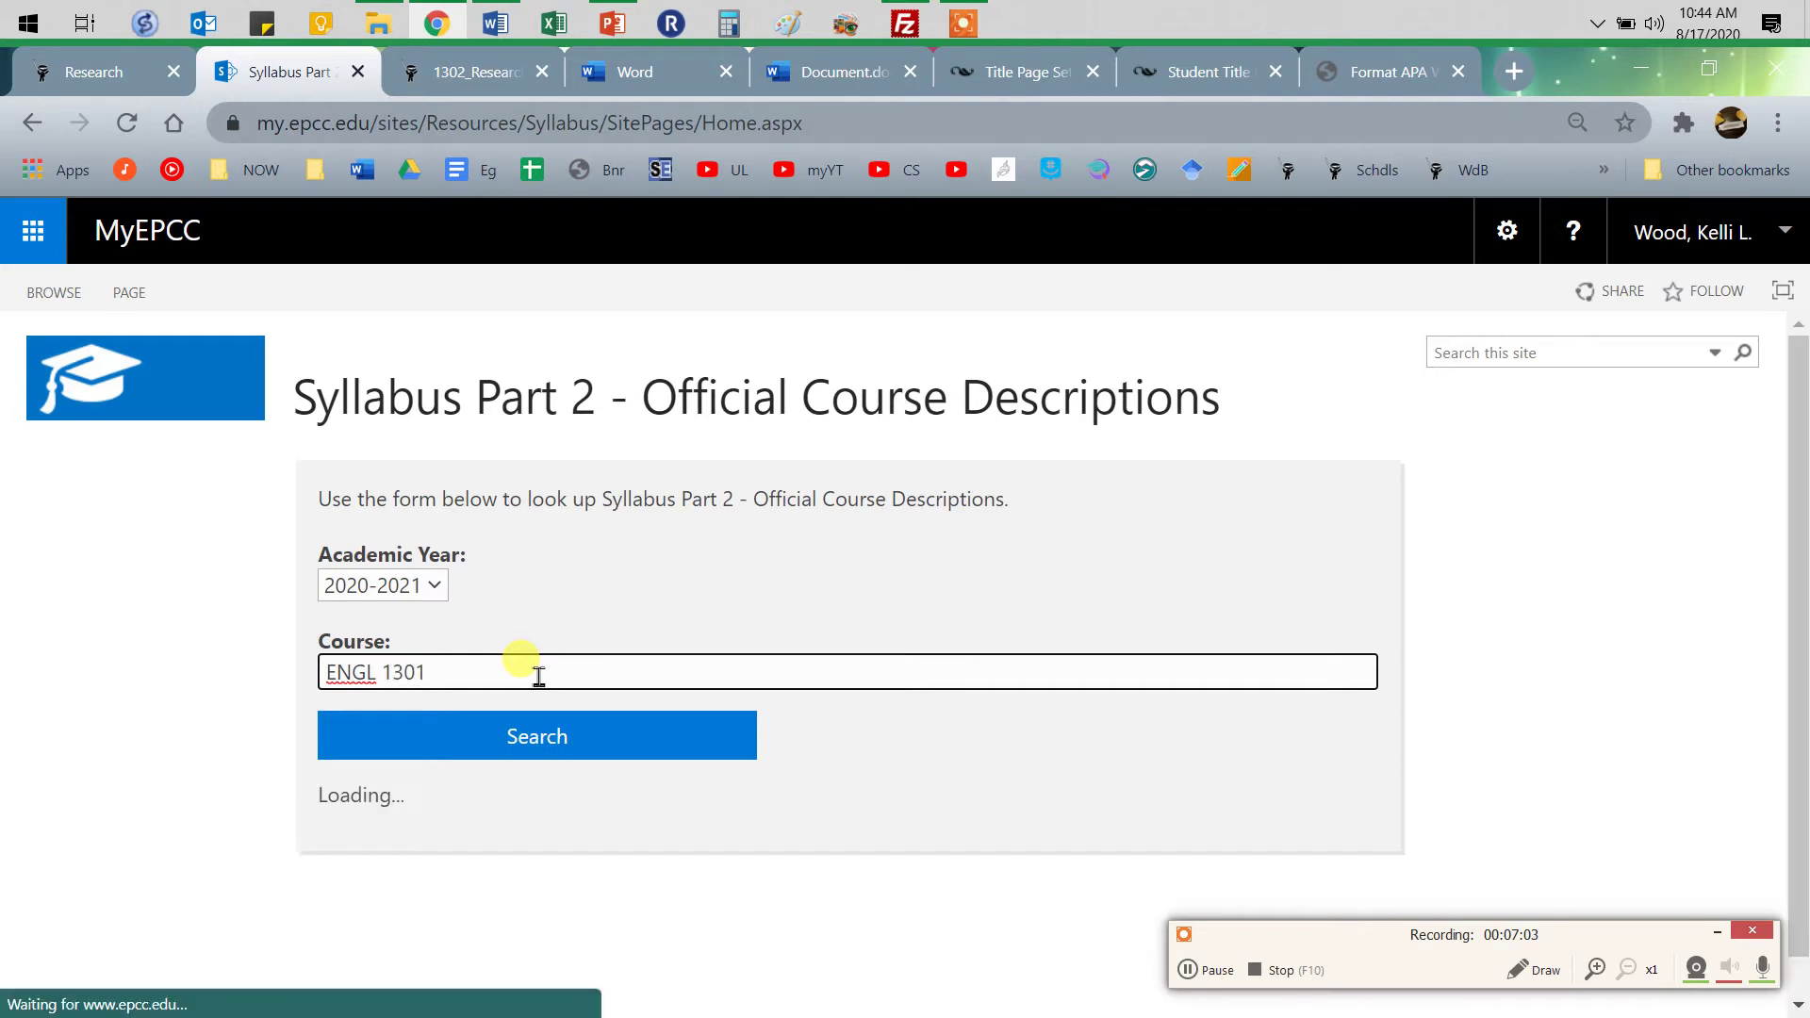
pyautogui.click(443, 853)
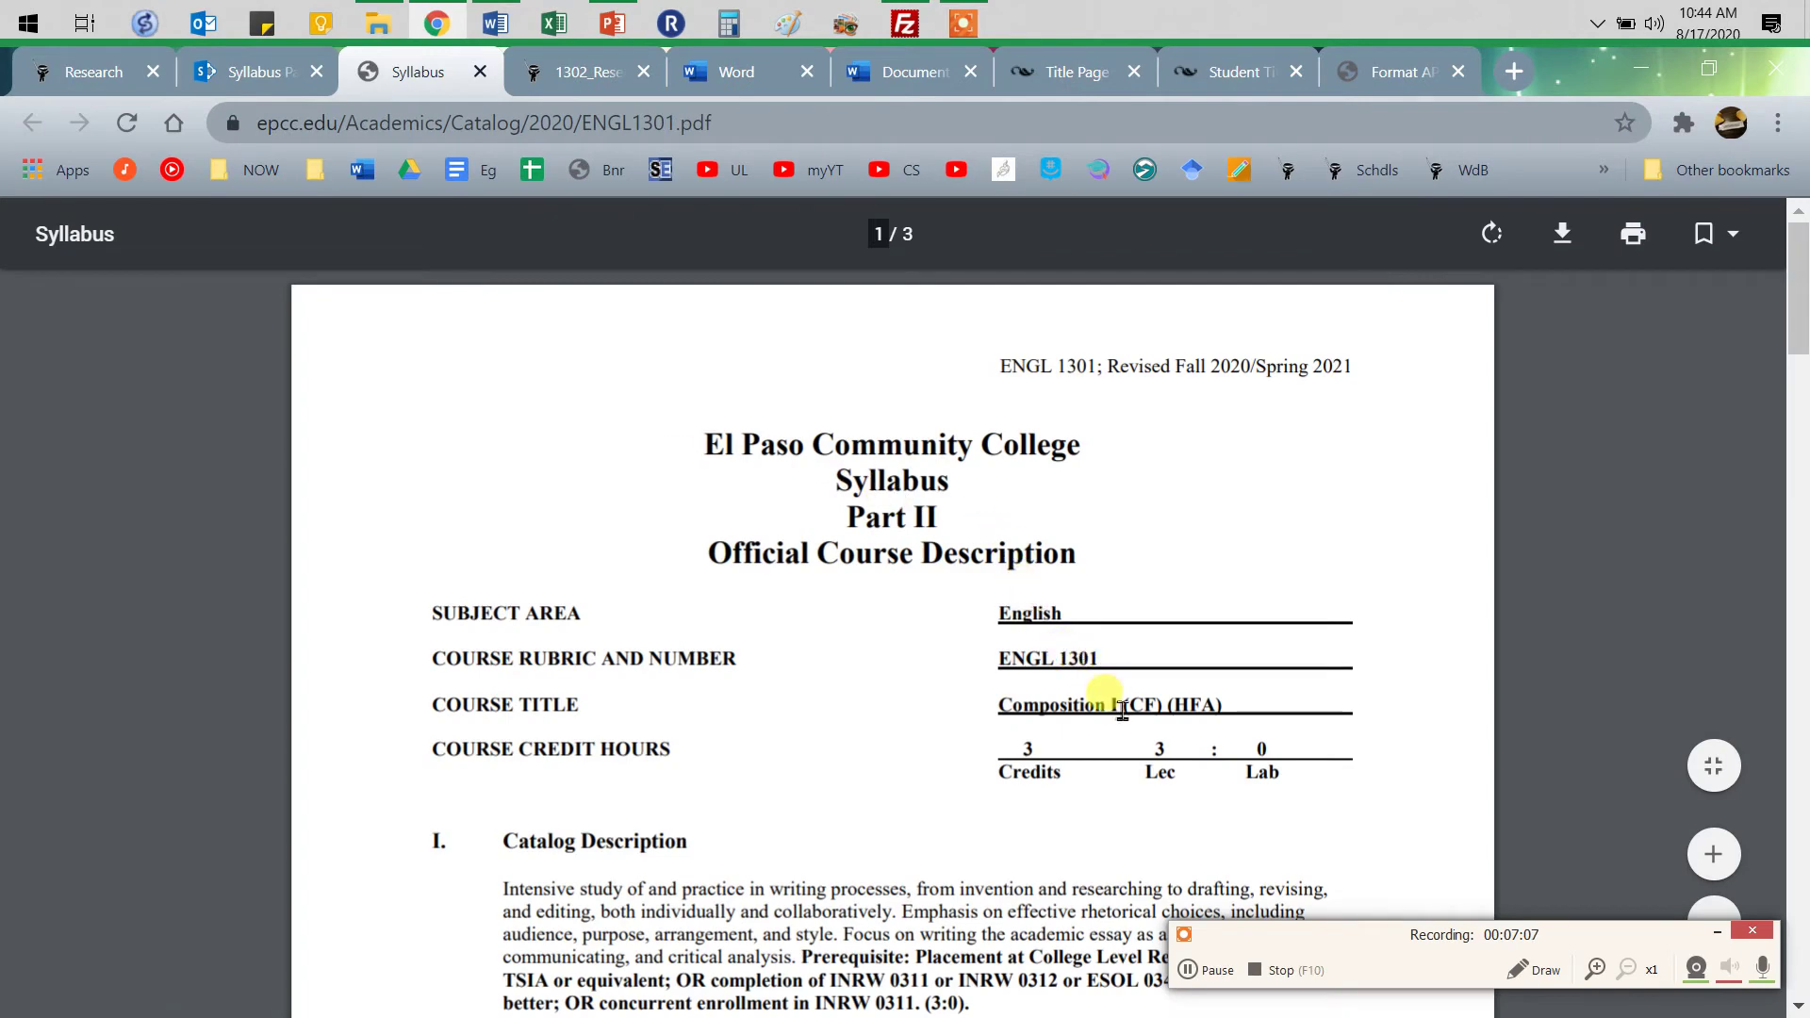
# Step: Highlight the course title Composition I in the PDF, then revisit the APA title-page example
pyautogui.moveTo(1118, 713); pyautogui.dragTo(937, 710)
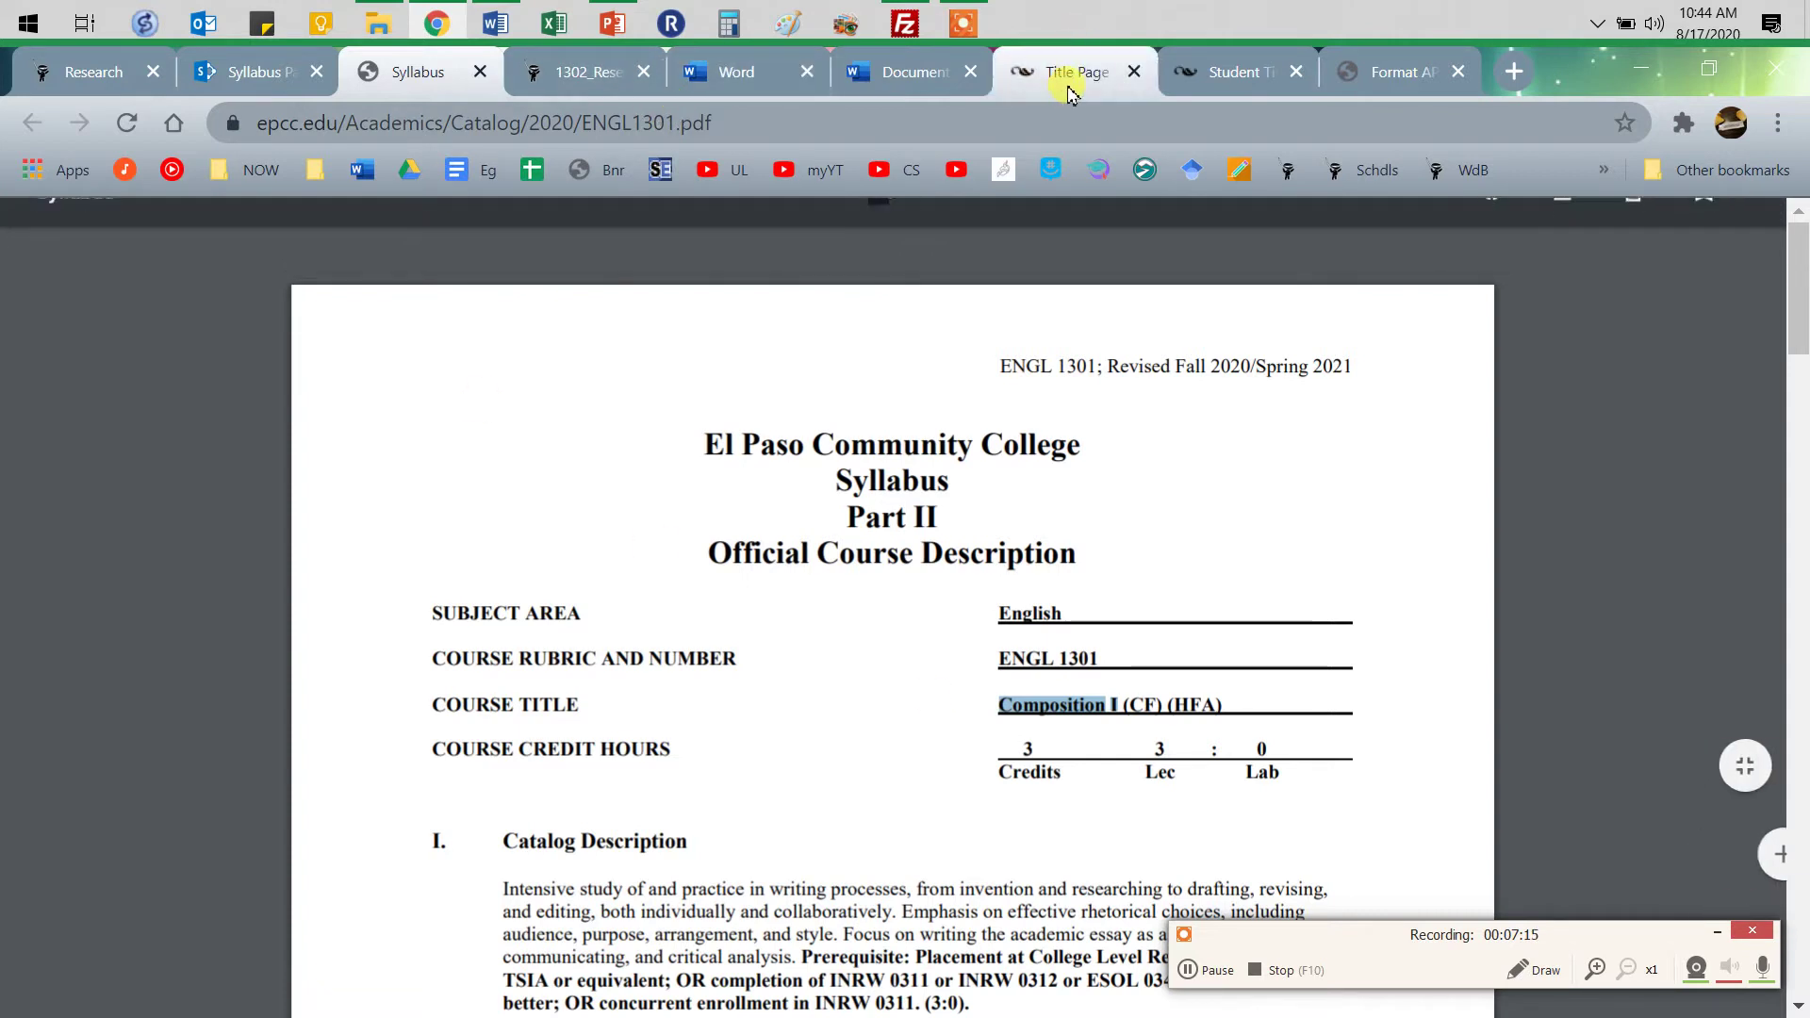
pyautogui.moveTo(1073, 91)
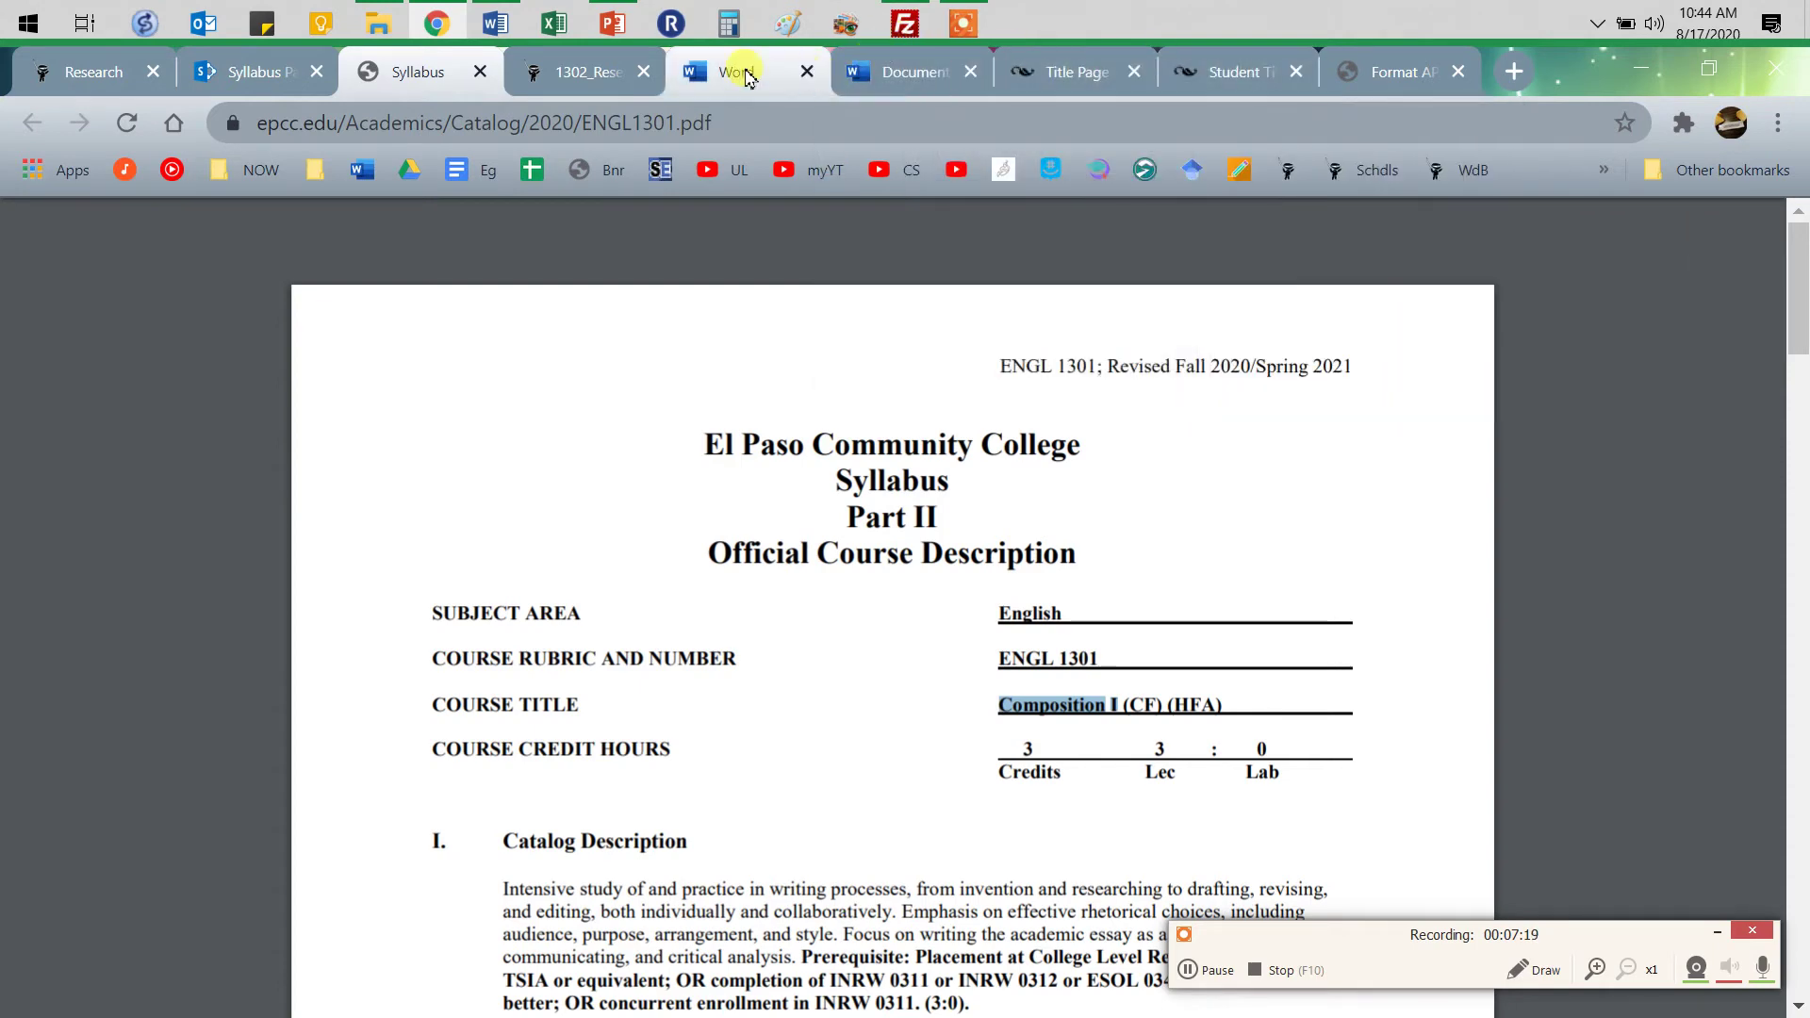
pyautogui.click(1005, 85)
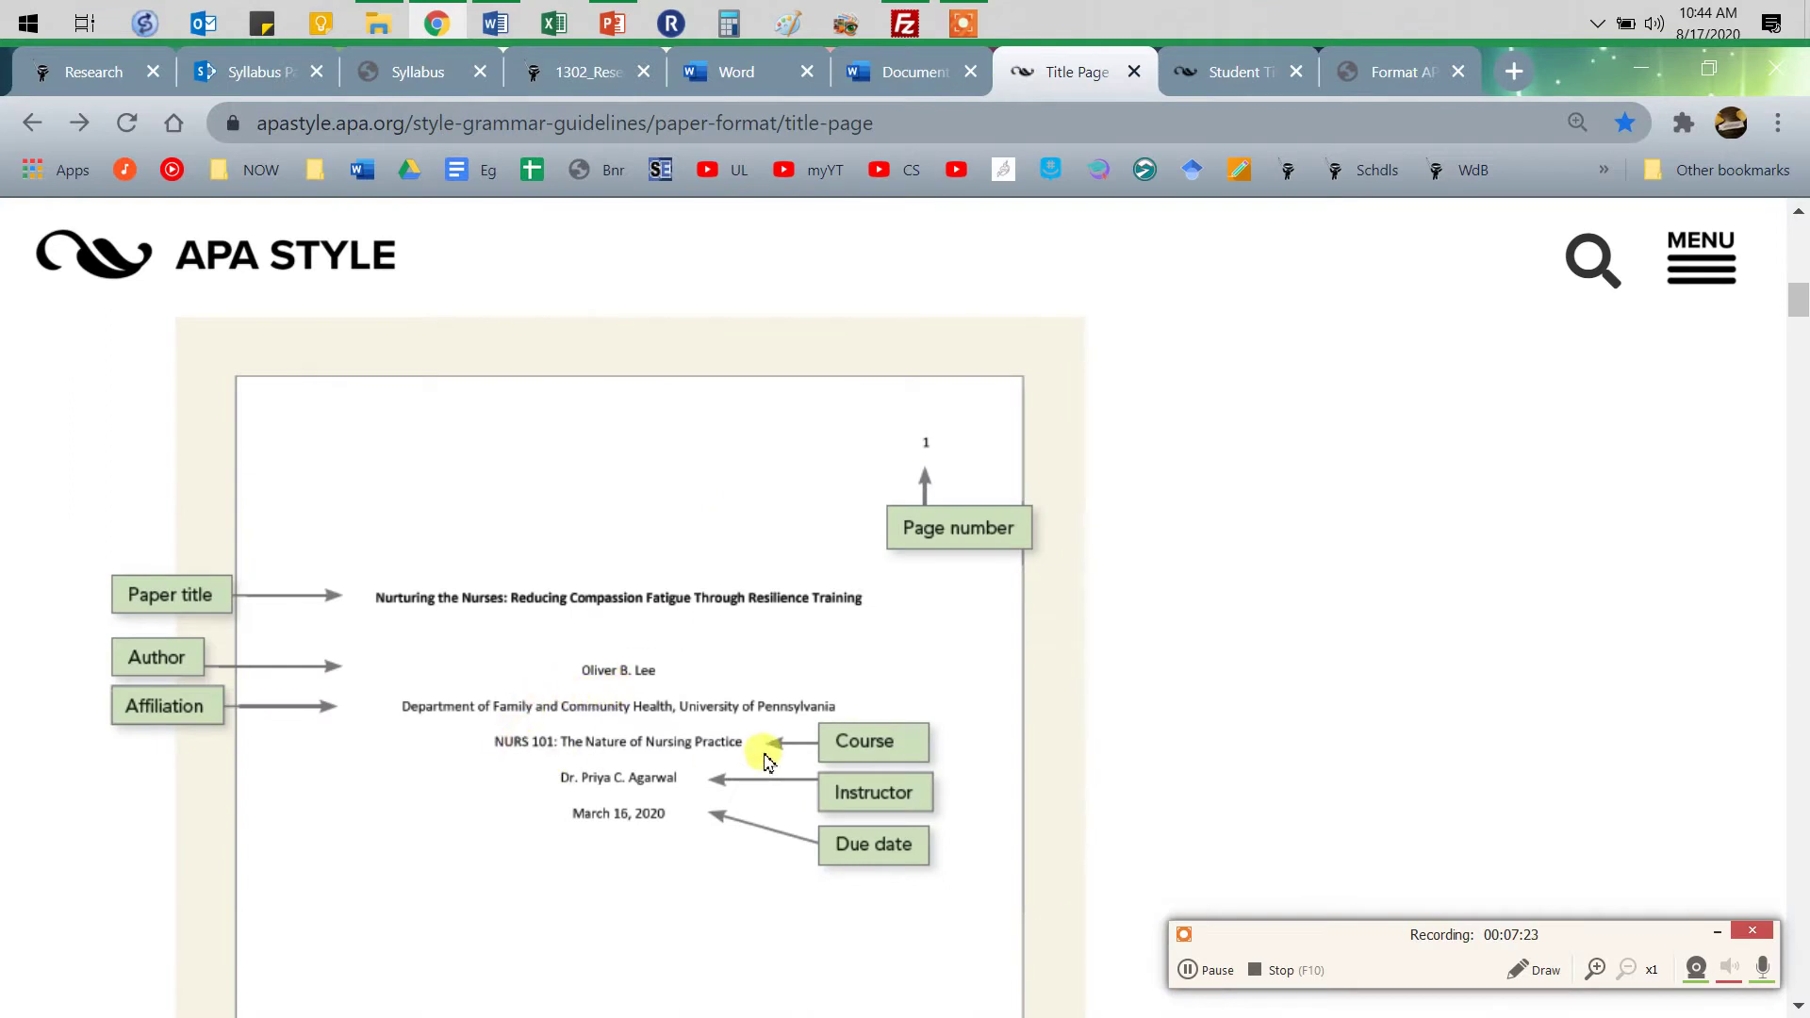
pyautogui.click(907, 83)
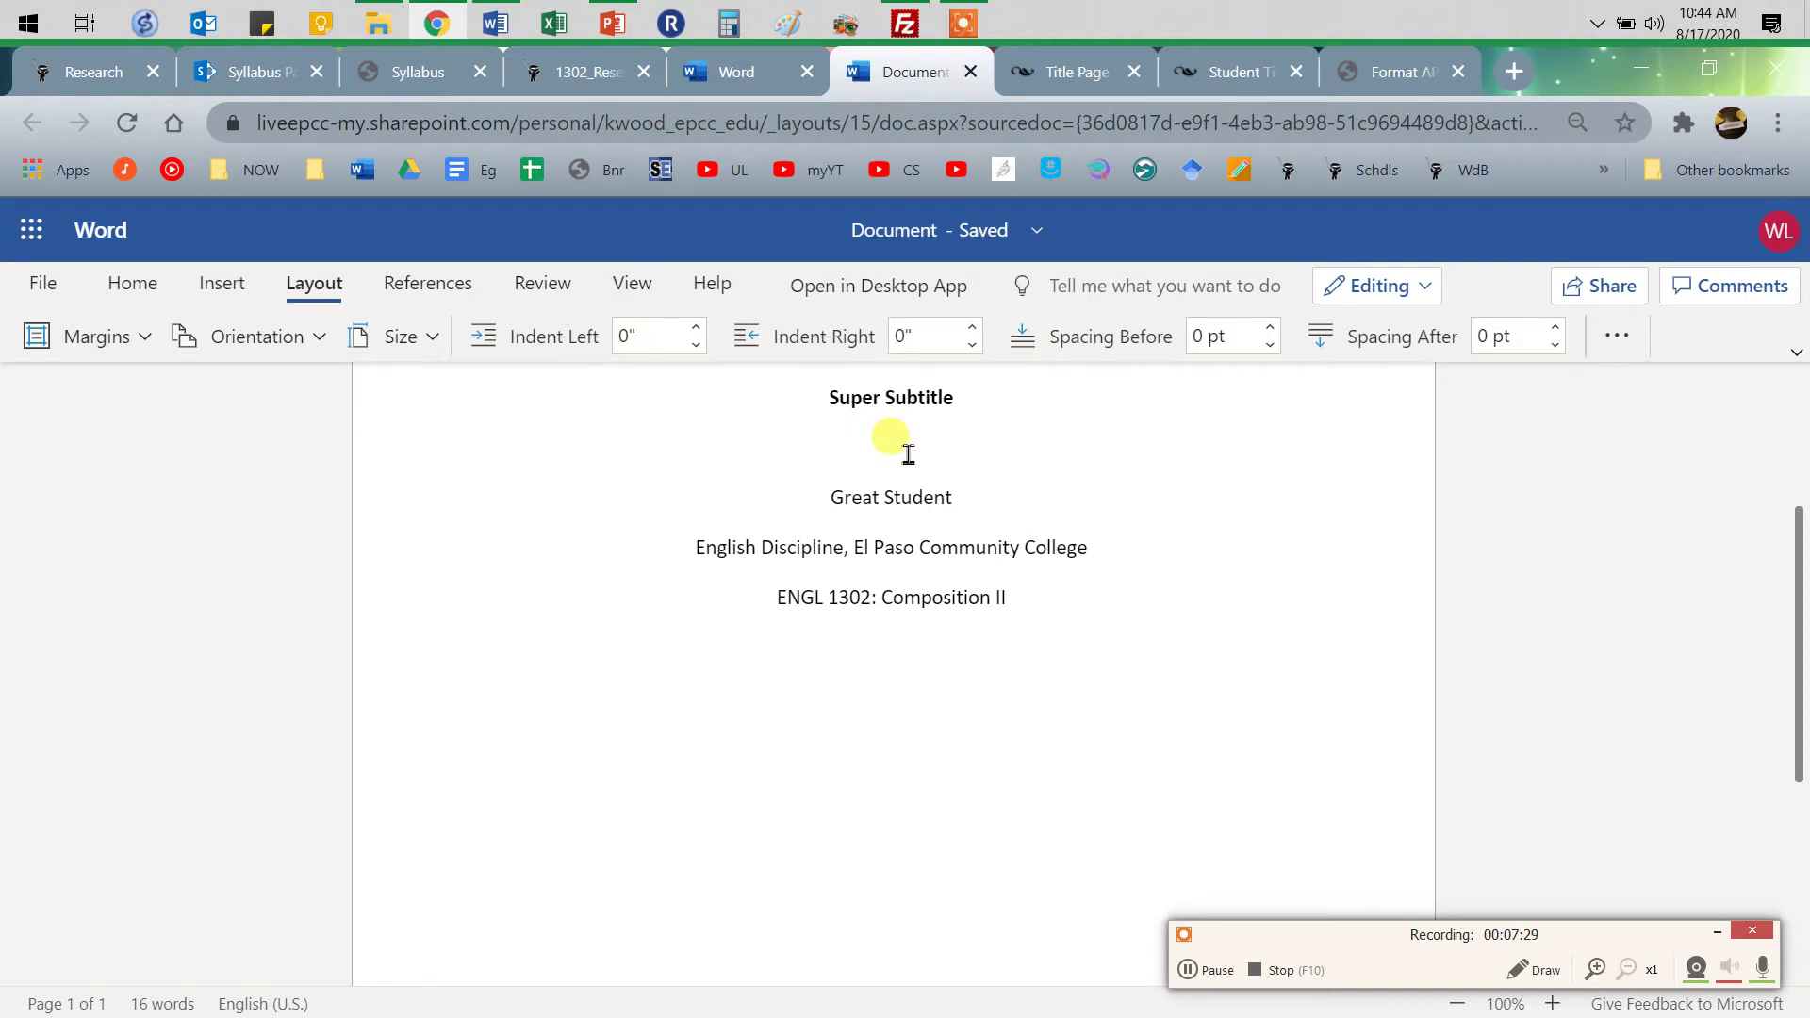
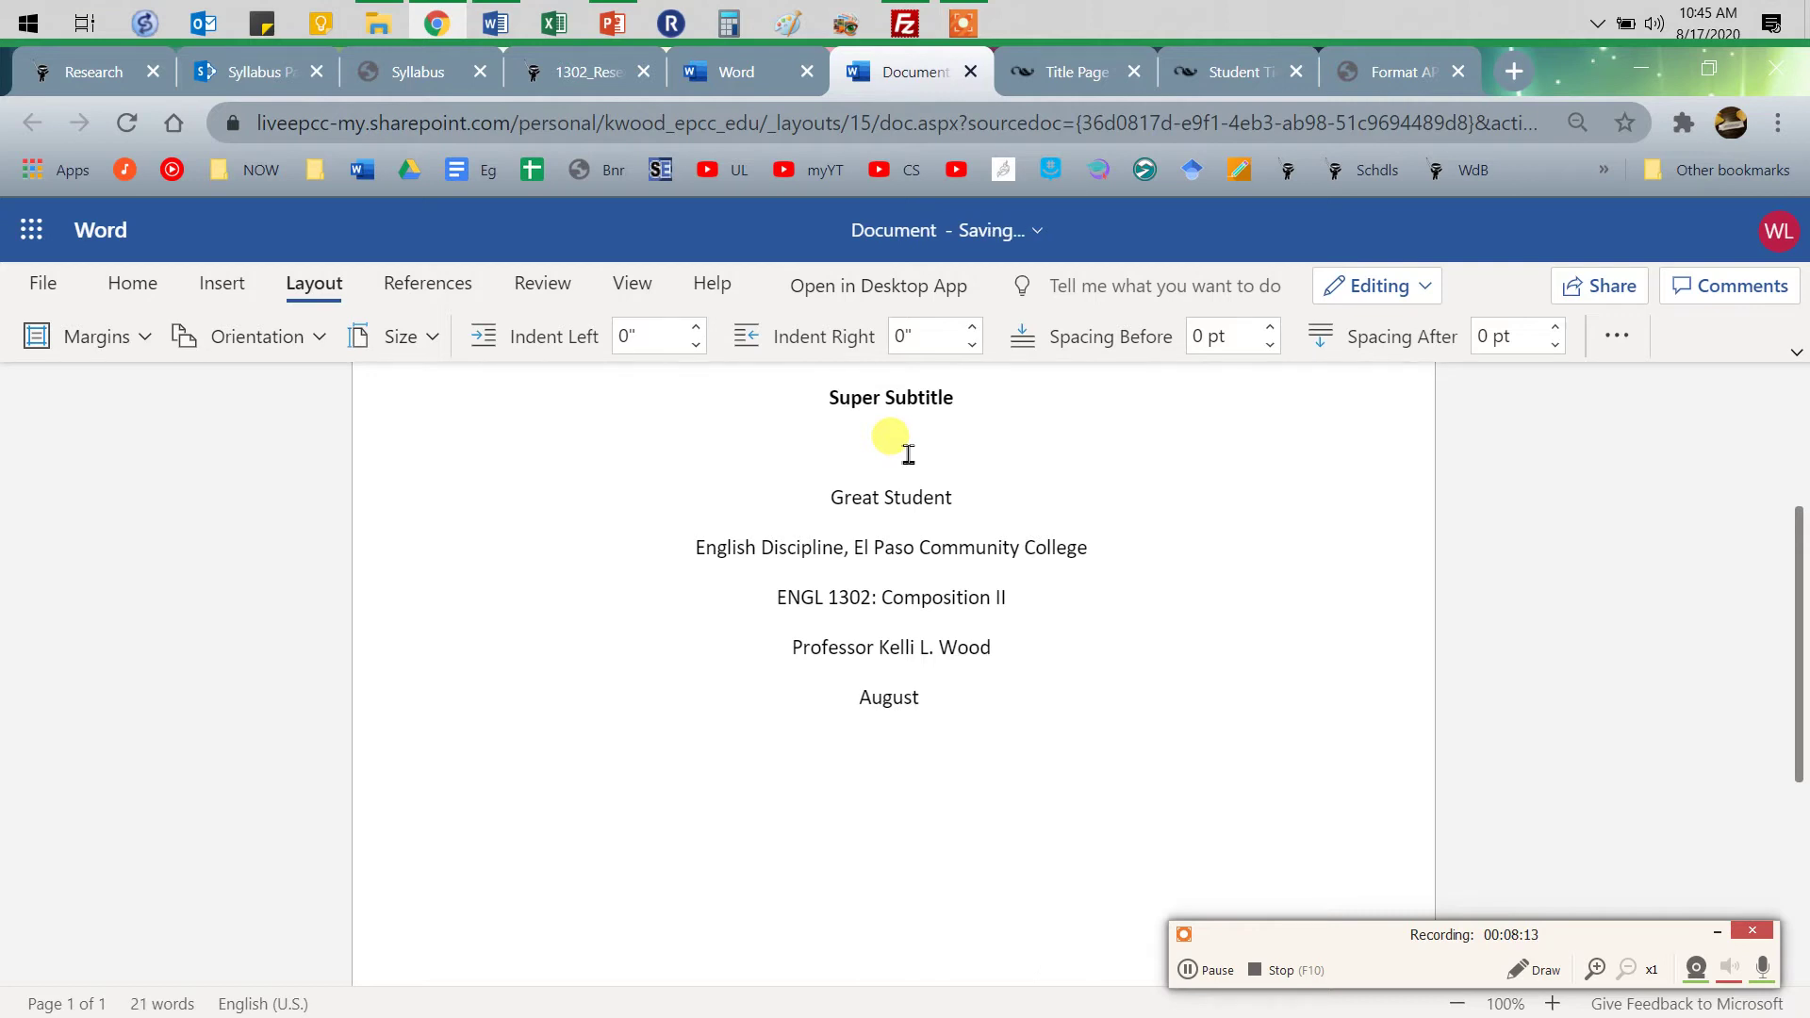
# Step: Add the instructor's name and the due date August 17, 2020, then zoom out to see the whole page
pyautogui.write('7, 2020')
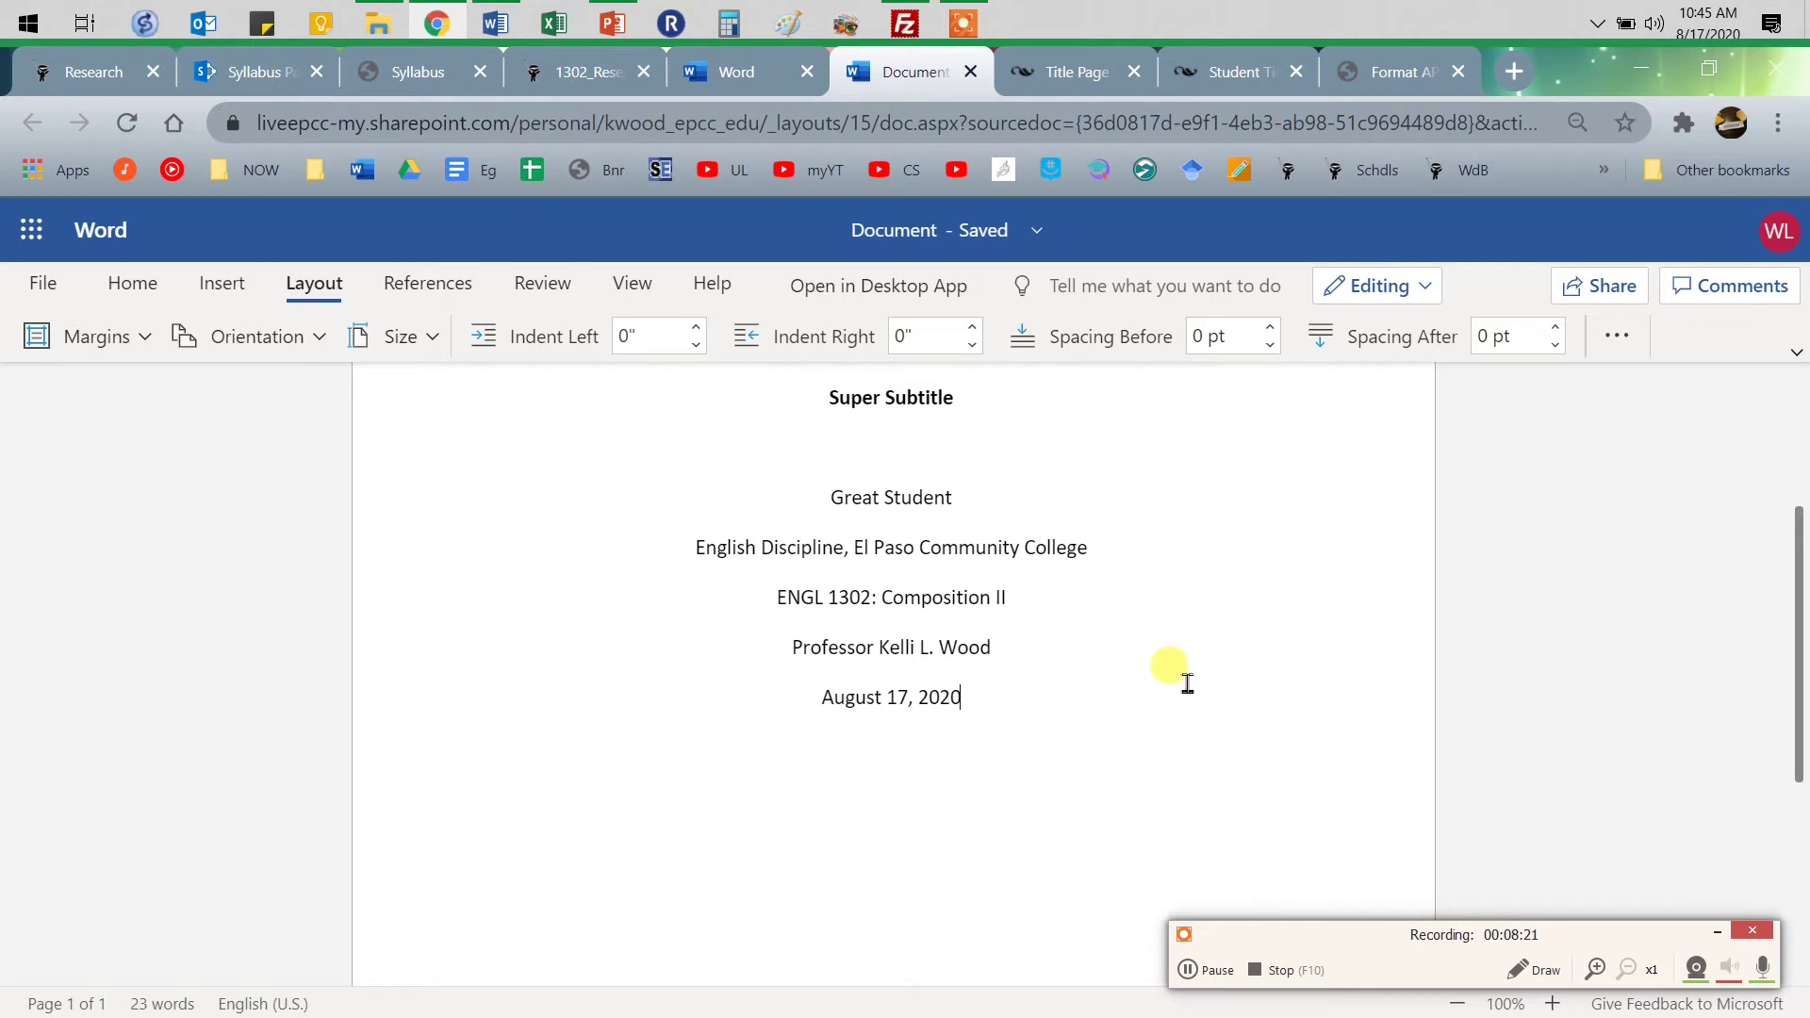
pyautogui.scroll(1, 1188, 682)
pyautogui.hotkey('ctrl', '-')
pyautogui.hotkey('ctrl', '-')
pyautogui.hotkey('ctrl', '-')
pyautogui.hotkey('ctrl', '-')
pyautogui.hotkey('ctrl', '-')
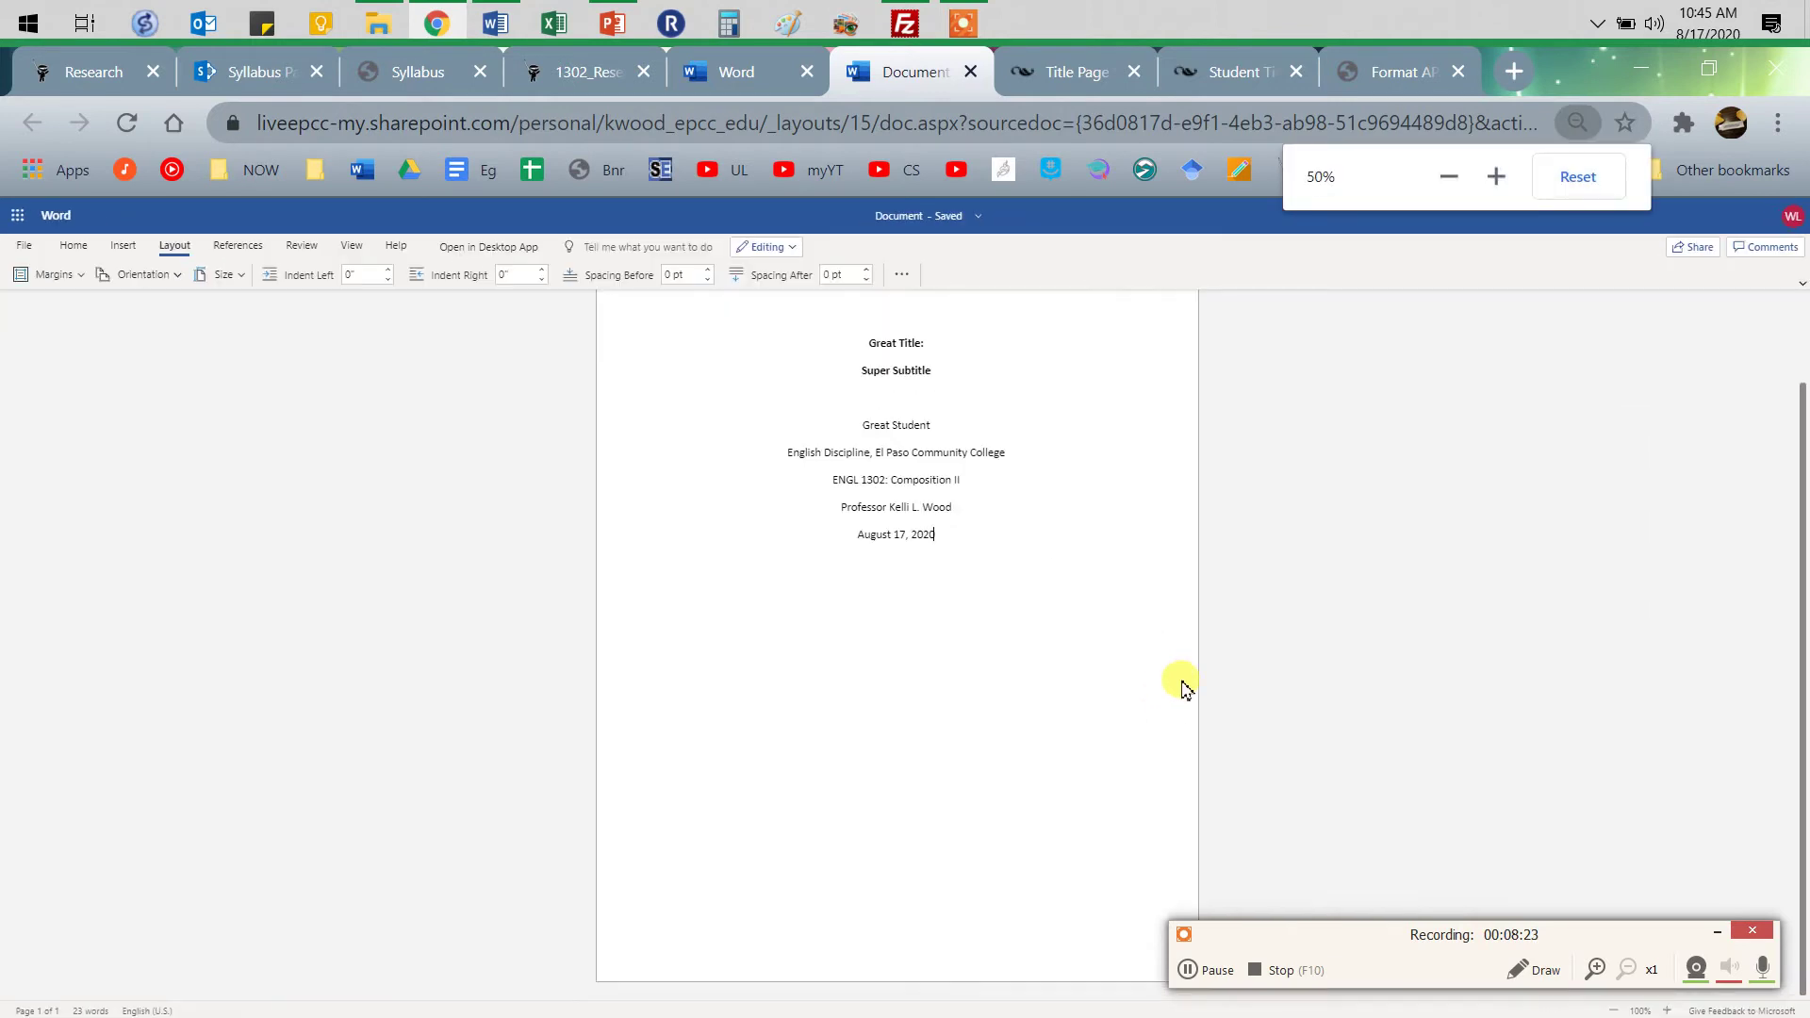
pyautogui.scroll(1, 1183, 687)
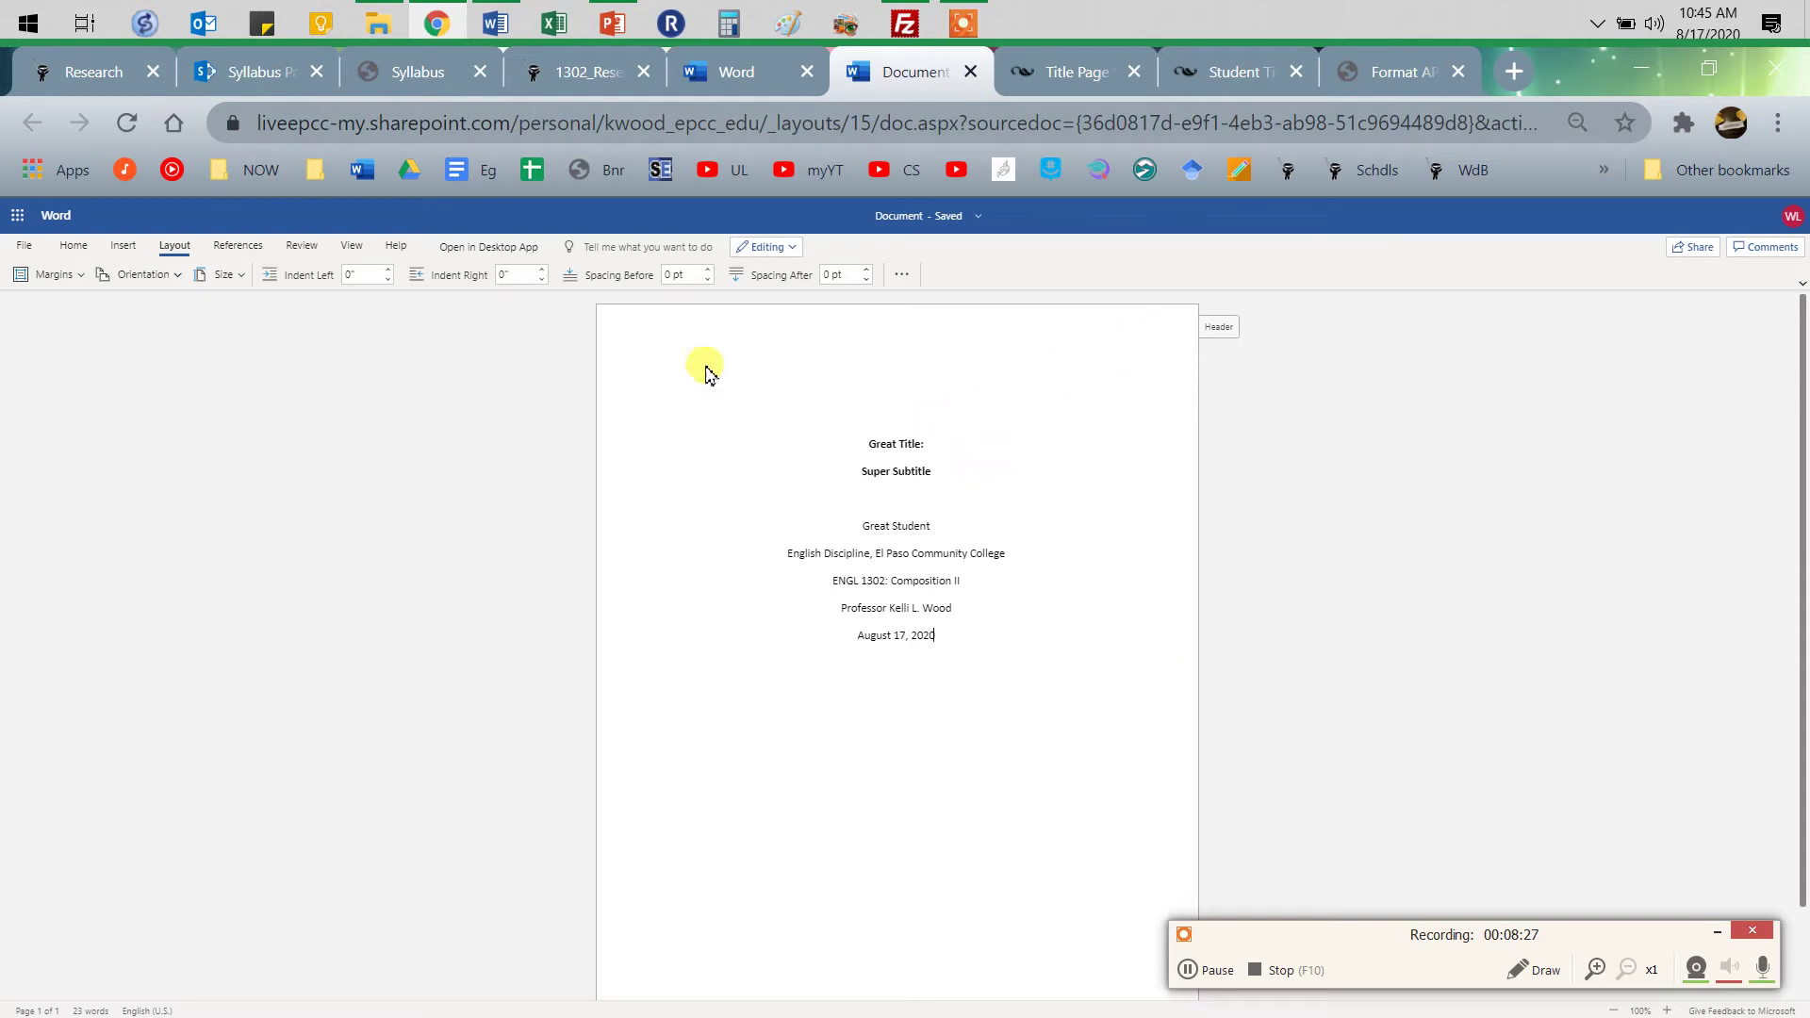
pyautogui.click(30, 251)
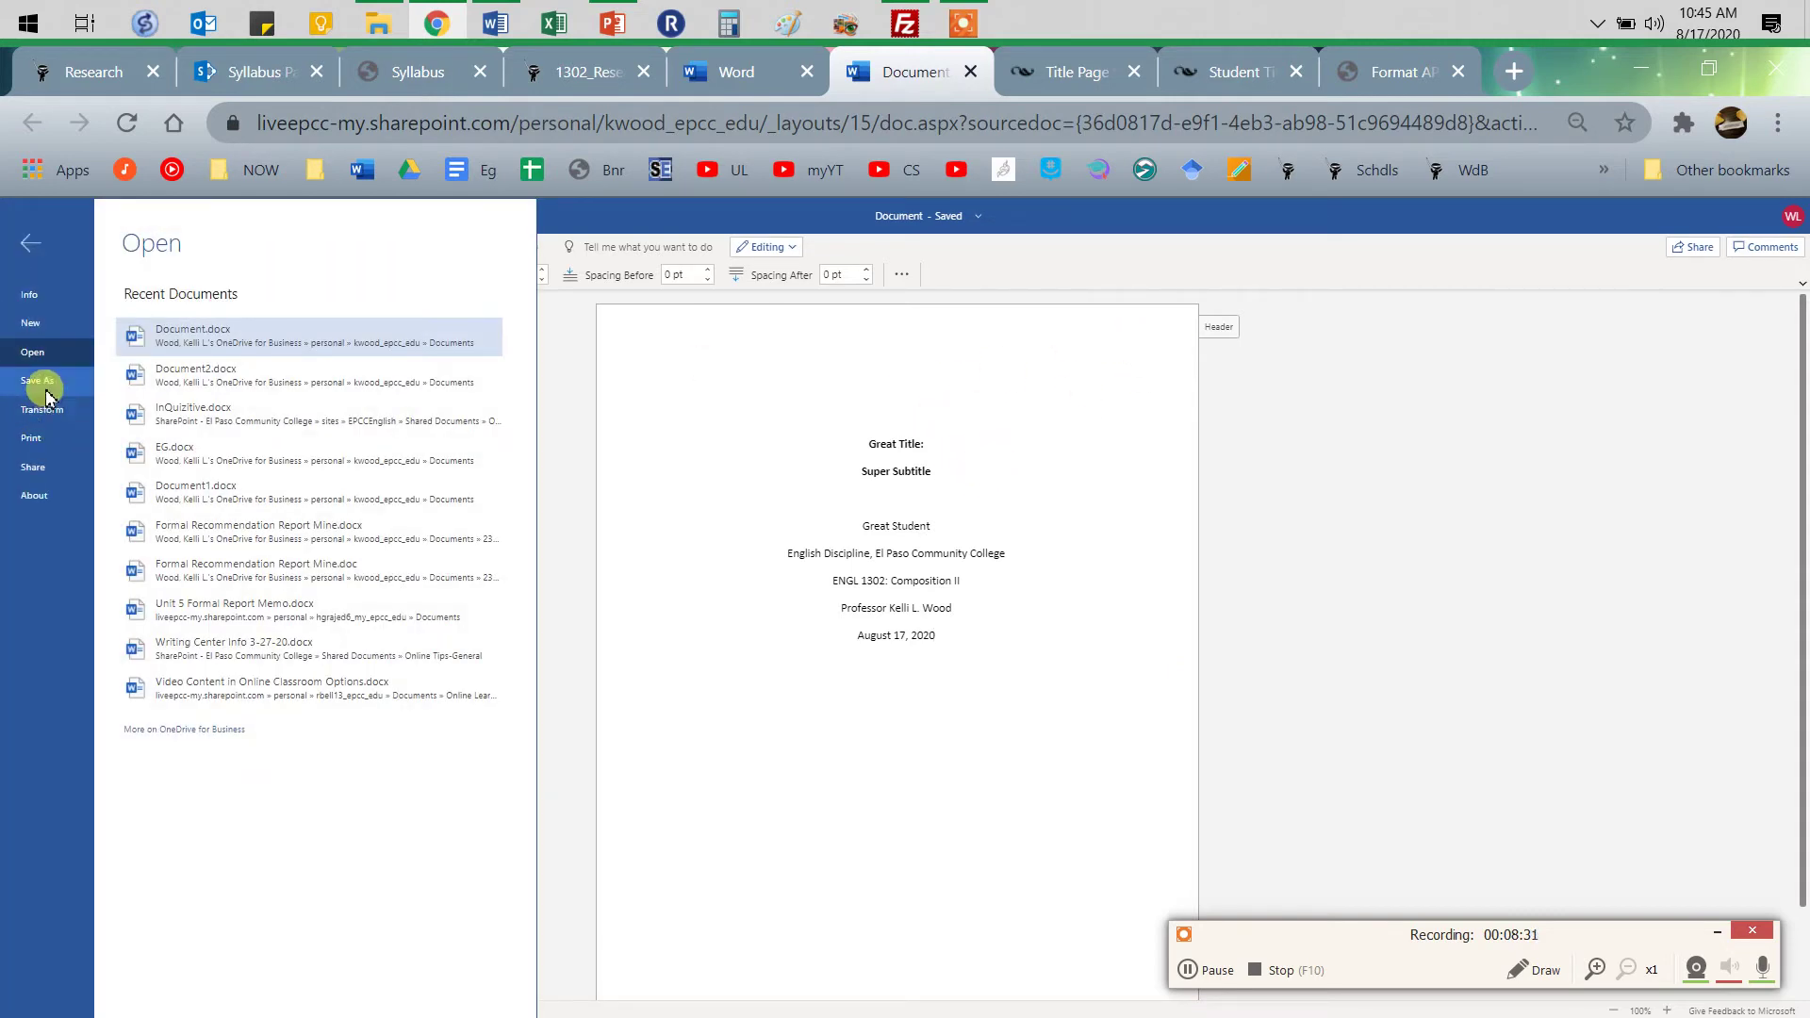
pyautogui.click(36, 441)
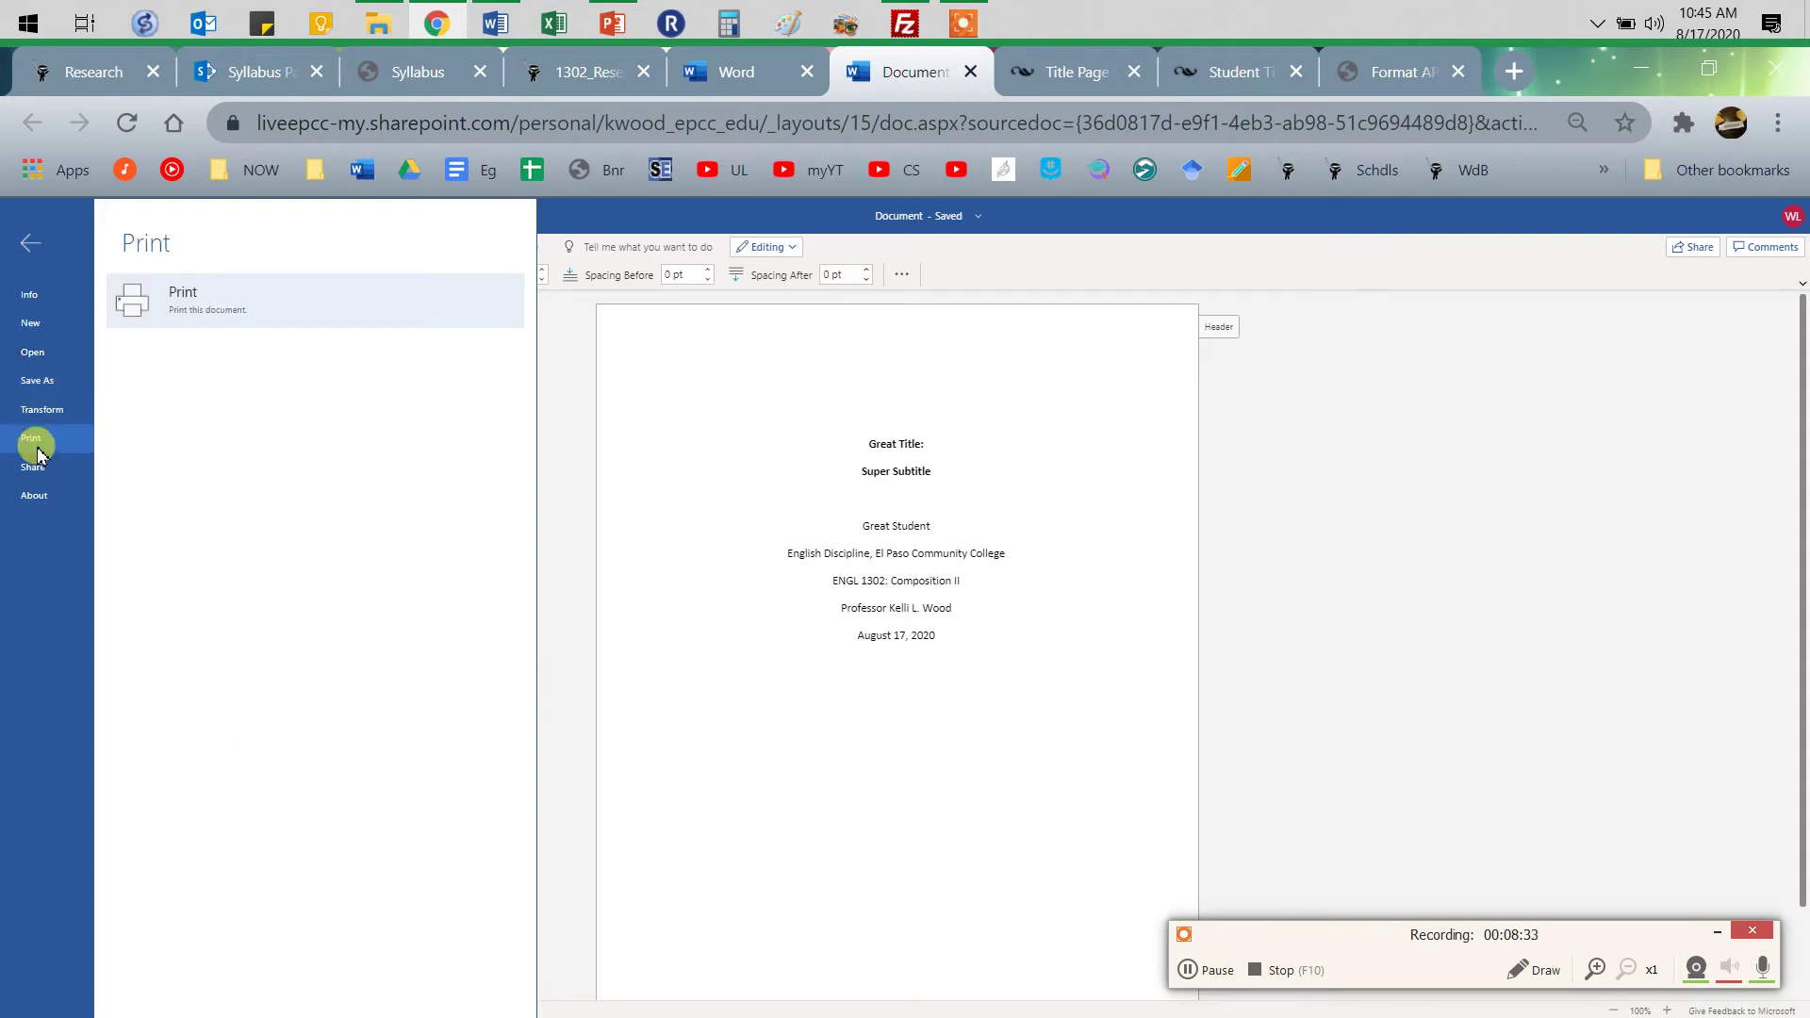
pyautogui.click(382, 299)
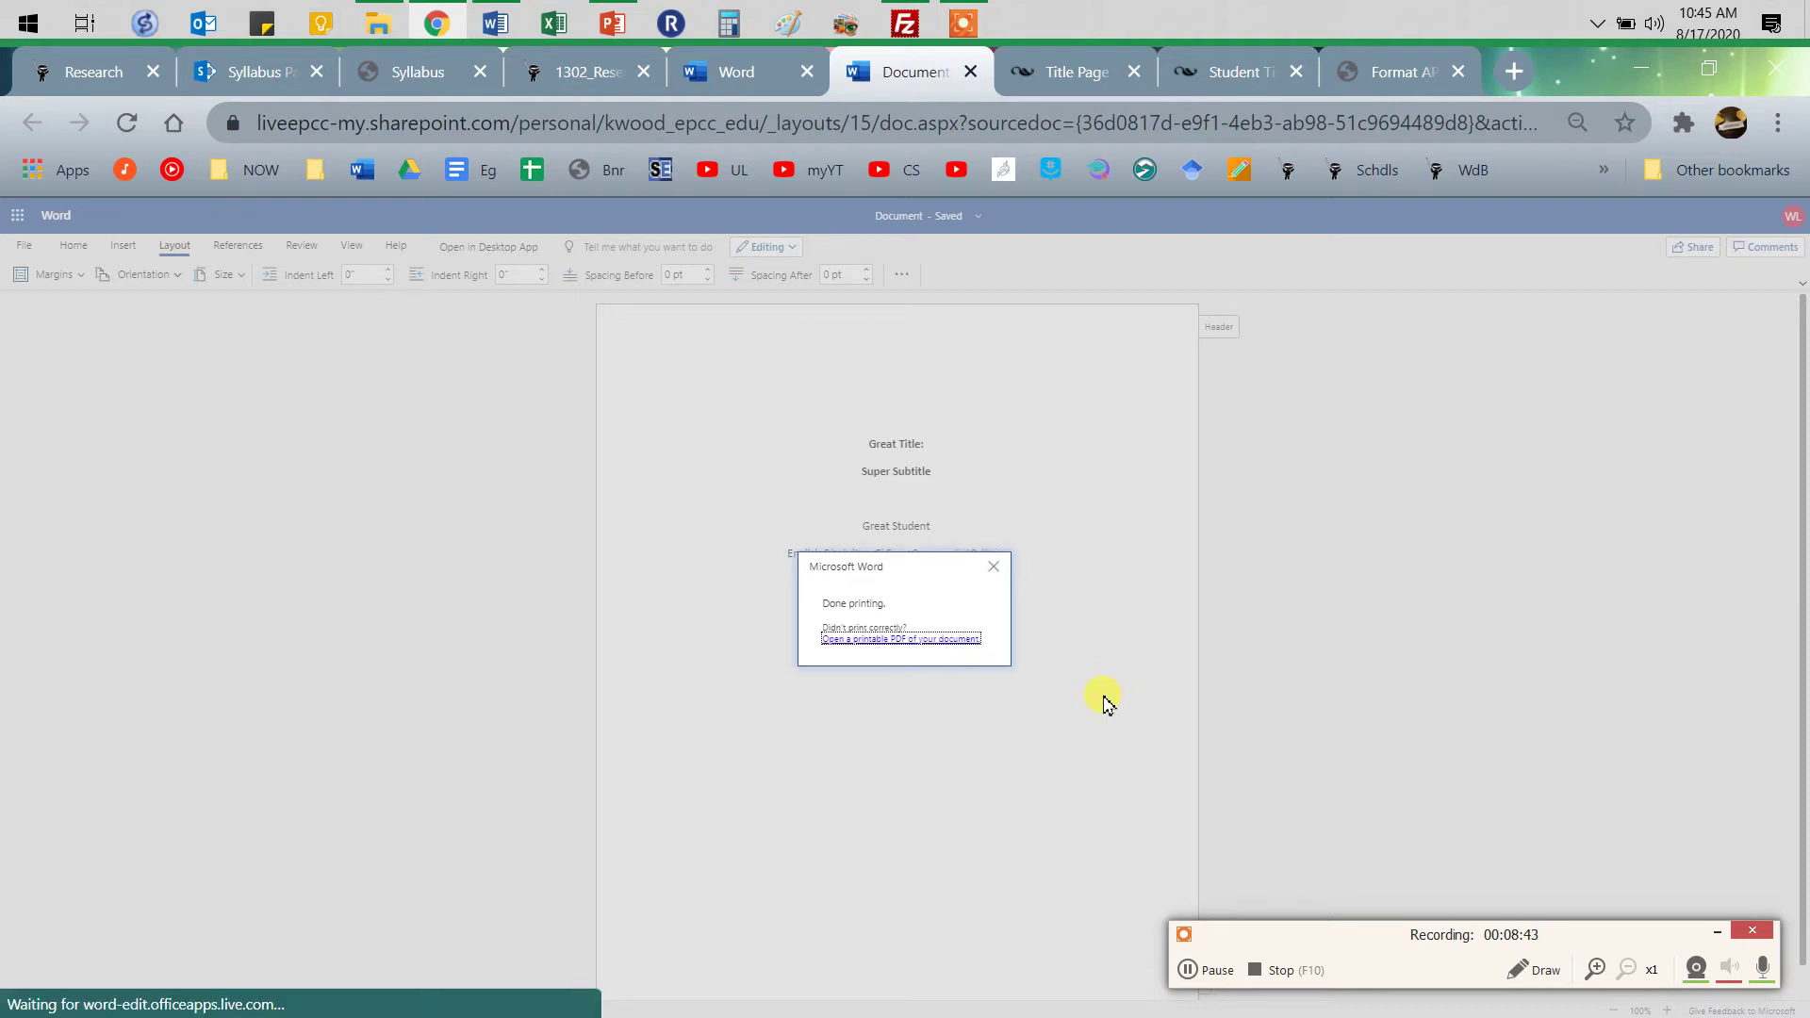
pyautogui.click(911, 639)
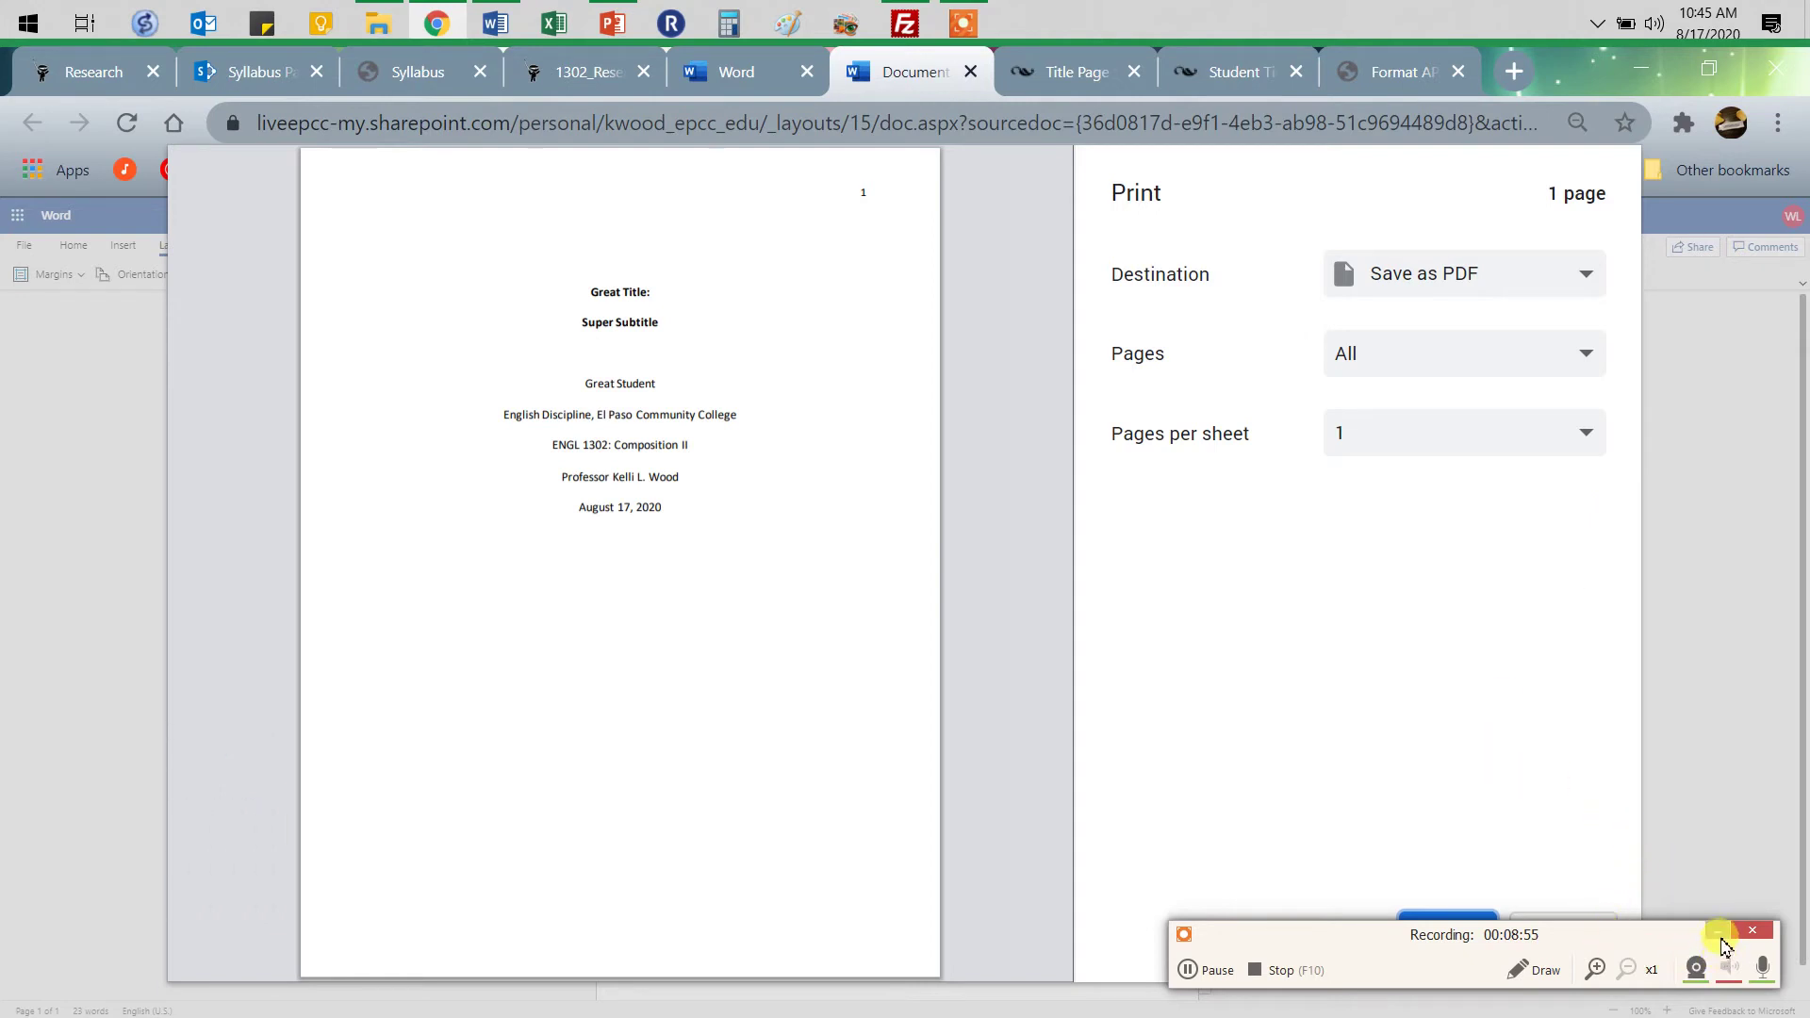
pyautogui.click(1568, 941)
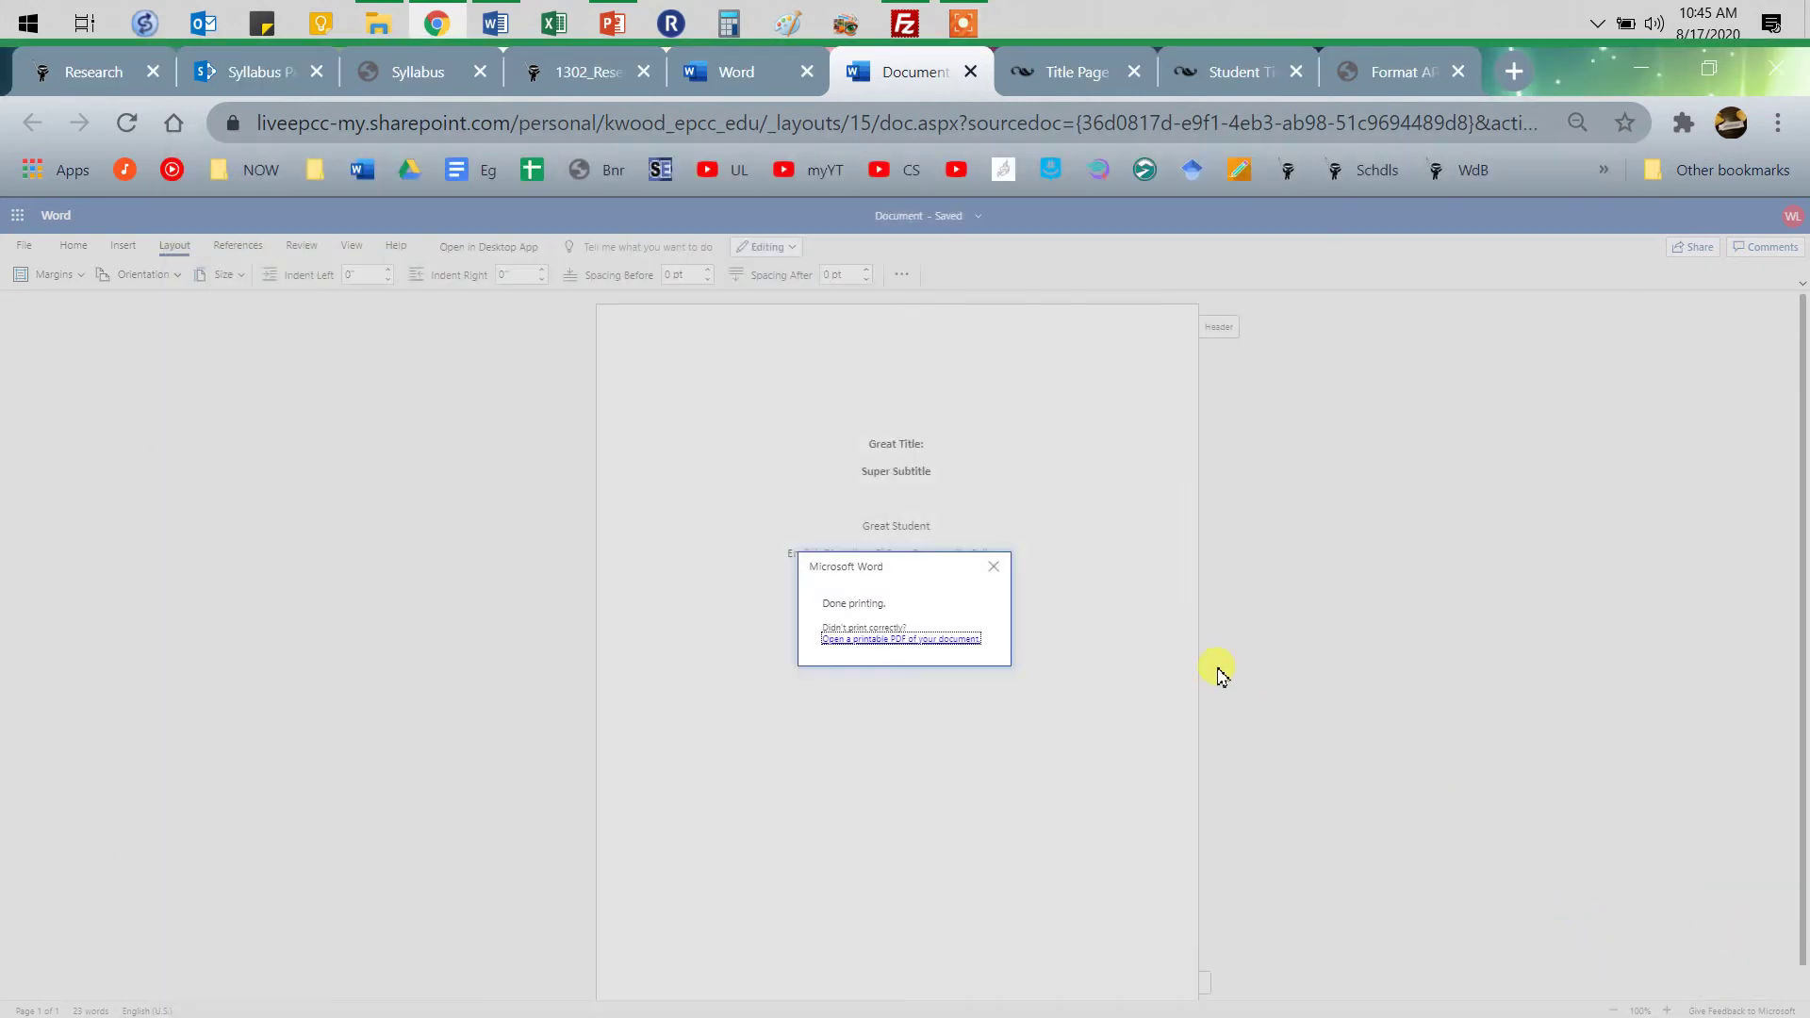
pyautogui.click(994, 567)
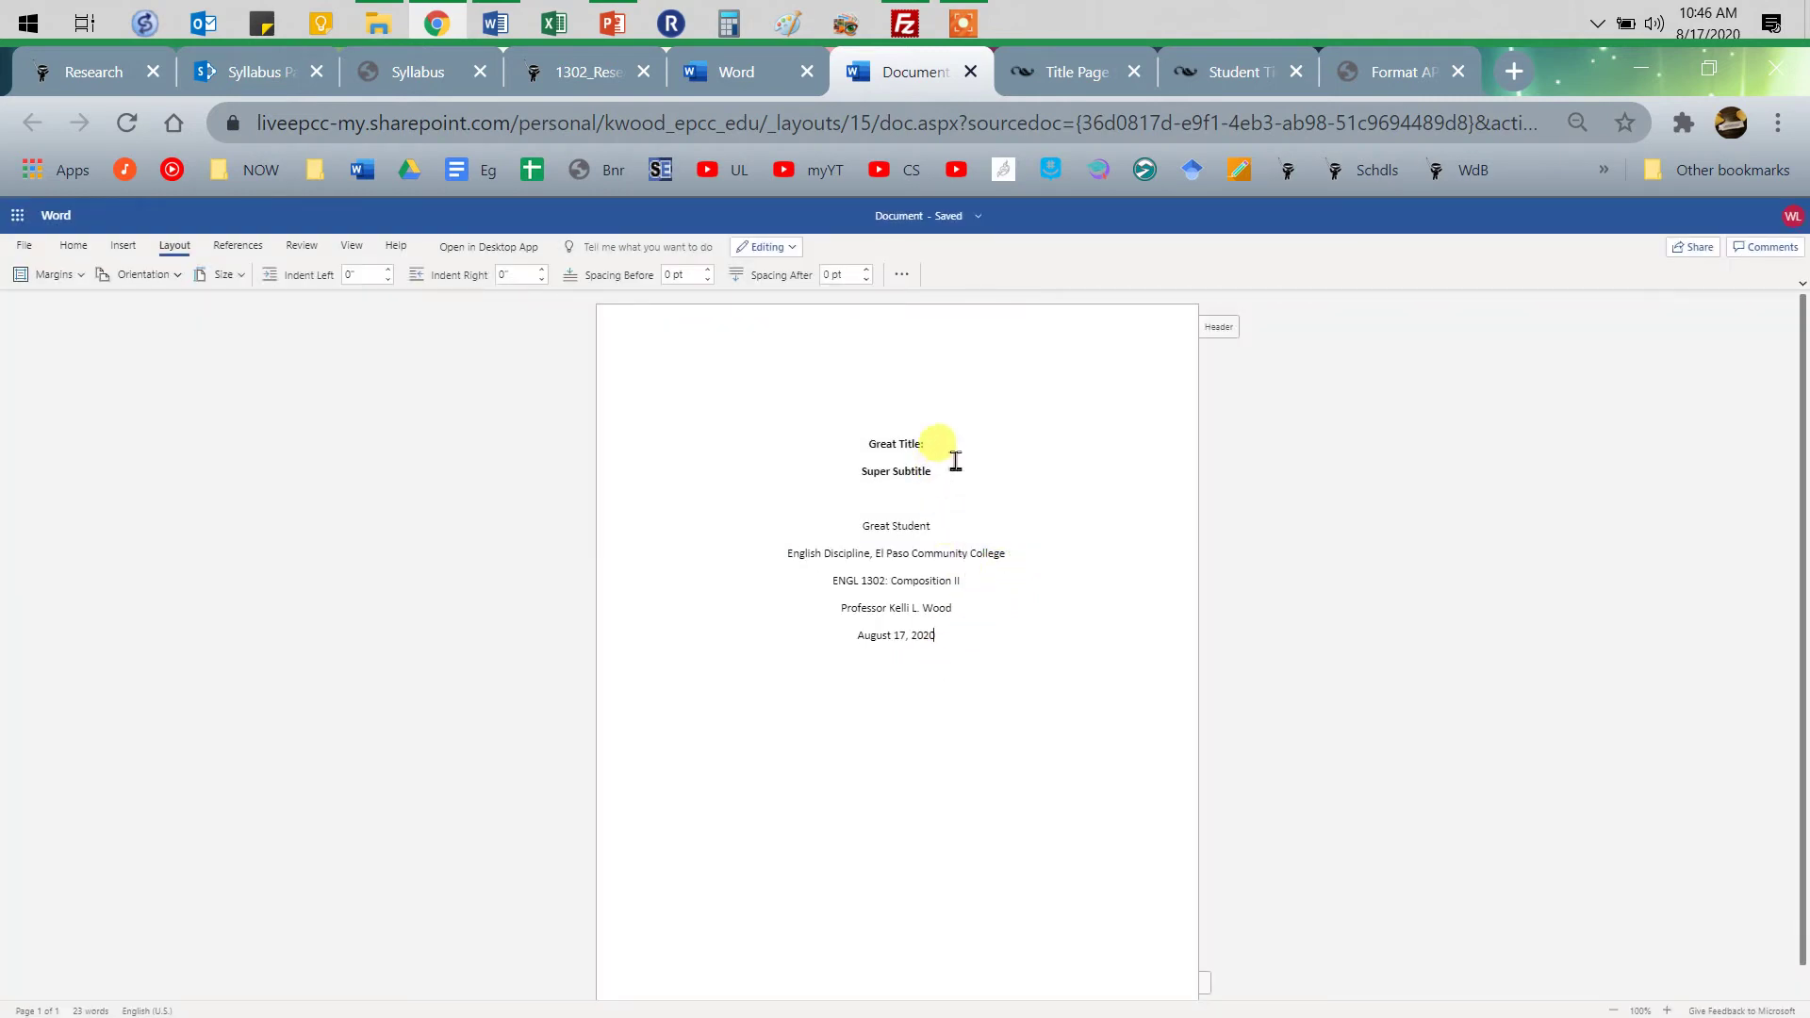
# Step: Start page 2 after the date line and paste the title and subtitle onto it
pyautogui.moveTo(948, 474); pyautogui.dragTo(811, 432)
pyautogui.hotkey('ctrl', 'c')
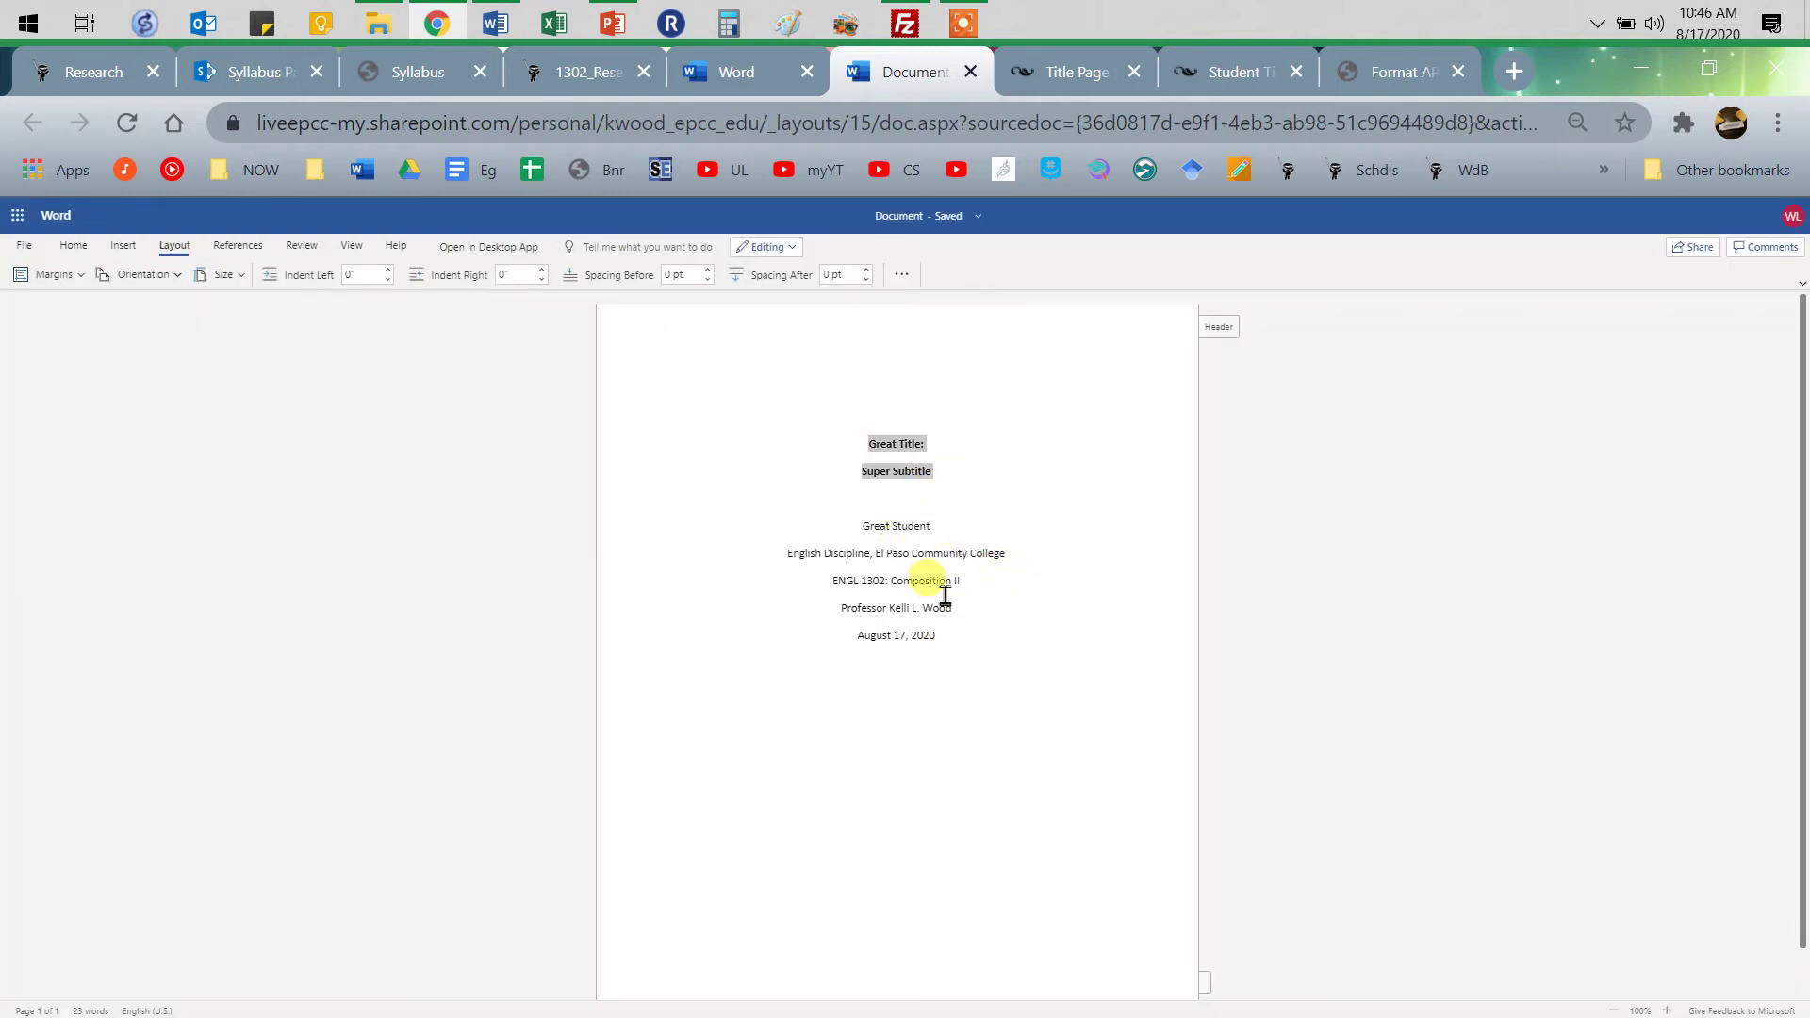
pyautogui.click(950, 642)
pyautogui.hotkey('ctrl', 'Return')
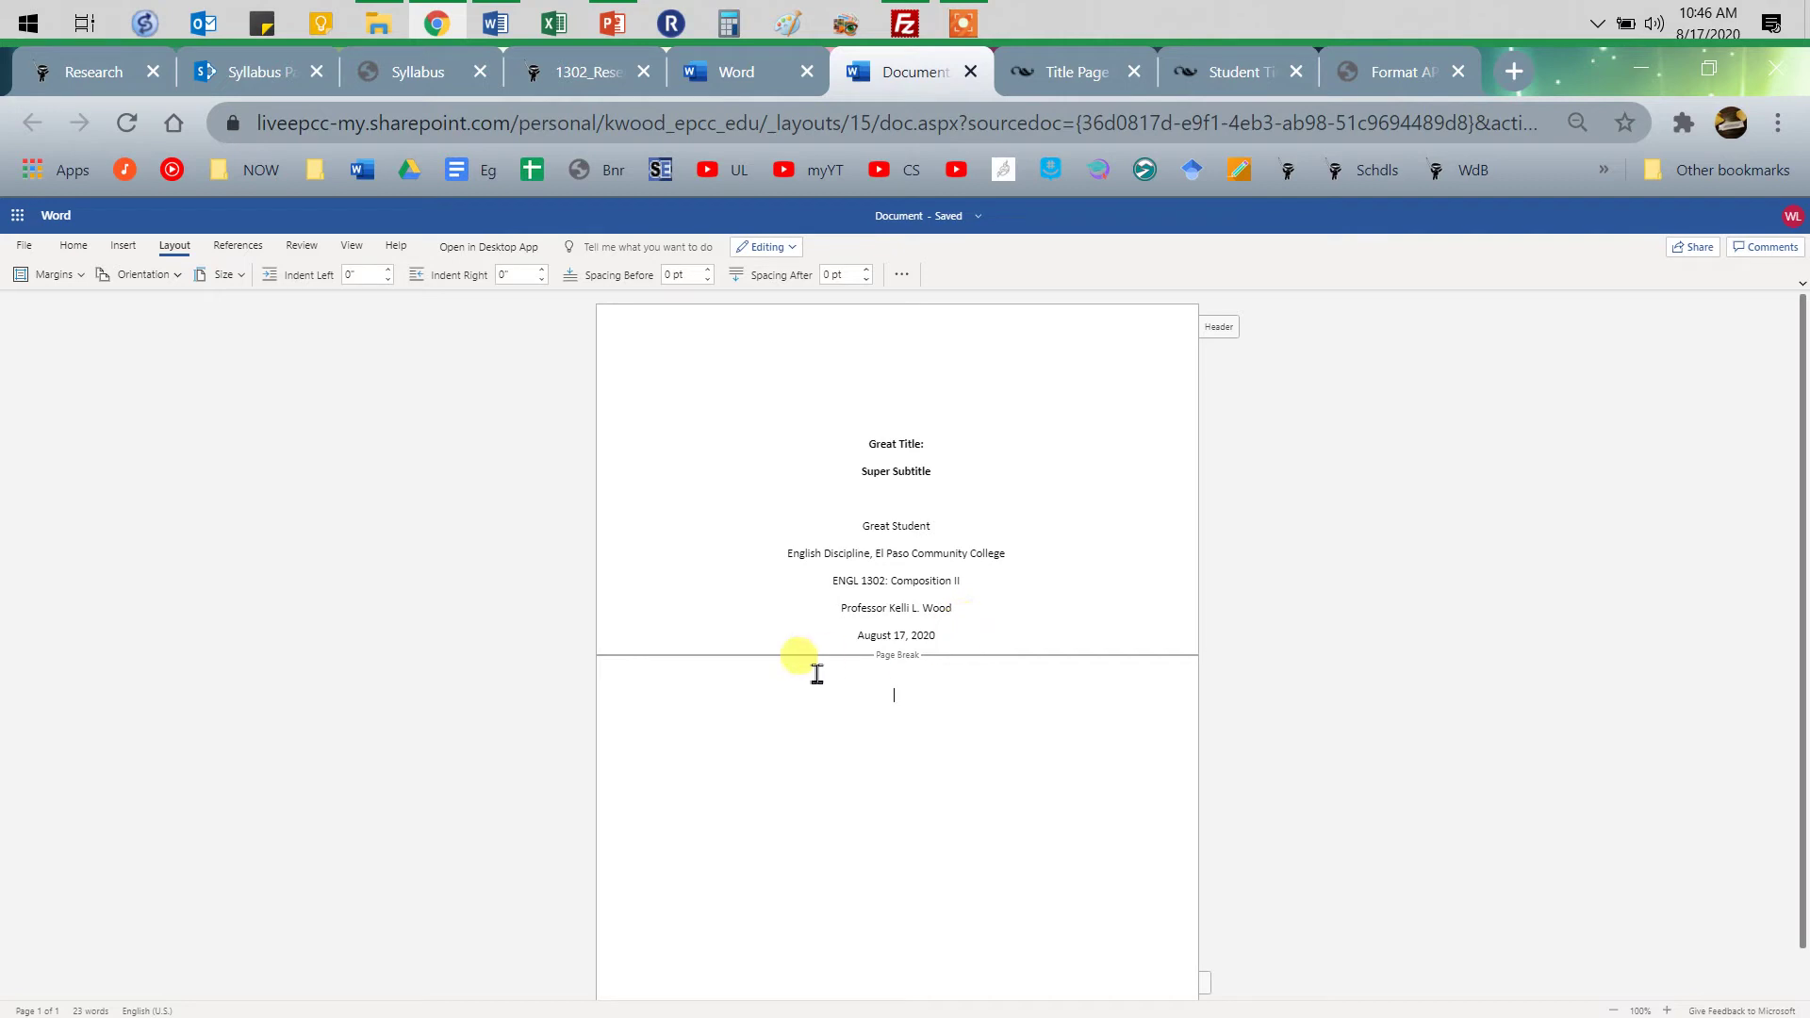
pyautogui.hotkey('ctrl', 'v')
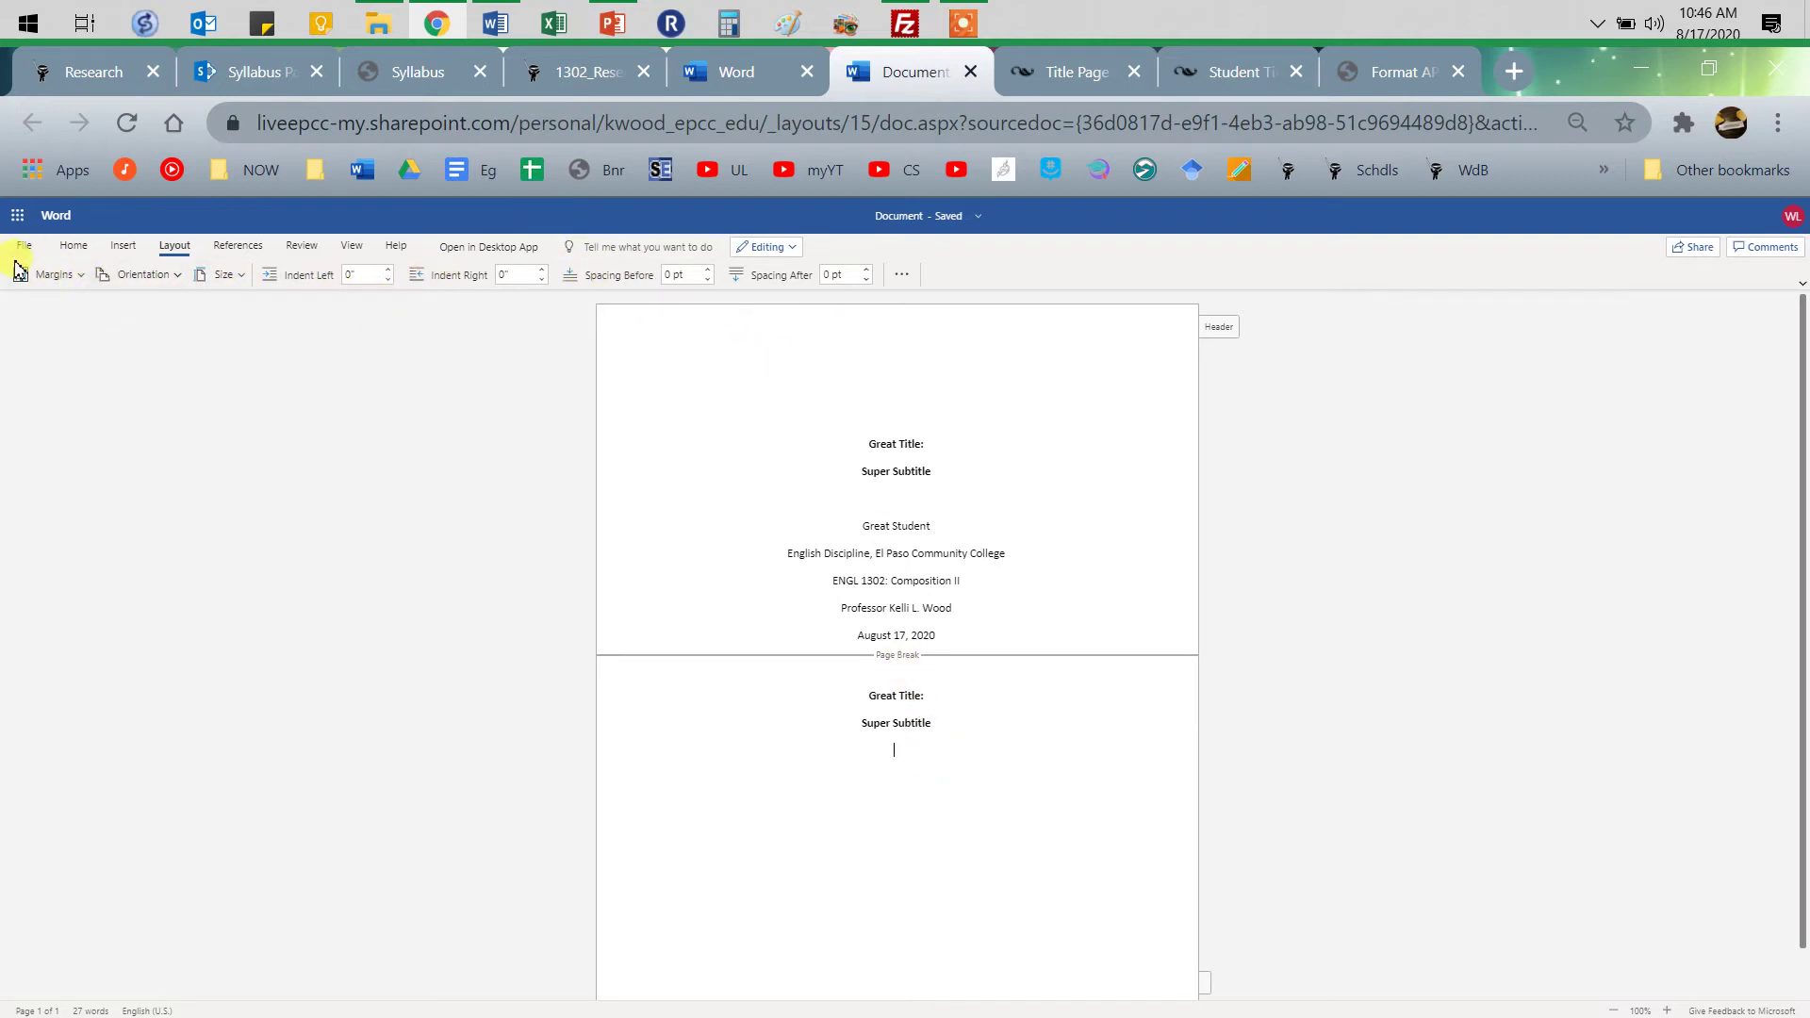
# Step: Left-align the body paragraph and type placeholder filler text
pyautogui.click(72, 247)
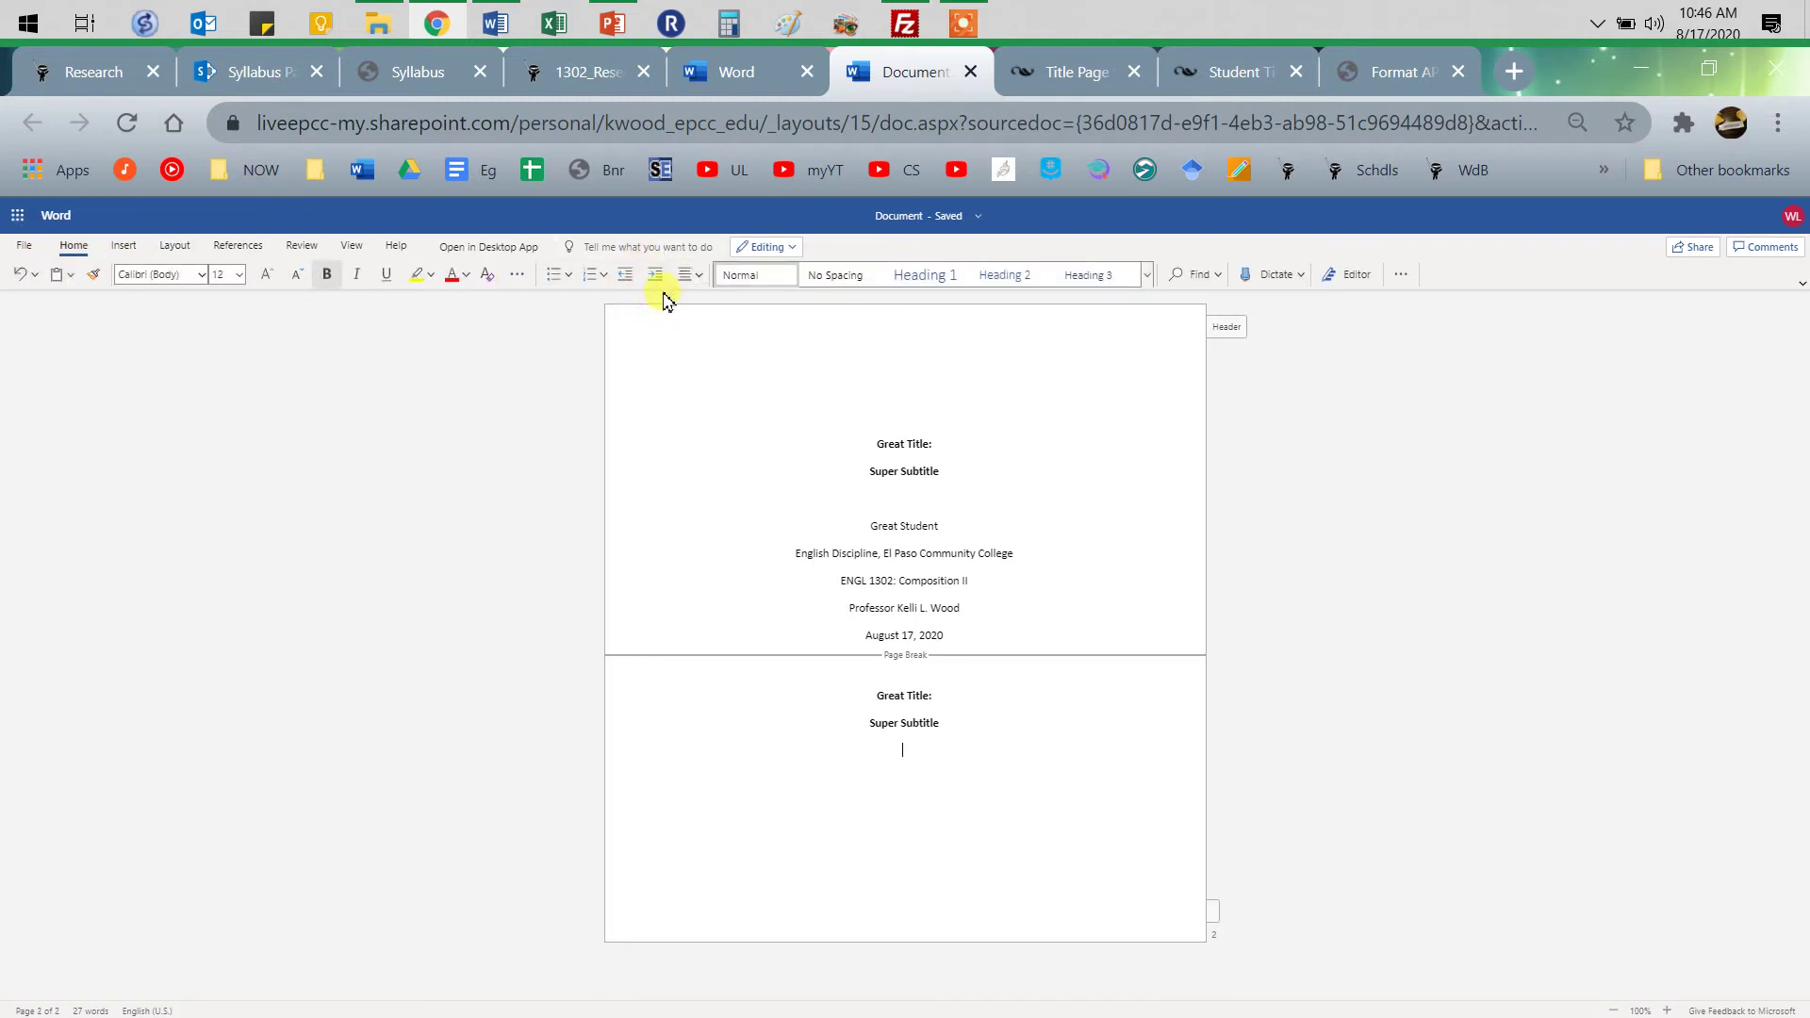
pyautogui.click(688, 275)
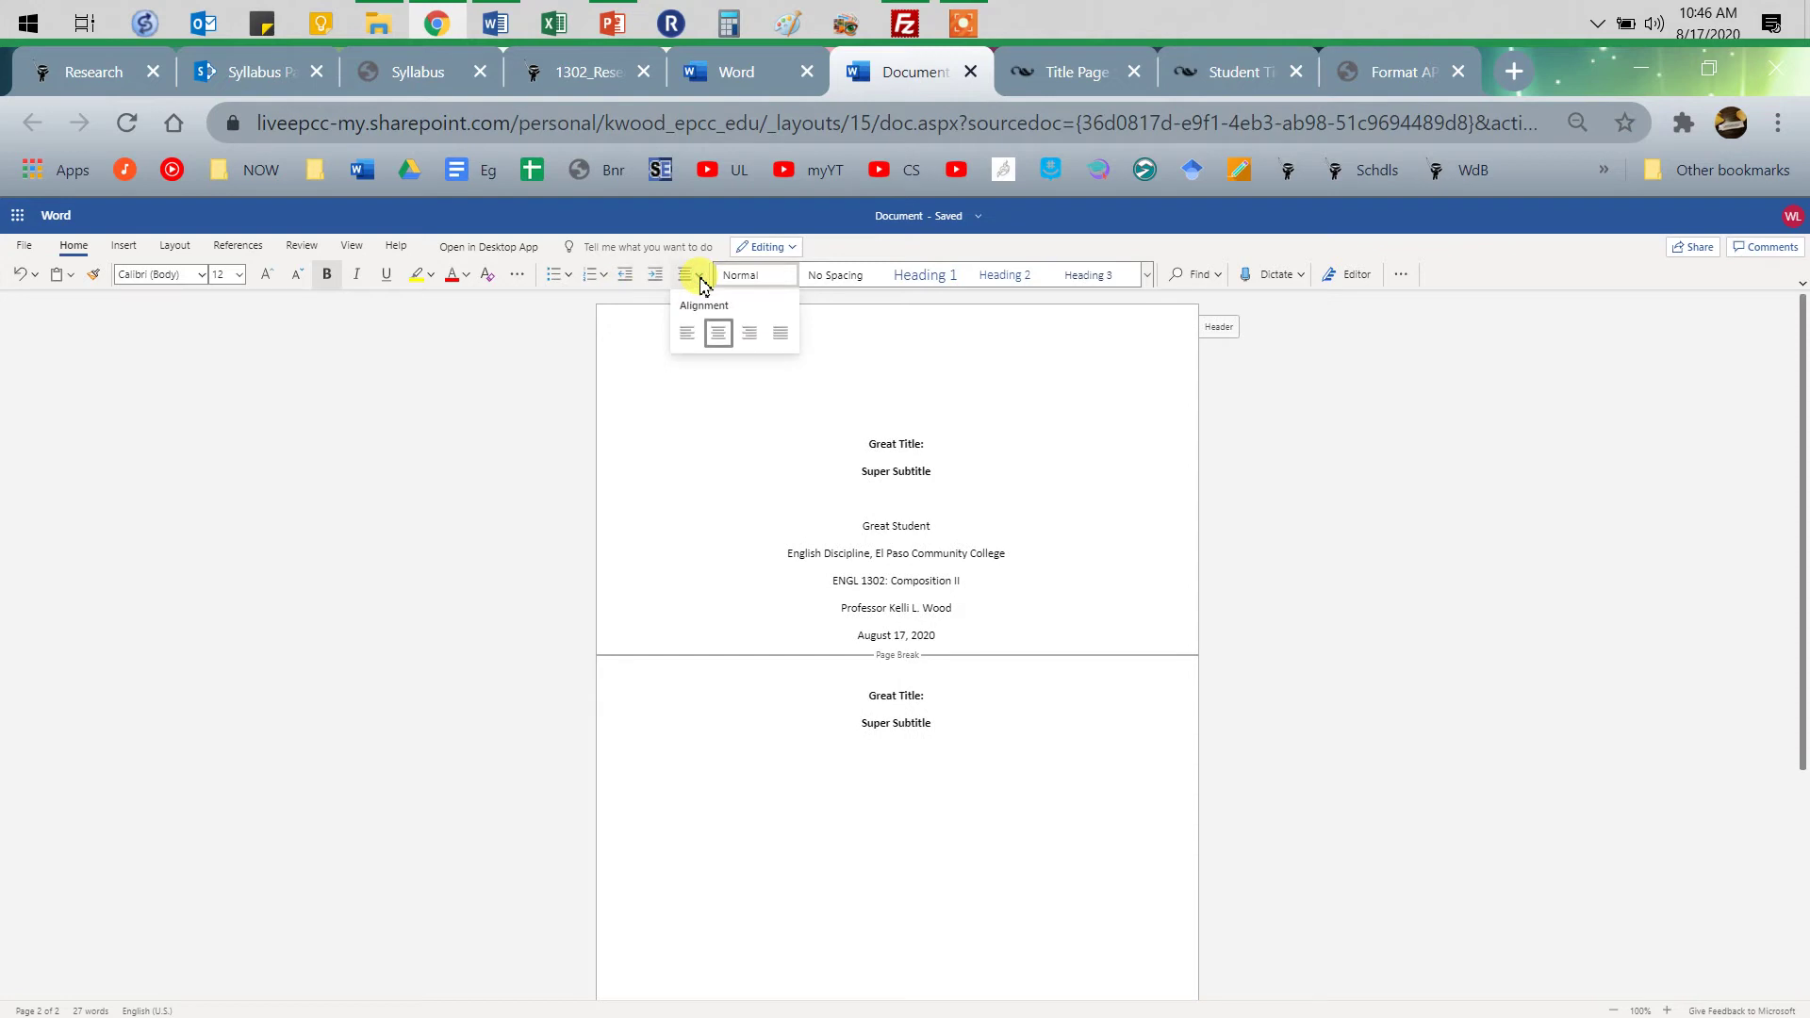
pyautogui.click(684, 337)
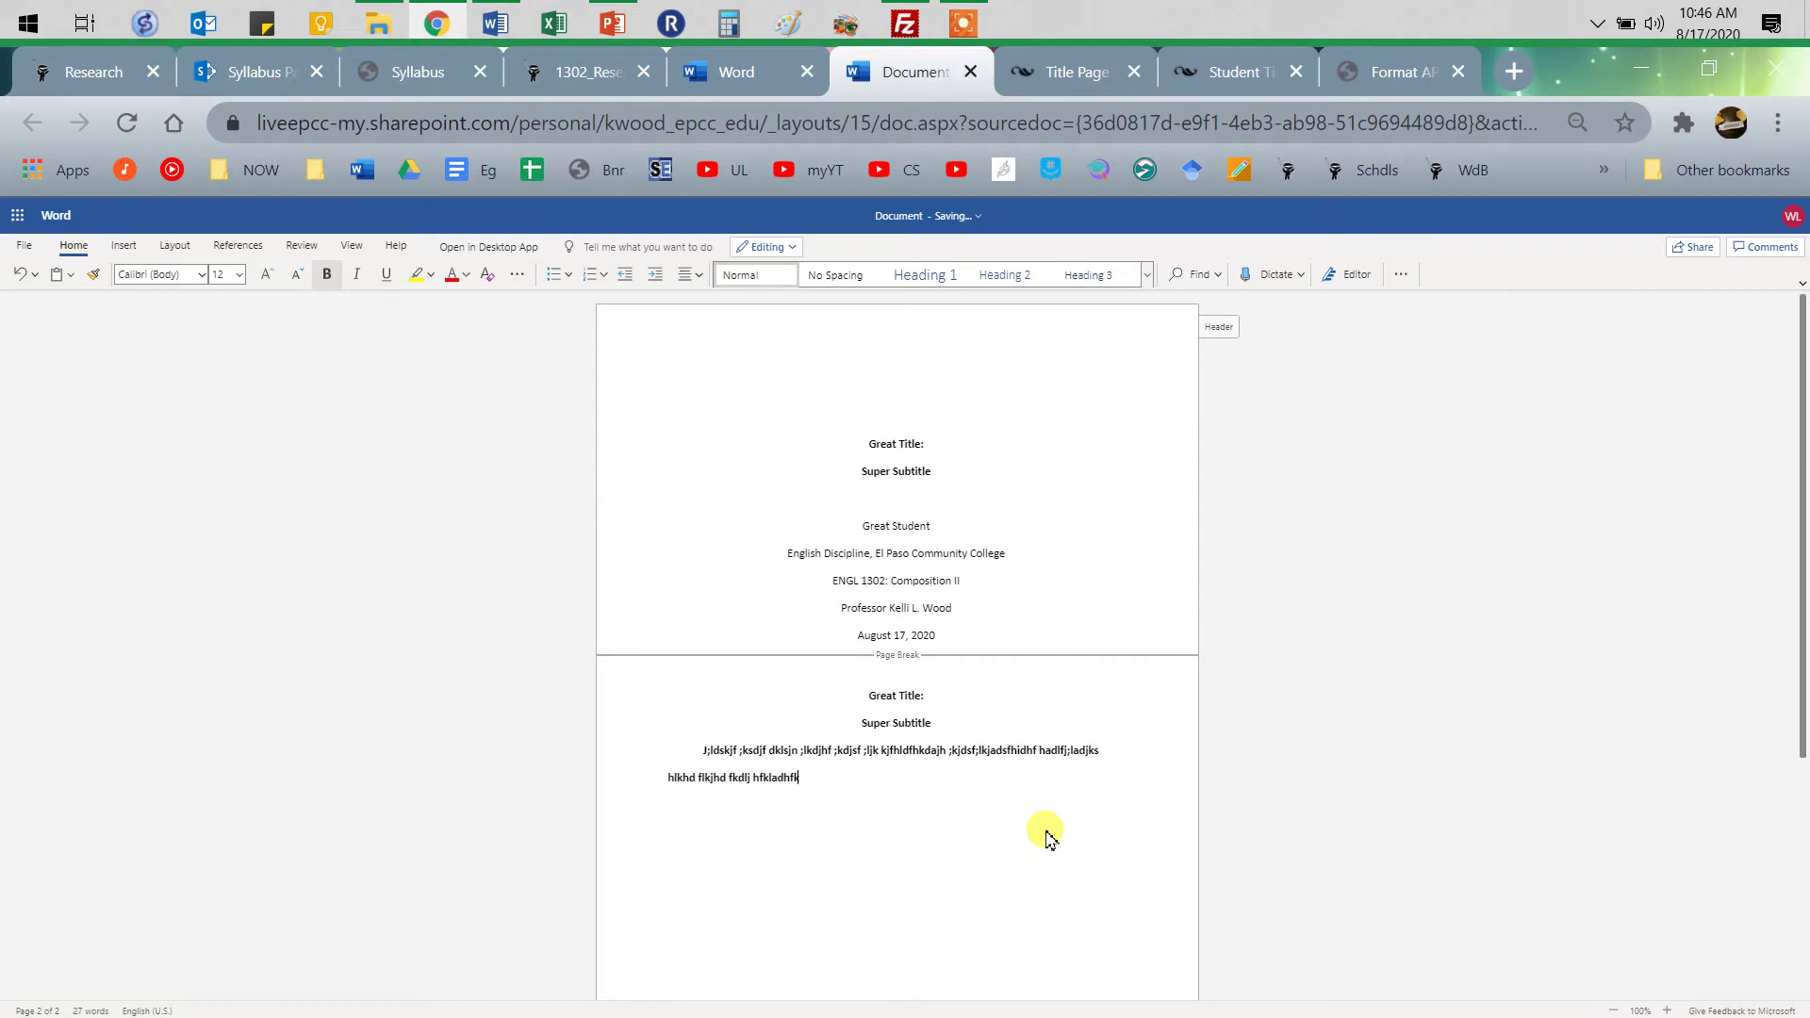
pyautogui.write('fadsf')
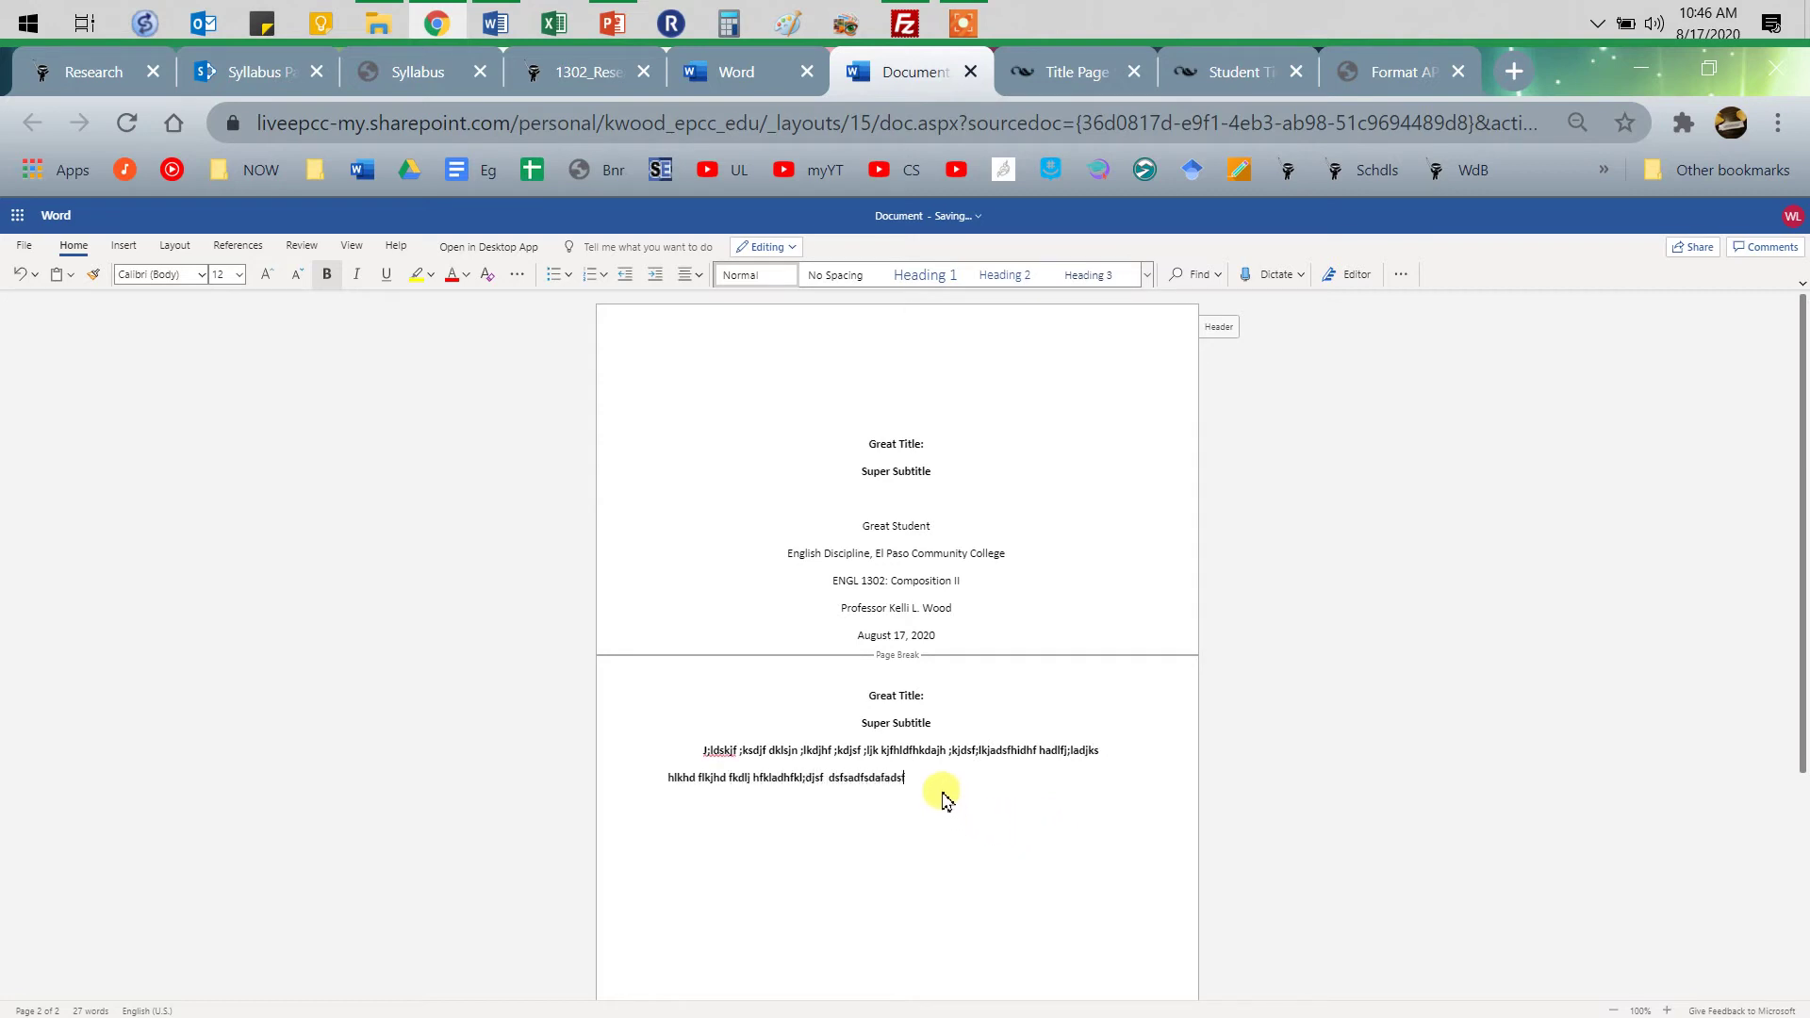
# Step: Paste copies of the filler text to build additional body paragraphs
pyautogui.moveTo(928, 785); pyautogui.dragTo(823, 750)
pyautogui.hotkey('ctrl', 'c')
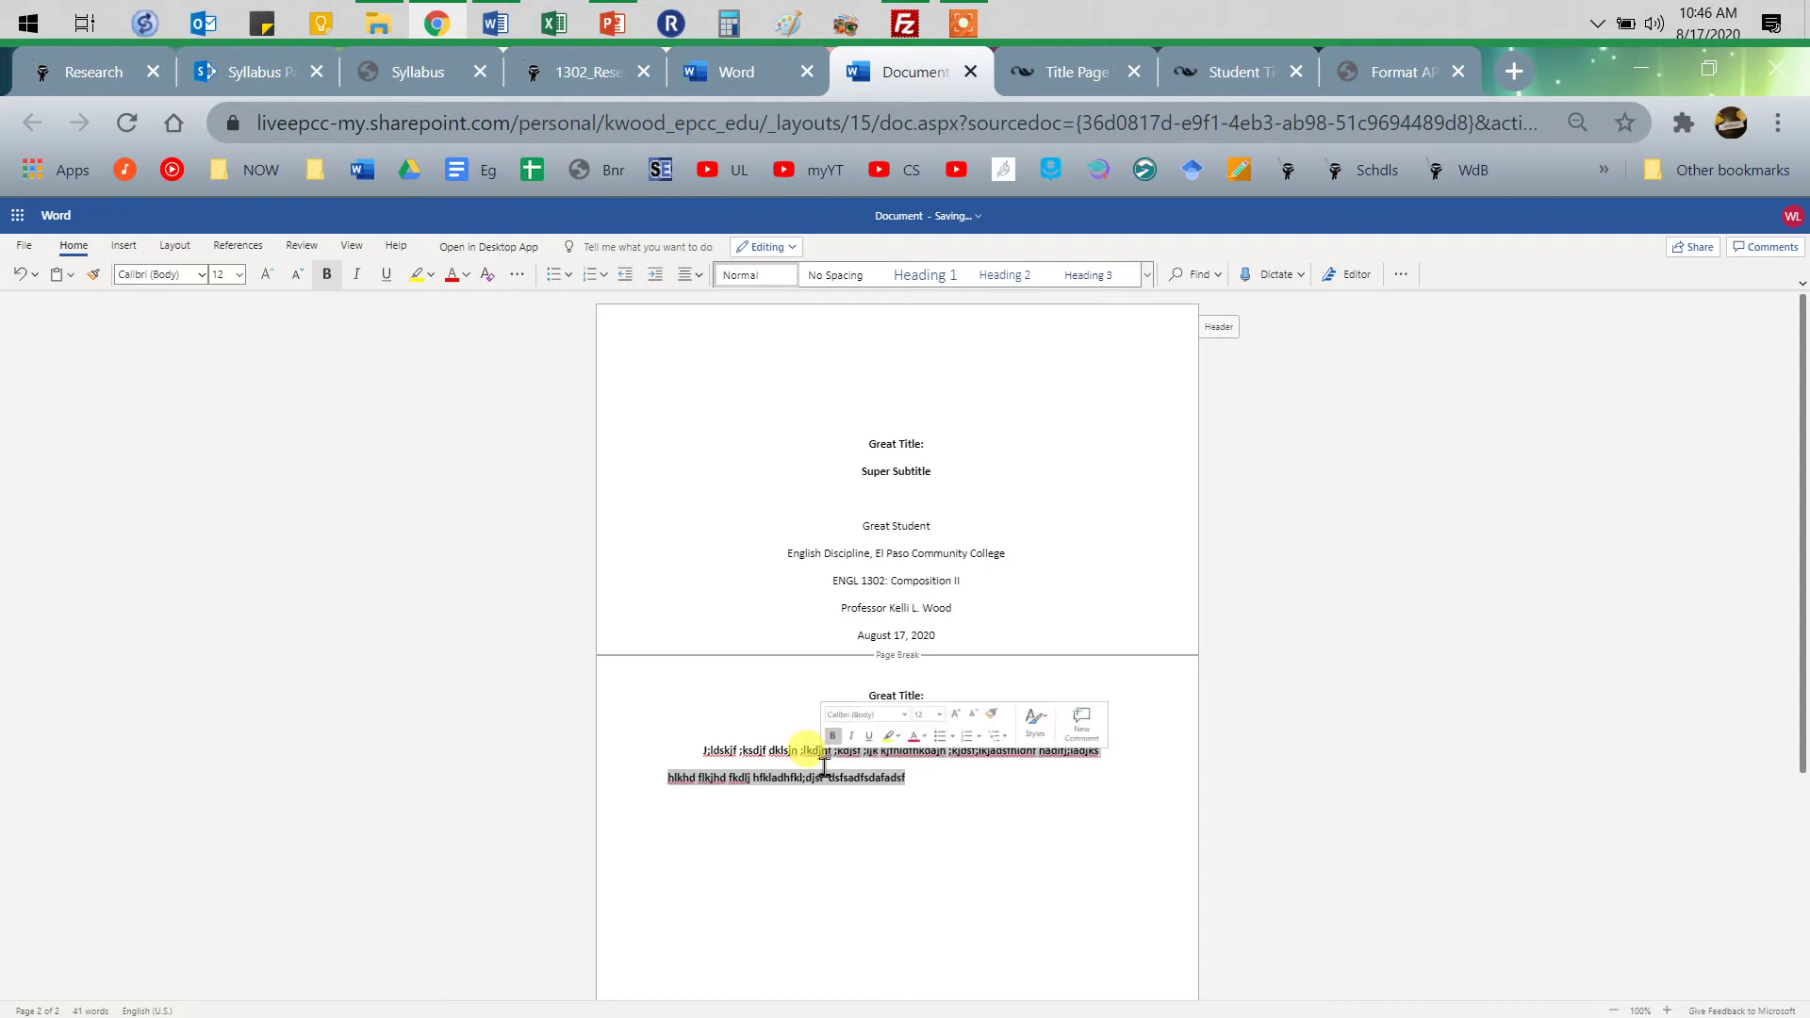
pyautogui.click(925, 782)
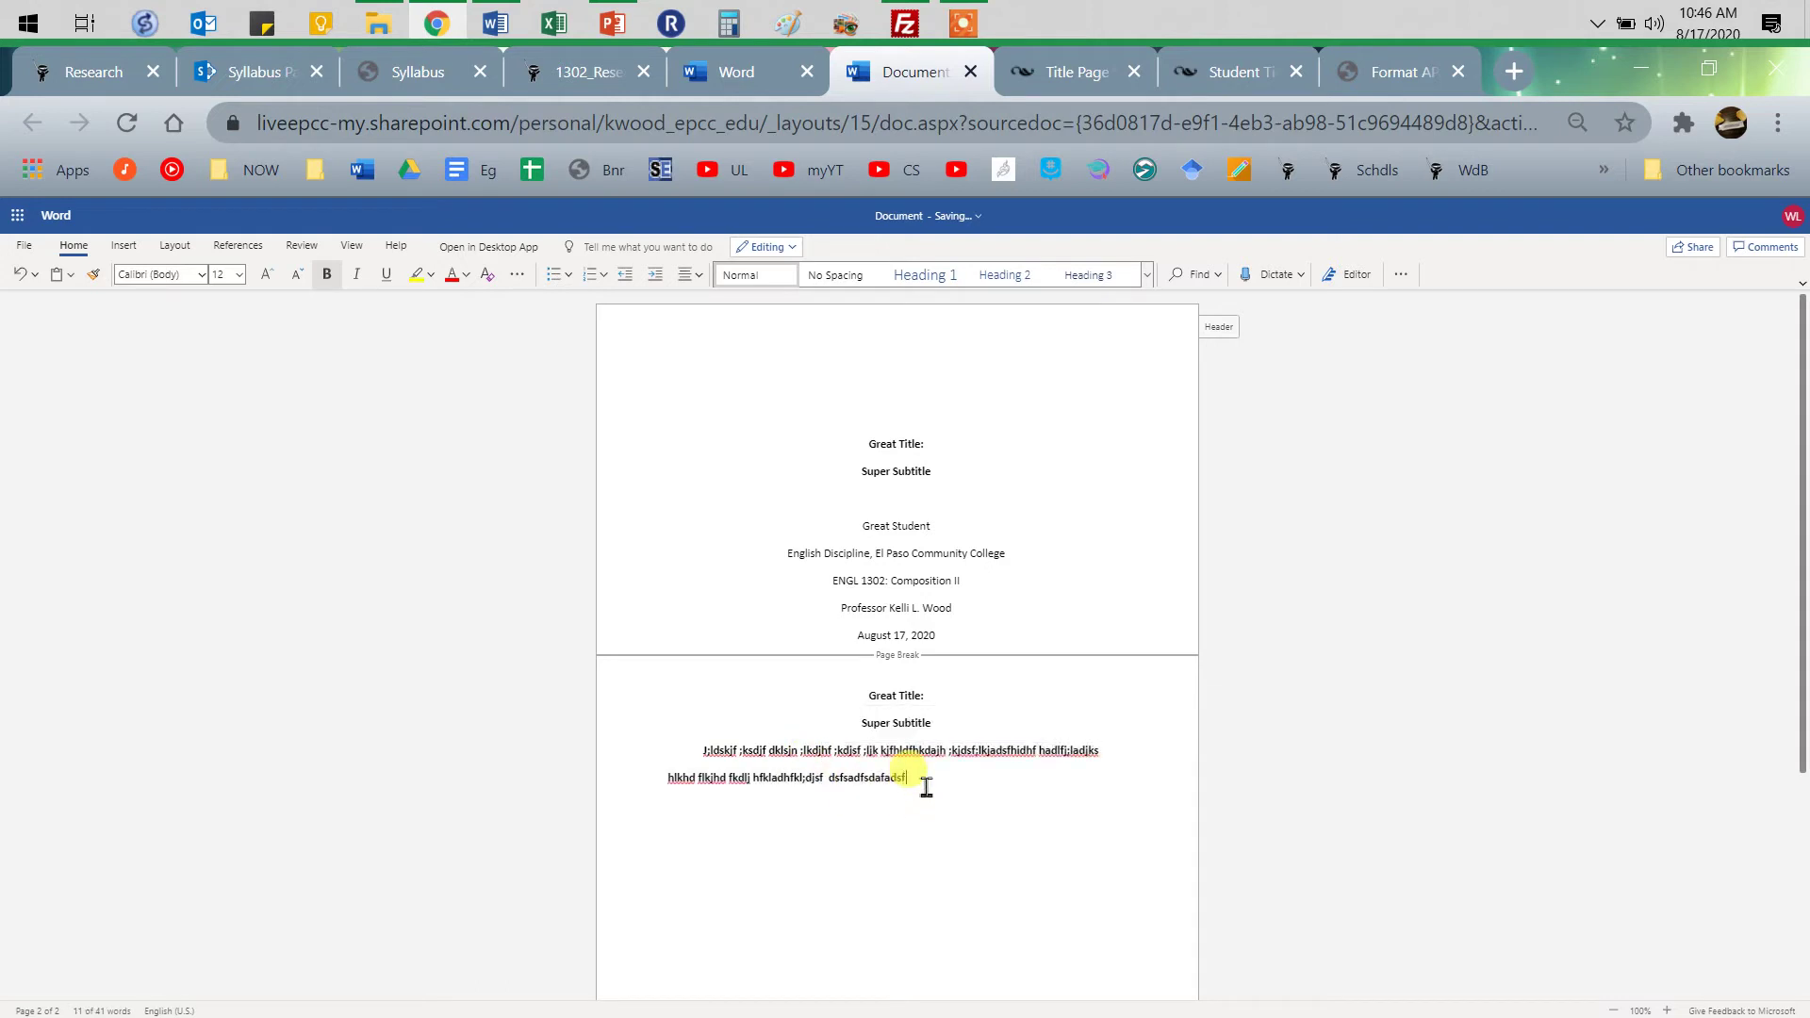
pyautogui.hotkey('ctrl', 'v')
pyautogui.hotkey('ctrl', 'v')
pyautogui.hotkey('ctrl', 'v')
pyautogui.hotkey('ctrl', 'v')
pyautogui.press('Return')
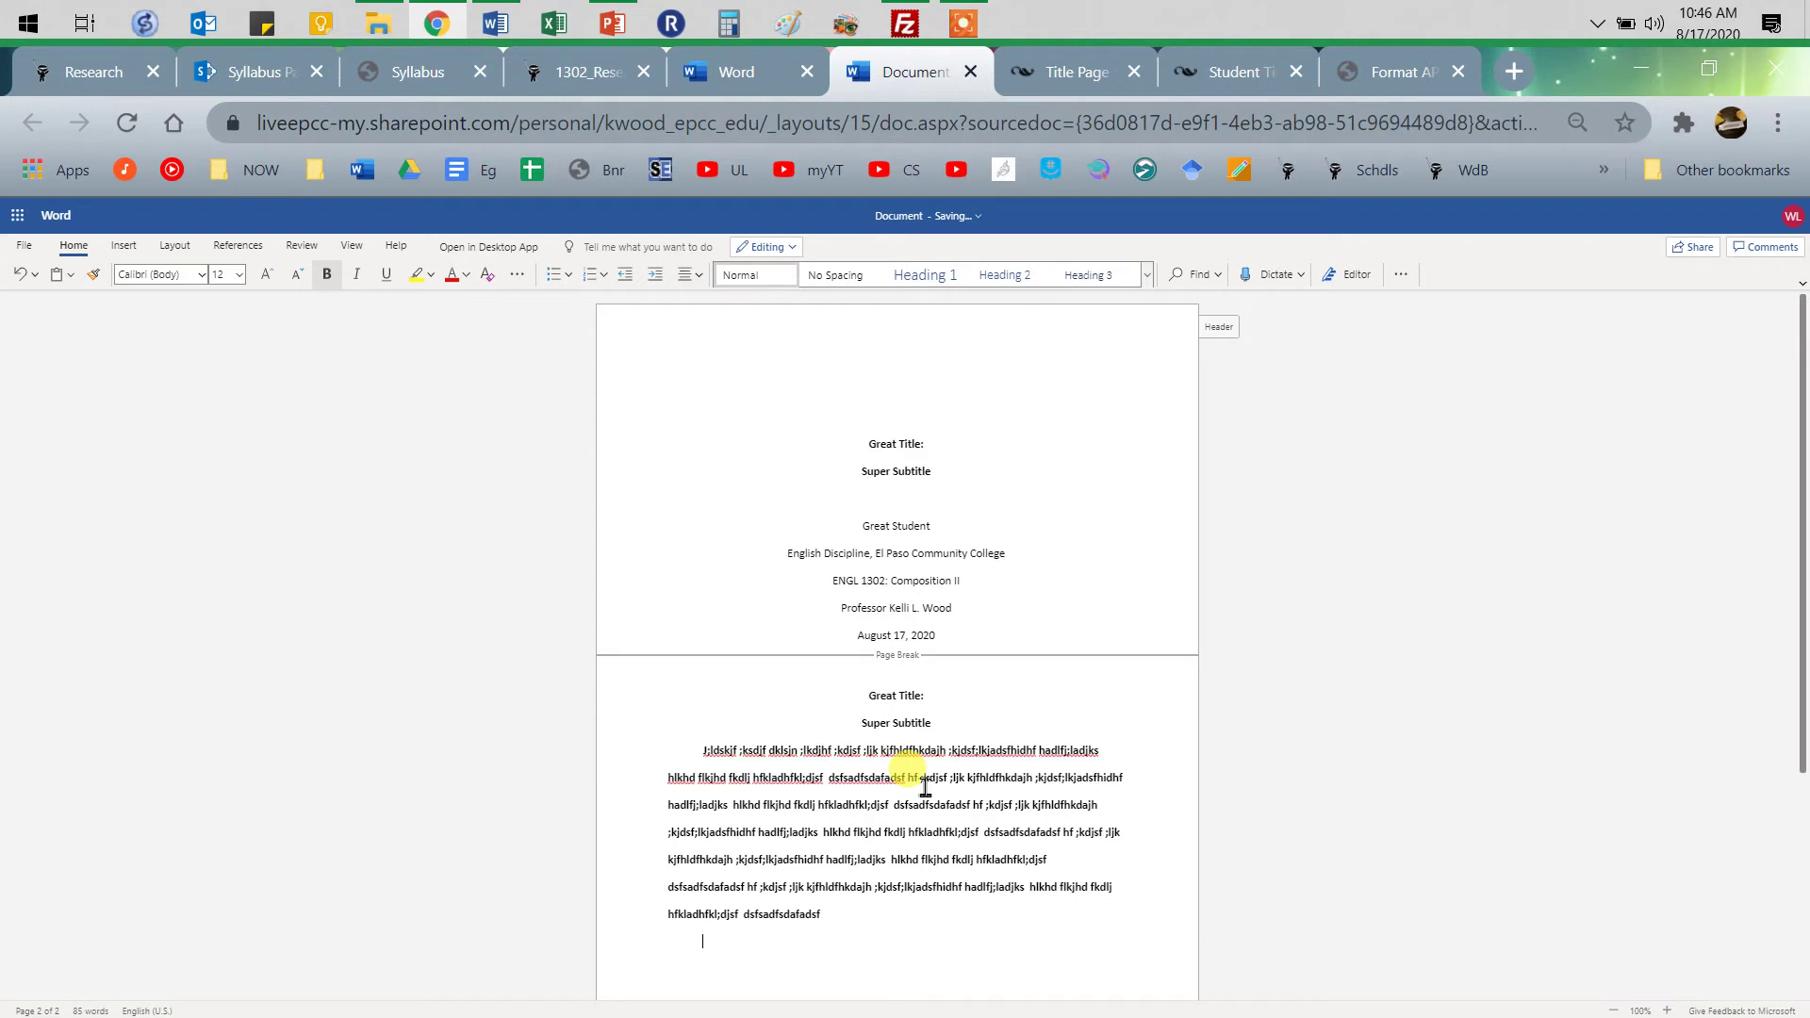
pyautogui.hotkey('ctrl', 'f')
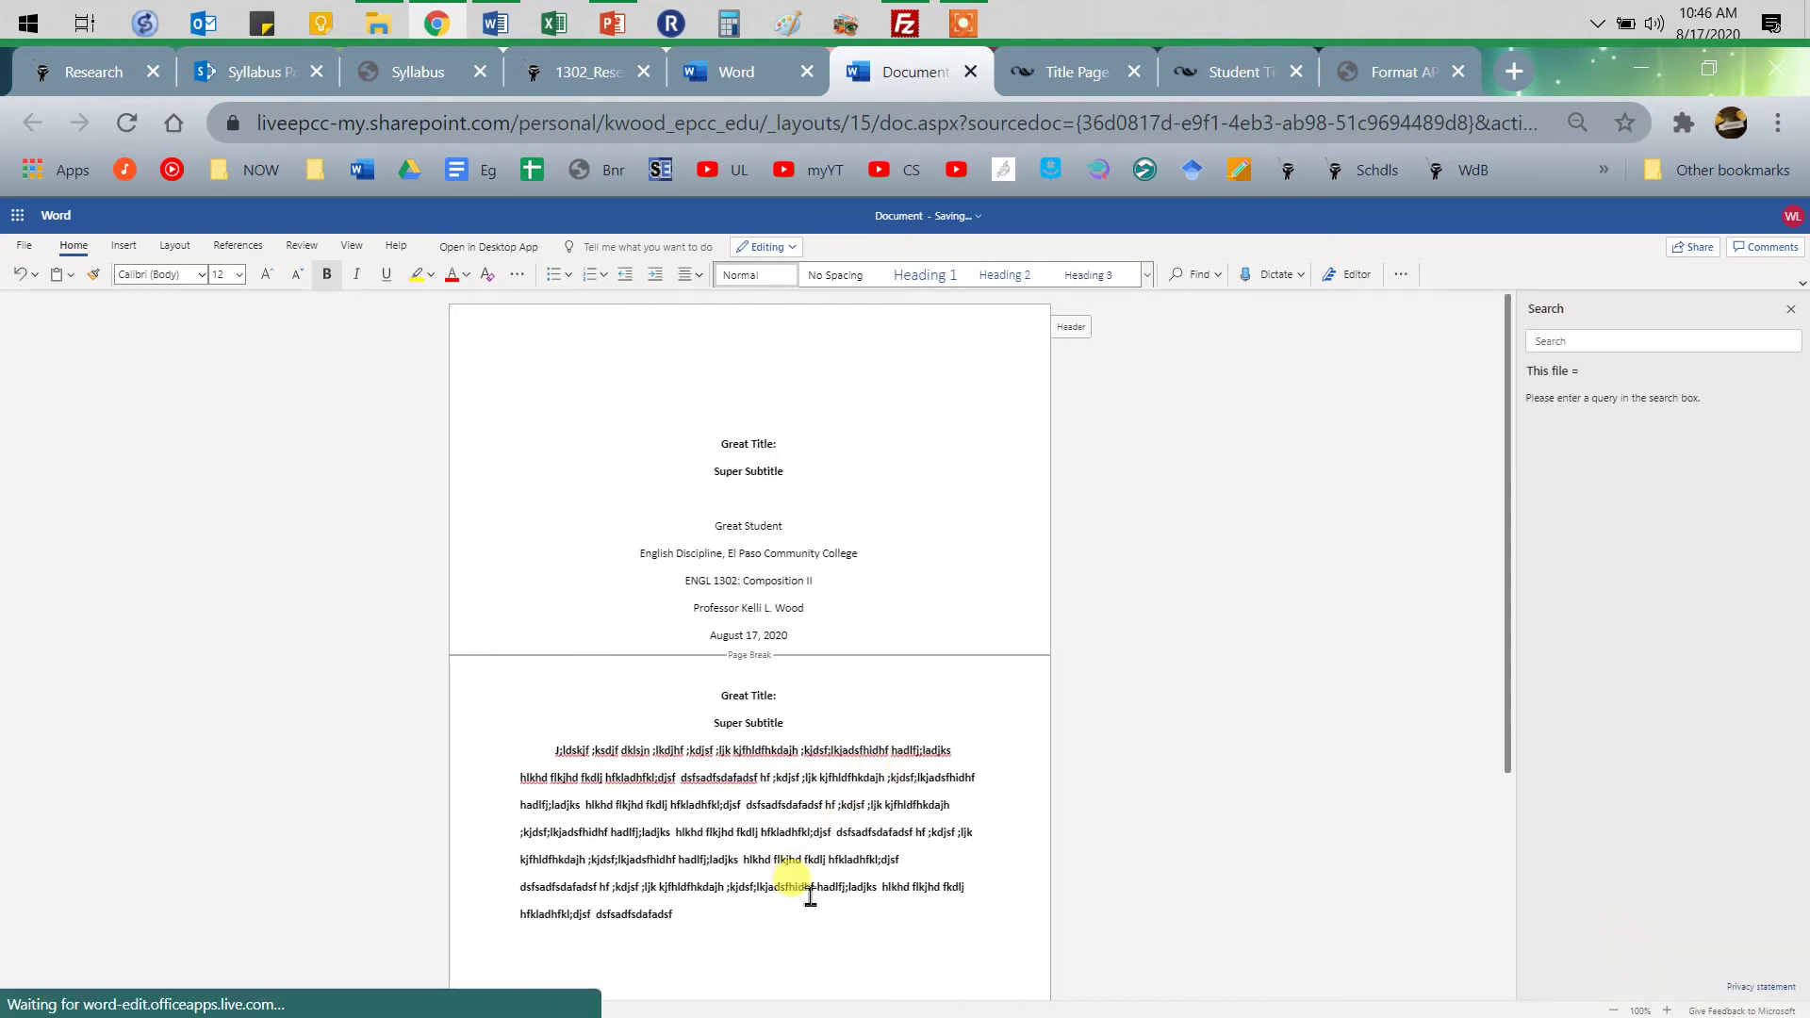
pyautogui.click(784, 913)
pyautogui.press('Return')
pyautogui.write('hf ;kdjsf ;ljk kjfhldfhkdajh ;kjdsf;lkjadsfhidhf hadlfj;ladjks  hlkhd flkjhd fkdlj hfkladhfkl;djsf  dsfsadfsdafadsf hf ;kdjsf ;ljk kjfhldfhkdajh ;kjdsf;lkjadsfhidhf hadlfj;ladjks  hlkhd flkjhd fkdlj hfkladhfkl;djsf  dsfsadfsdafadsf')
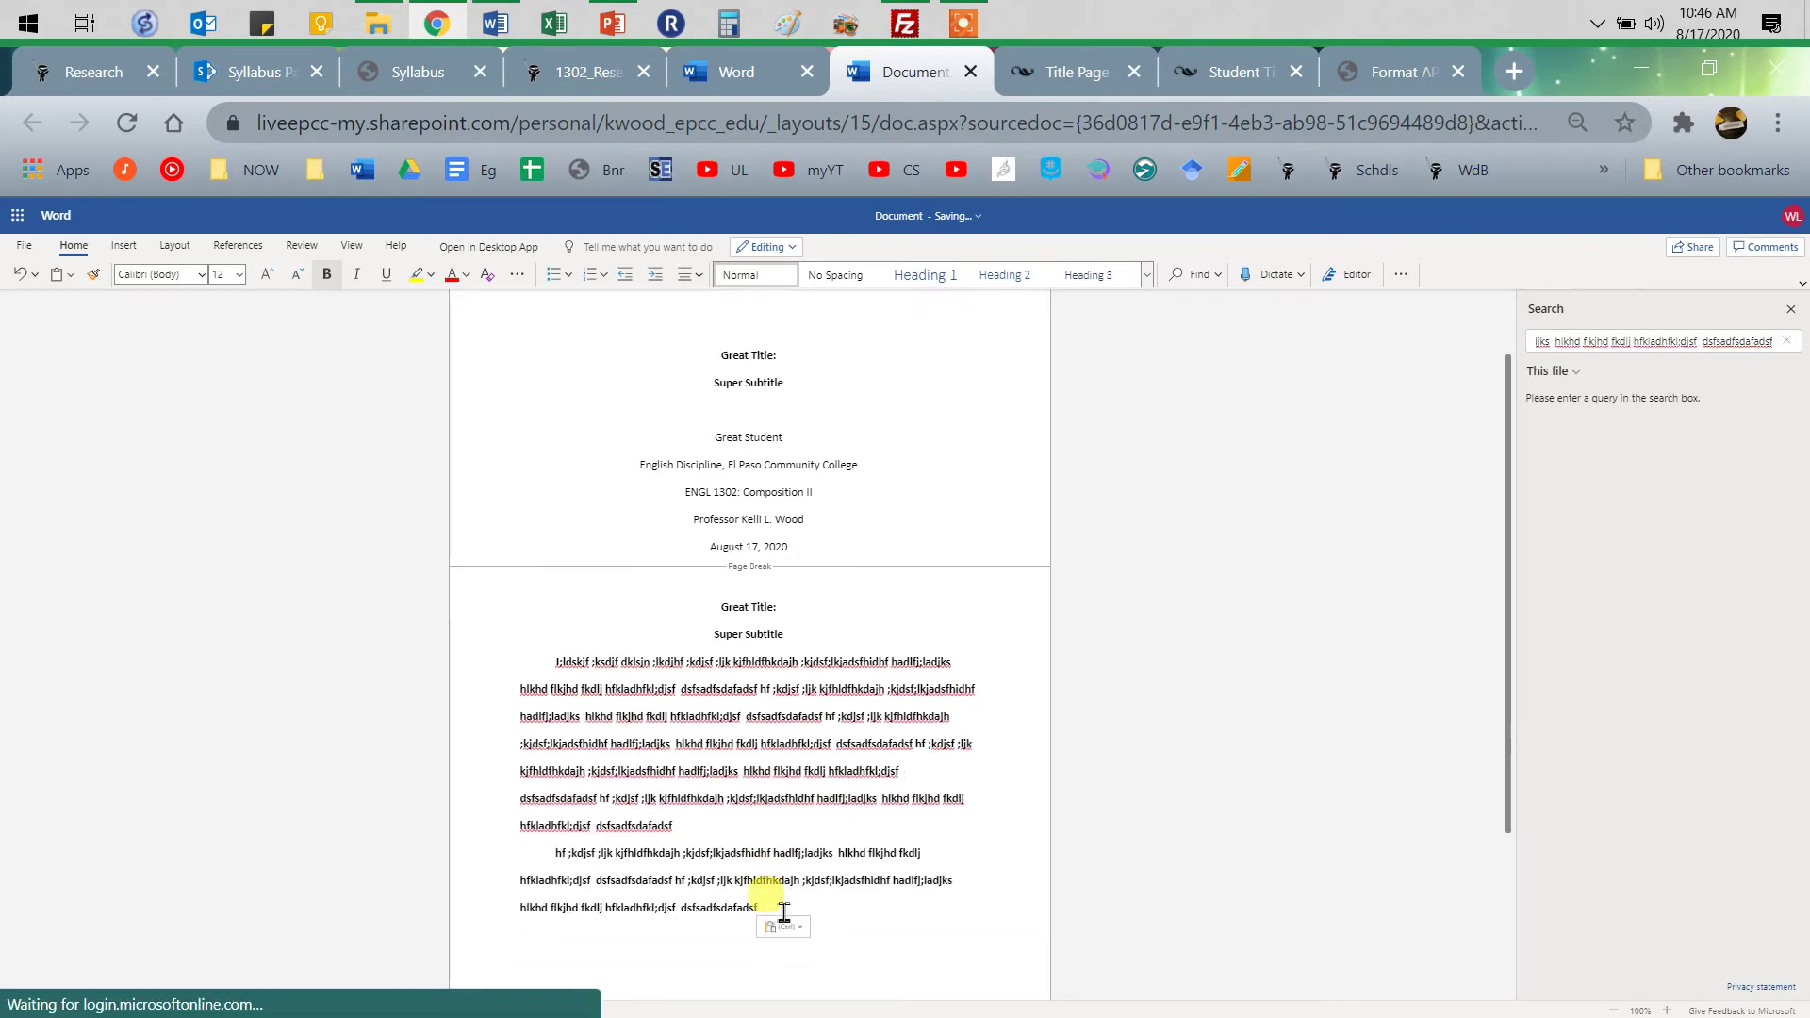
# Step: Paste one more filler paragraph and close the Search pane
pyautogui.click(1697, 336)
pyautogui.hotkey('ctrl', 'v')
pyautogui.click(1791, 309)
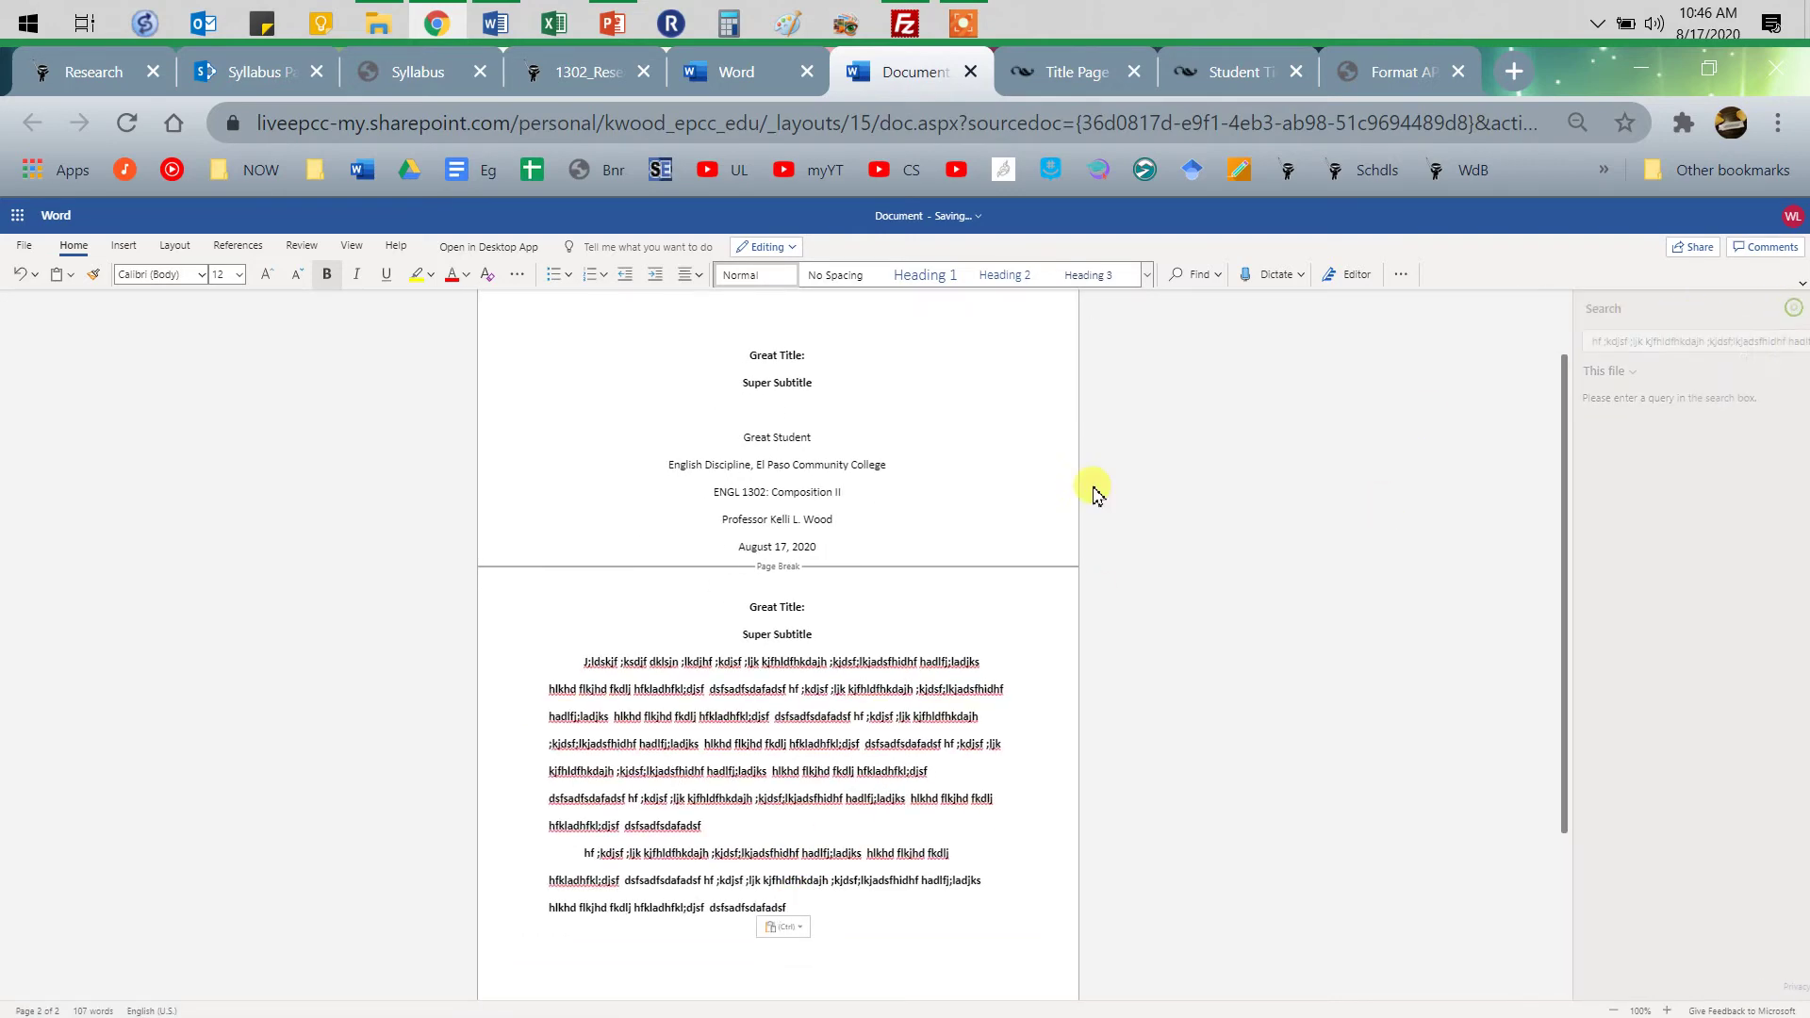
pyautogui.scroll(-3, 923, 745)
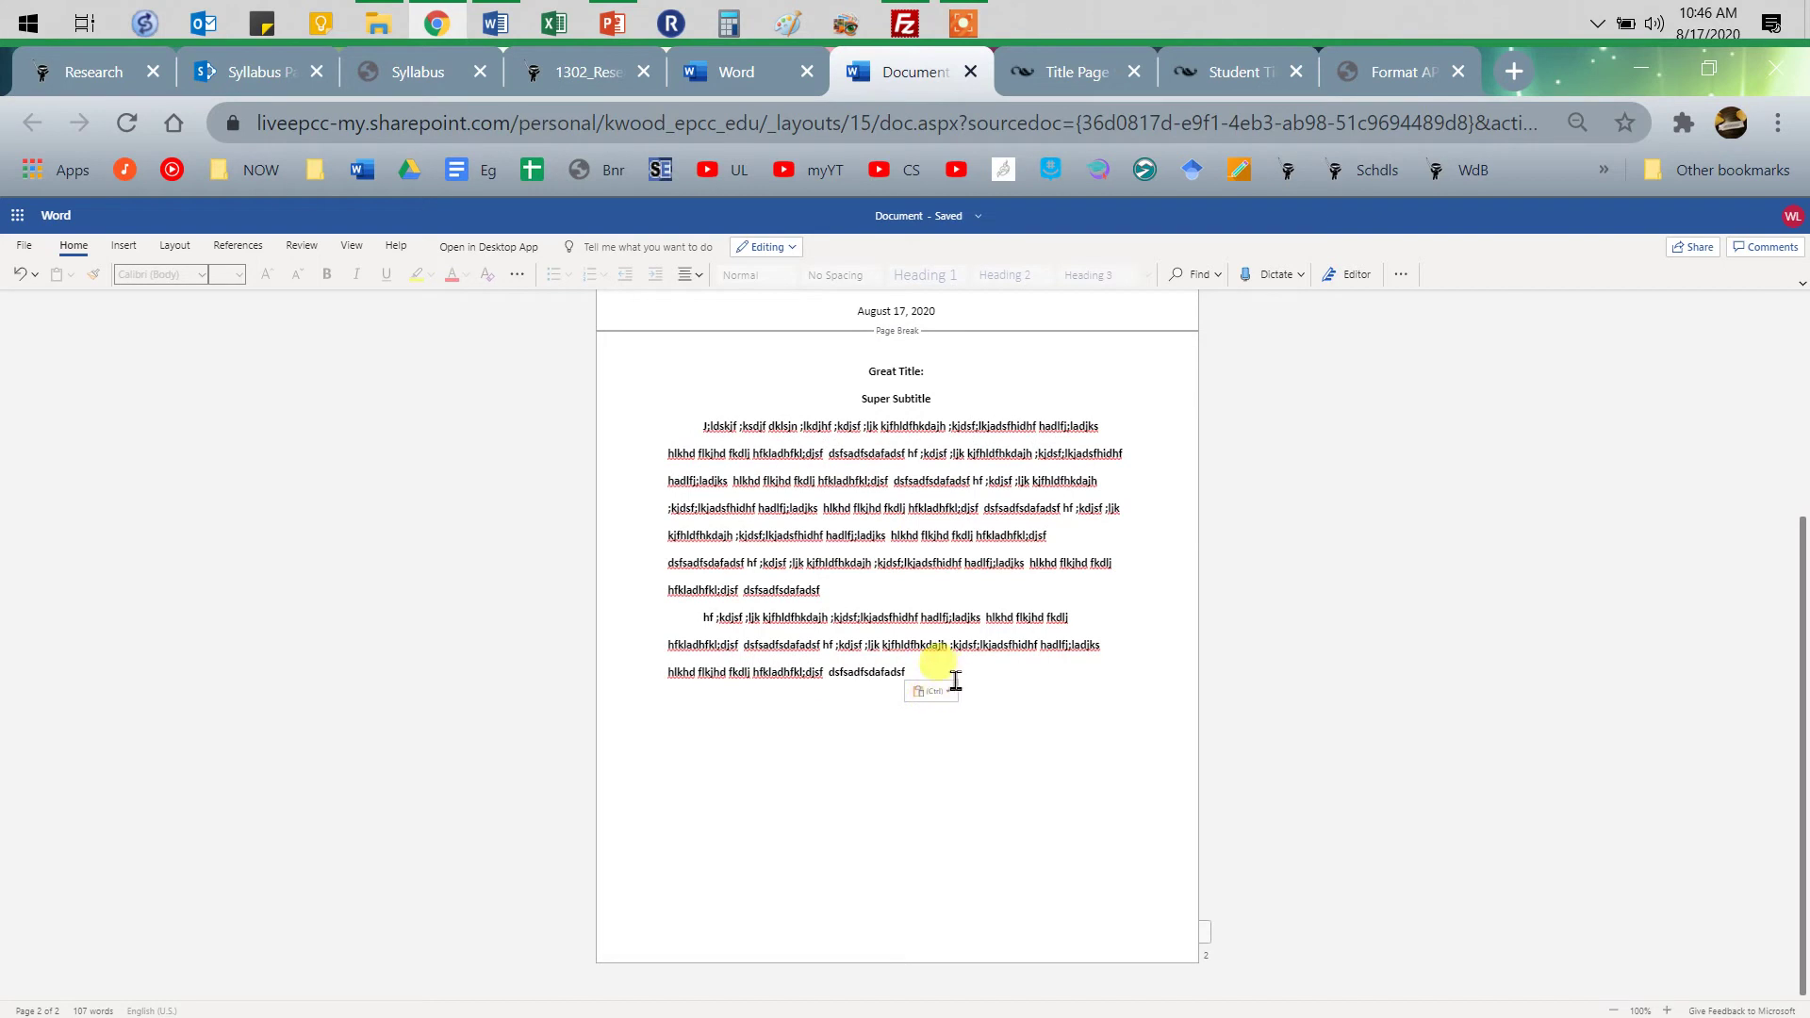
pyautogui.click(952, 677)
pyautogui.scroll(2, 1102, 689)
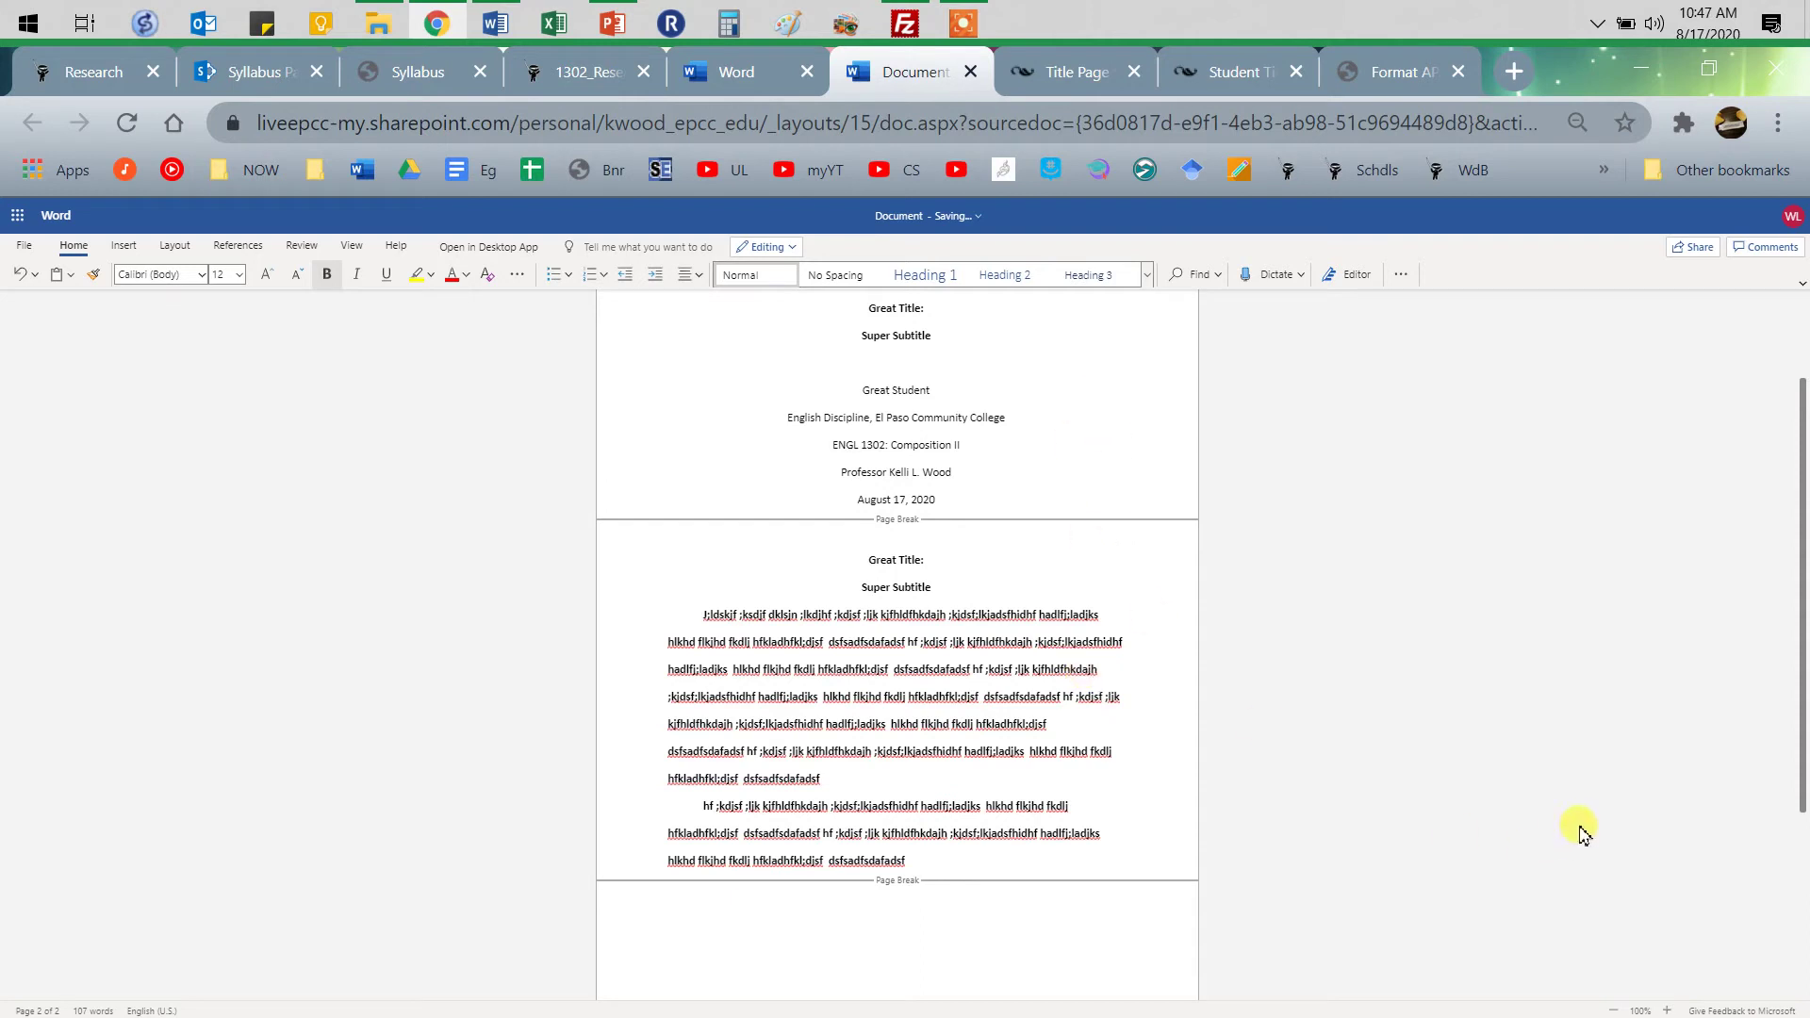
pyautogui.click(349, 244)
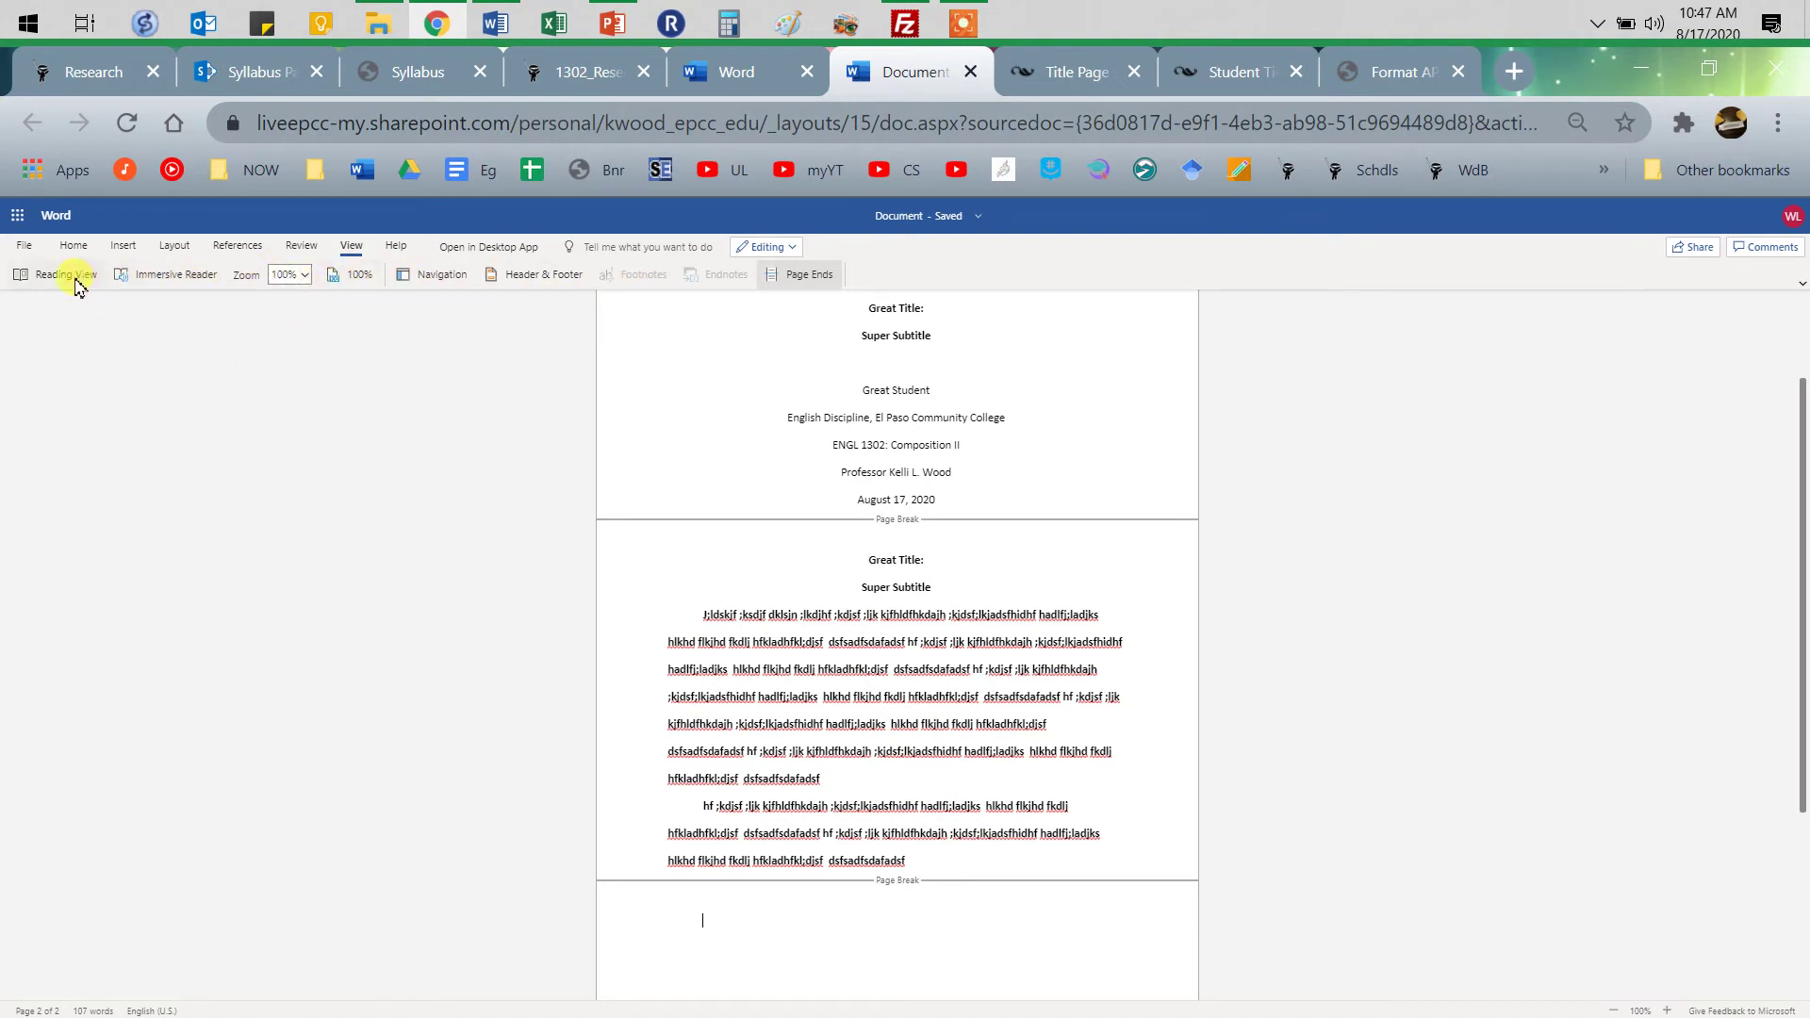
# Step: Switch to Reading View and scroll through the three pages, including the new blank third page
pyautogui.scroll(-3, 958, 607)
pyautogui.scroll(1, 942, 597)
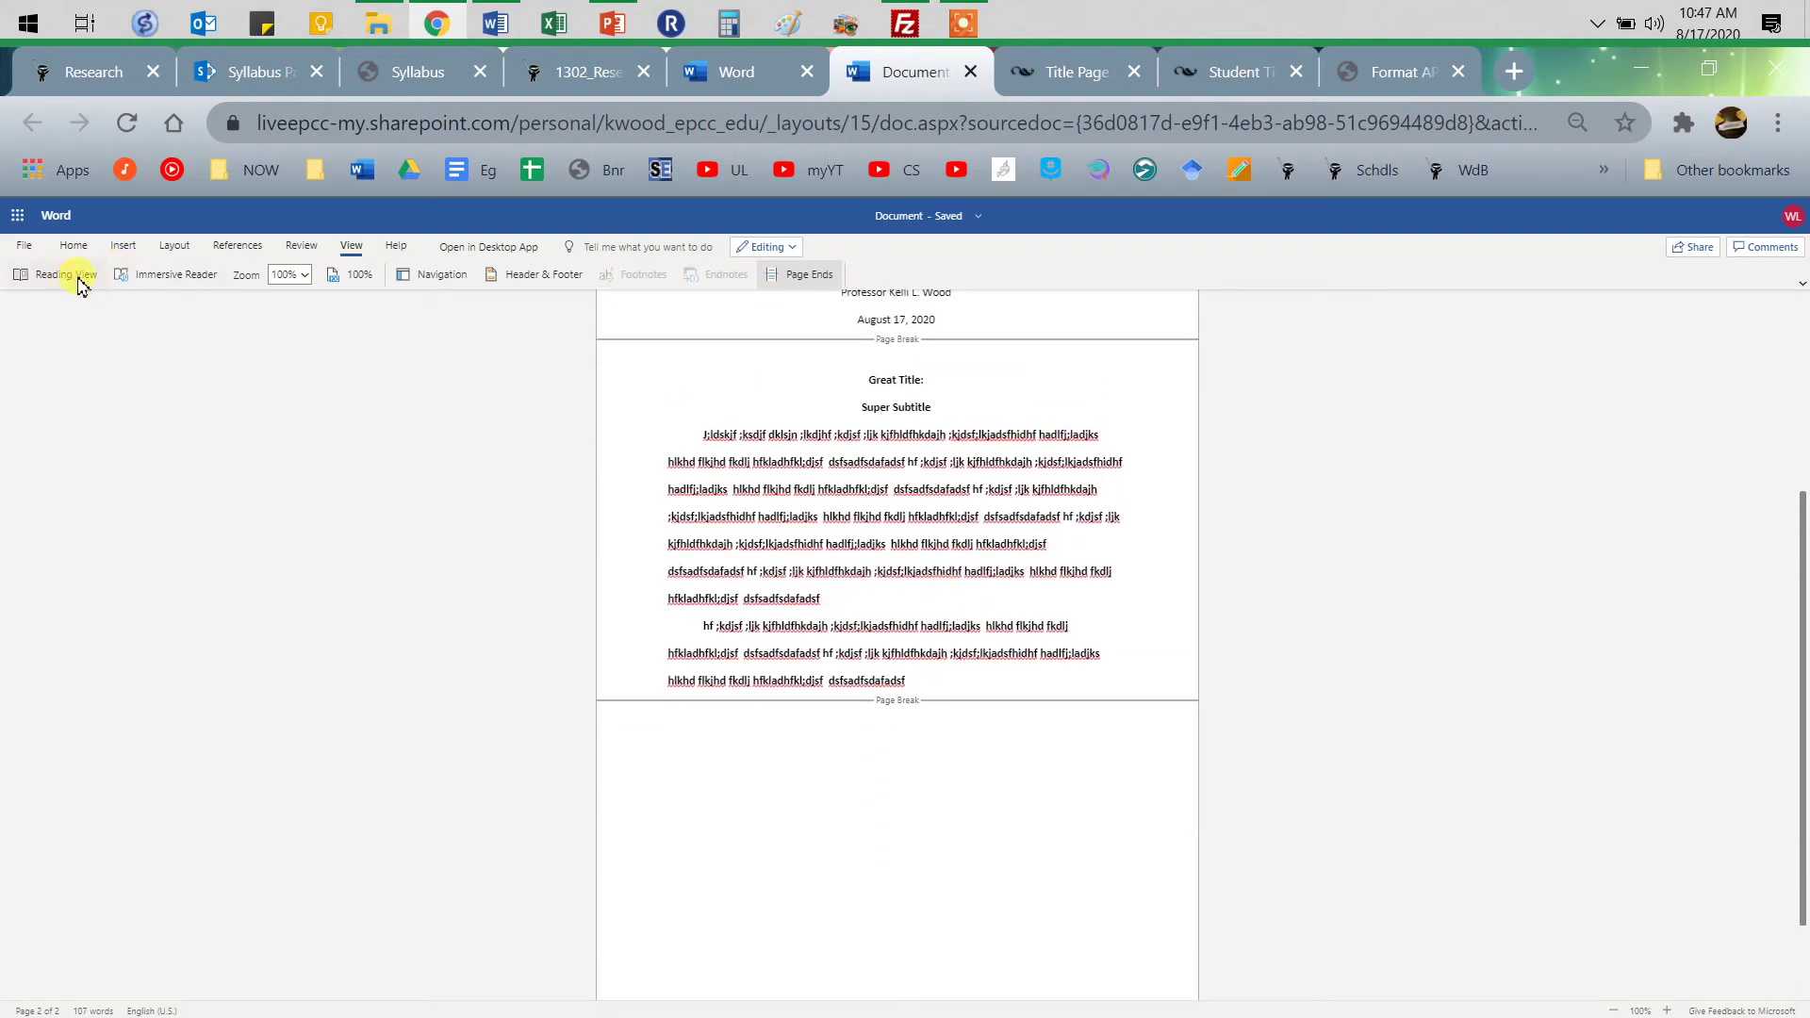
pyautogui.click(66, 275)
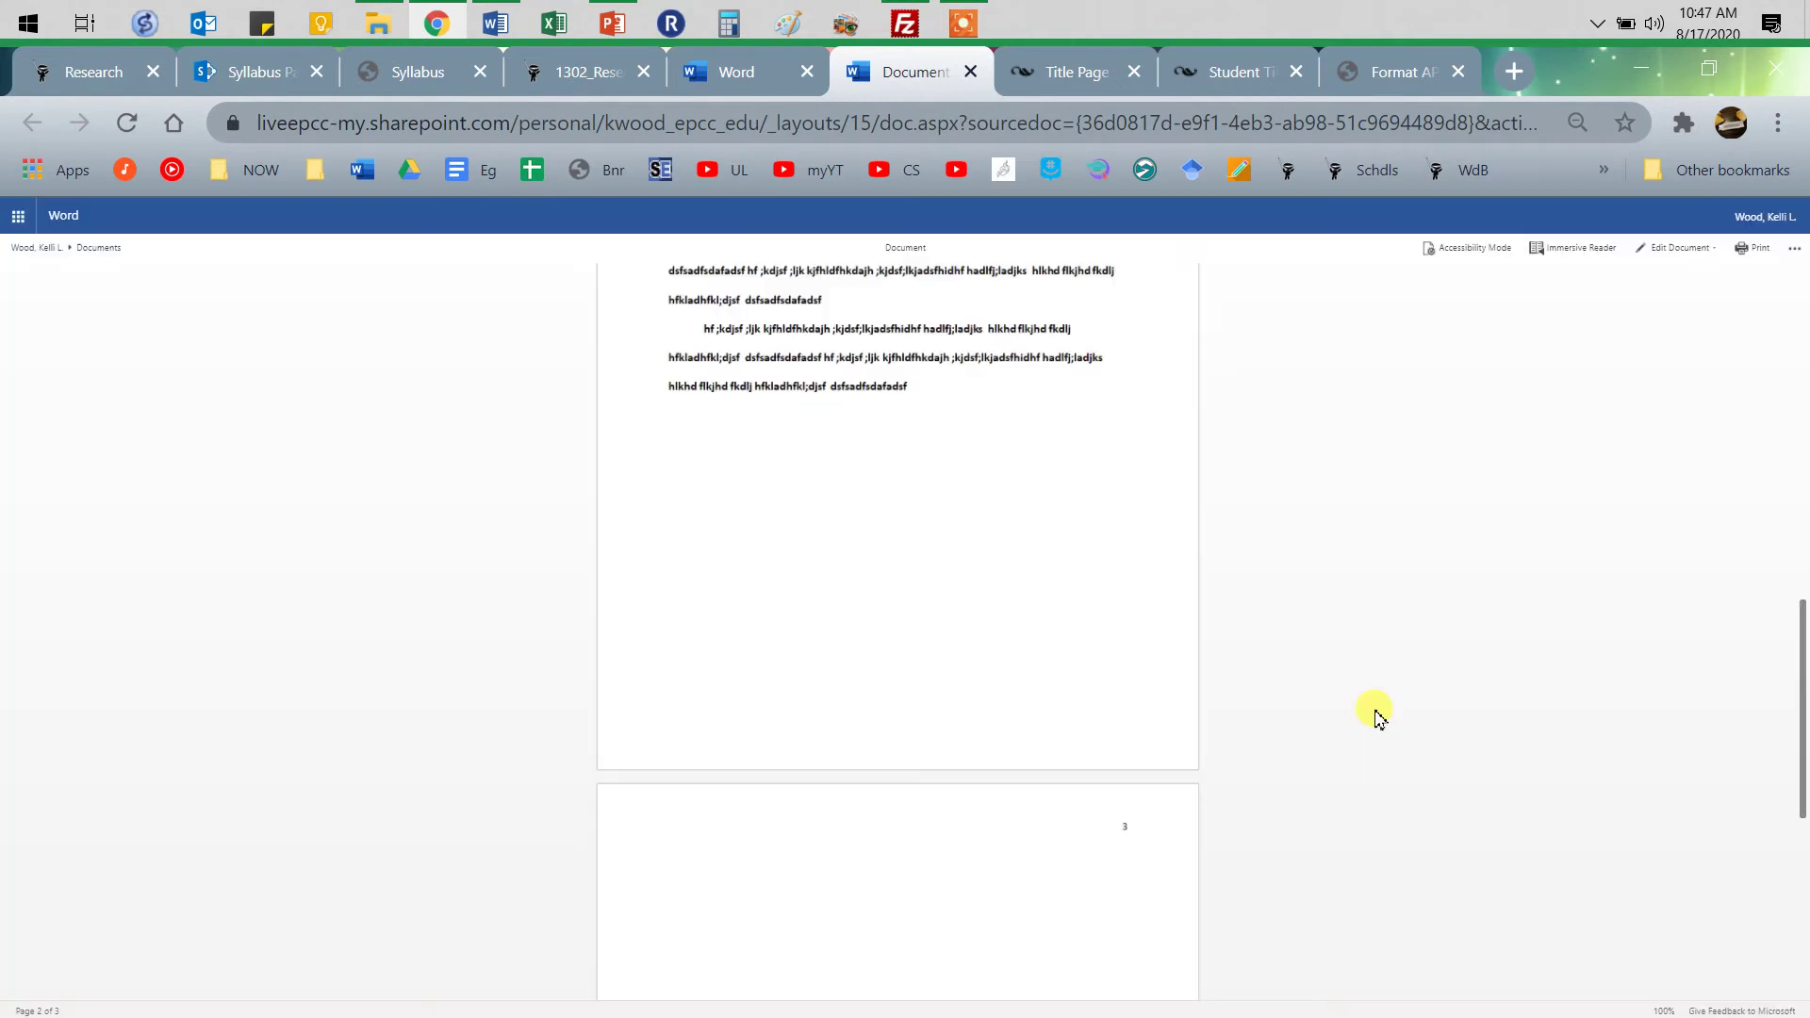
pyautogui.scroll(-3, 1376, 717)
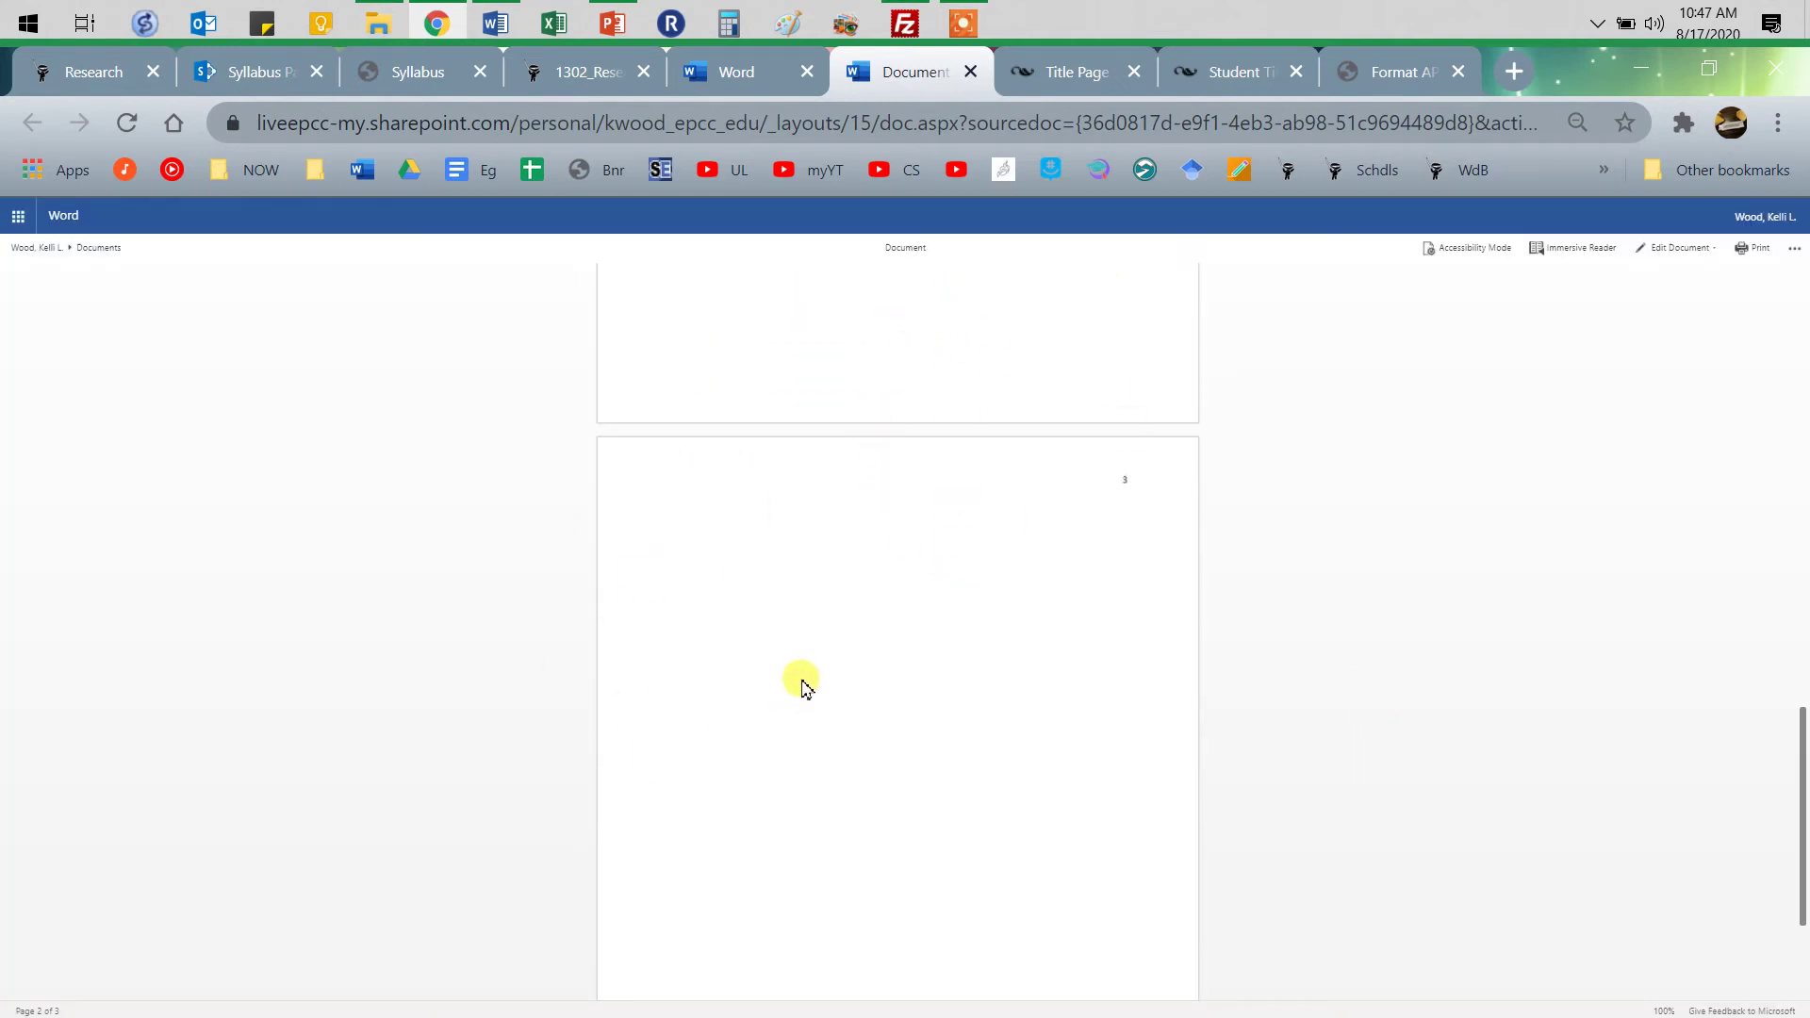
pyautogui.scroll(8, 938, 641)
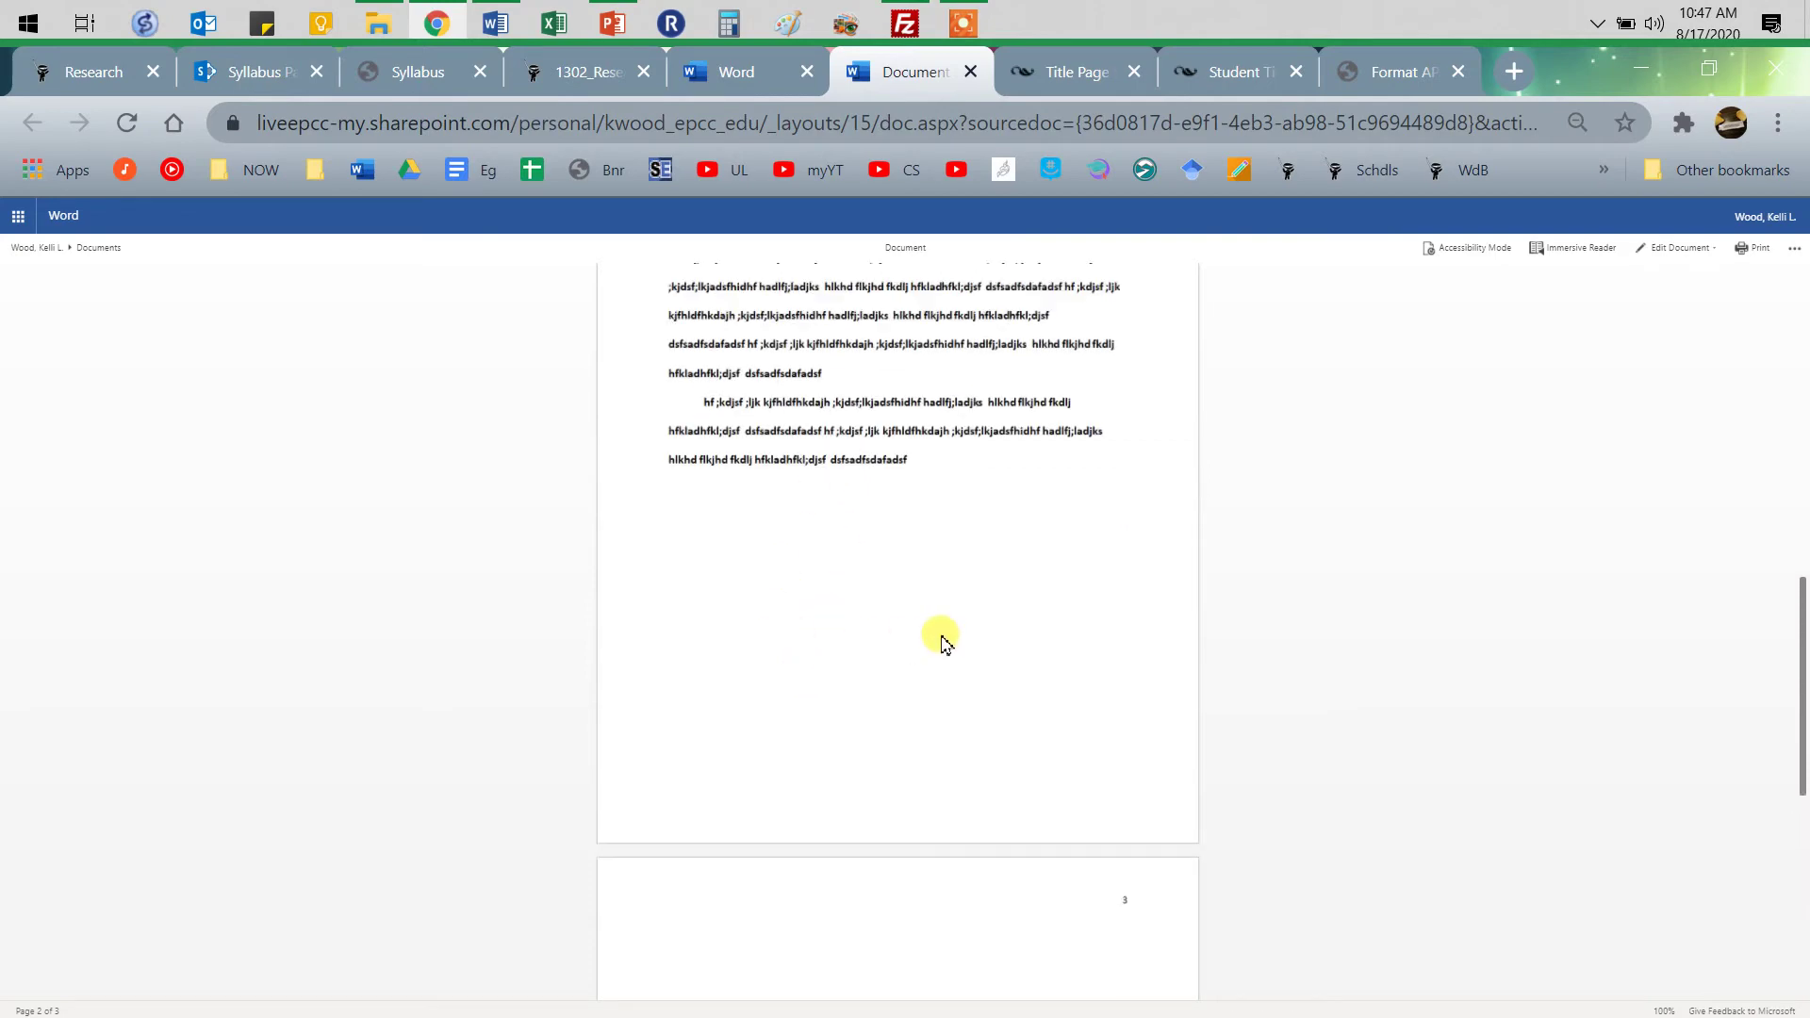
pyautogui.scroll(-8, 942, 640)
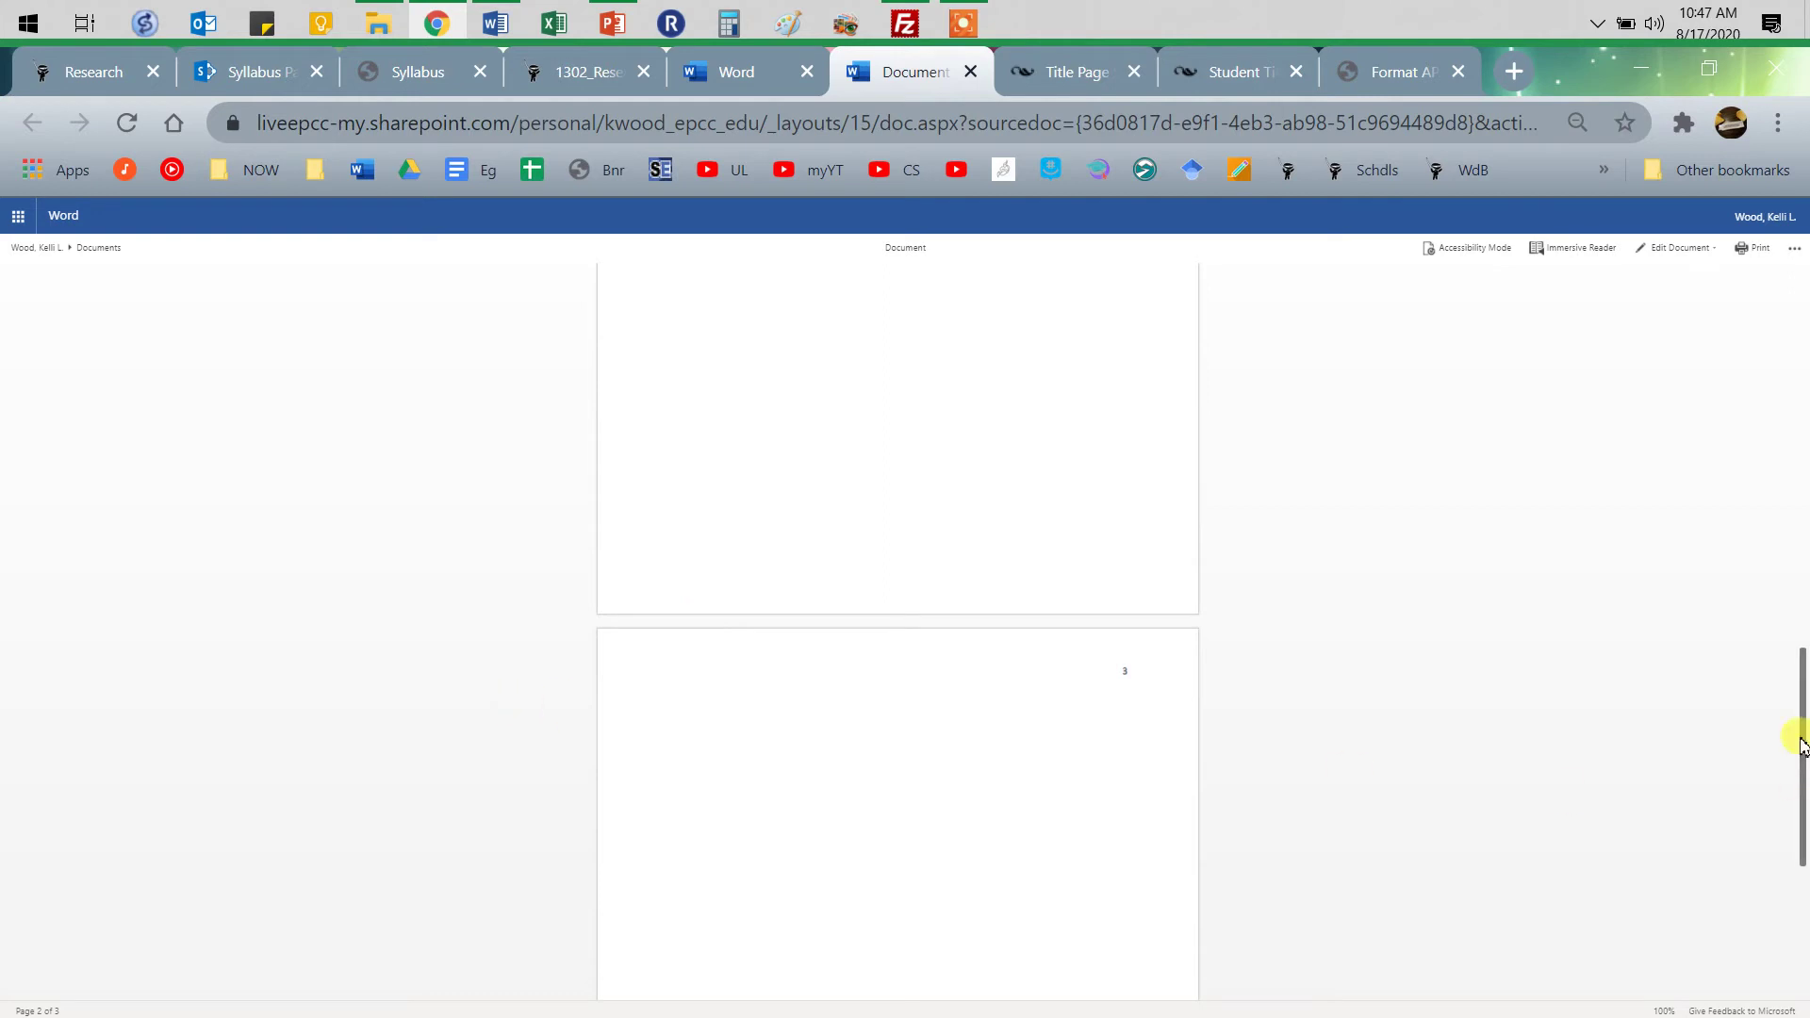
pyautogui.scroll(4, 1758, 699)
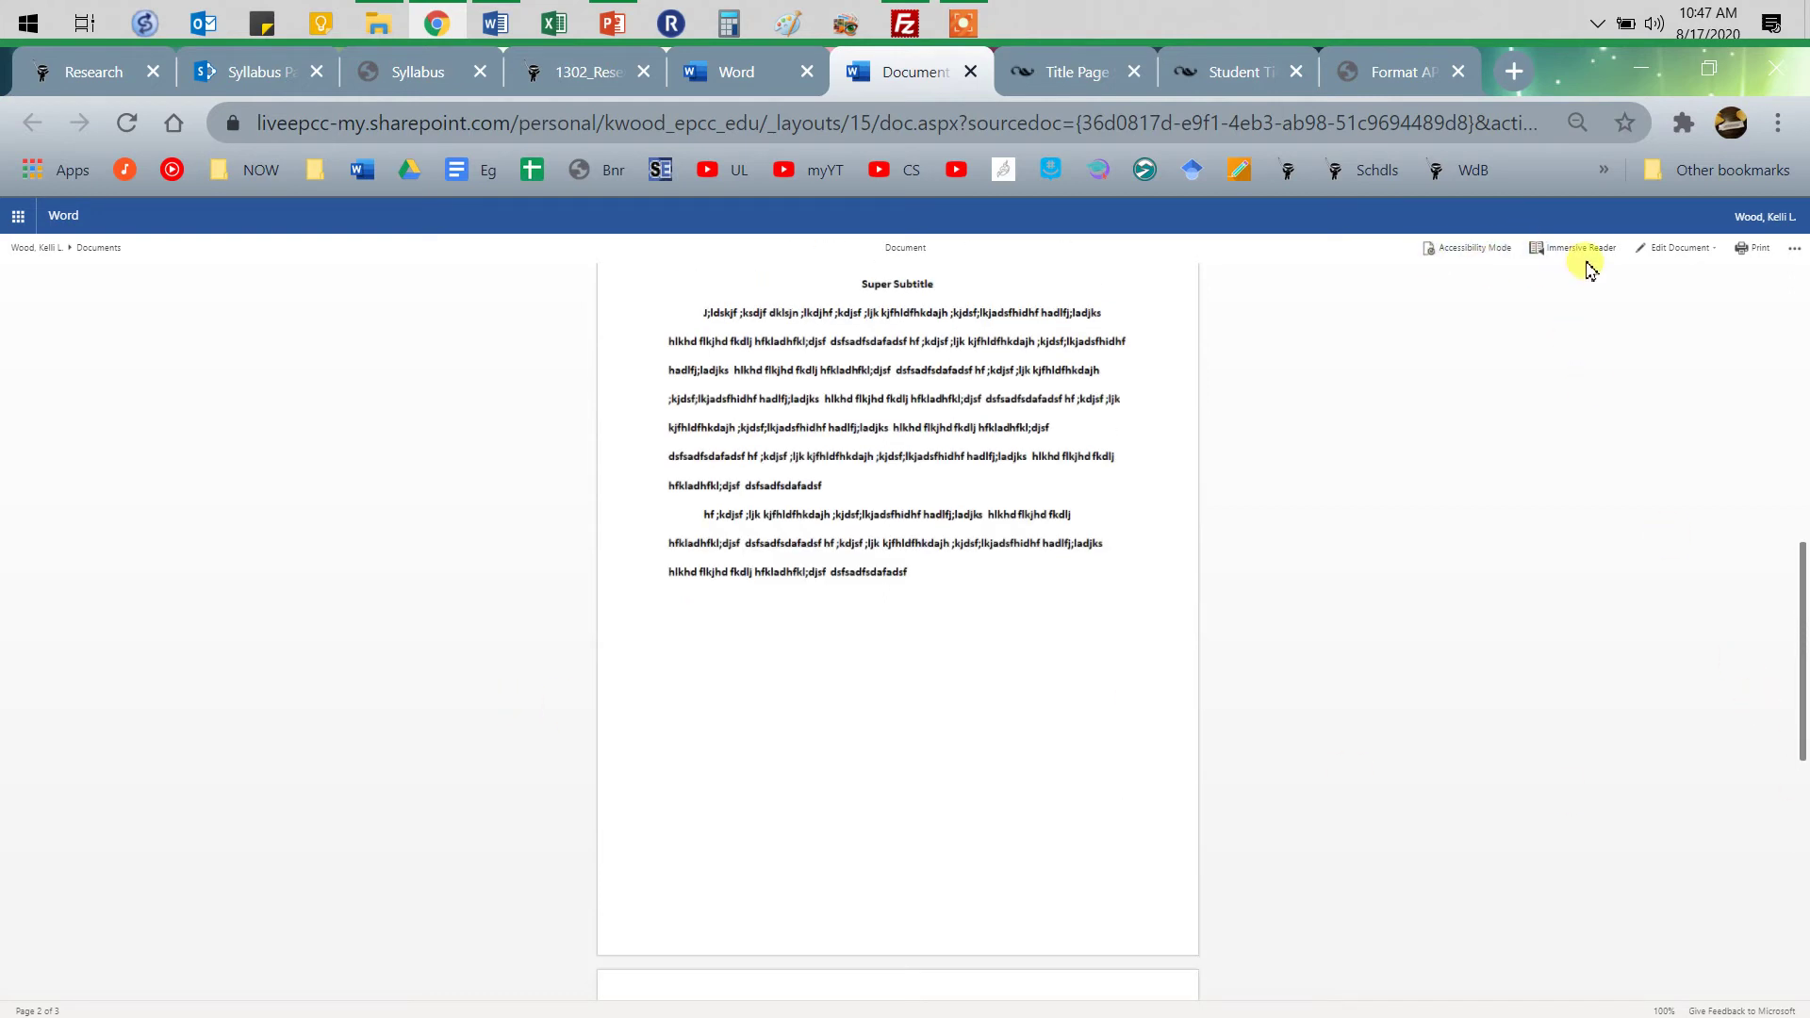
pyautogui.click(1648, 255)
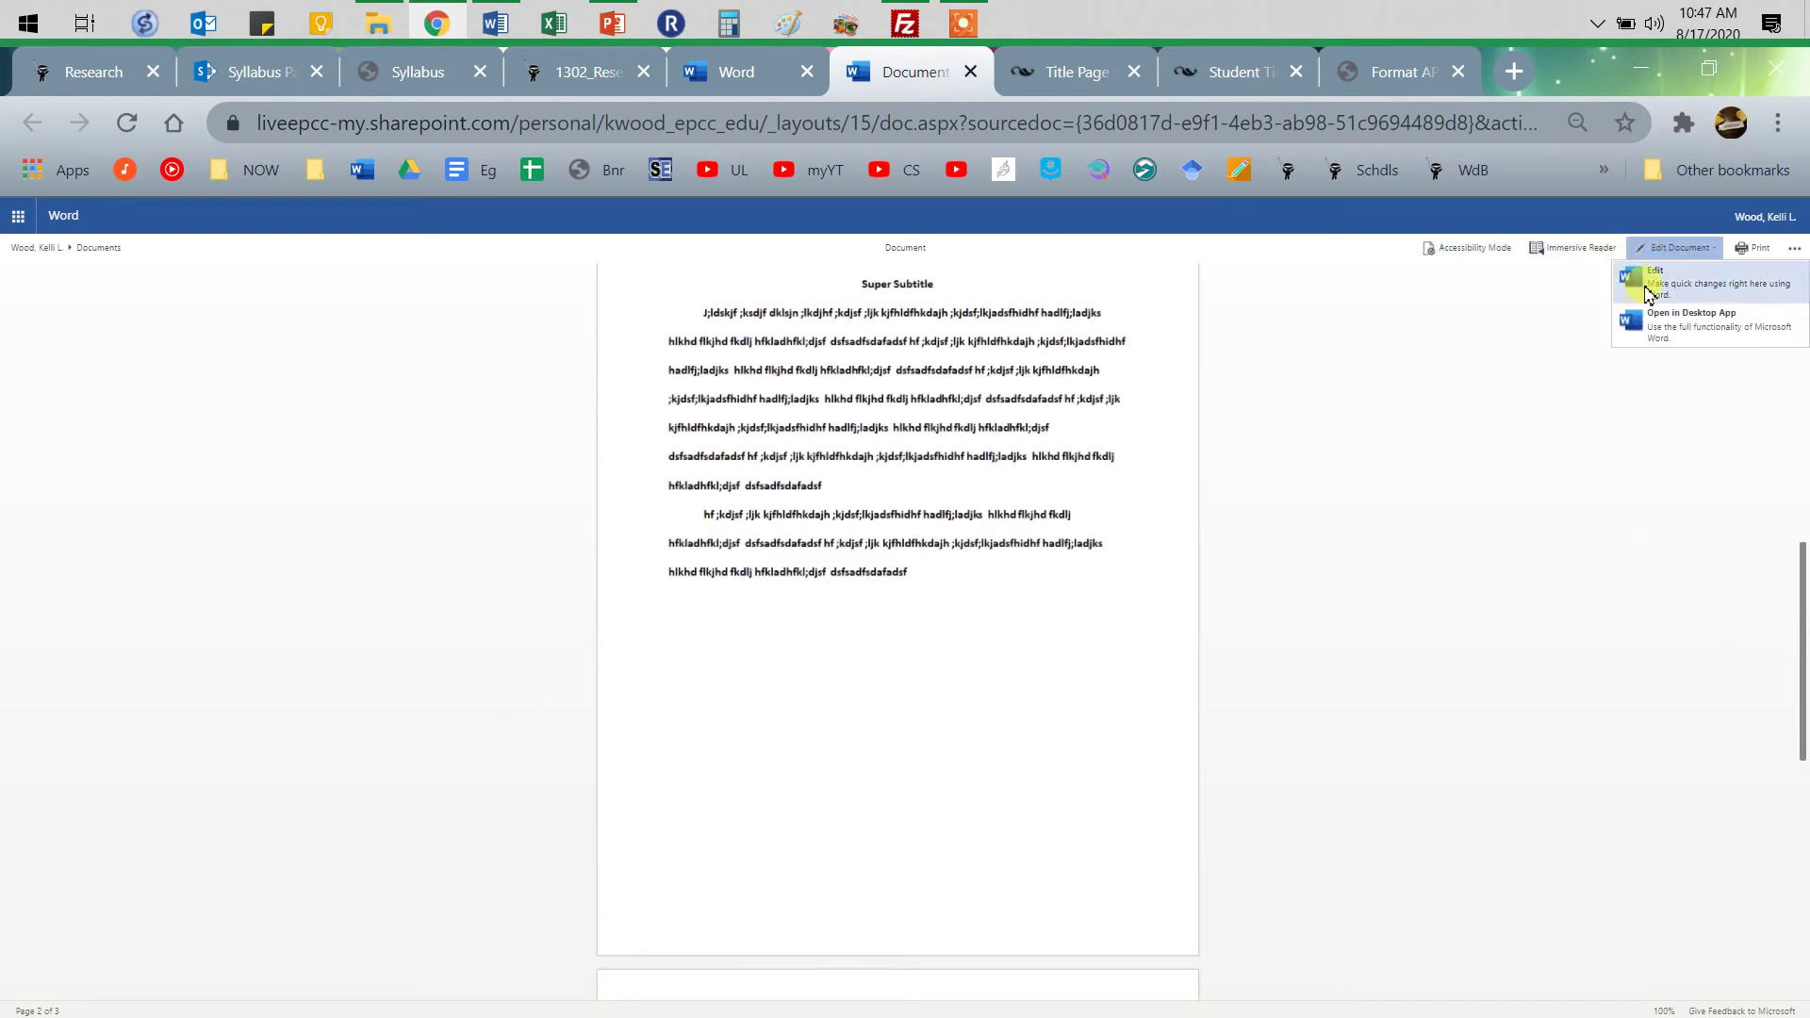
# Step: Return to editing and place the insertion point on page 3 for the References heading
pyautogui.click(1650, 287)
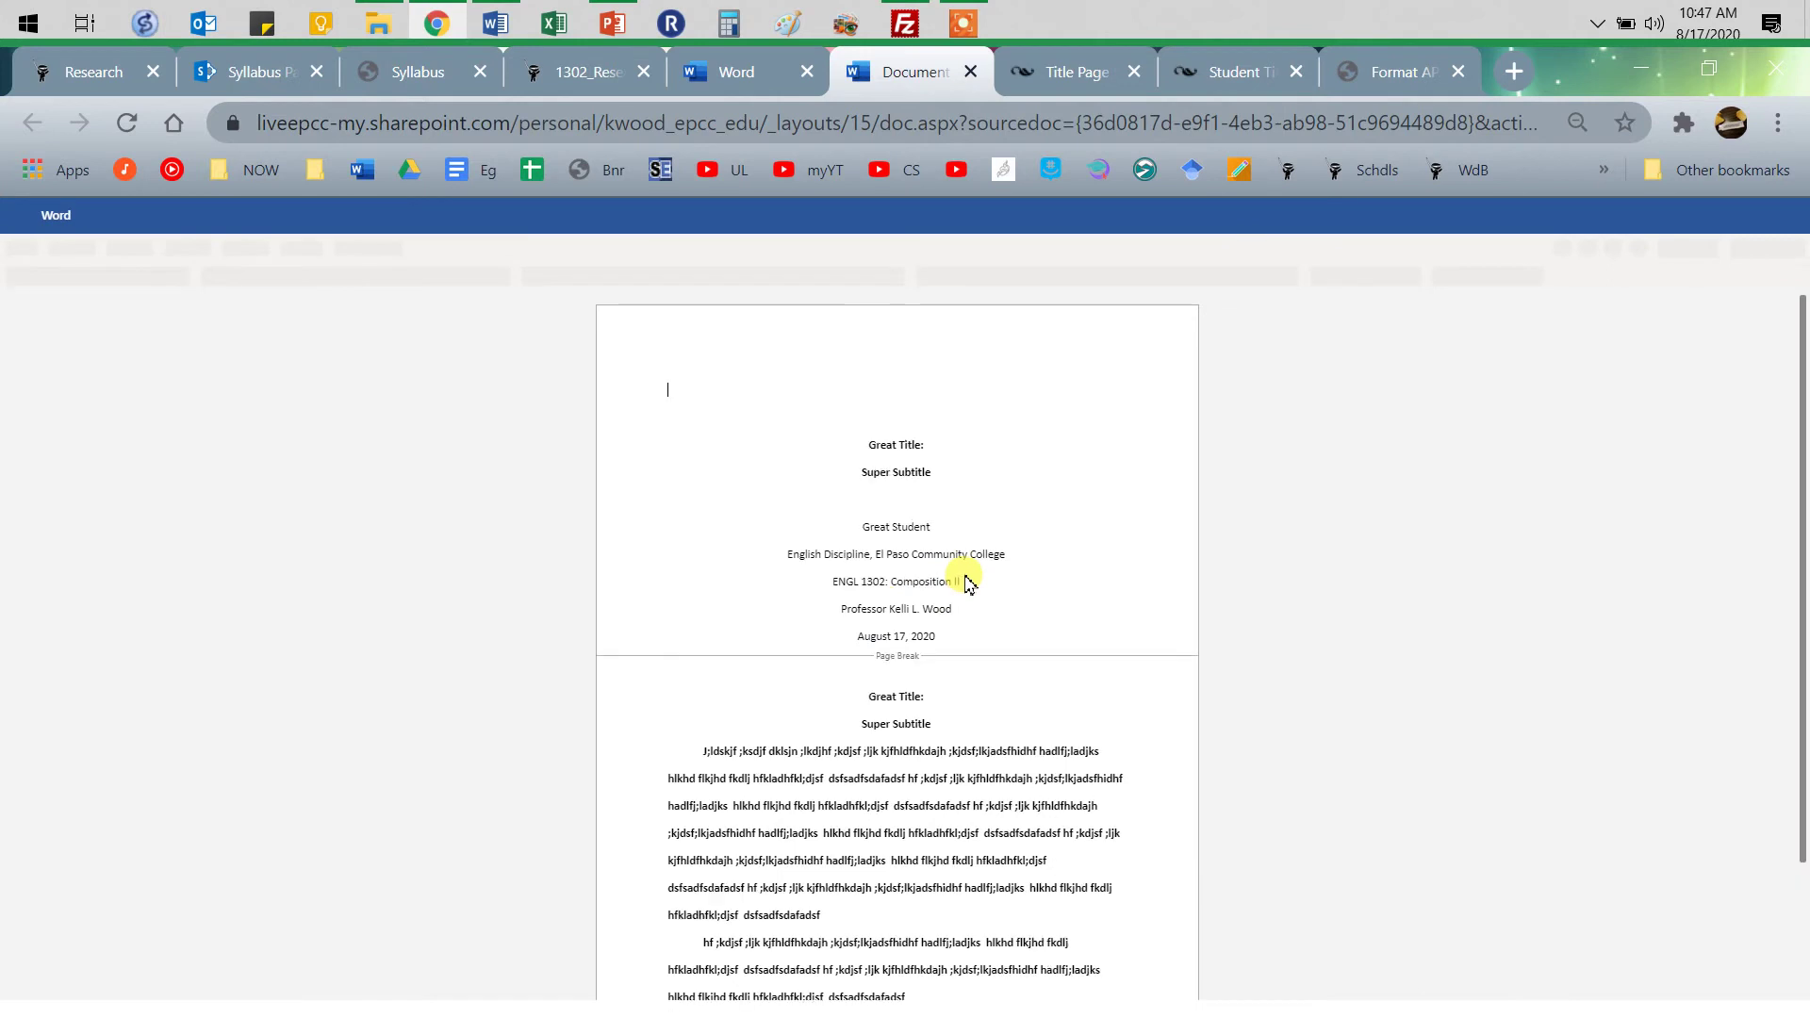
pyautogui.scroll(-2, 987, 744)
pyautogui.click(840, 897)
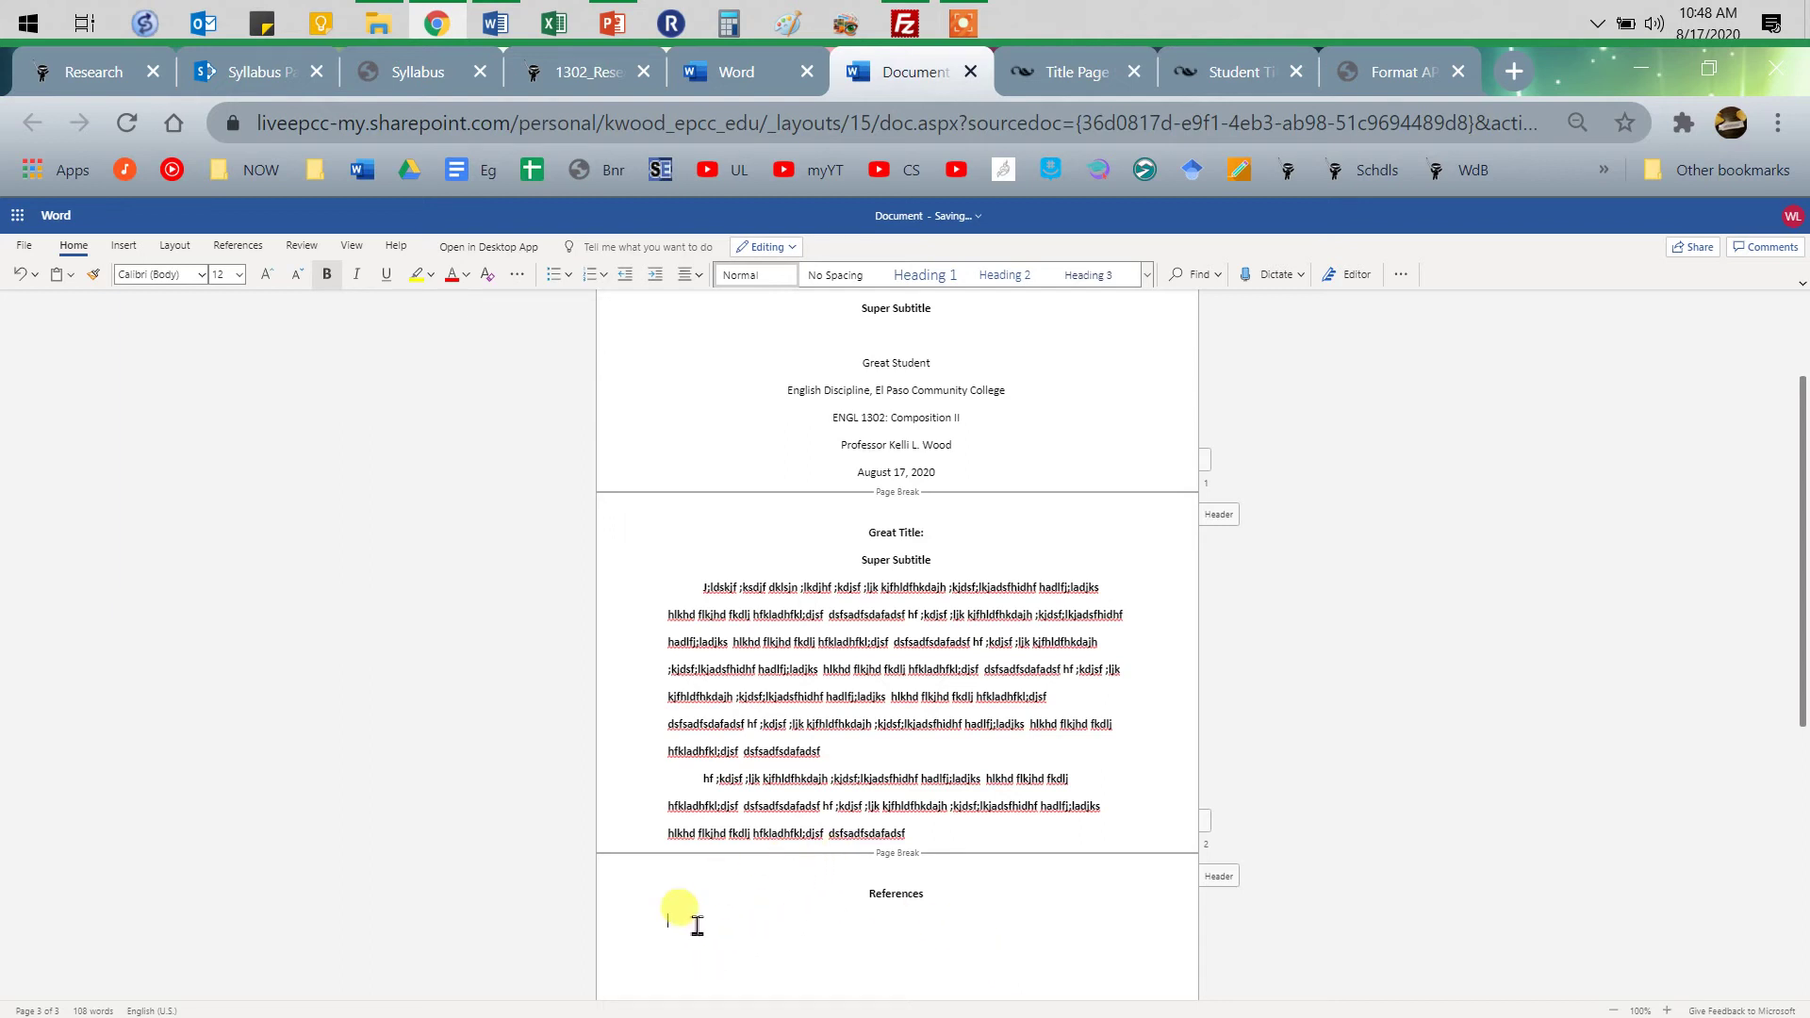
# Step: Paste four placeholder reference entries under the References heading
pyautogui.hotkey('ctrl', 'v')
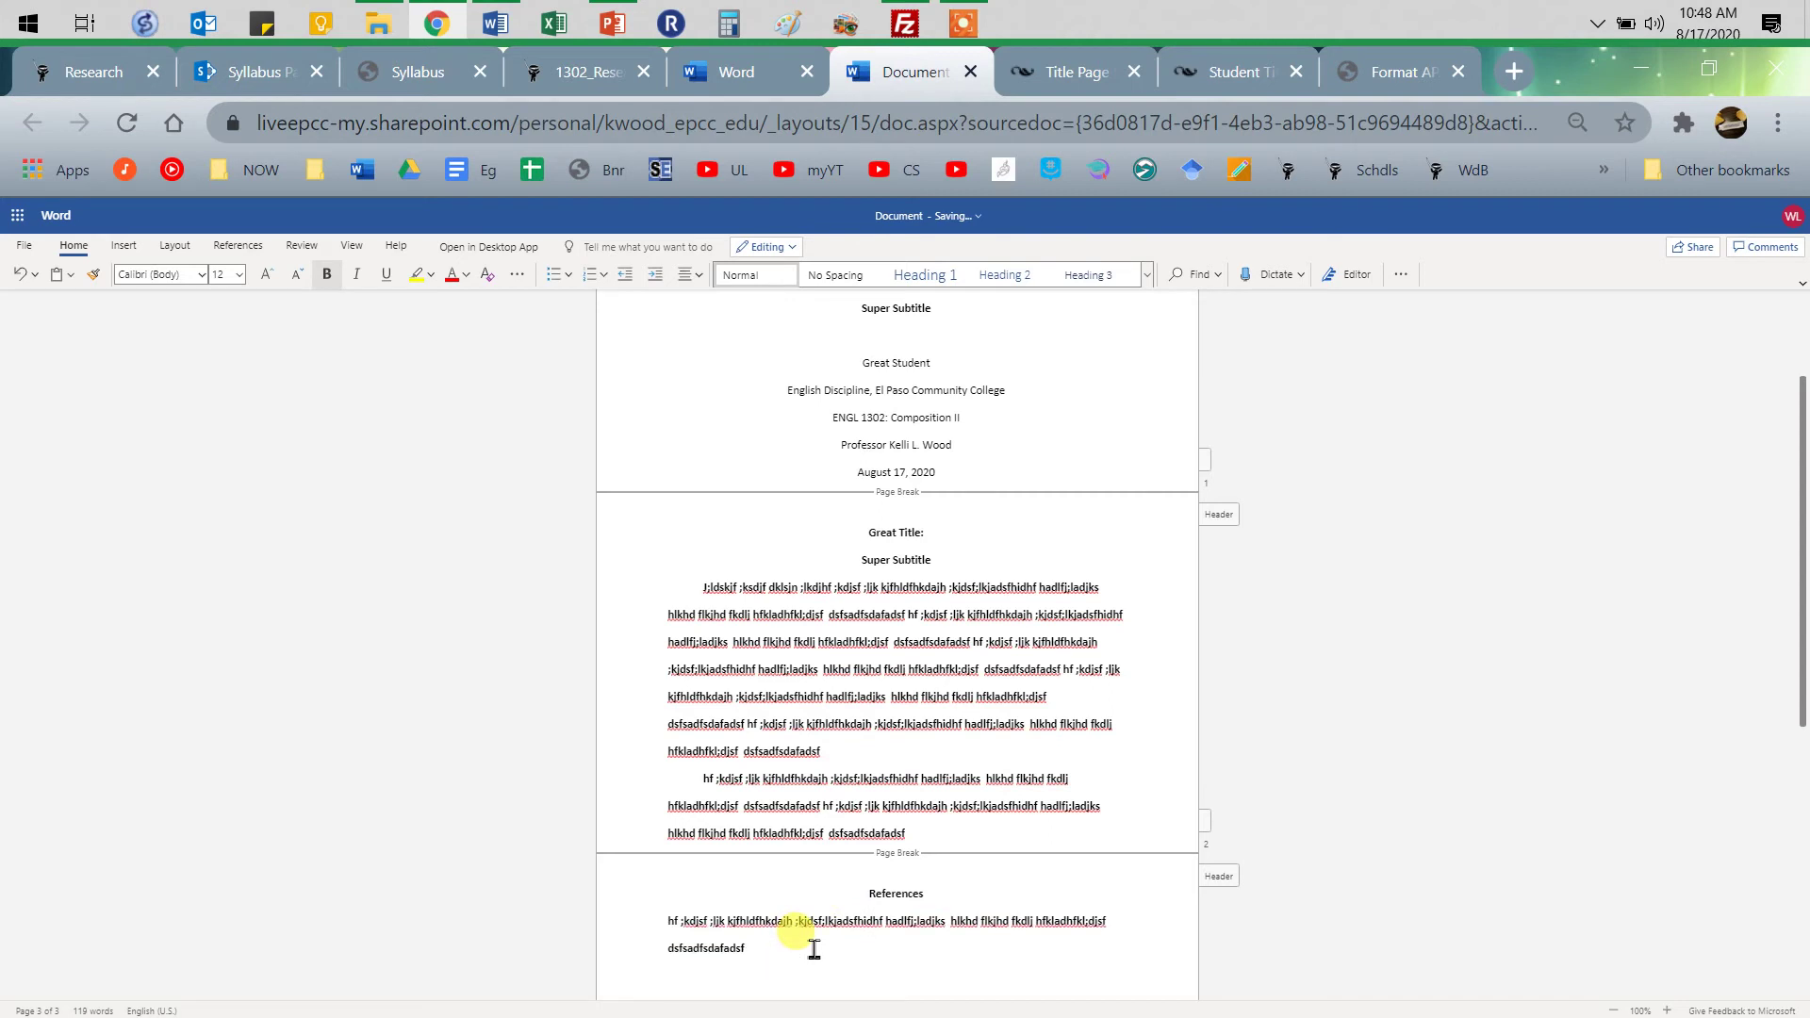
pyautogui.hotkey('ctrl', 'v')
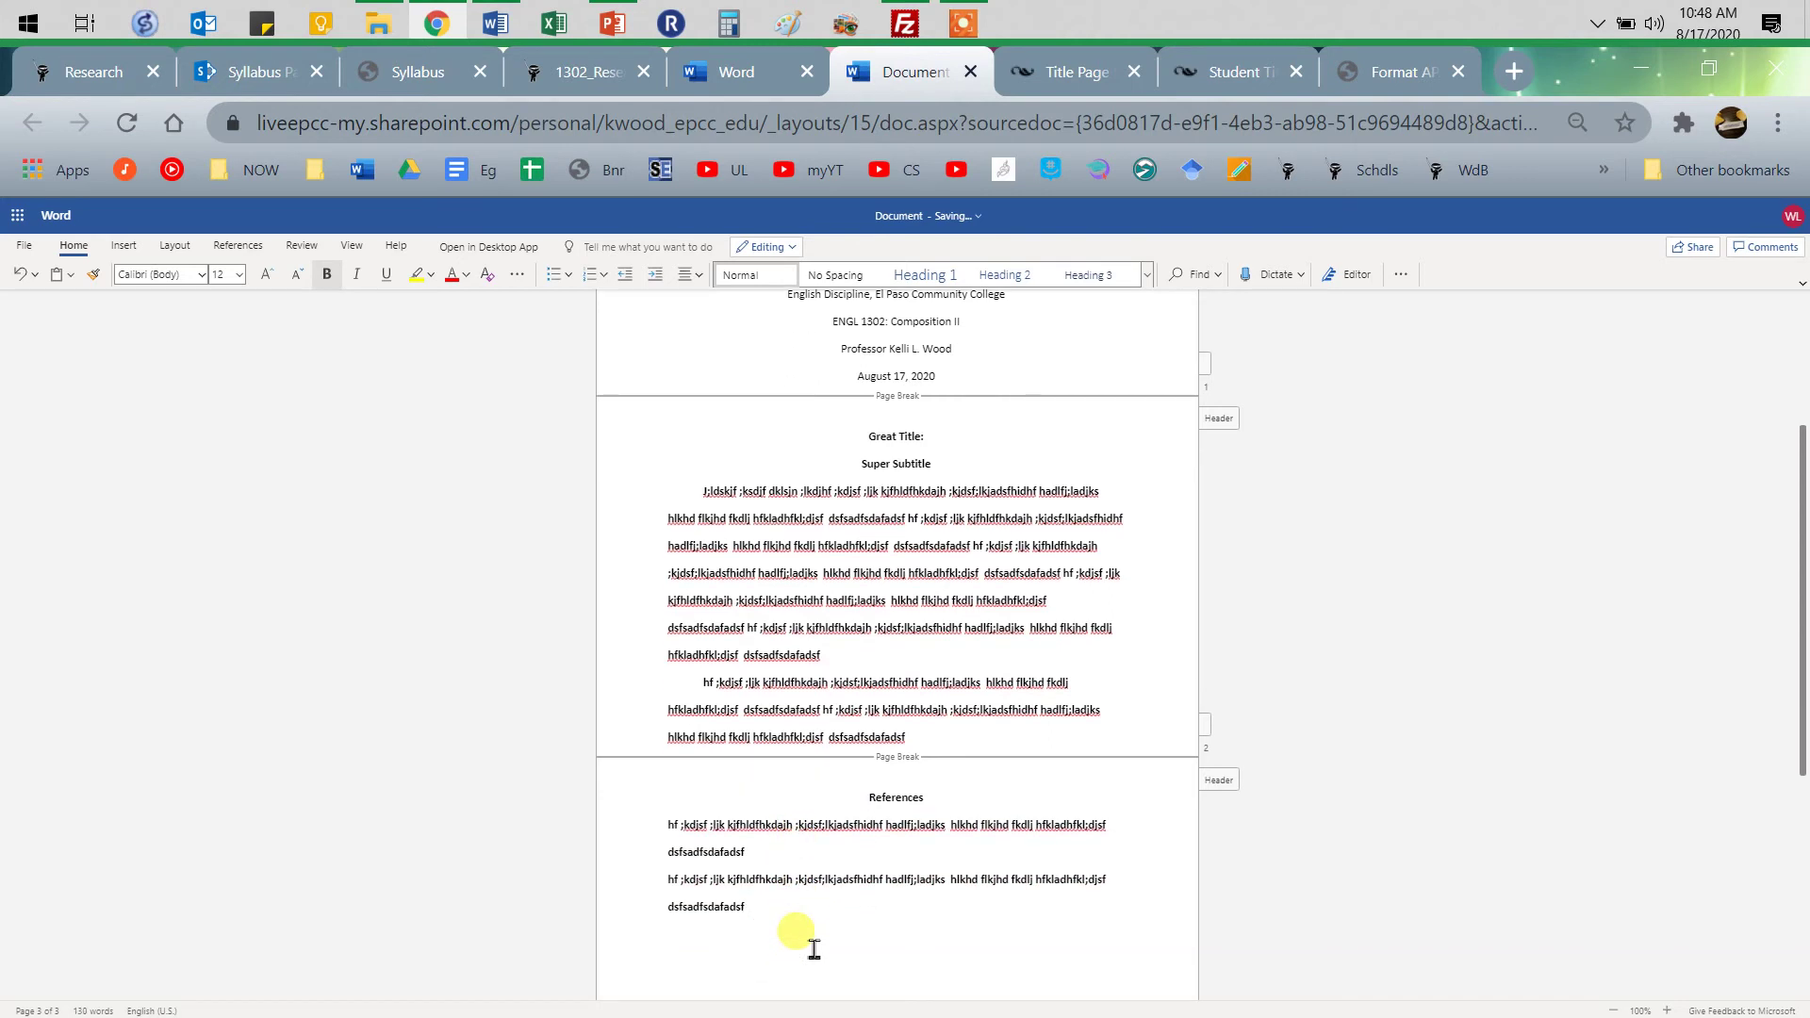
pyautogui.hotkey('ctrl', 'v')
pyautogui.rightClick(944, 726)
pyautogui.click(669, 881)
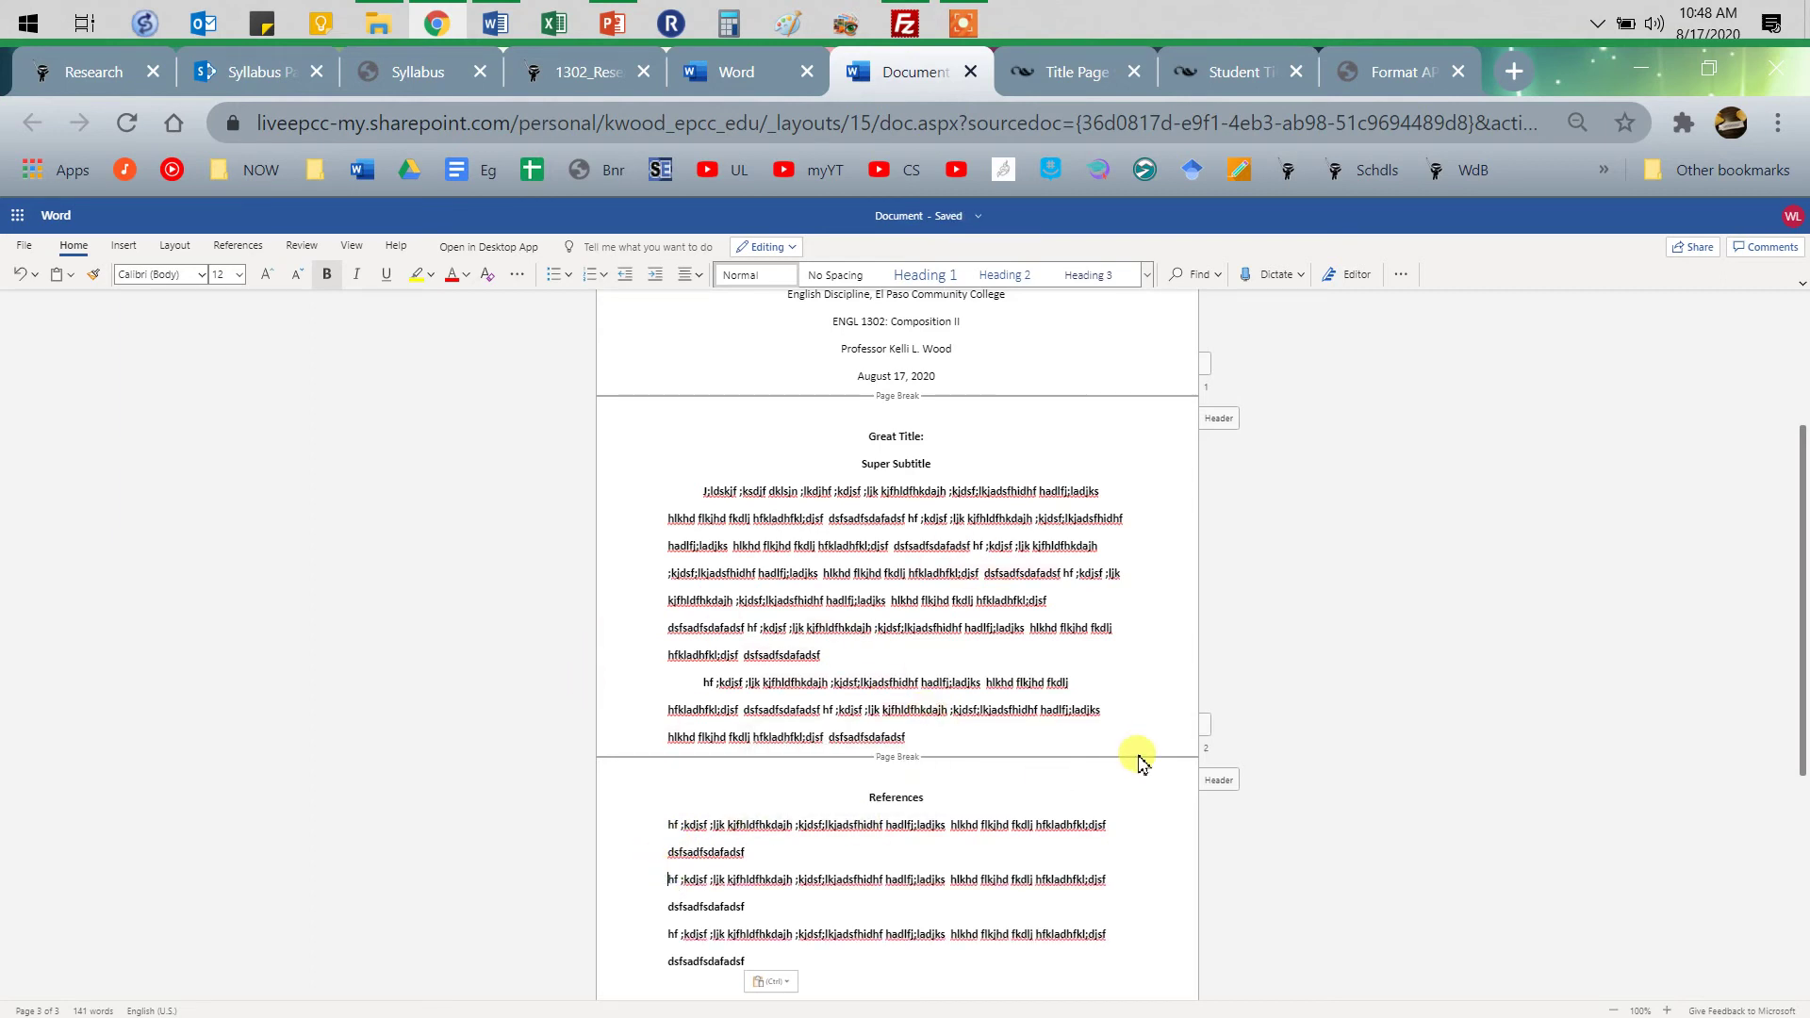
pyautogui.hotkey('ctrl', 'v')
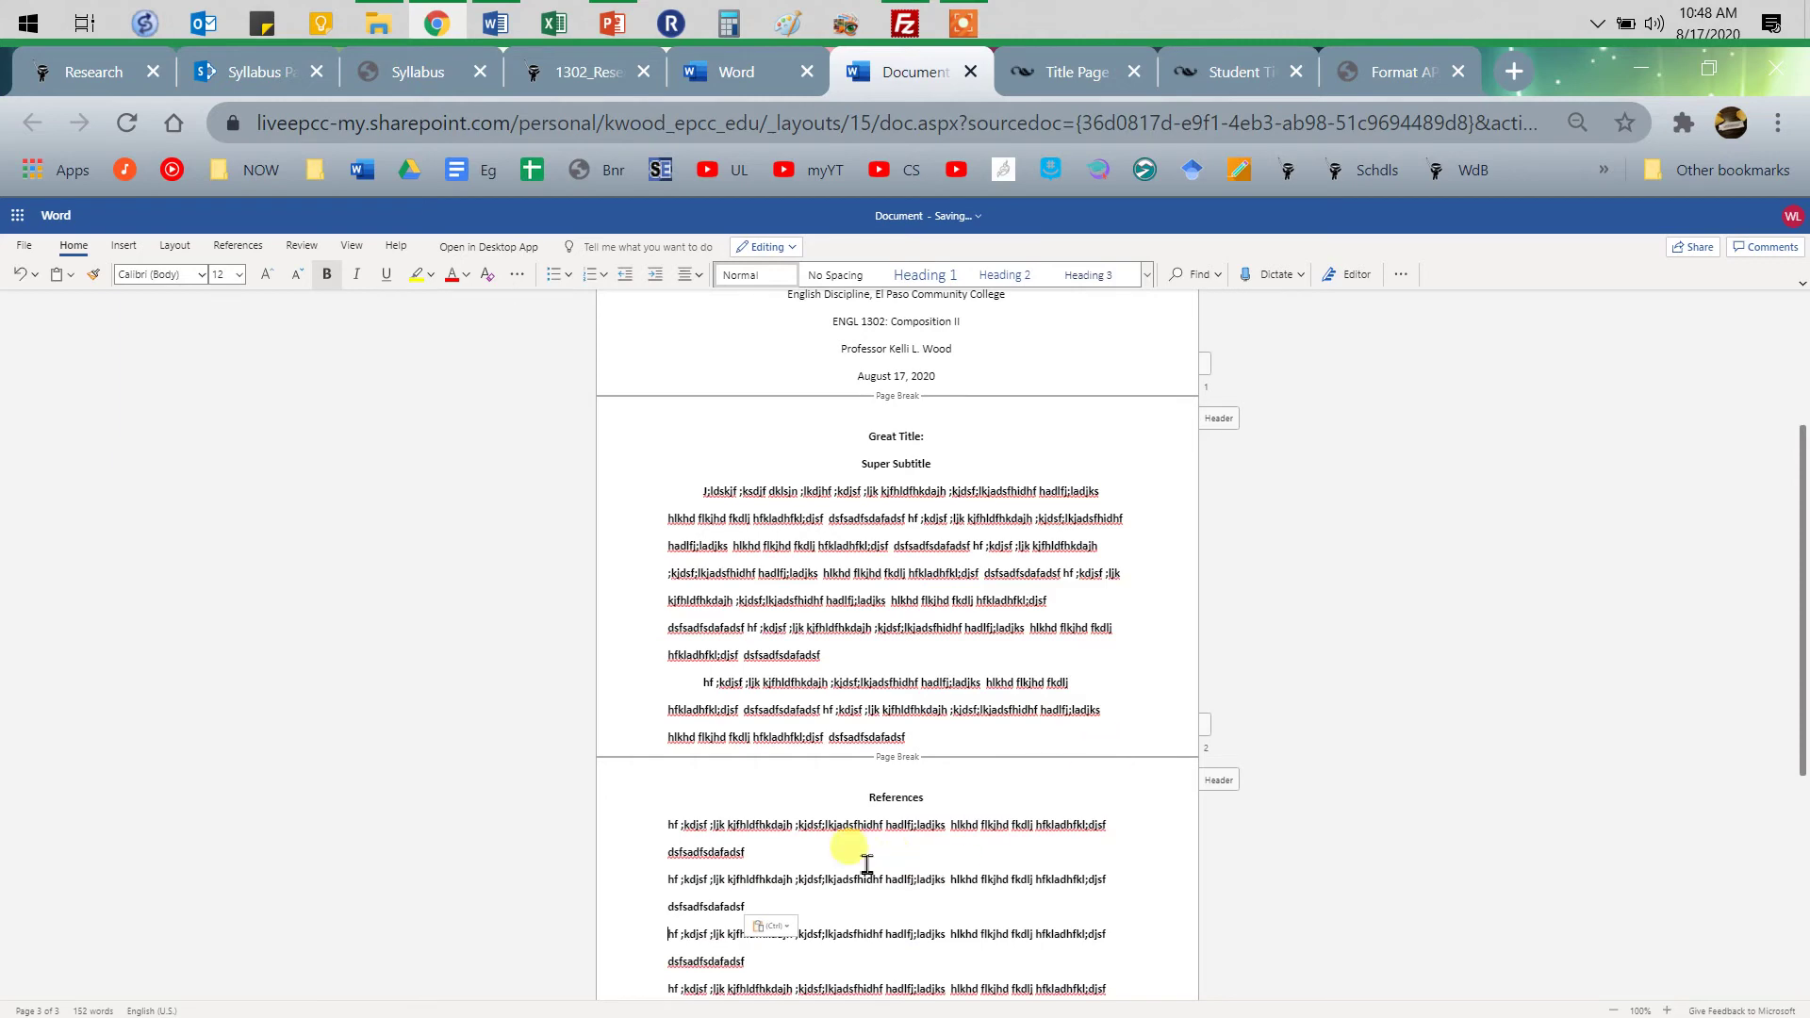
# Step: Remove a stray leading letter, keep the entries as separate paragraphs, and select all four
pyautogui.scroll(-5, 827, 861)
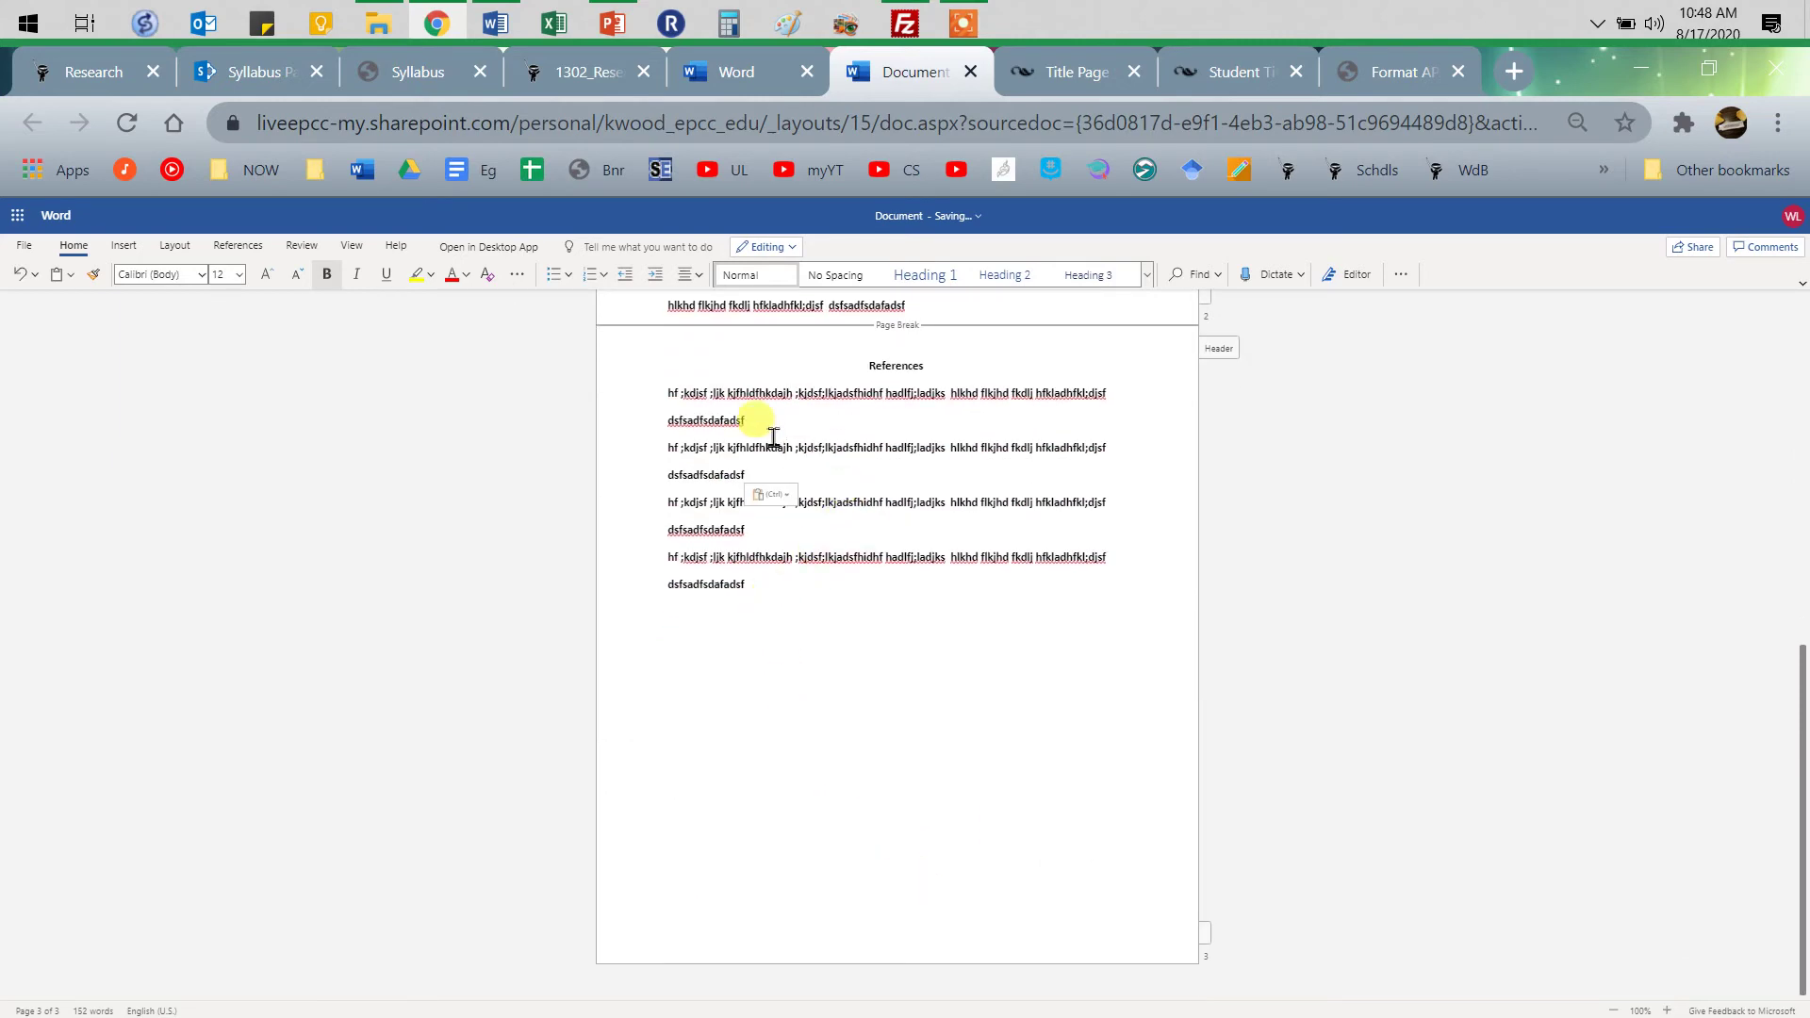
pyautogui.rightClick(740, 418)
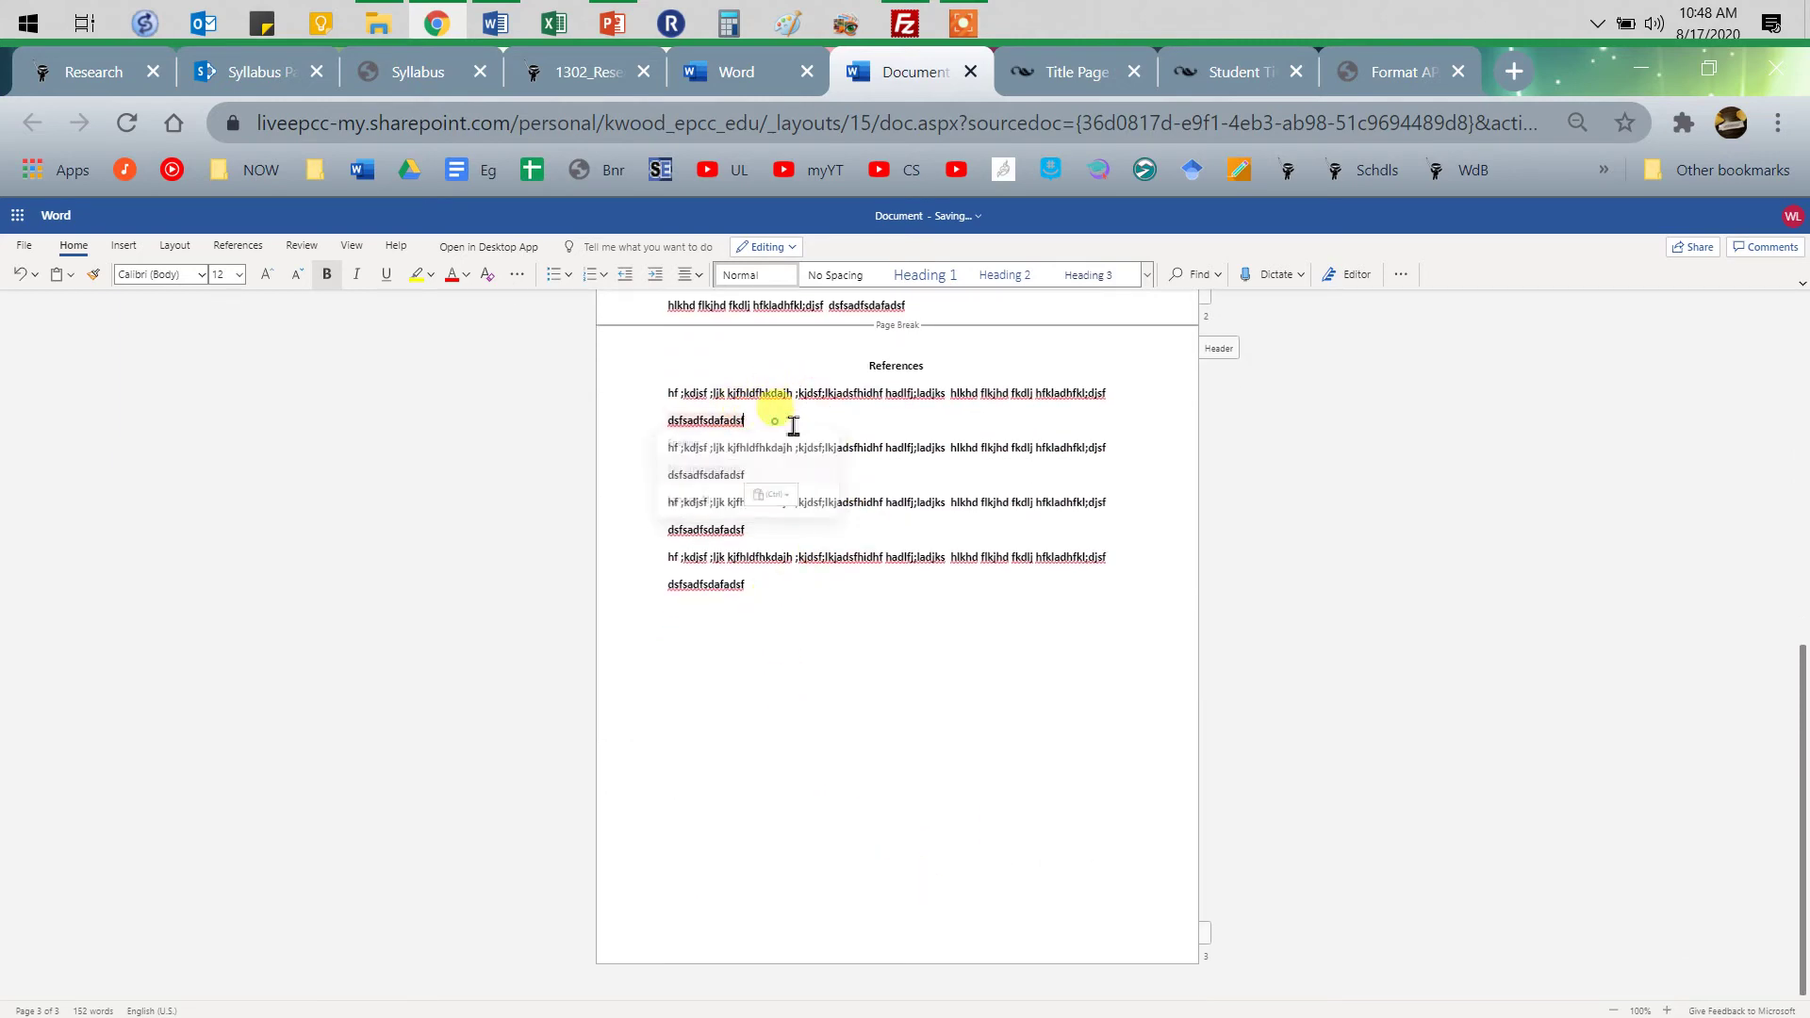
pyautogui.press('Escape')
pyautogui.press('Right')
pyautogui.press('Delete')
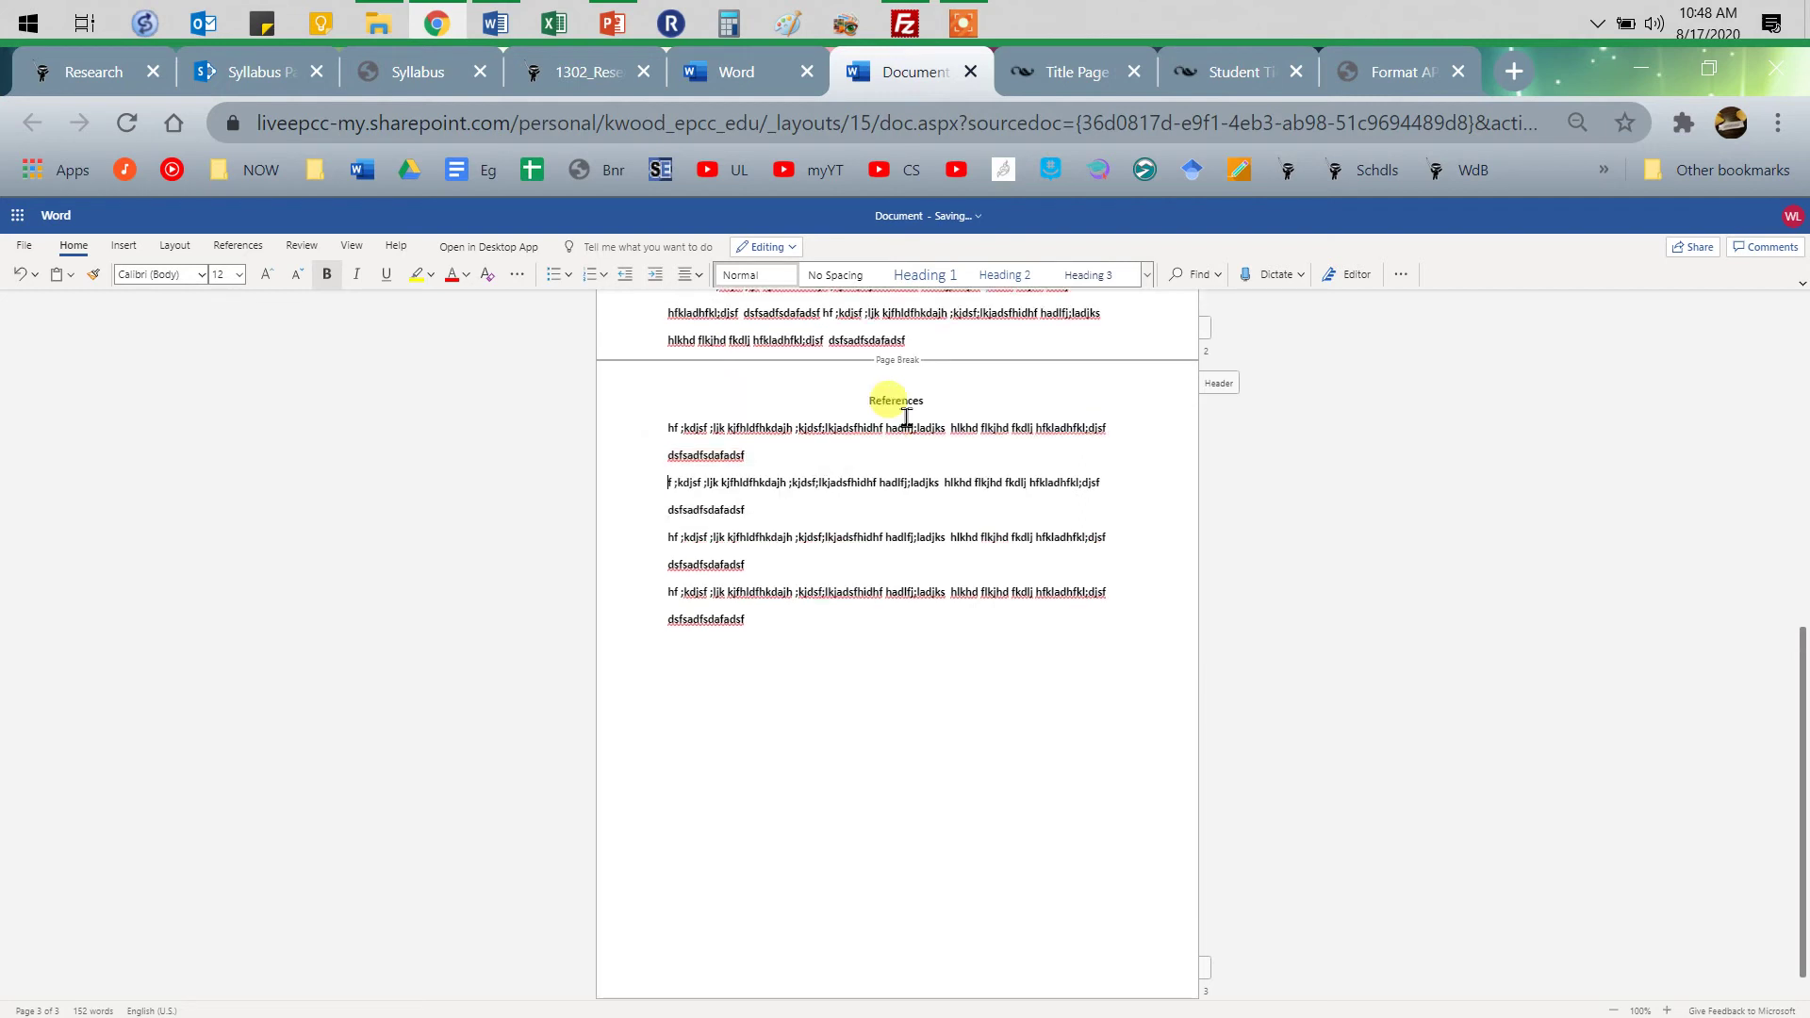
pyautogui.press('BackSpace')
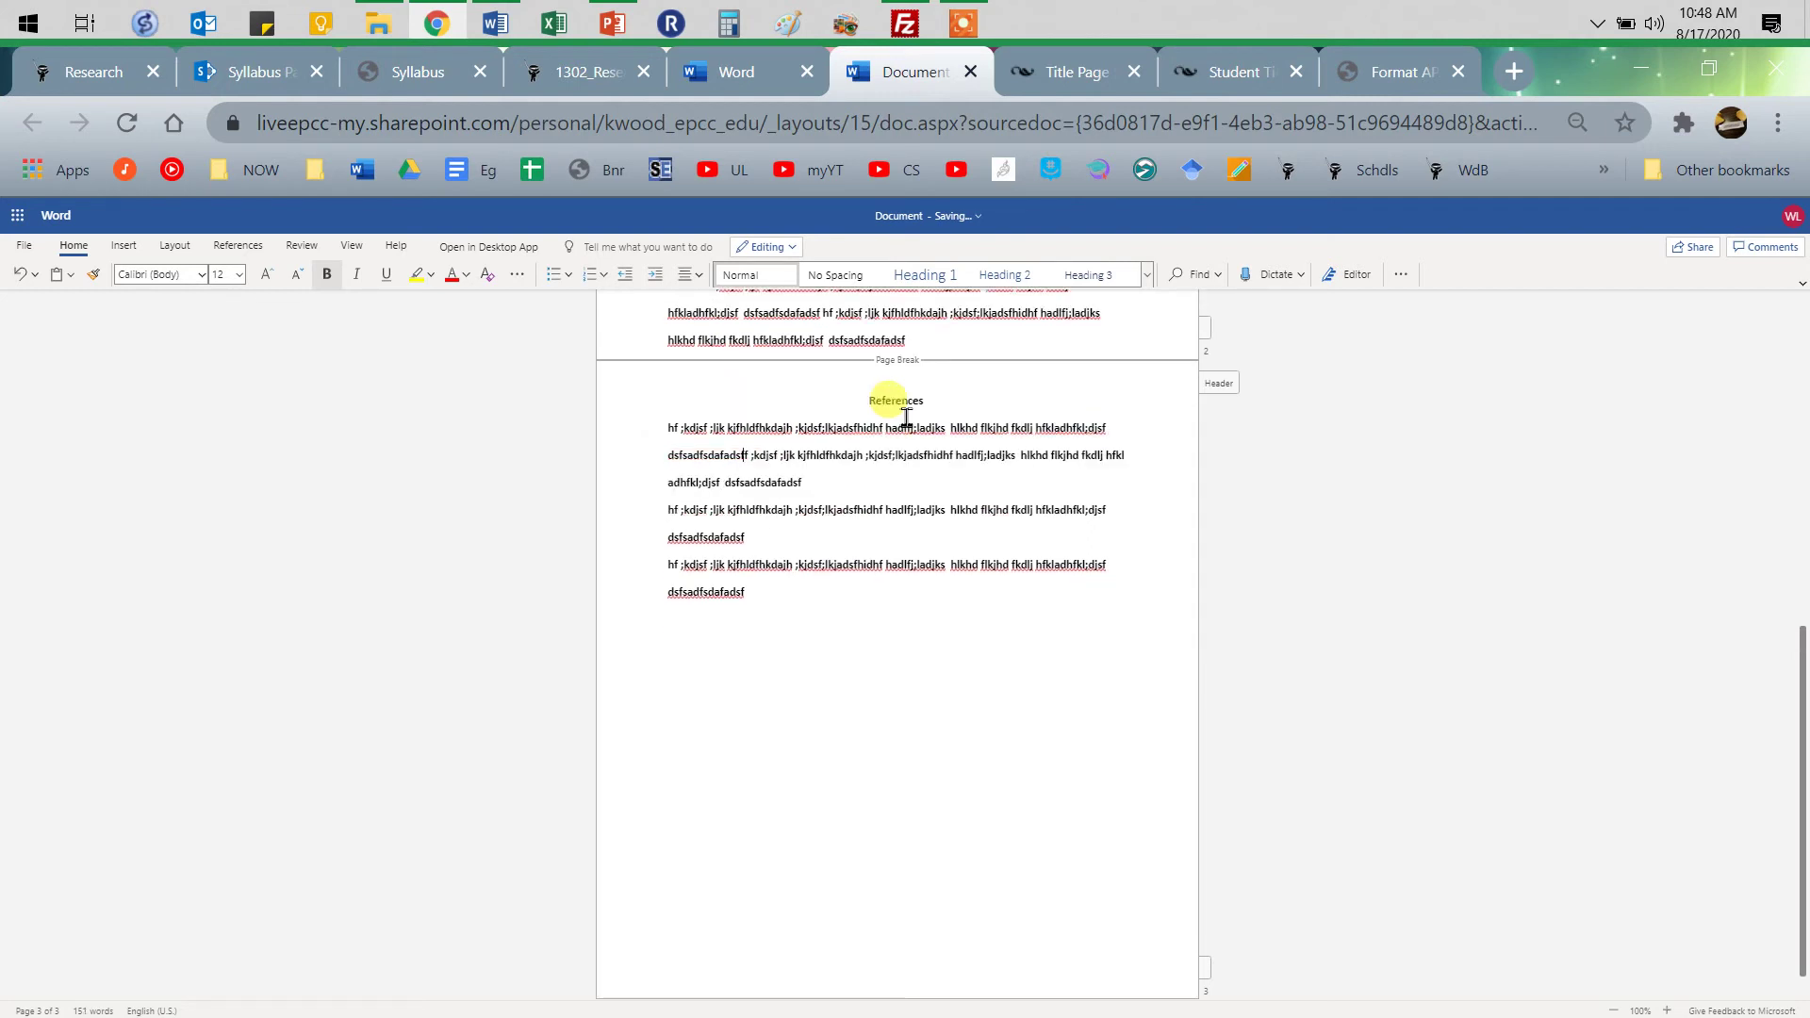
pyautogui.press('Return')
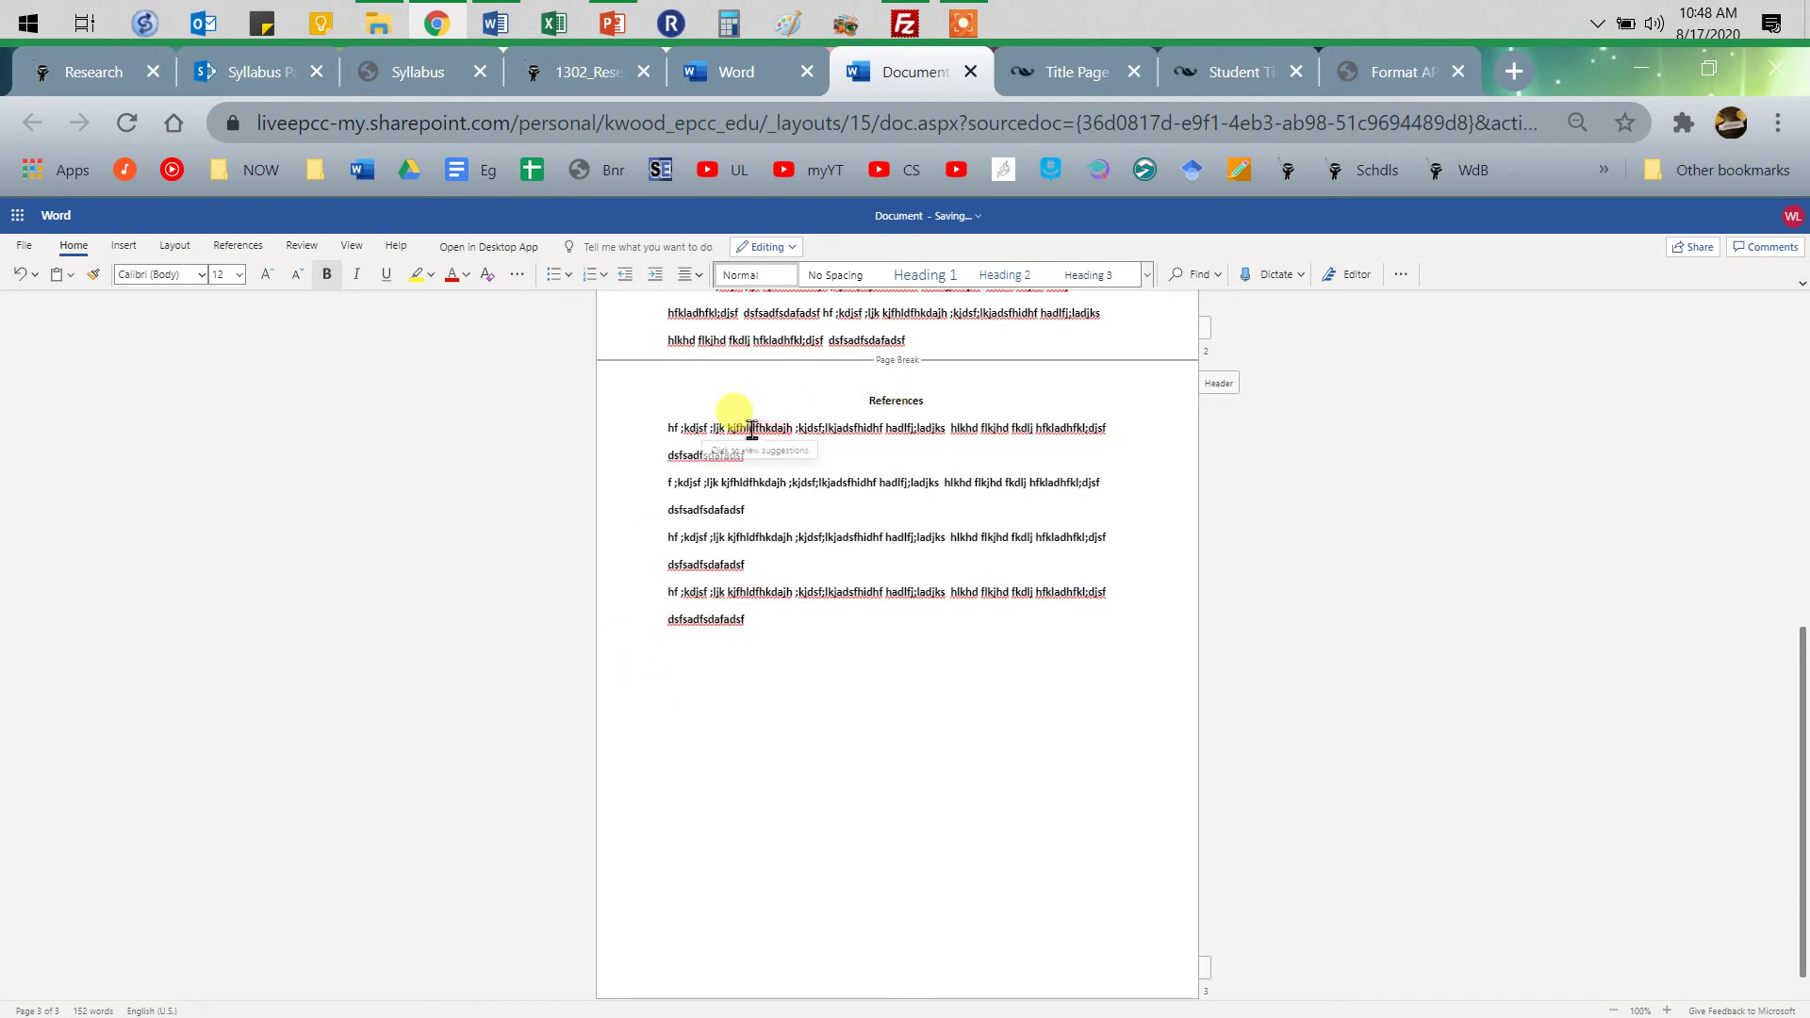
pyautogui.moveTo(770, 627); pyautogui.dragTo(635, 432)
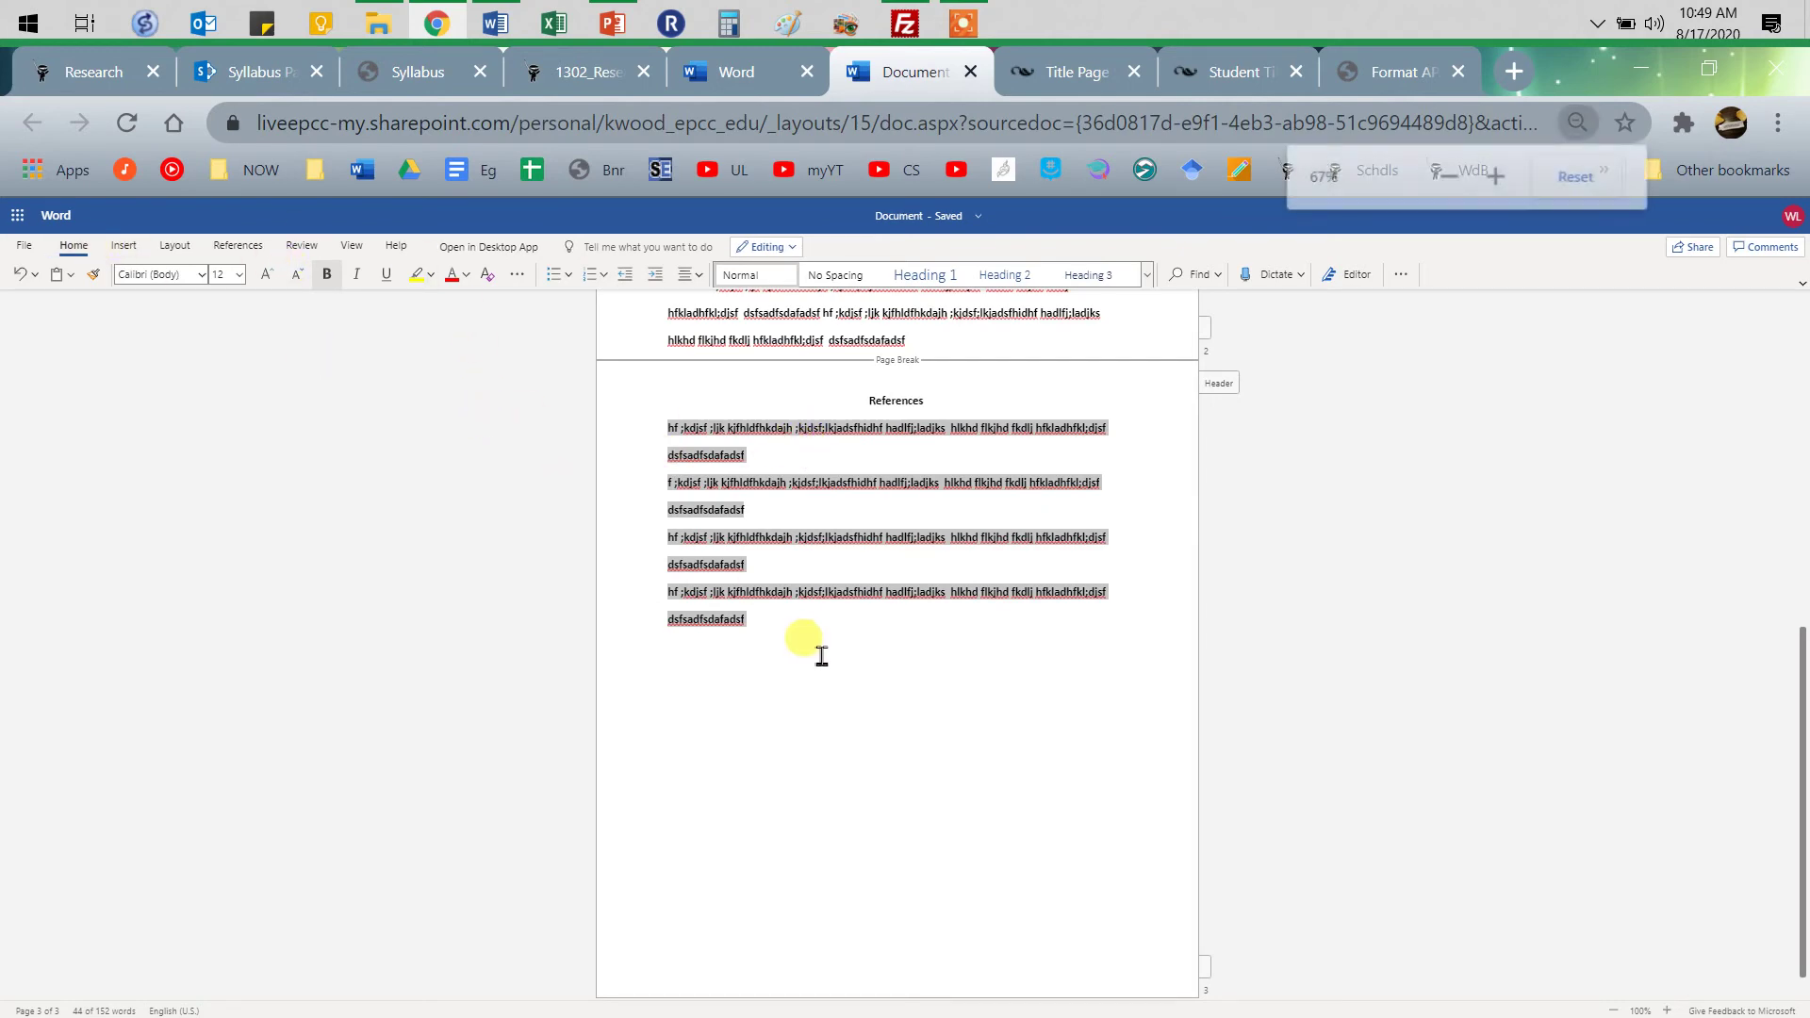
# Step: Zoom in and reveal the Layout tab's additional paragraph indent and spacing commands
pyautogui.hotkey('ctrl', '+')
pyautogui.hotkey('ctrl', '+')
pyautogui.hotkey('ctrl', '+')
pyautogui.hotkey('ctrl', '+')
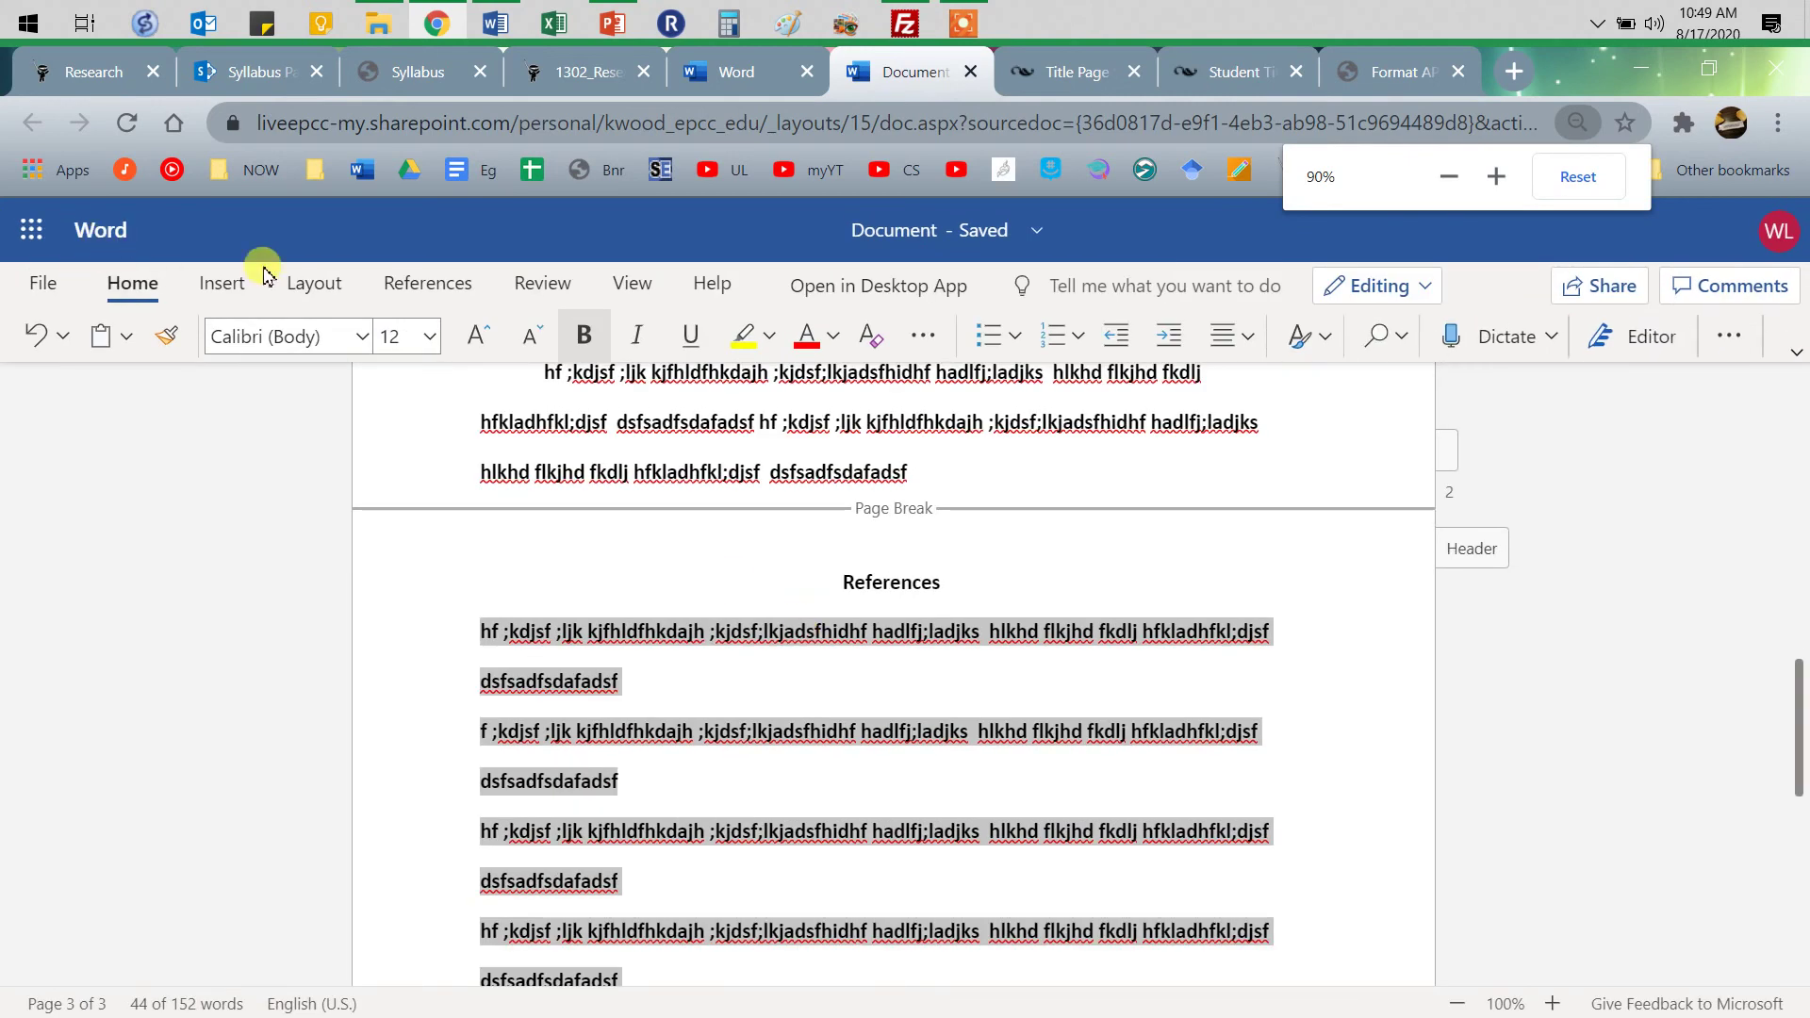
pyautogui.click(318, 286)
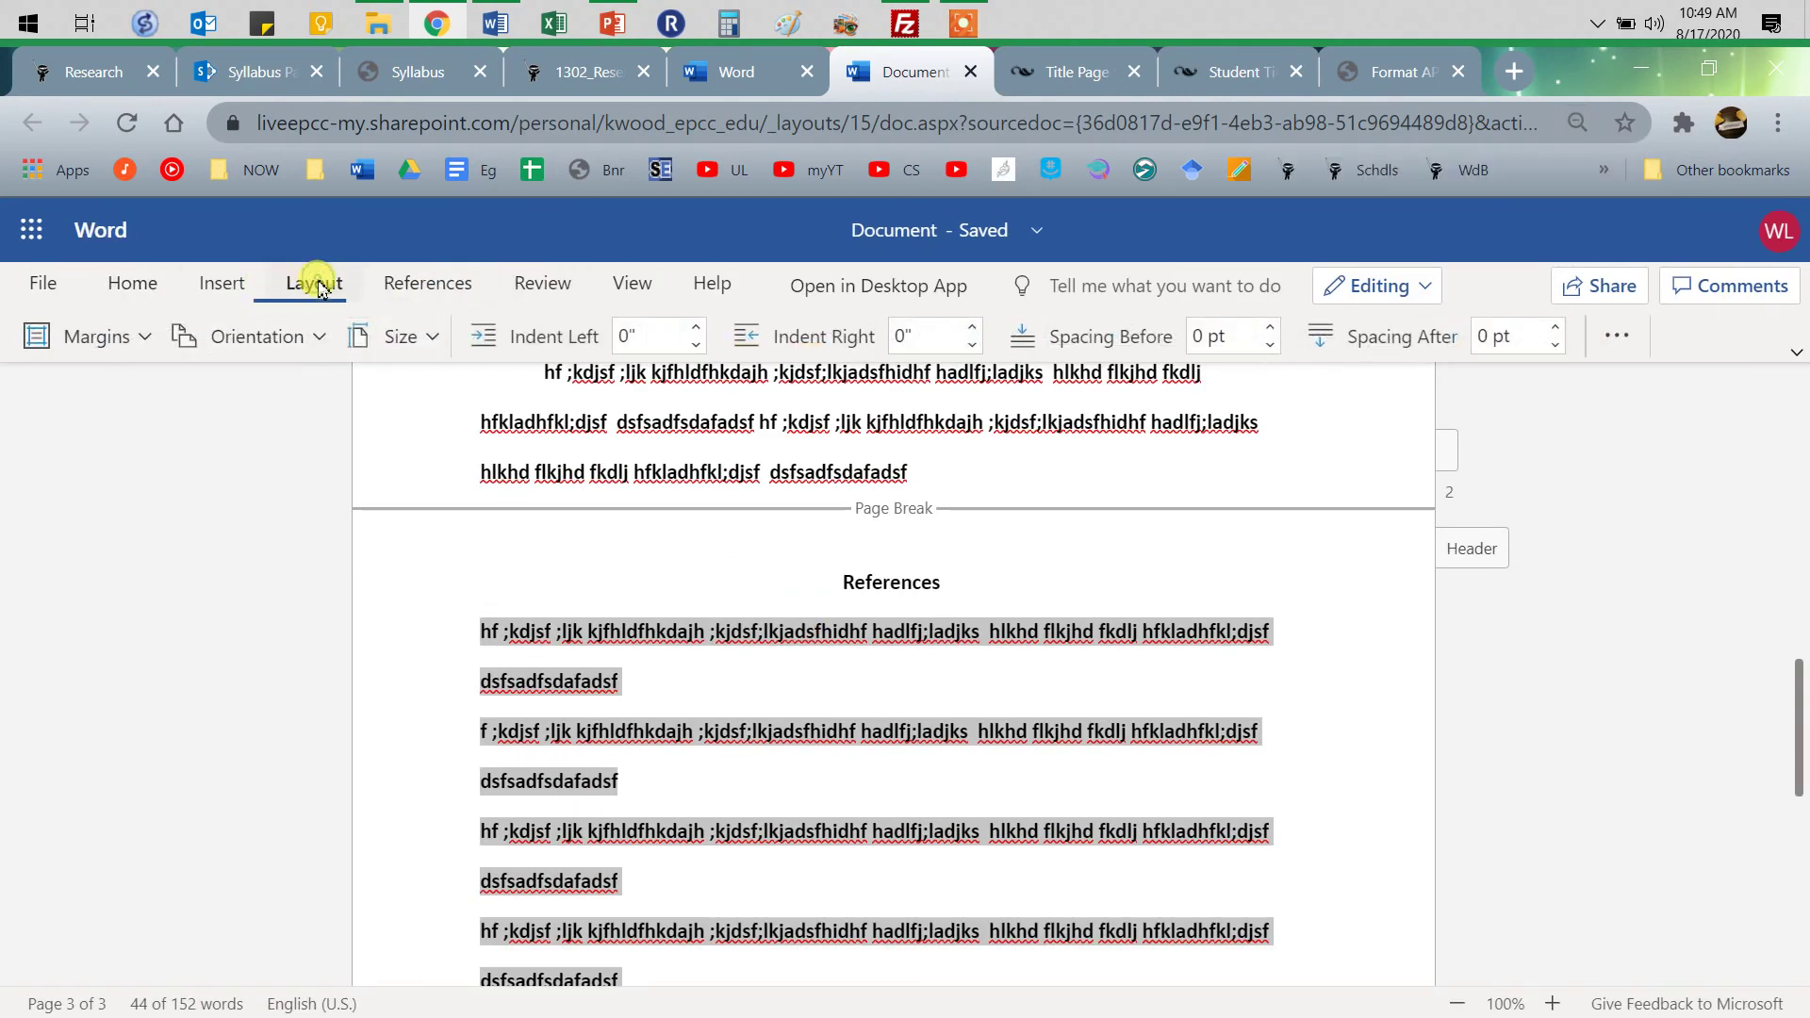
pyautogui.click(153, 287)
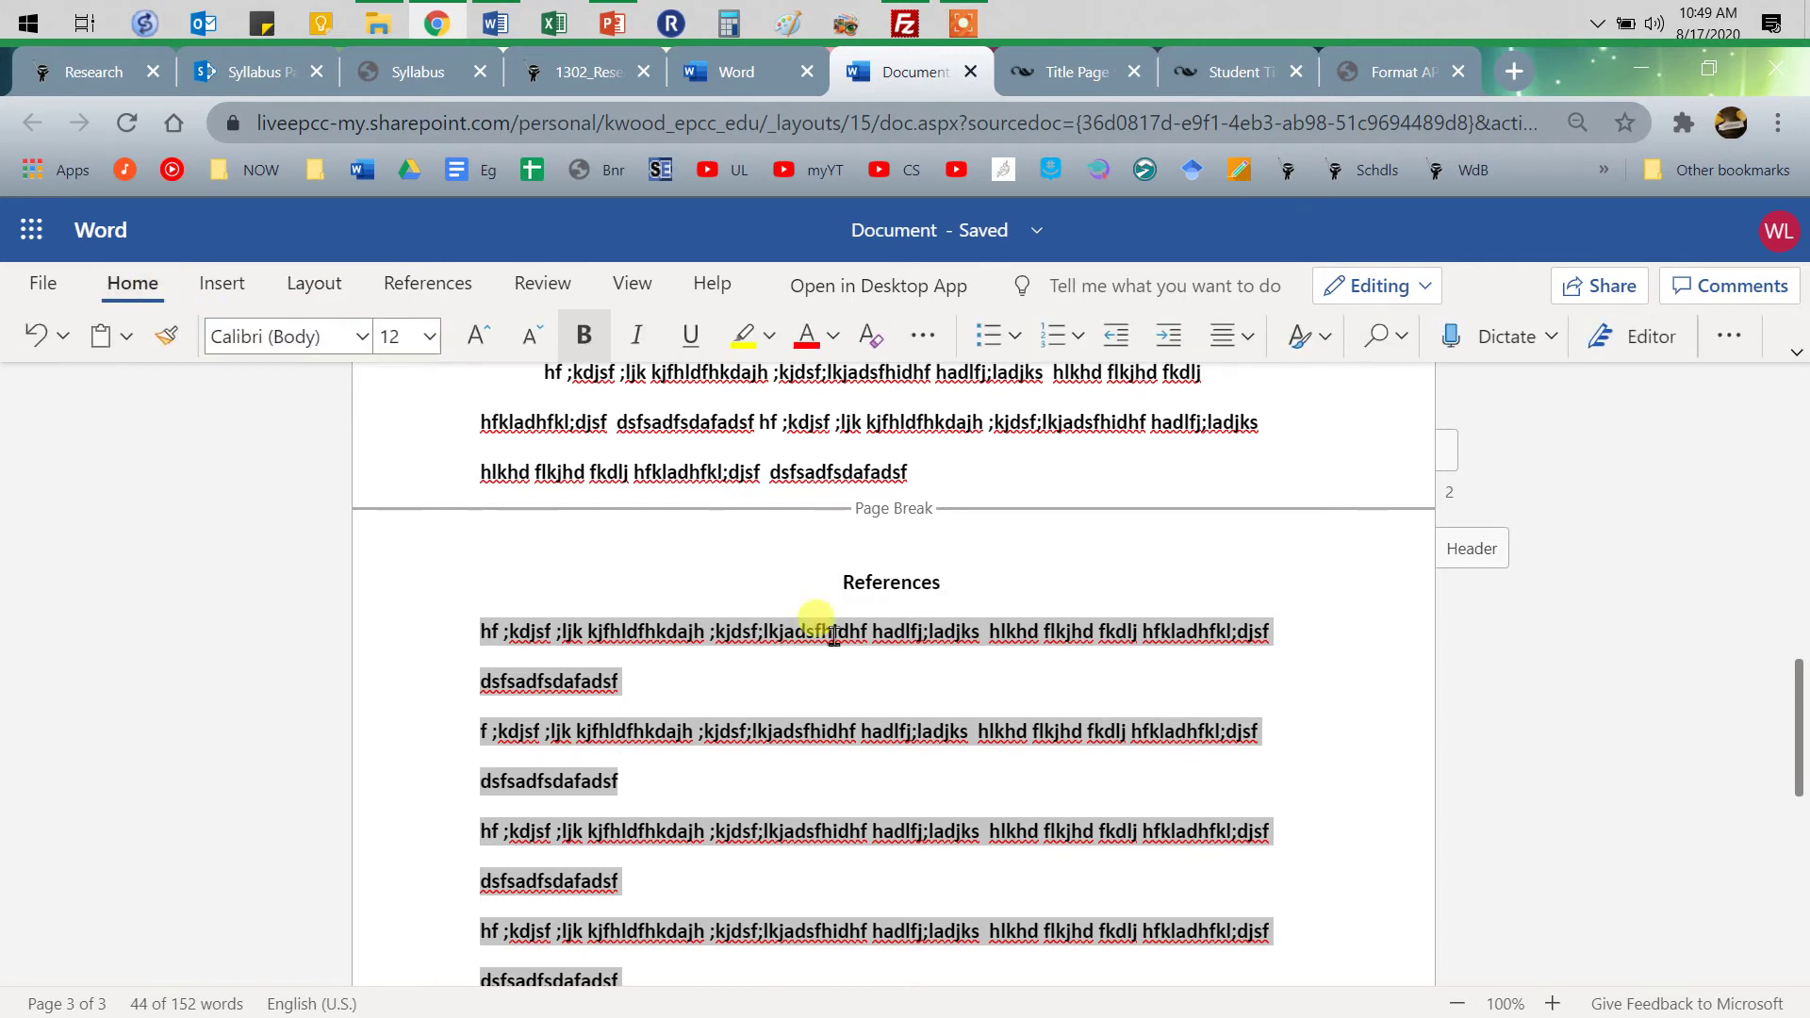
pyautogui.scroll(-2, 1056, 693)
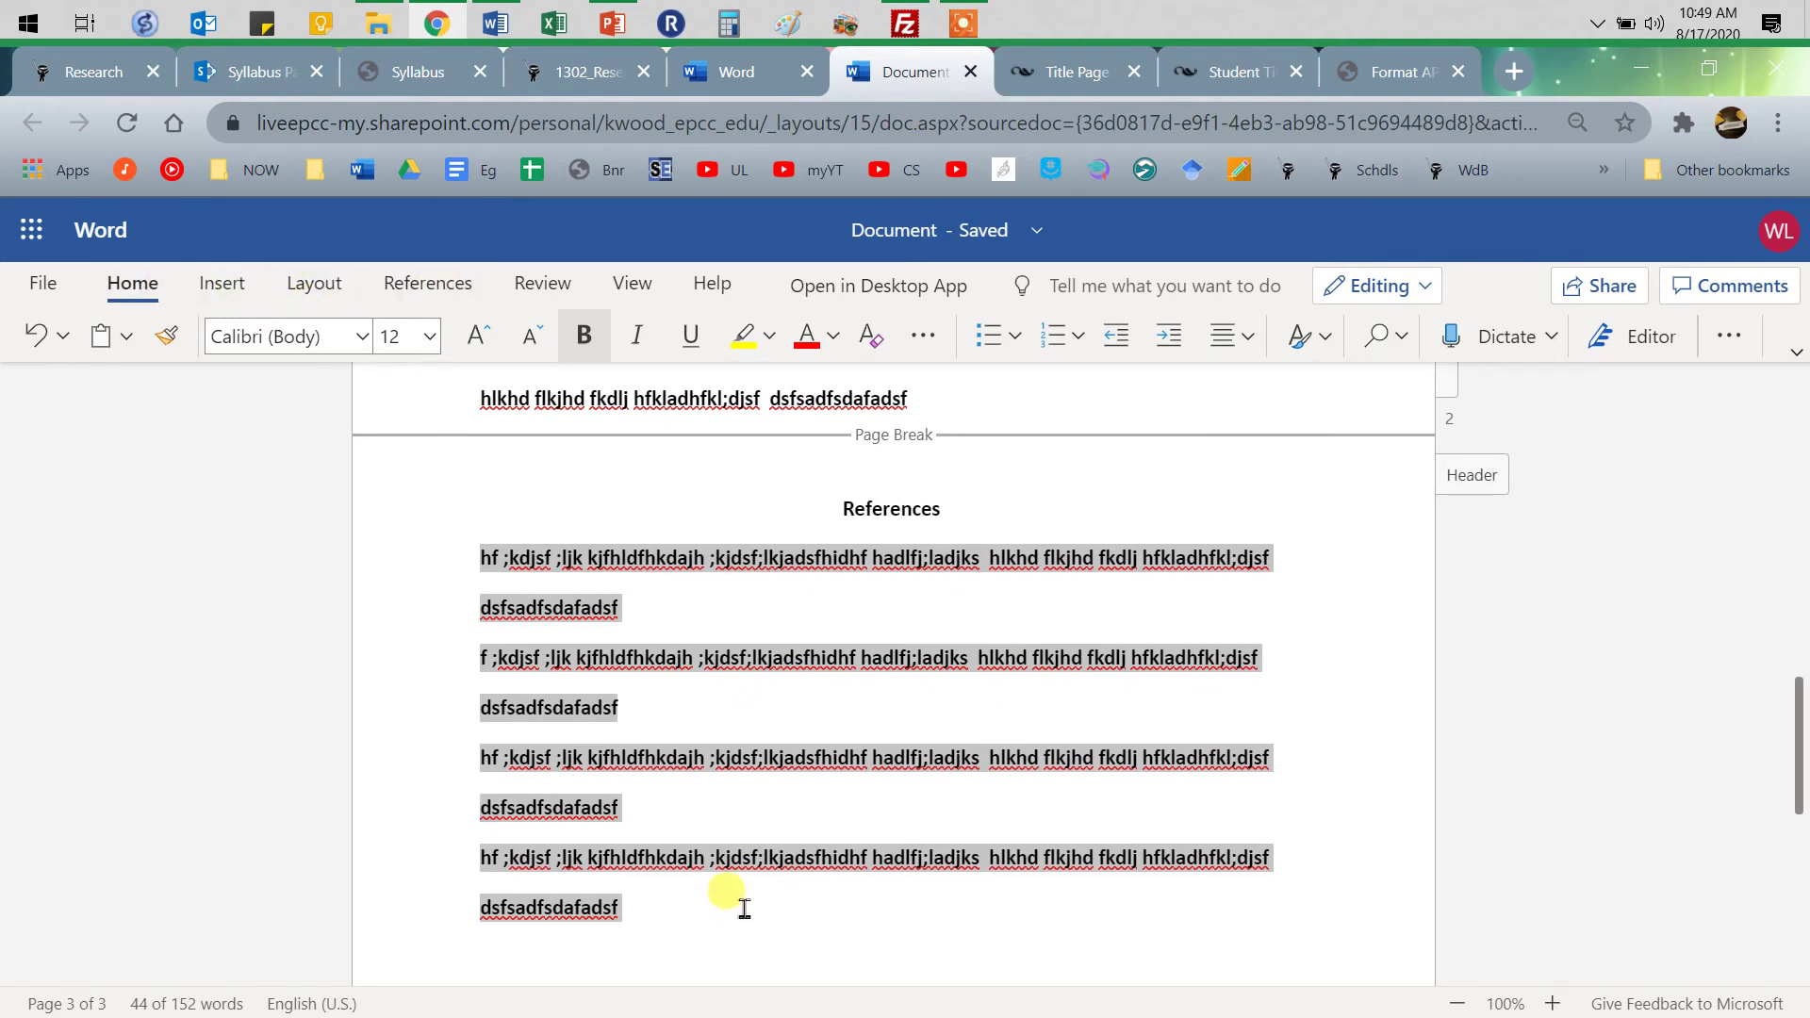
pyautogui.hotkey('ctrl', 't')
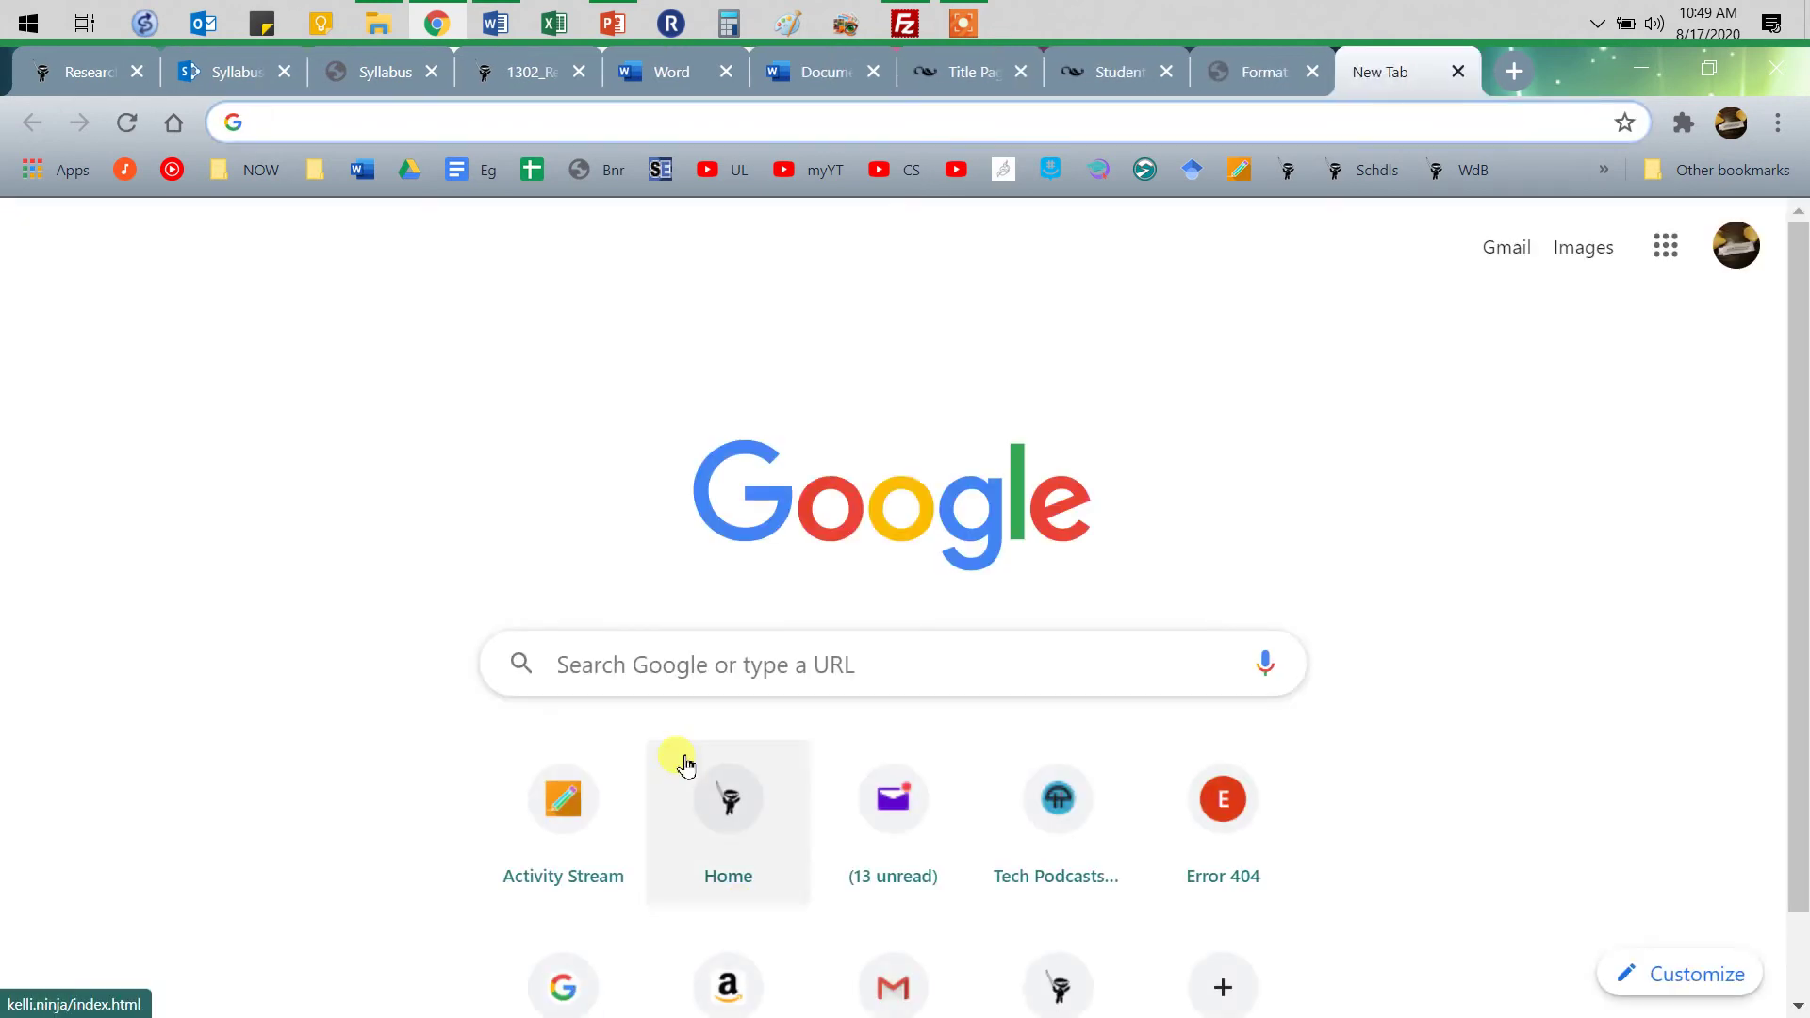
pyautogui.click(1457, 72)
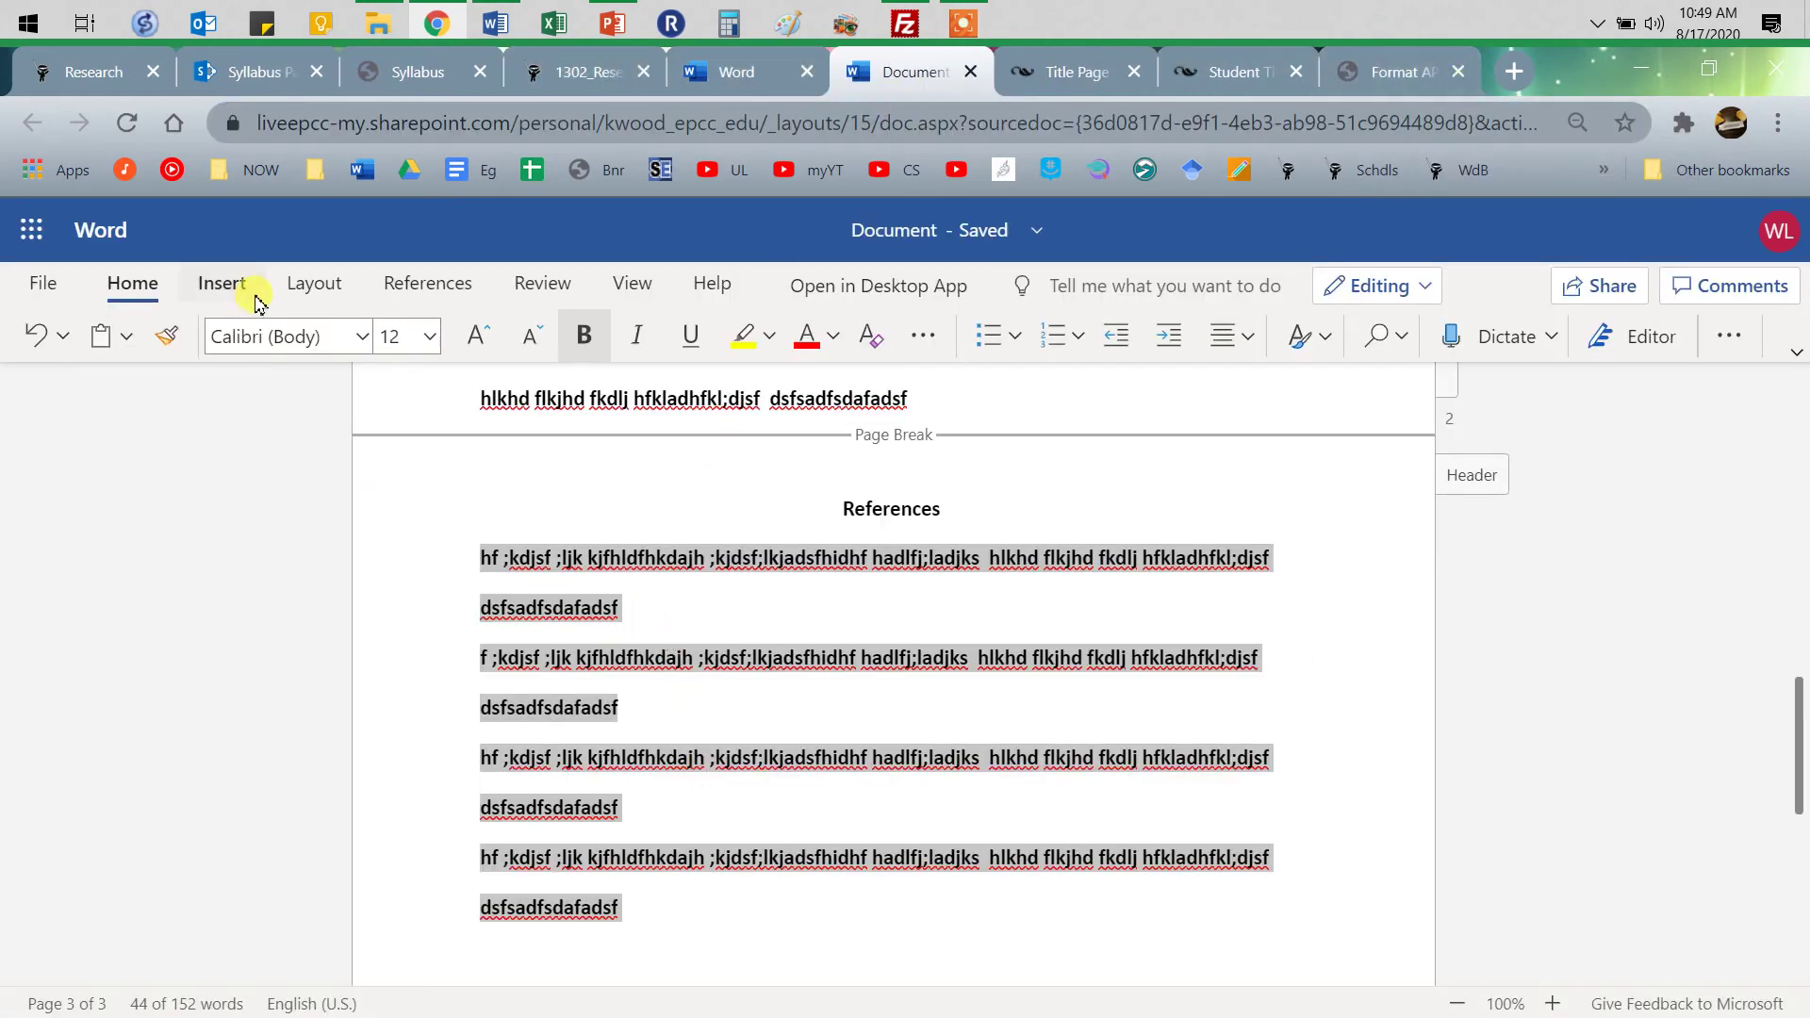
pyautogui.click(297, 300)
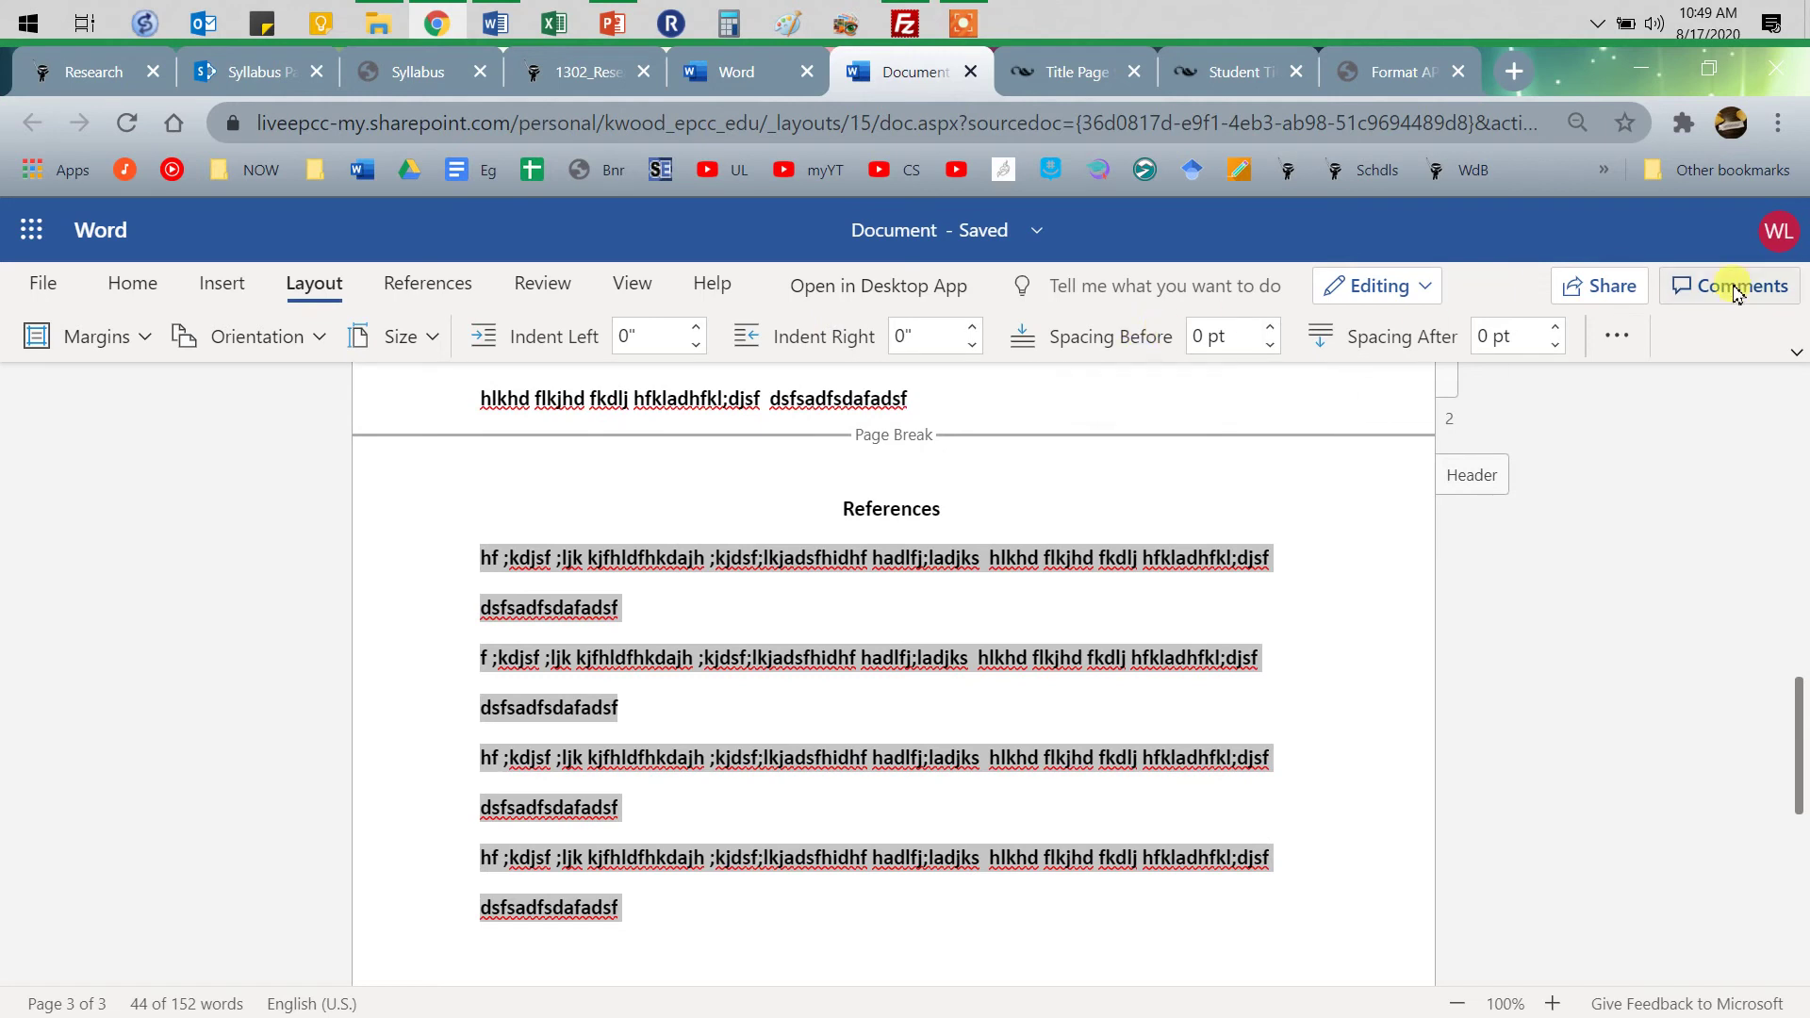
pyautogui.click(1614, 339)
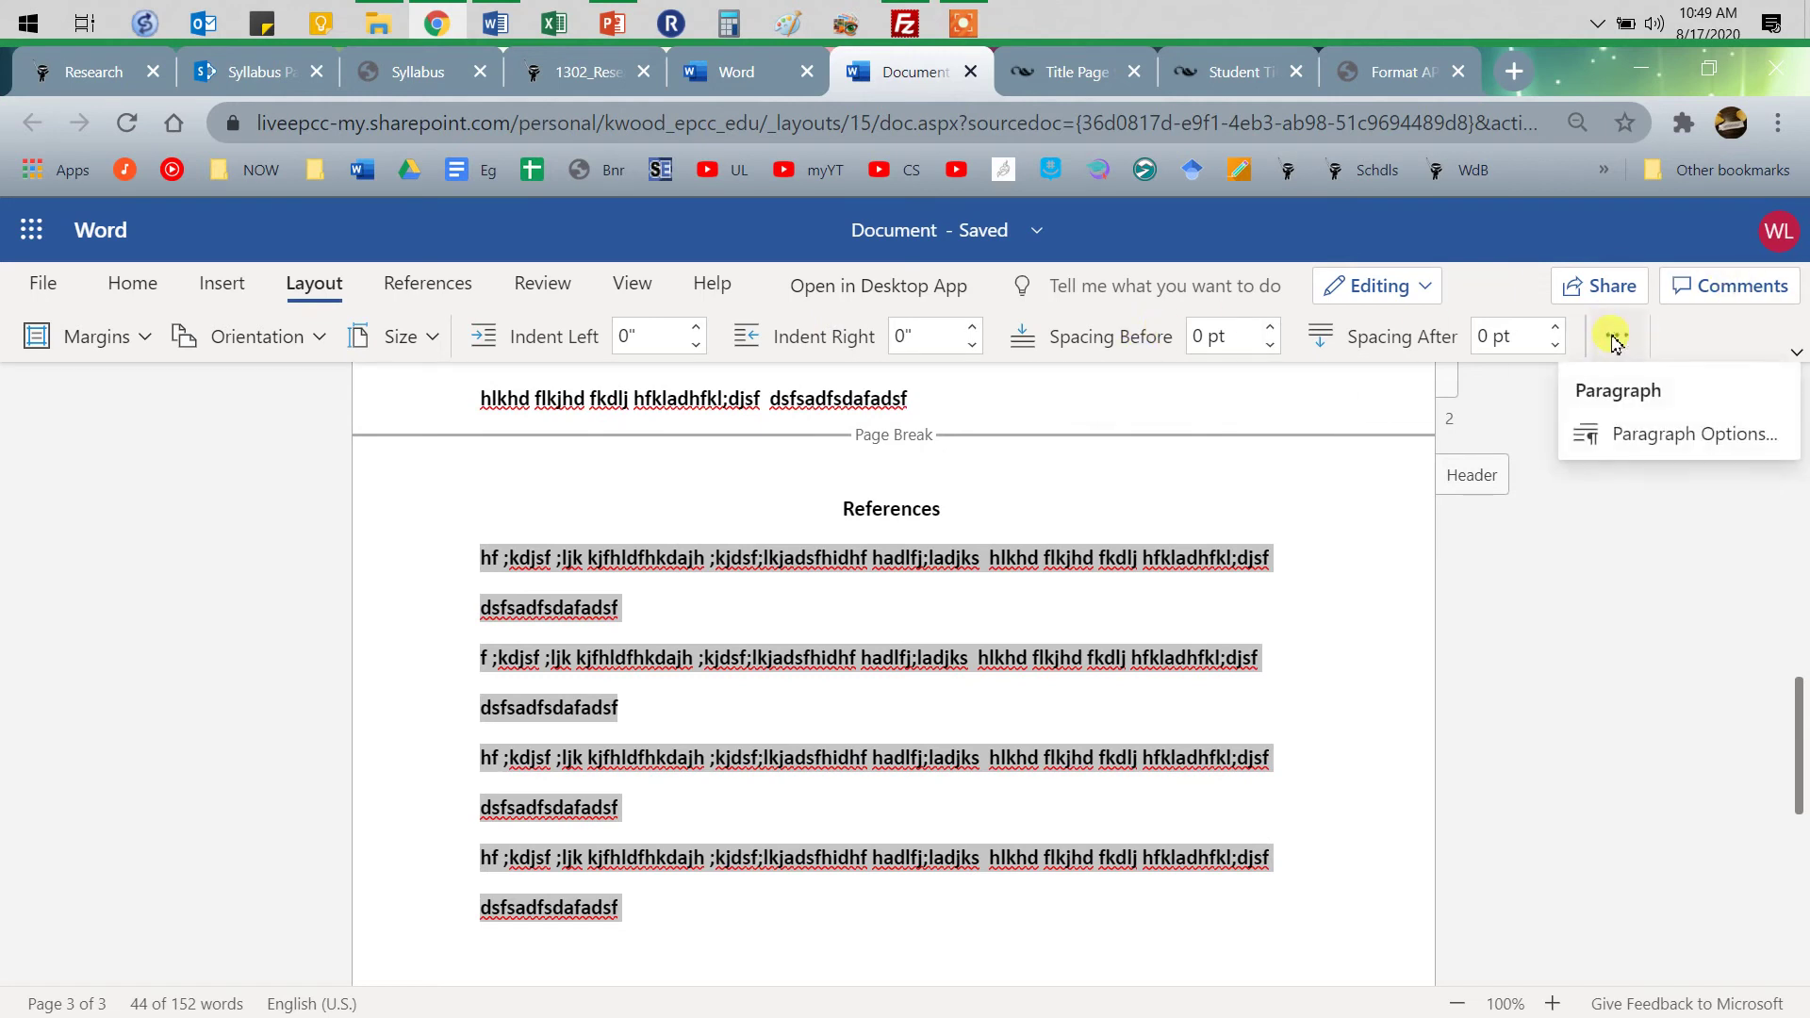
# Step: Apply a 0.5" hanging indent to the selected reference entries in Paragraph Options
pyautogui.click(1631, 445)
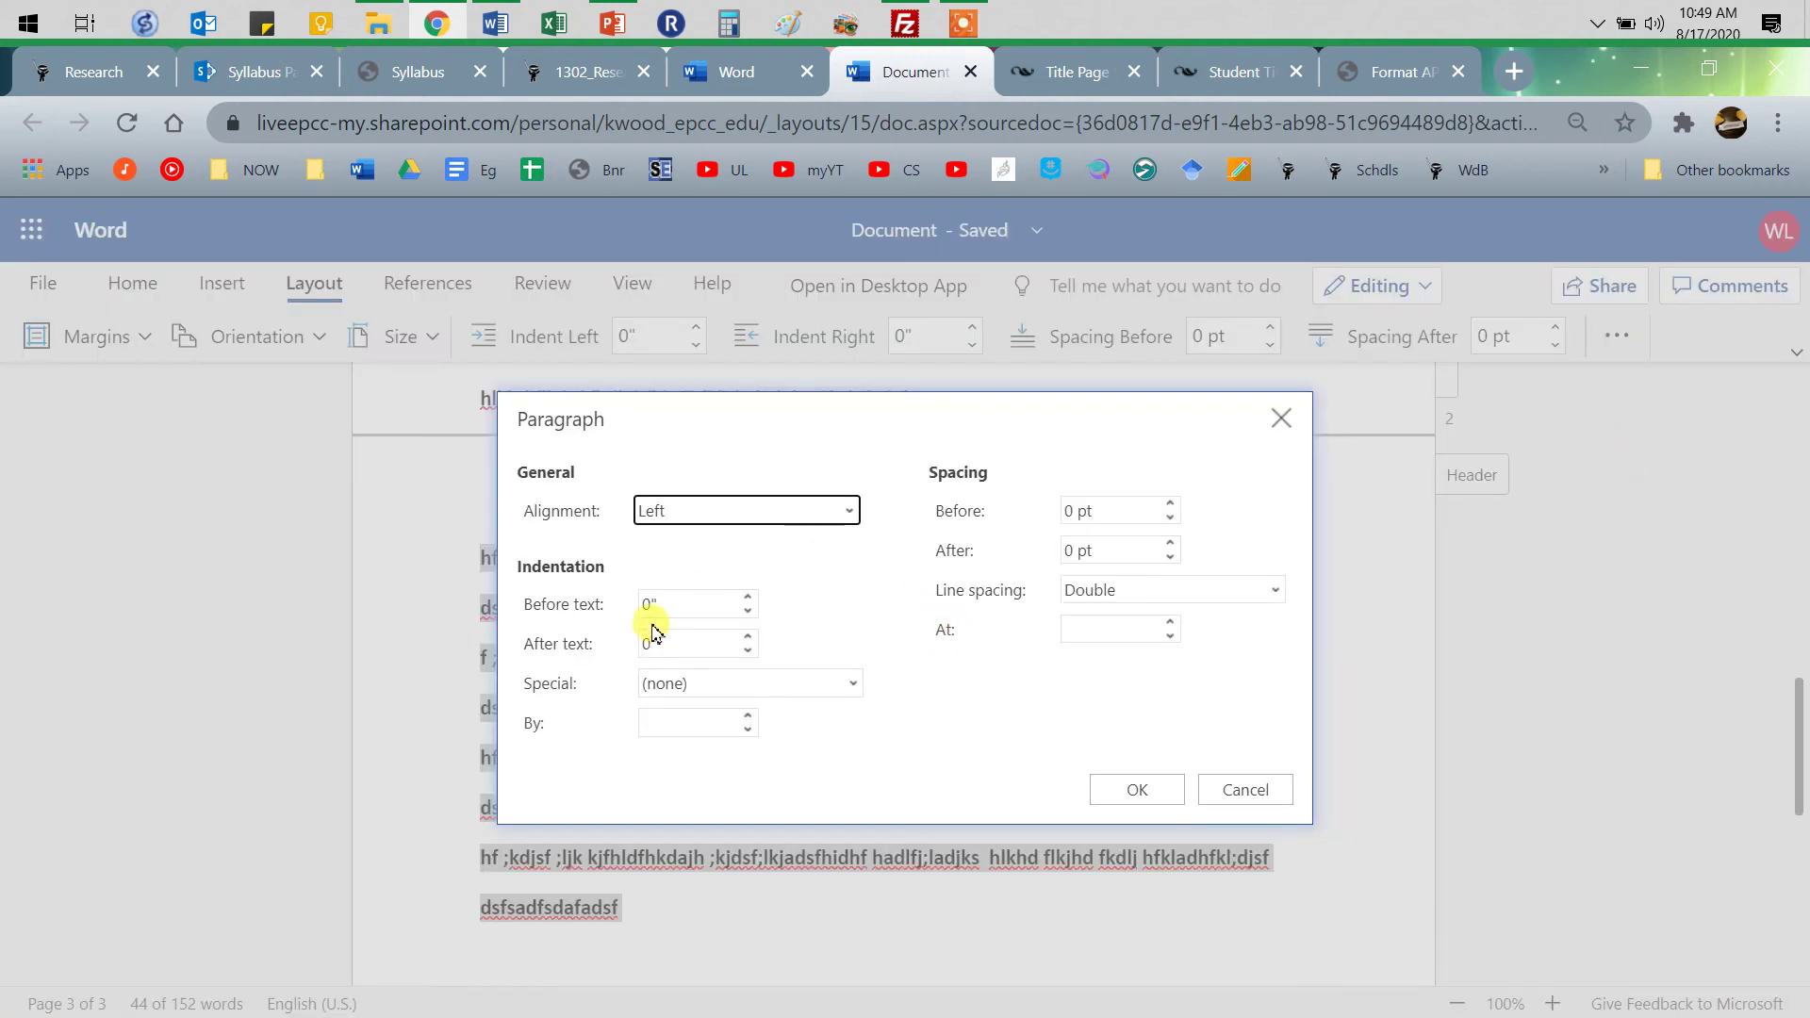
pyautogui.click(852, 684)
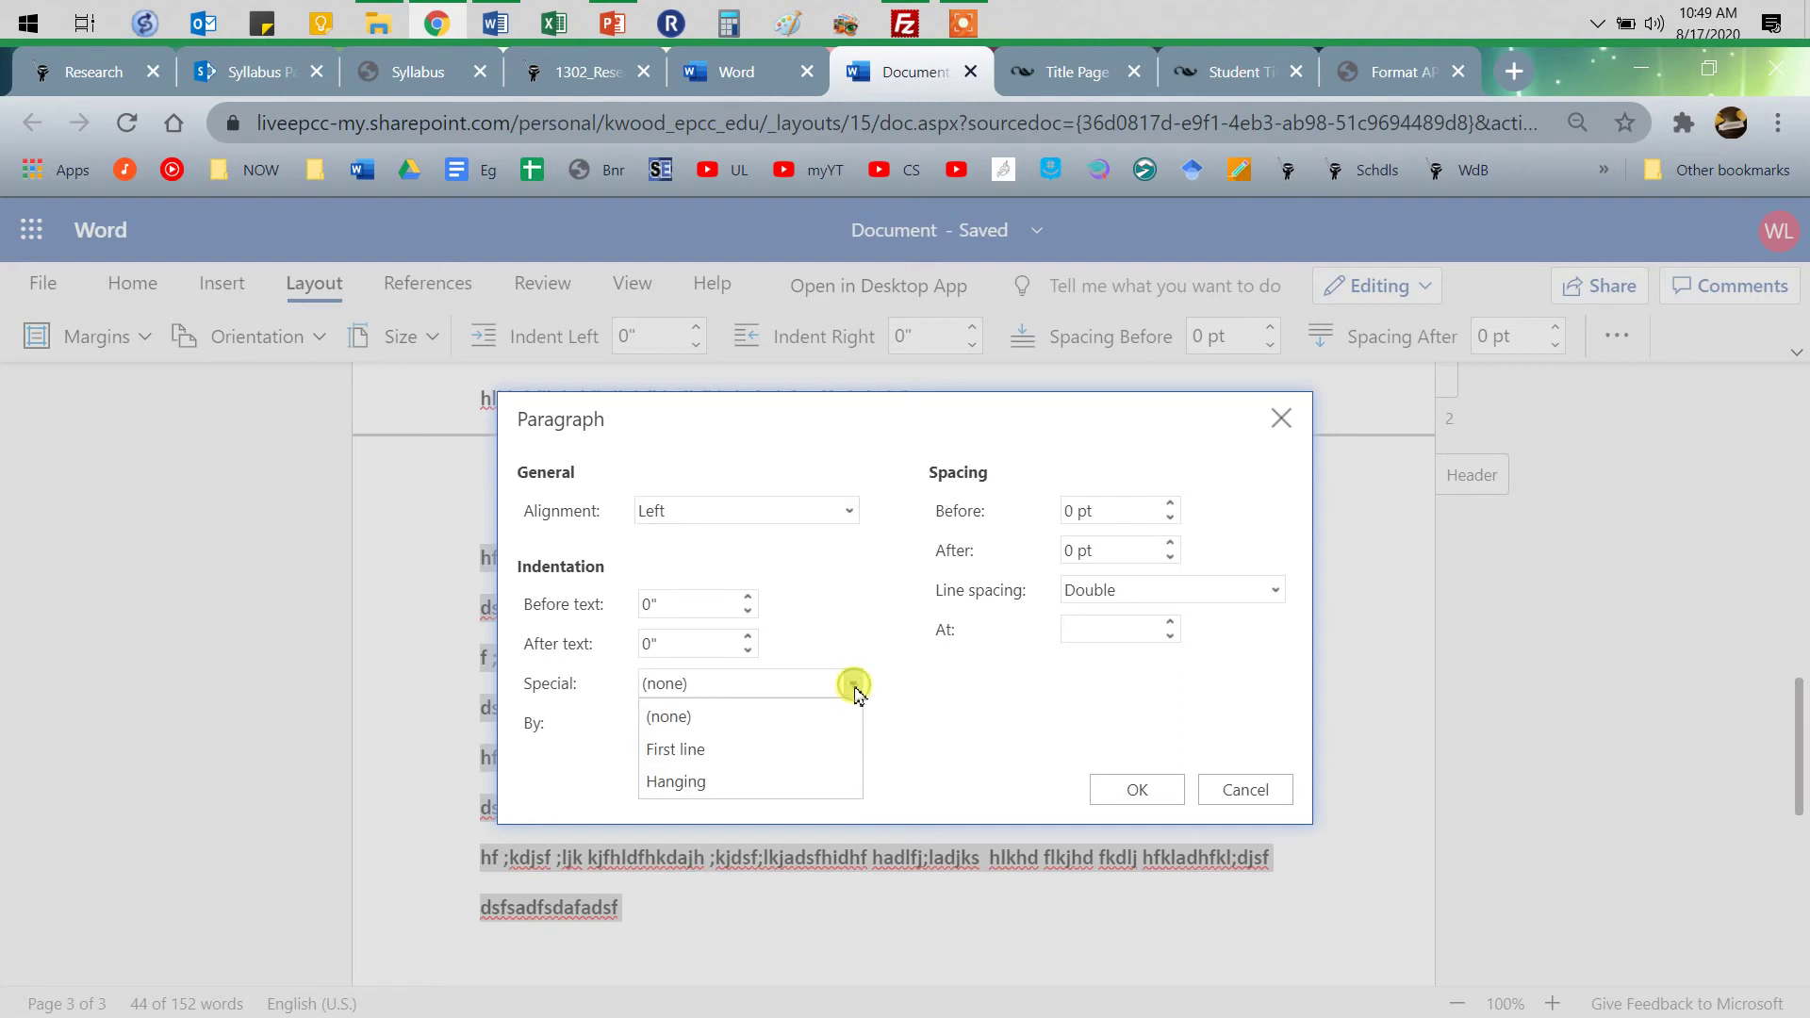
pyautogui.click(735, 784)
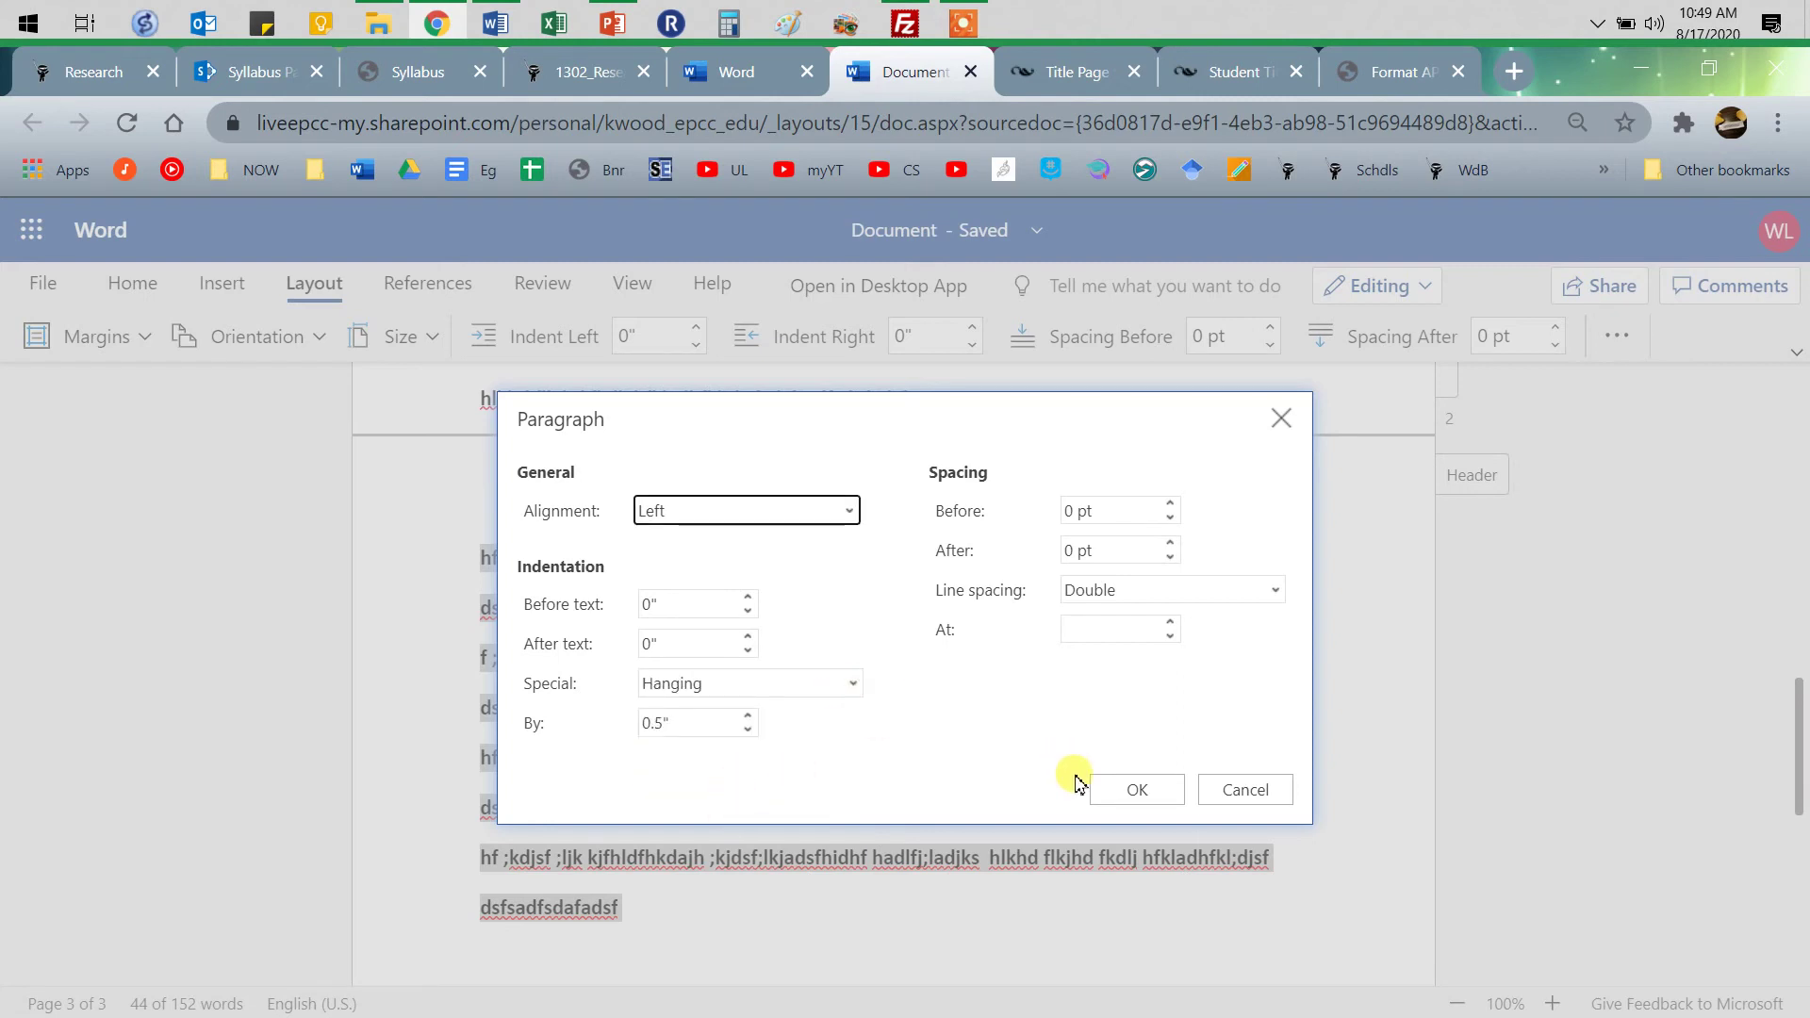
pyautogui.click(1140, 788)
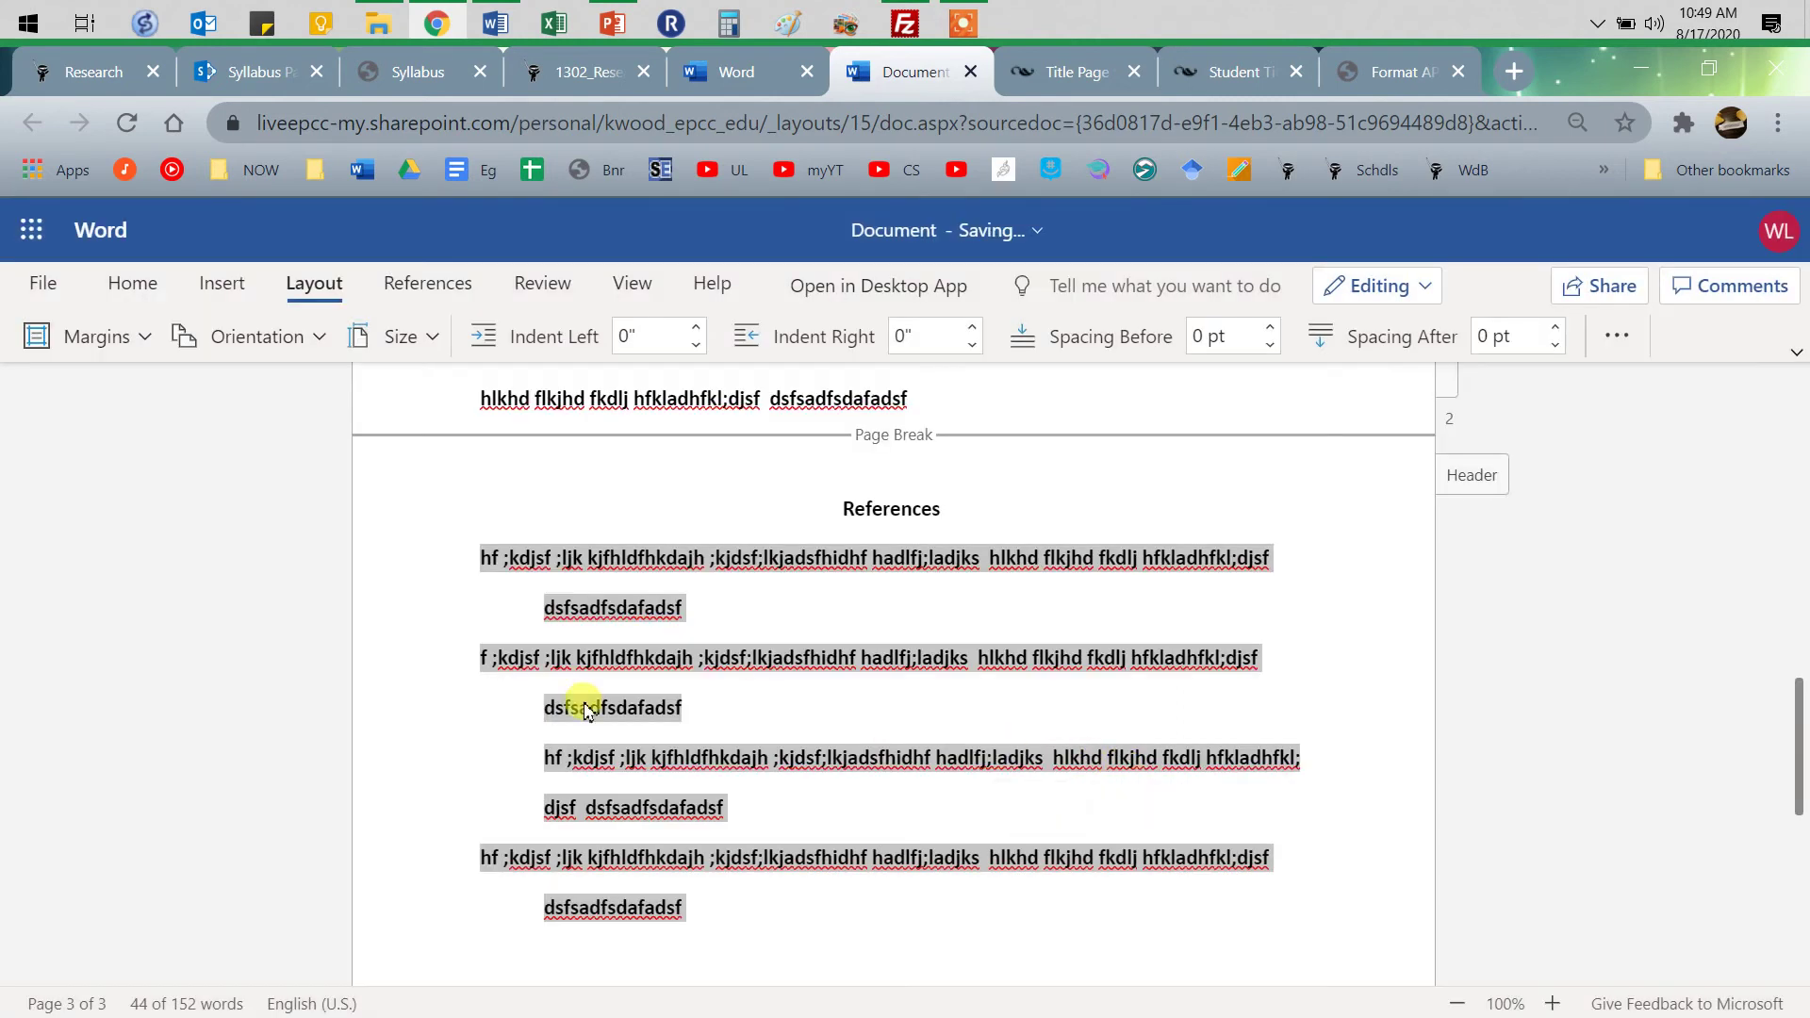
# Step: Repair the third entry's paragraph break, then select the first reference entry
pyautogui.click(543, 760)
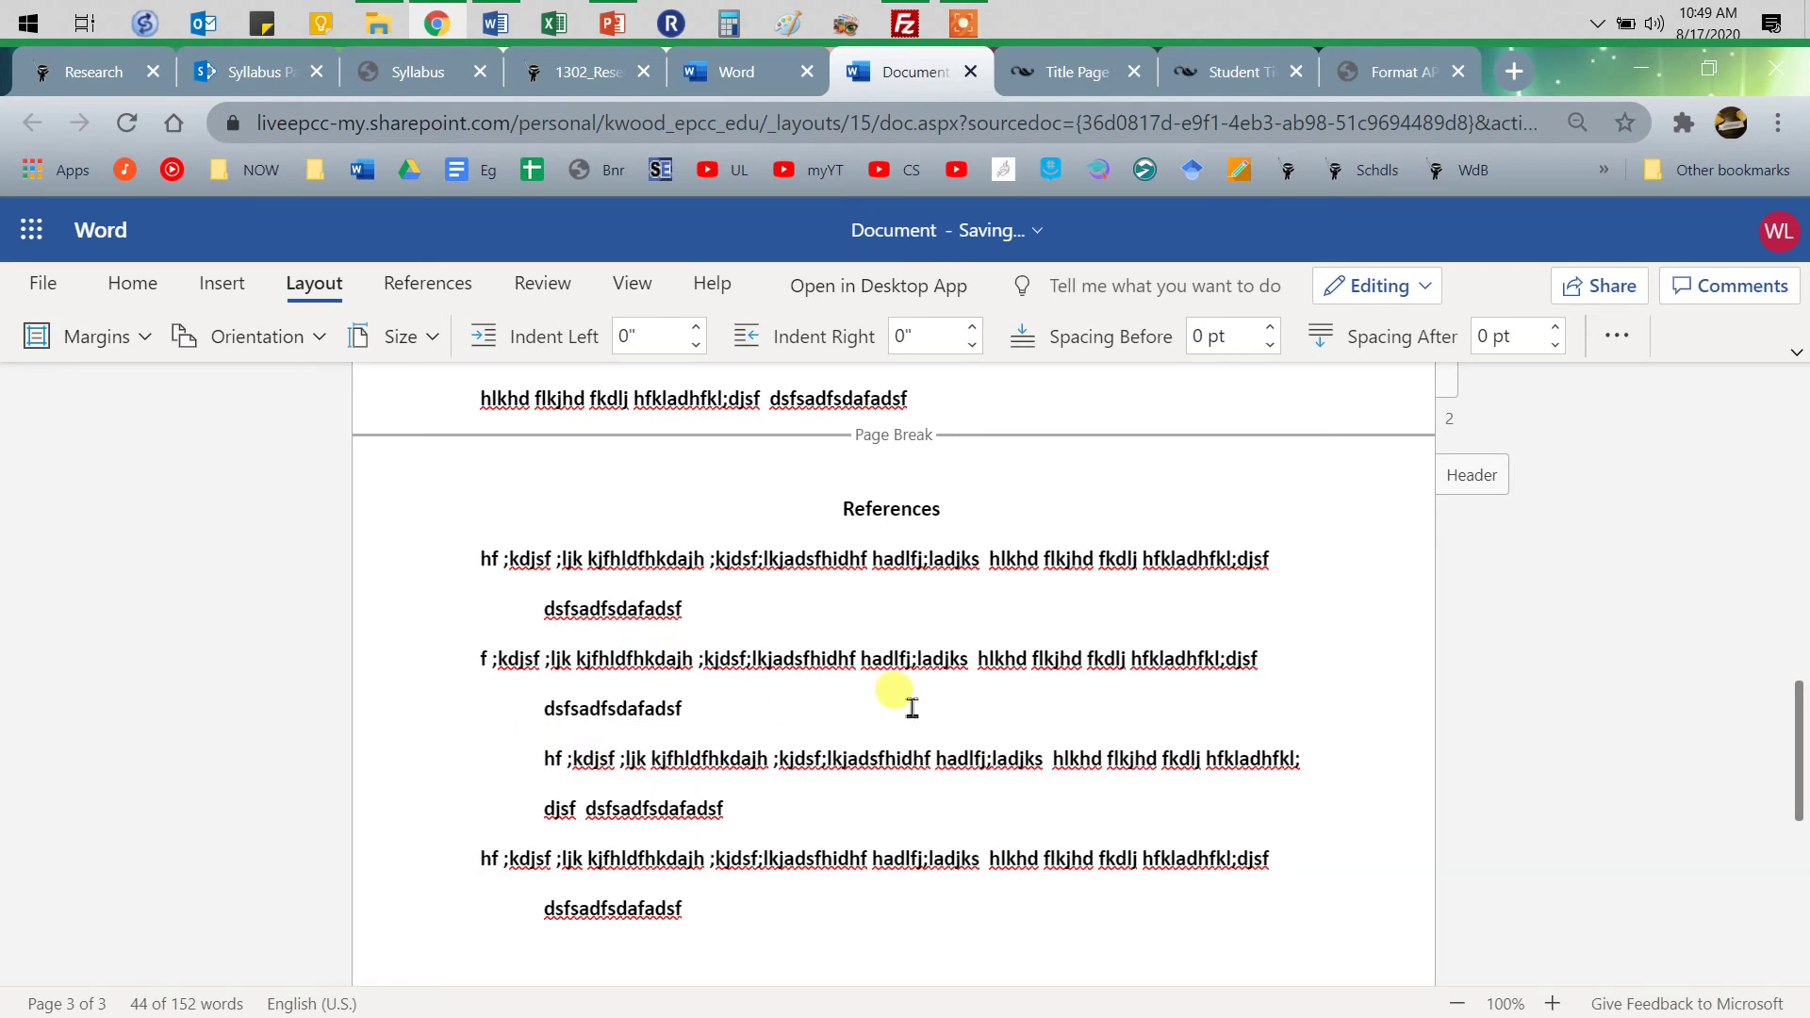
pyautogui.press('BackSpace')
pyautogui.press('Return')
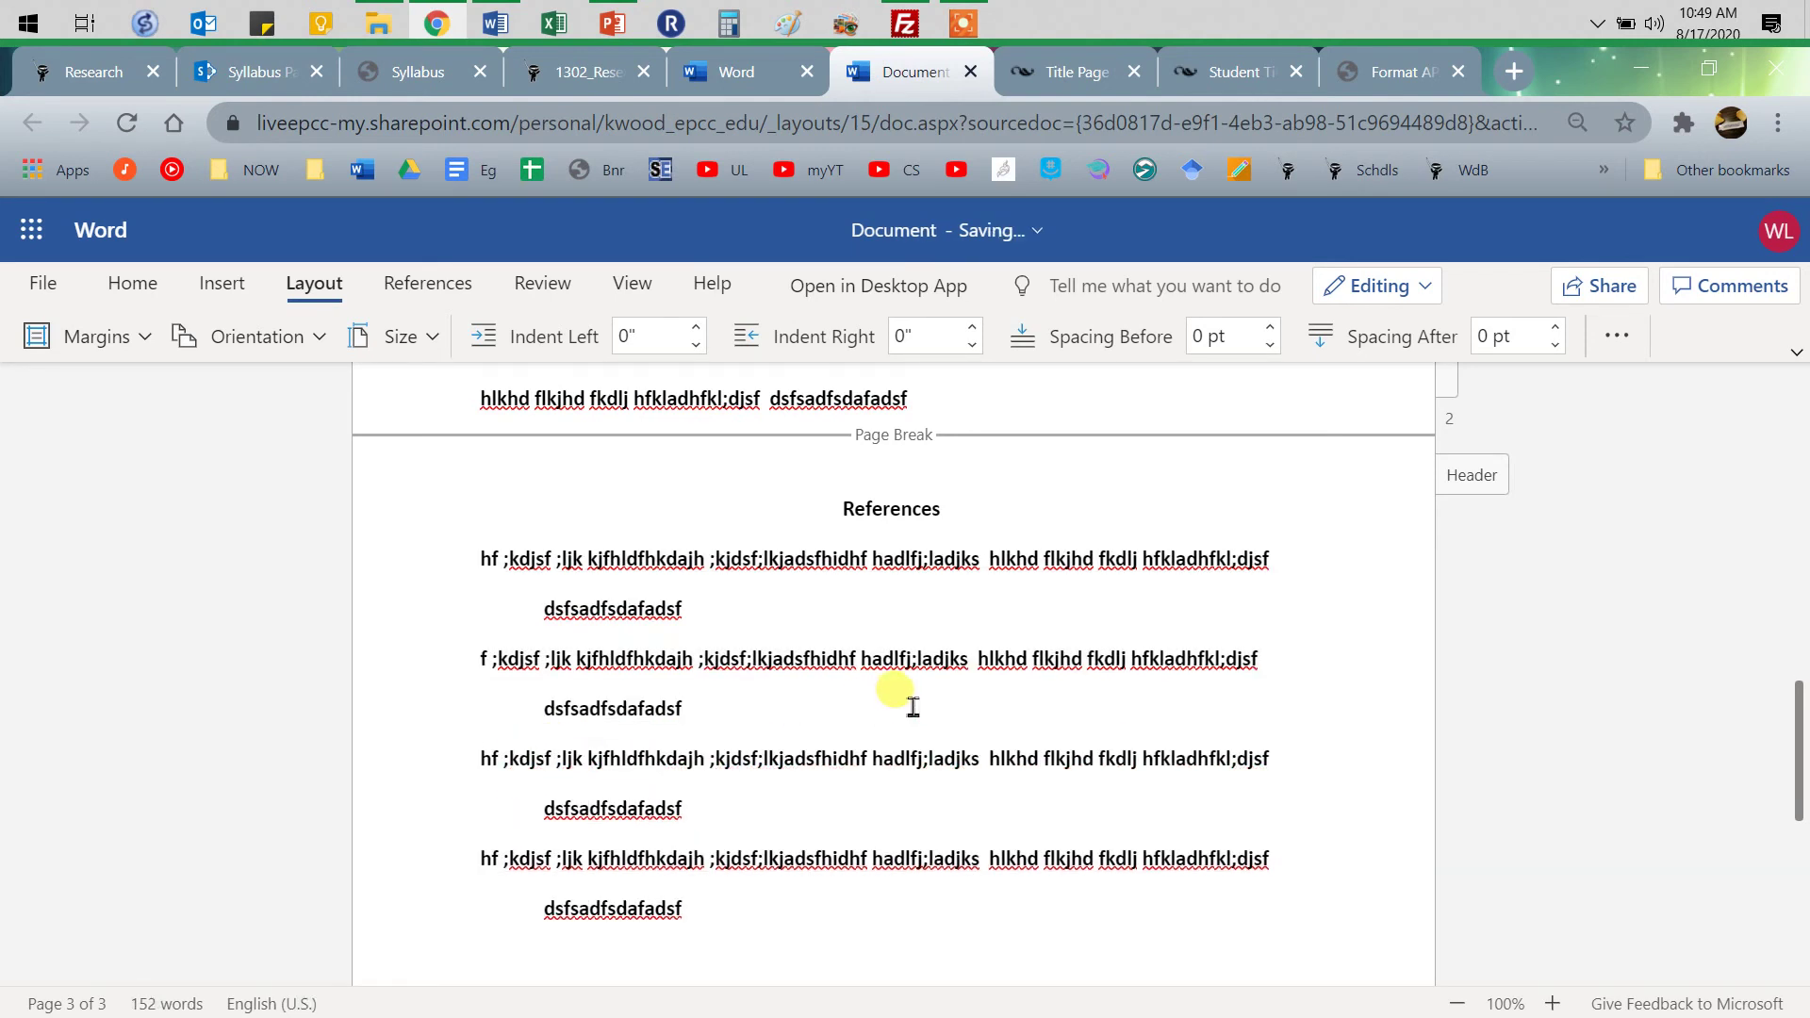
pyautogui.click(739, 699)
pyautogui.moveTo(682, 609); pyautogui.dragTo(450, 562)
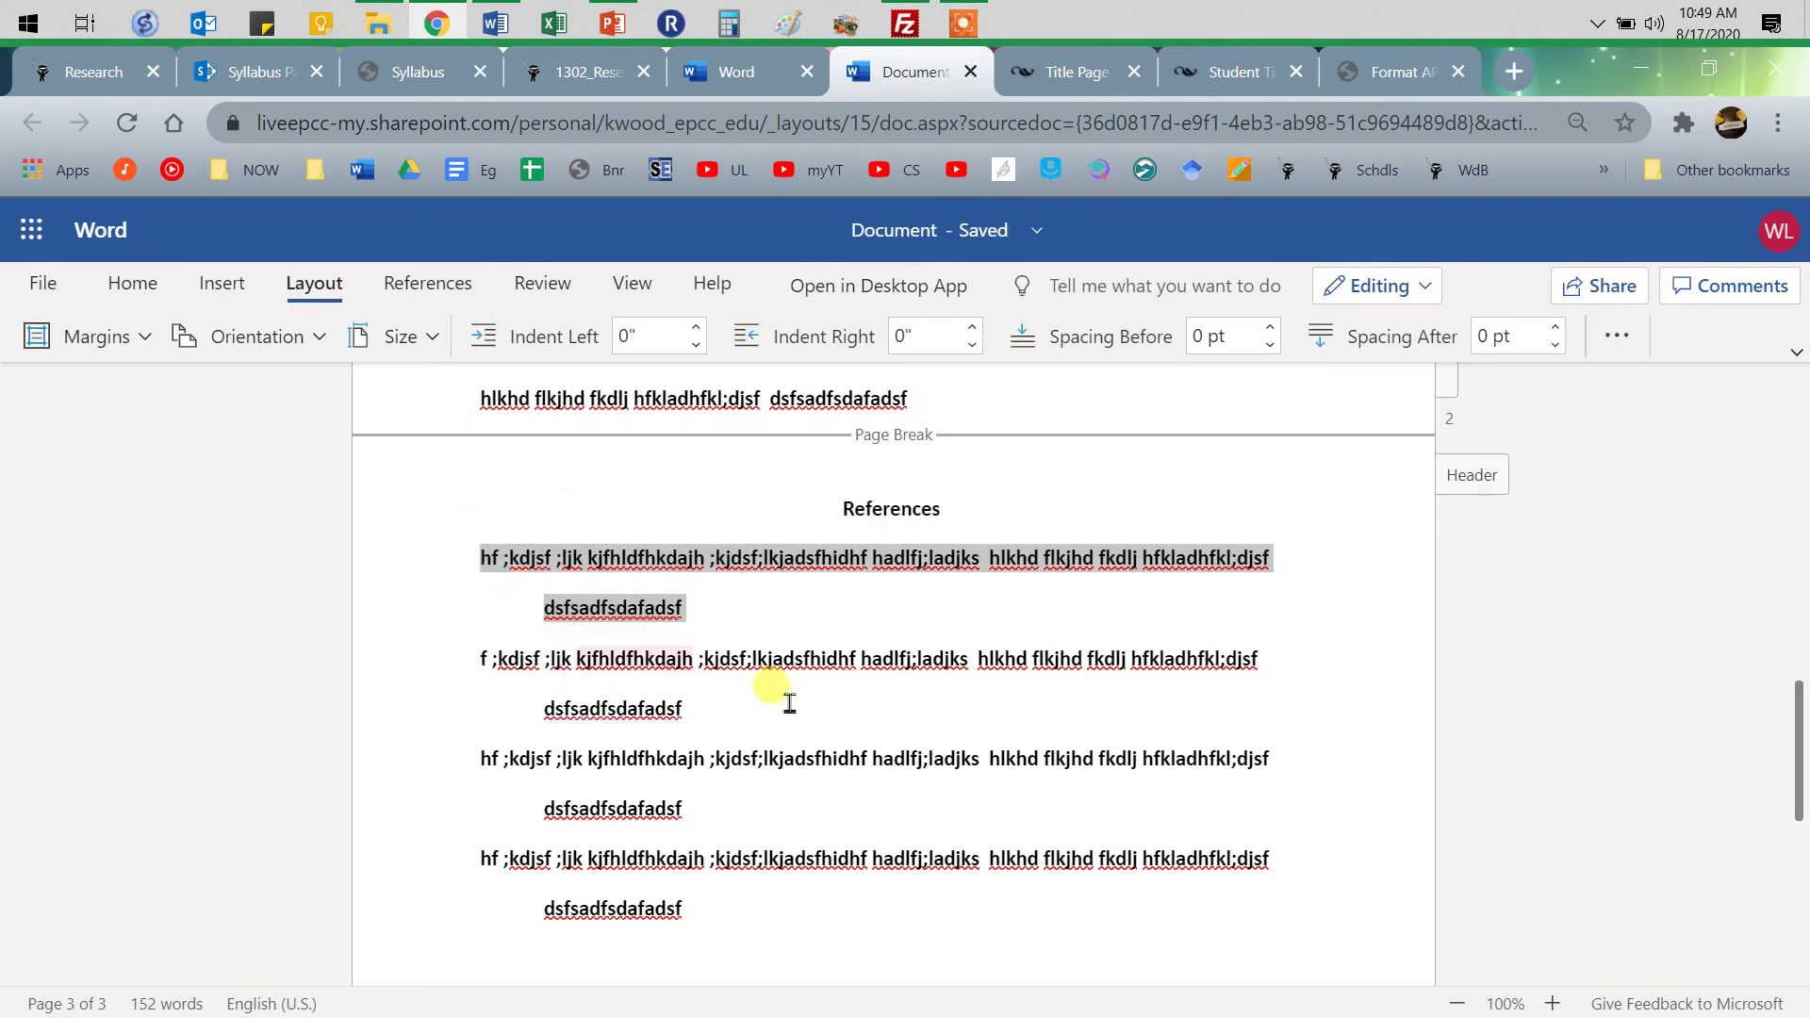
pyautogui.scroll(20, 1062, 829)
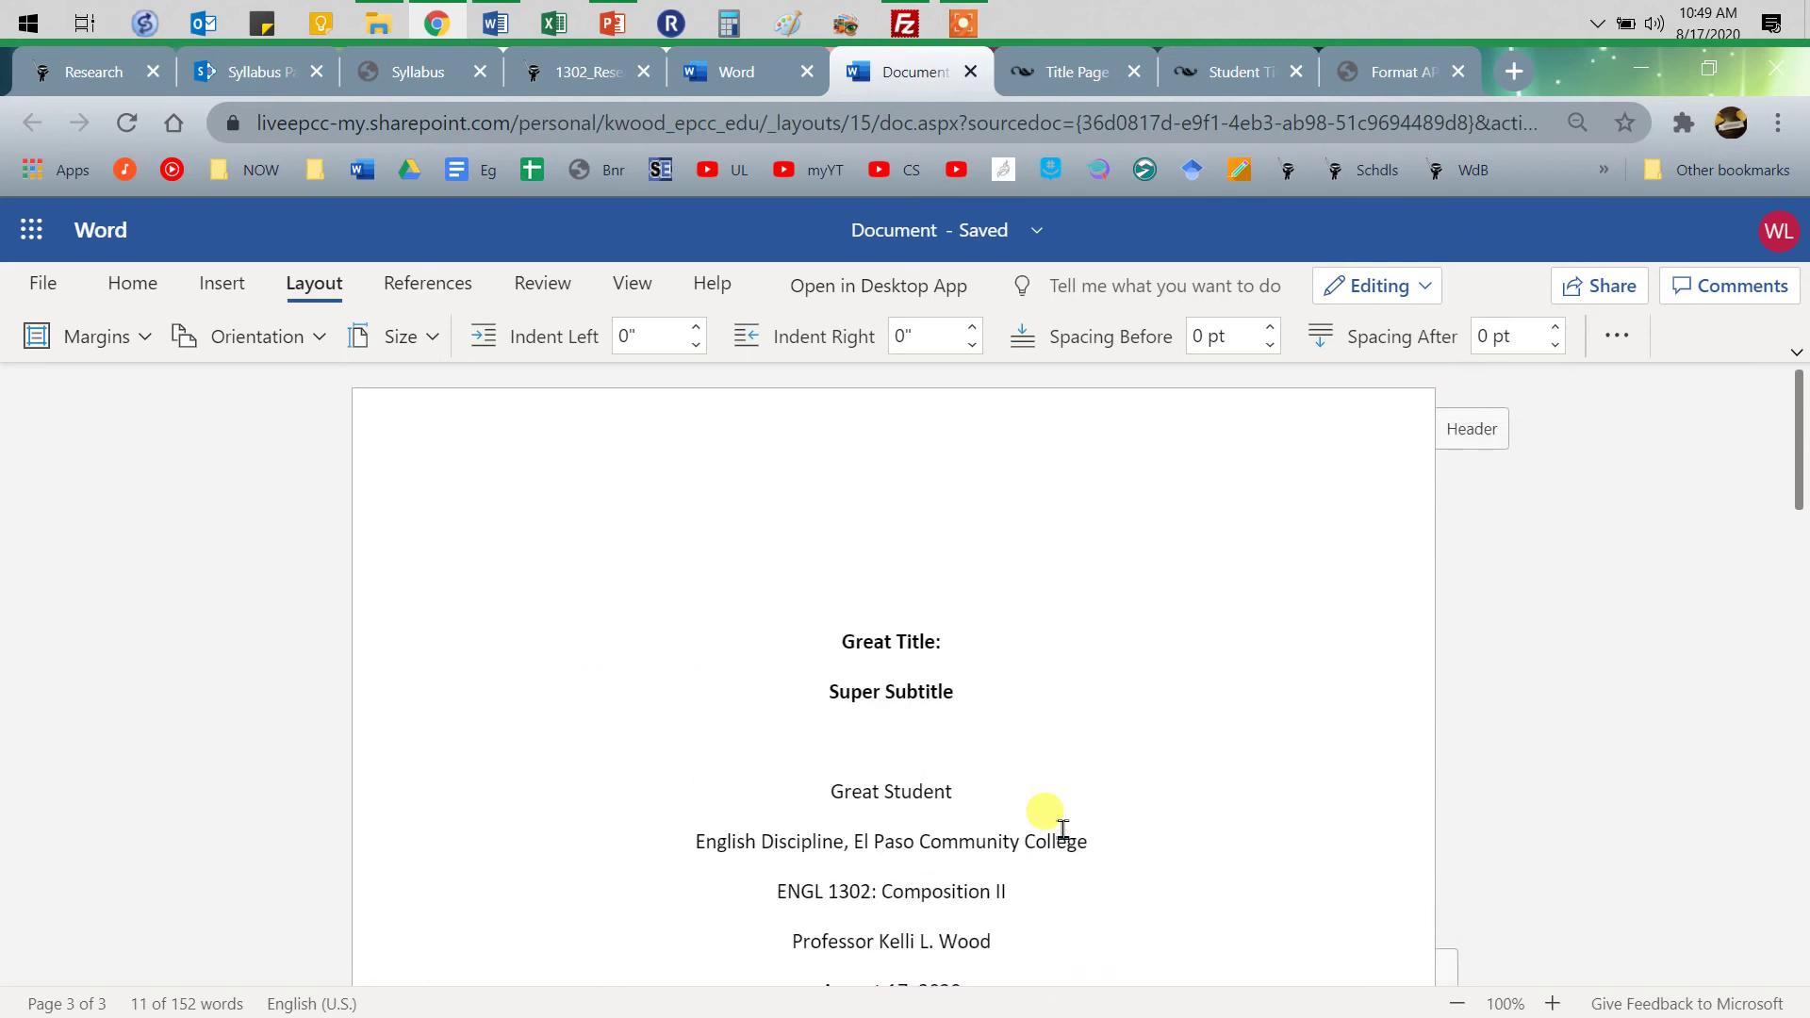
pyautogui.scroll(-6, 1063, 830)
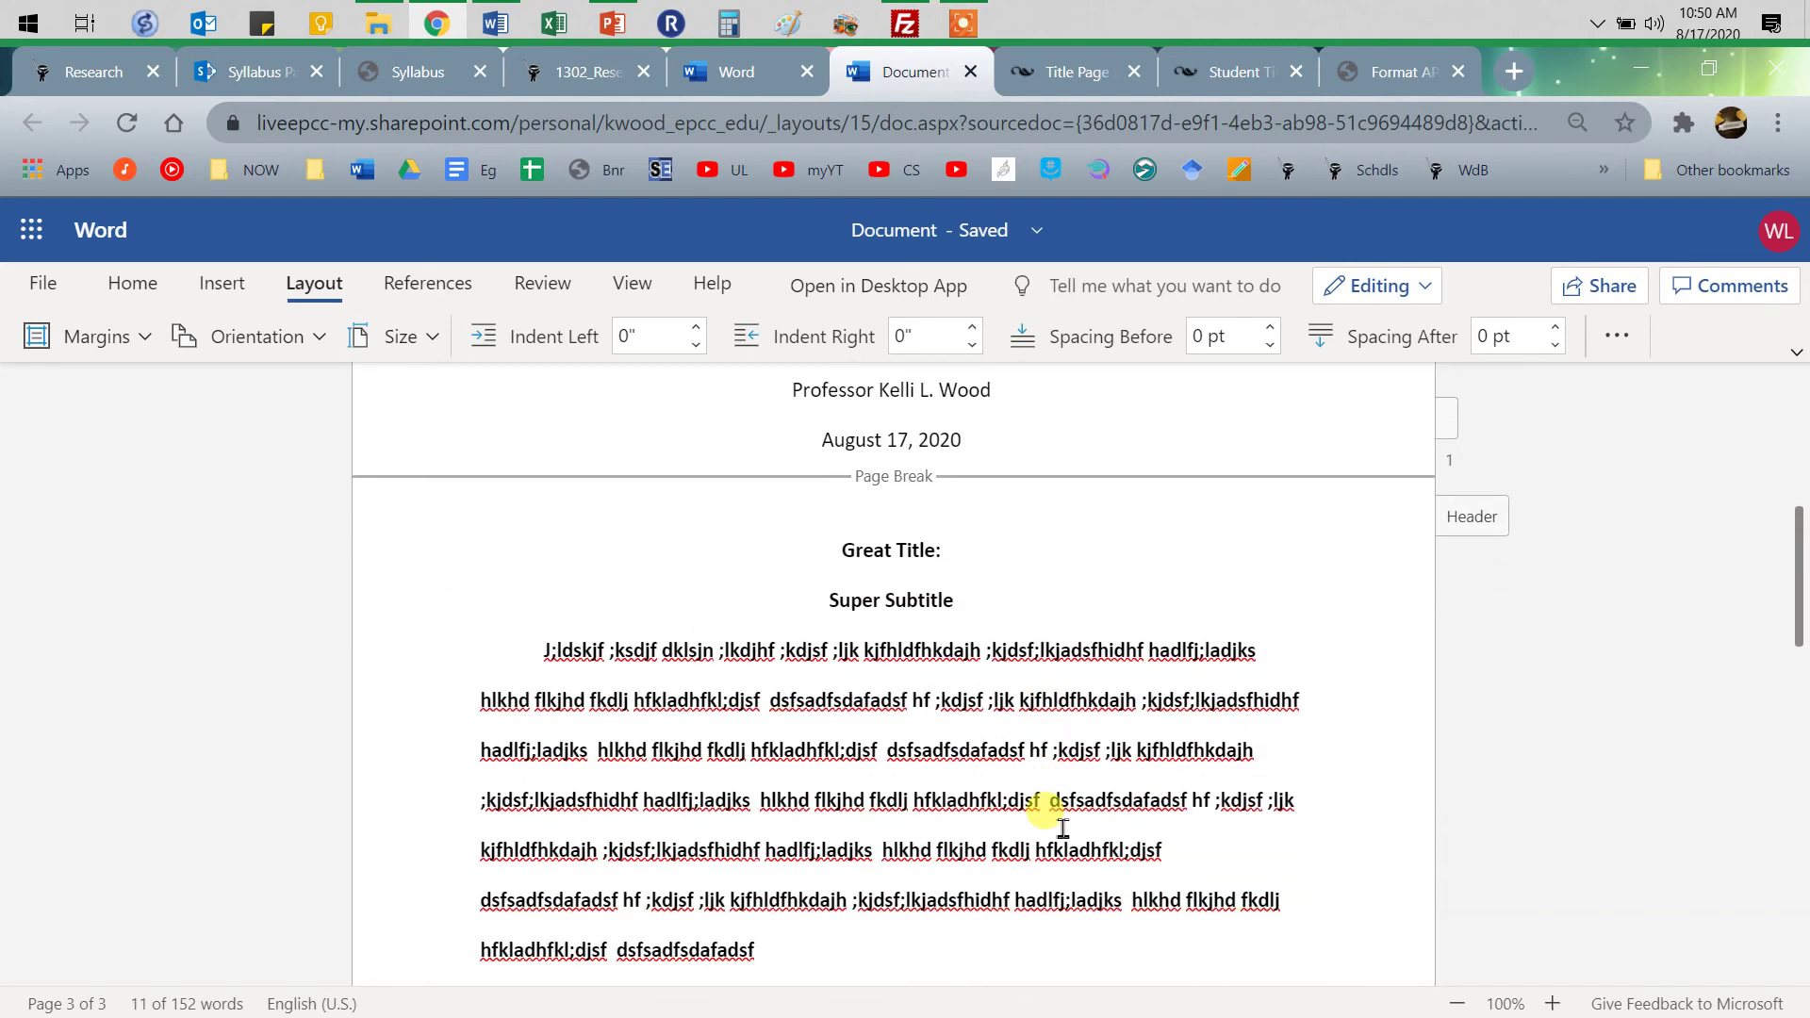
pyautogui.scroll(-6, 1062, 829)
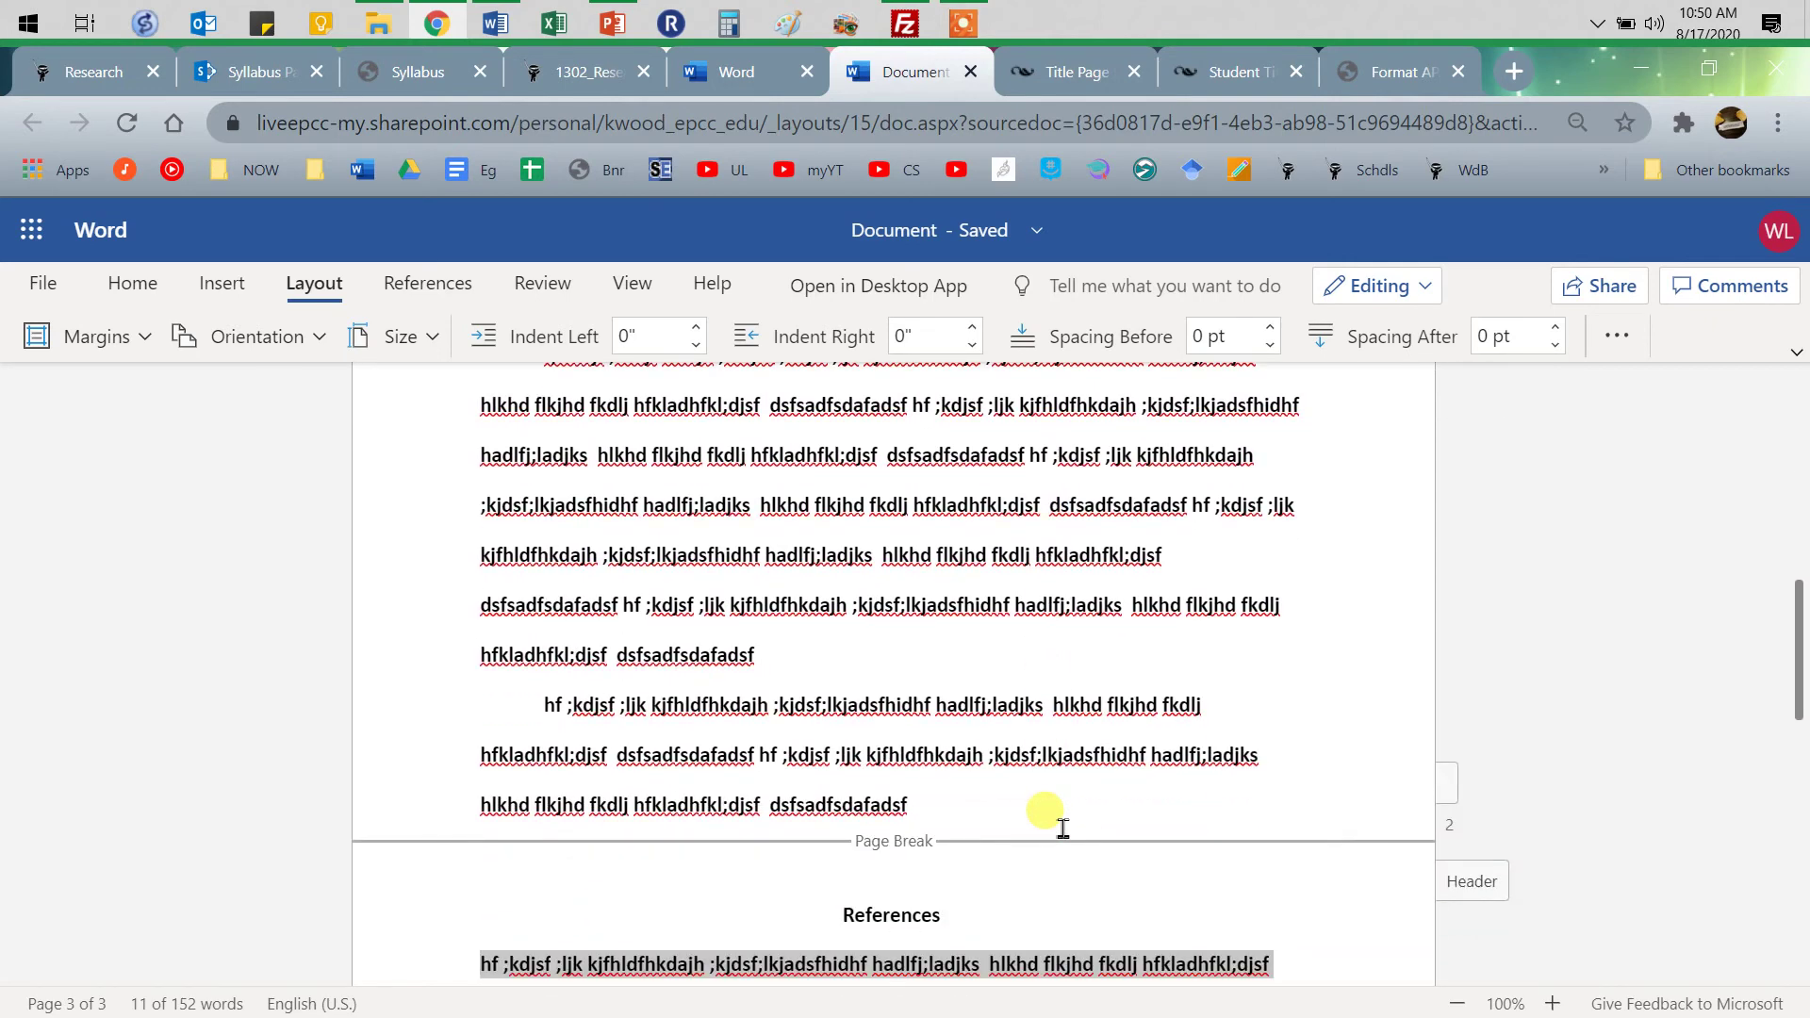
pyautogui.scroll(-4, 1062, 830)
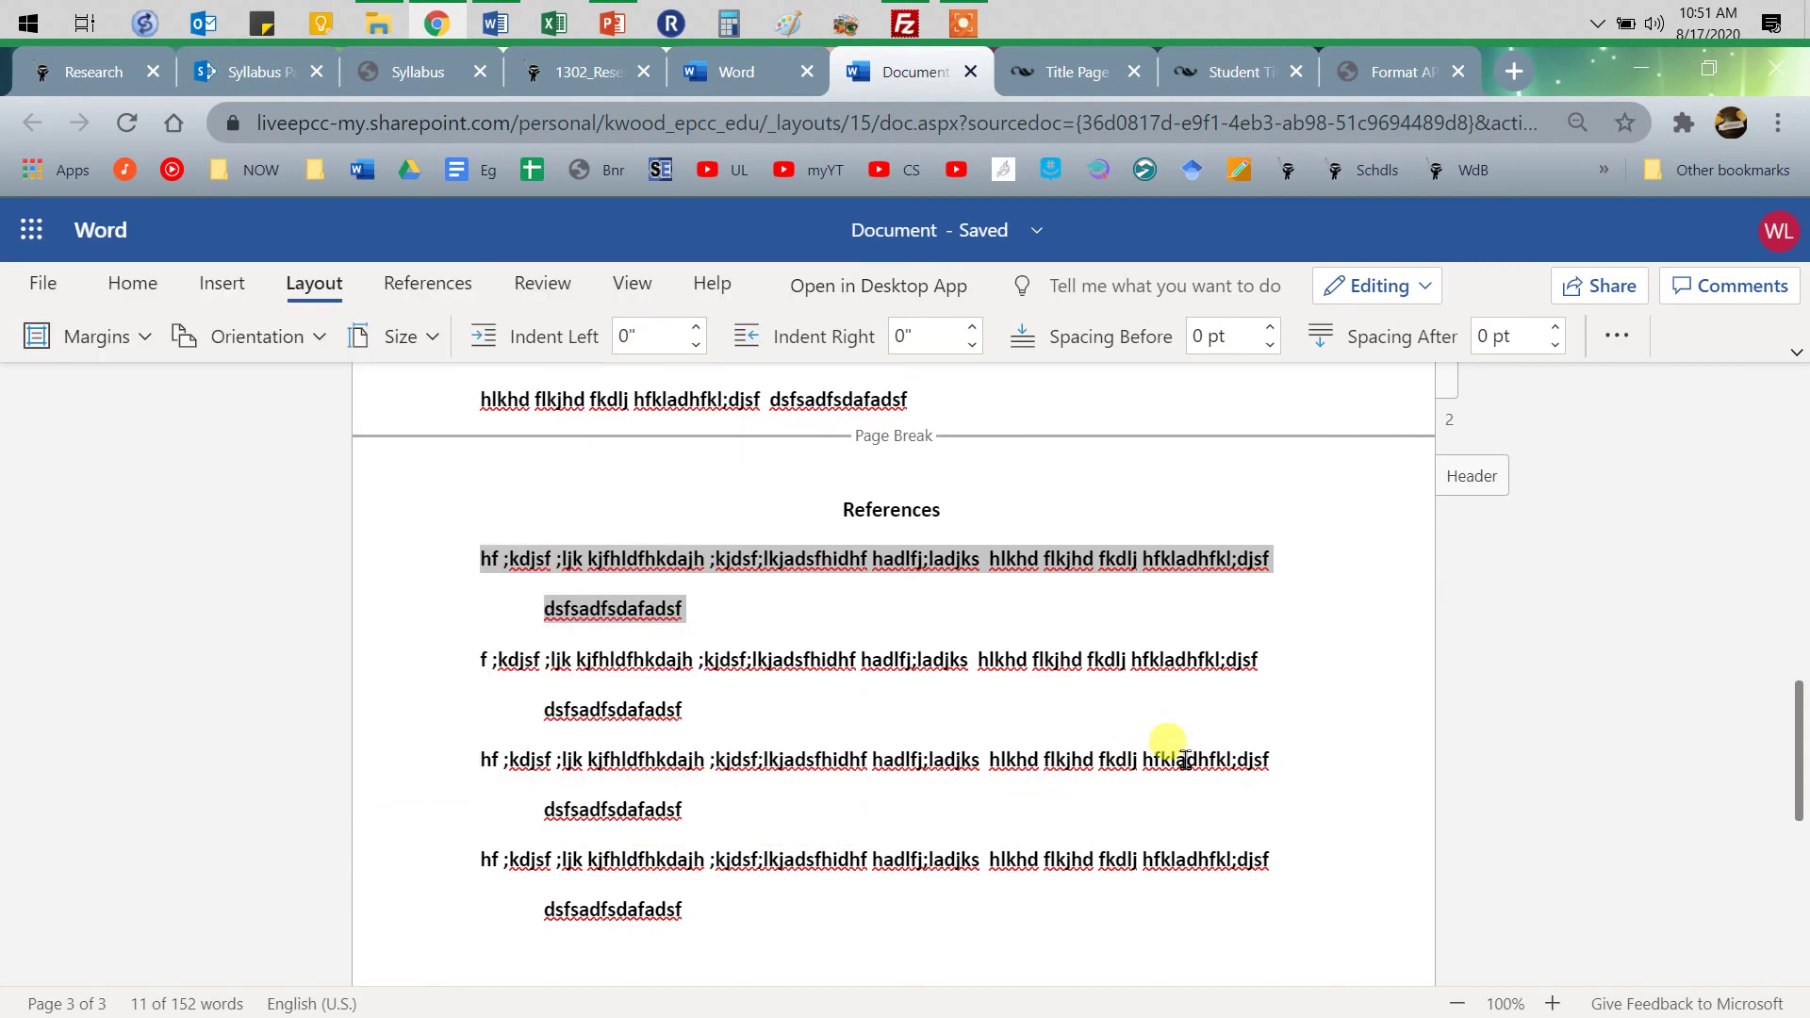
# Step: Check spelling suggestions on a misspelled word, then open the paper in Reading View zoomed out
pyautogui.rightClick(1216, 757)
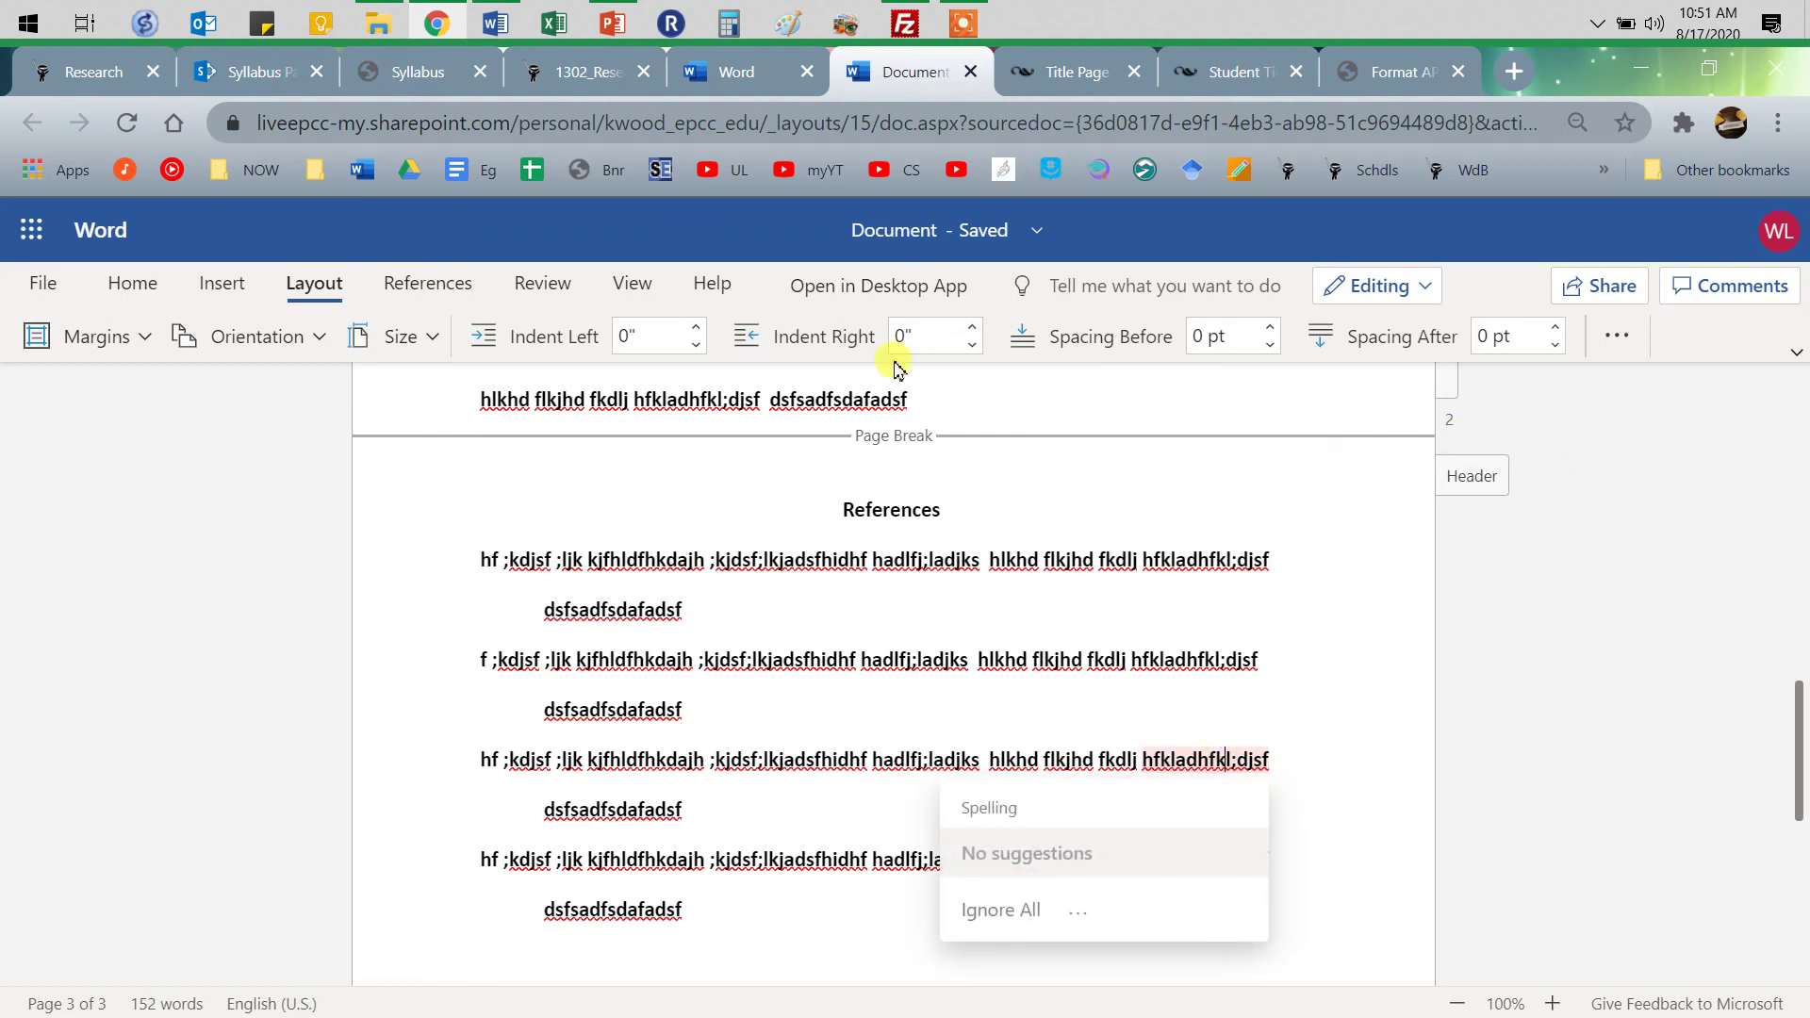
pyautogui.click(632, 285)
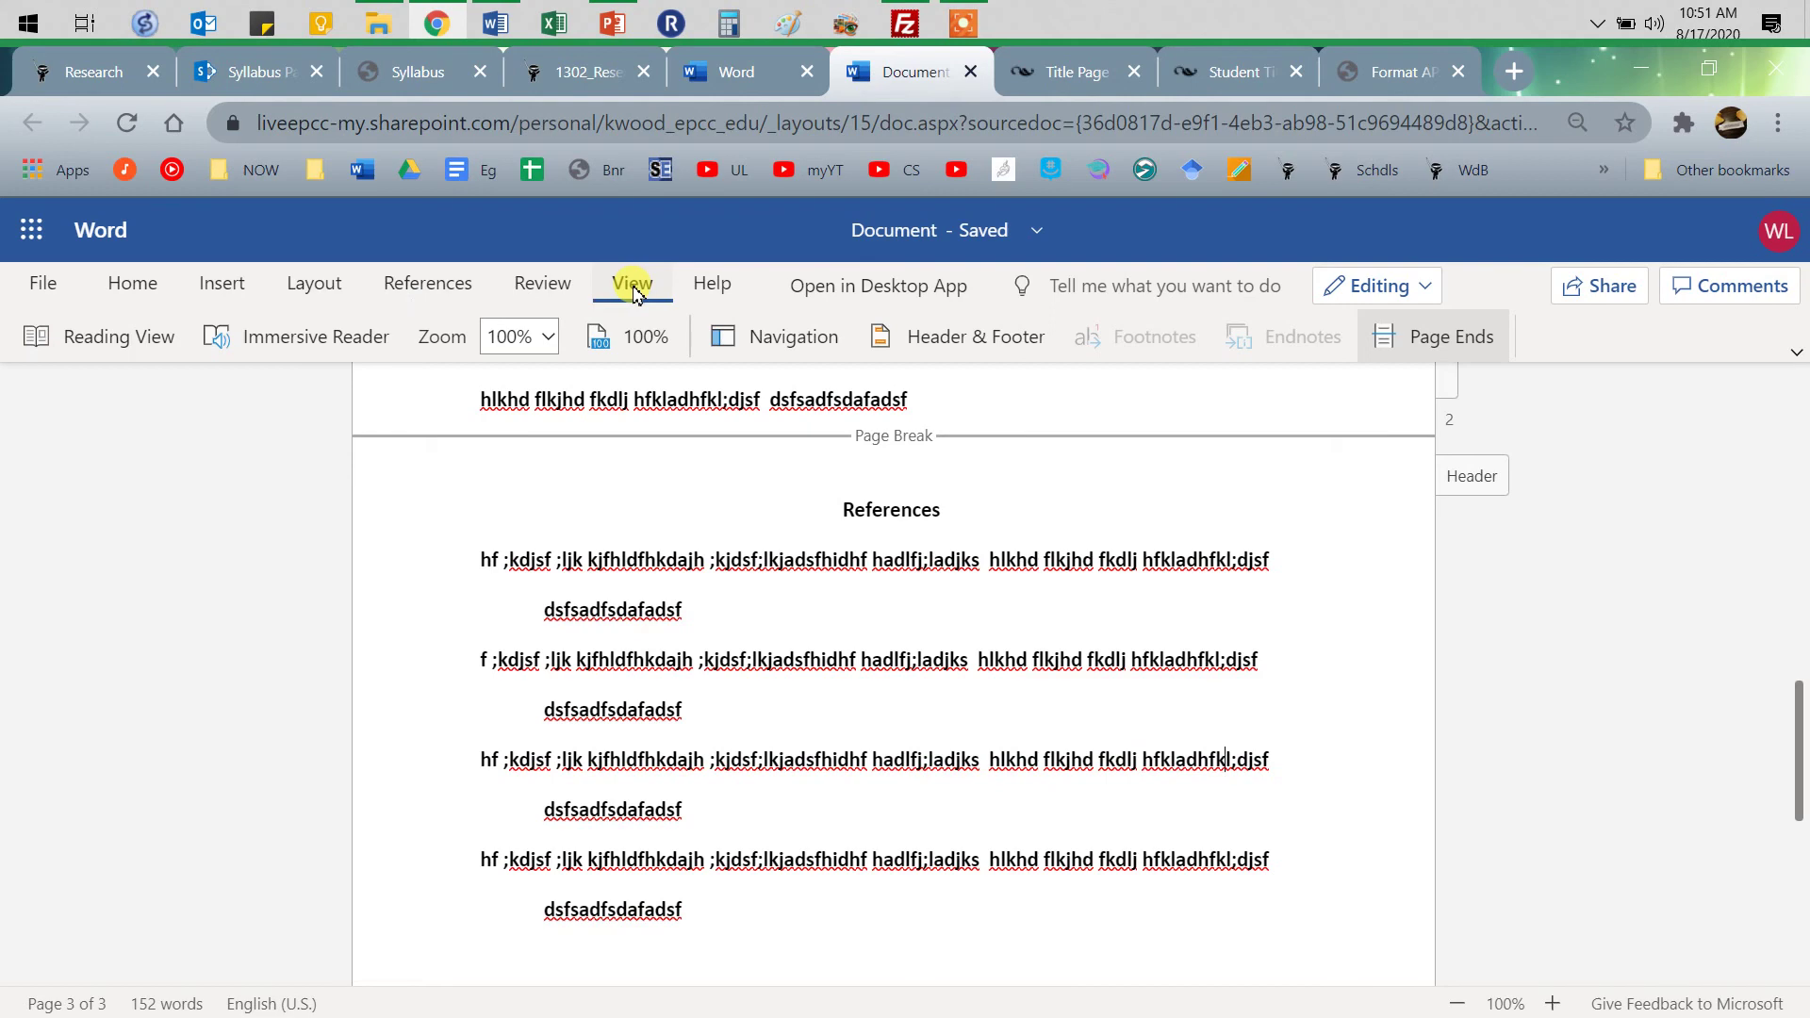
pyautogui.click(34, 337)
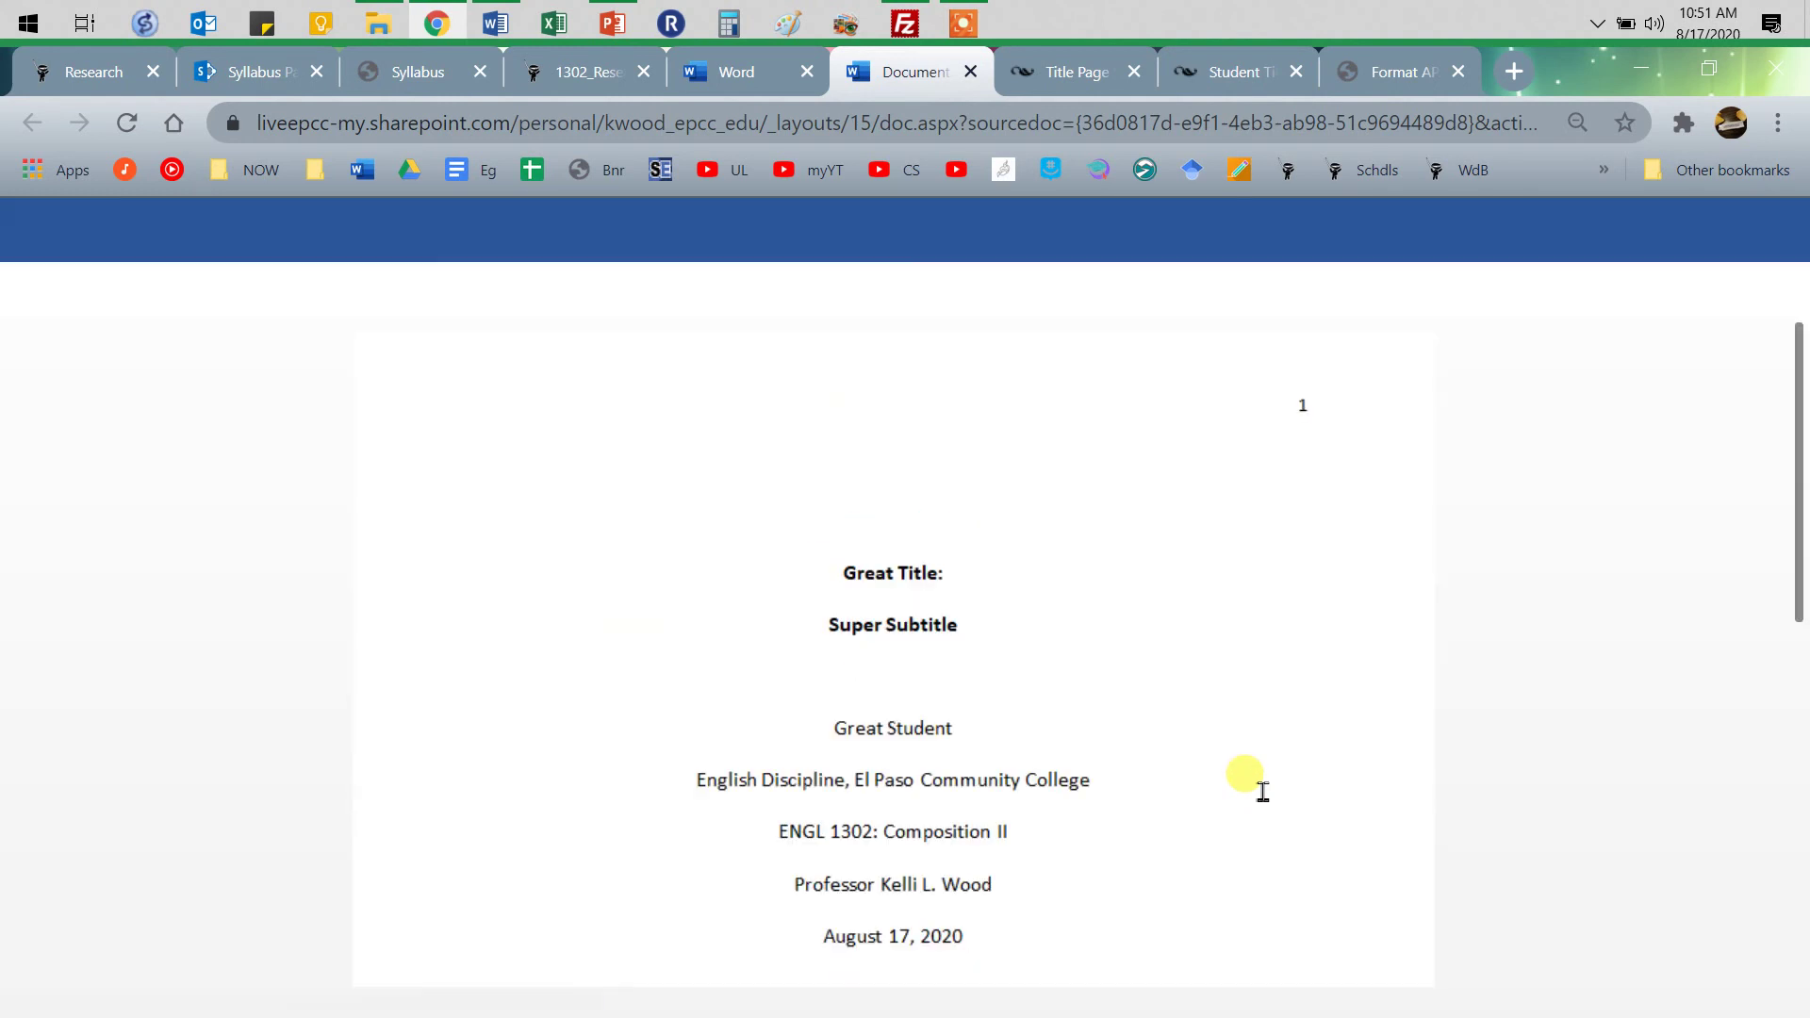
pyautogui.hotkey('ctrl', '-')
pyautogui.hotkey('ctrl', '-')
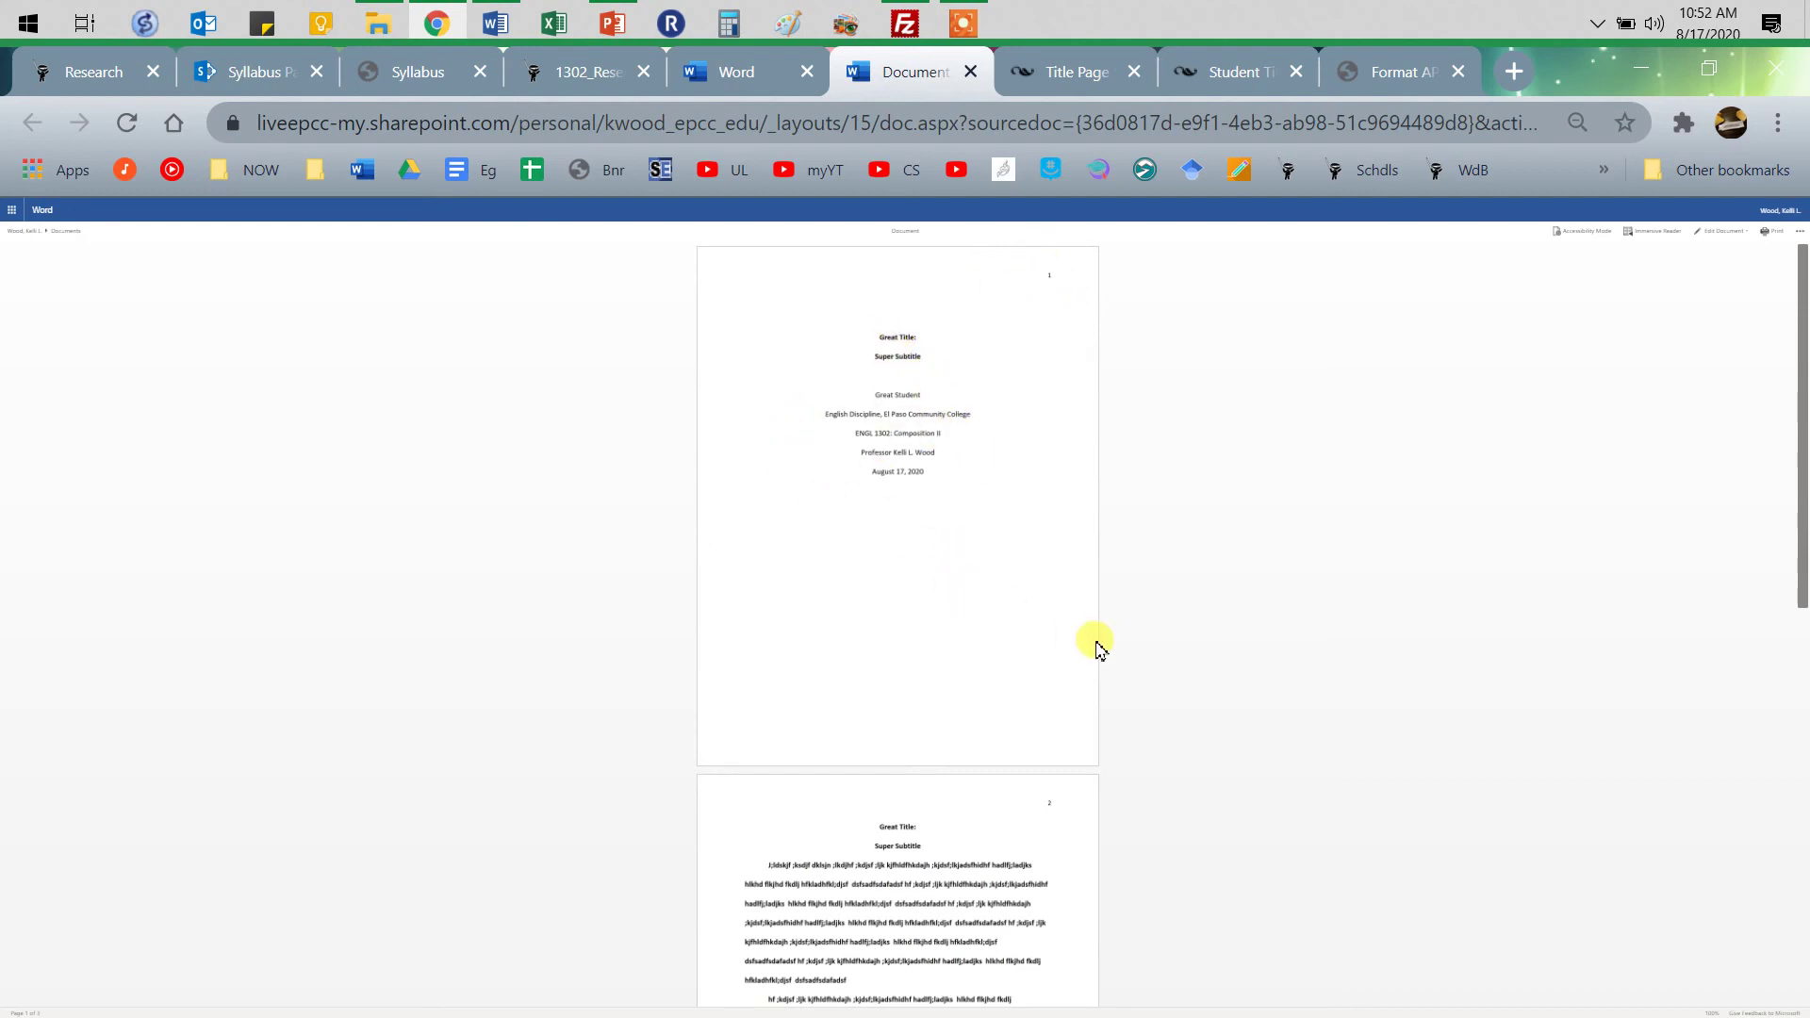
# Step: Review the three finished pages in Reading View, then switch to the Format APA browser tab
pyautogui.scroll(-2, 1094, 648)
pyautogui.scroll(-3, 852, 812)
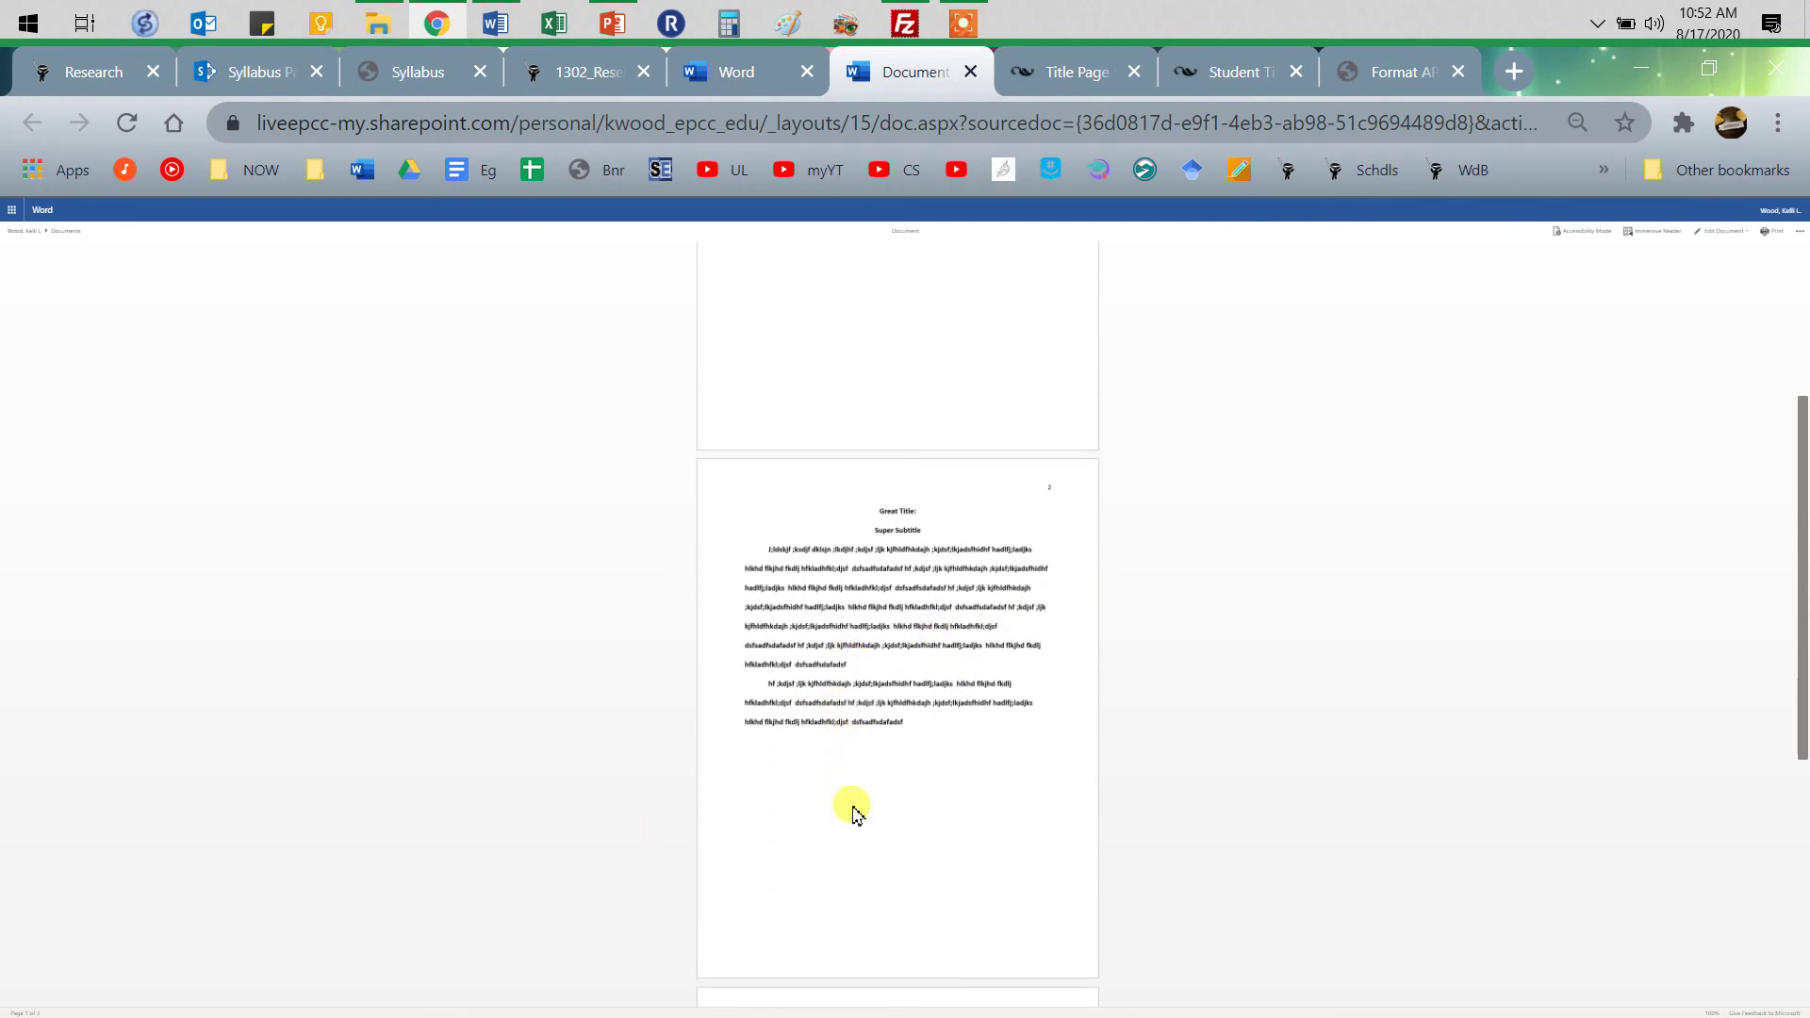
pyautogui.scroll(-2, 839, 773)
pyautogui.scroll(-2, 1000, 806)
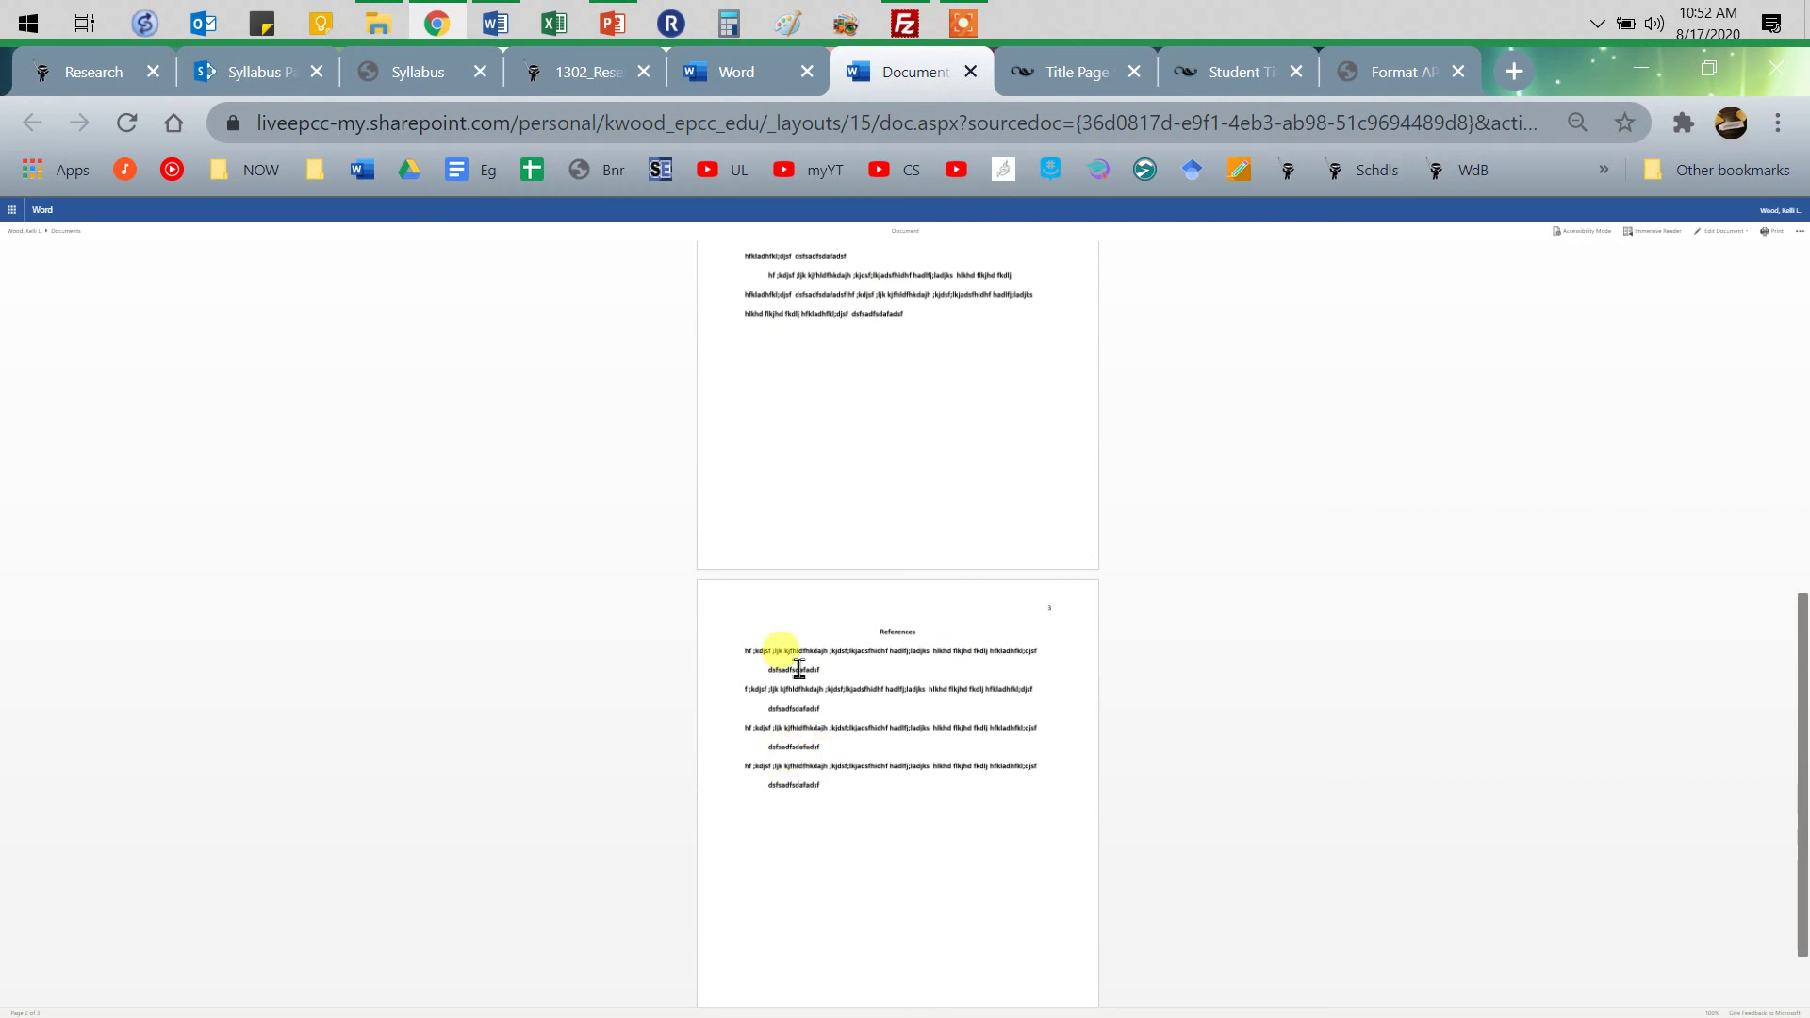
pyautogui.scroll(2, 790, 752)
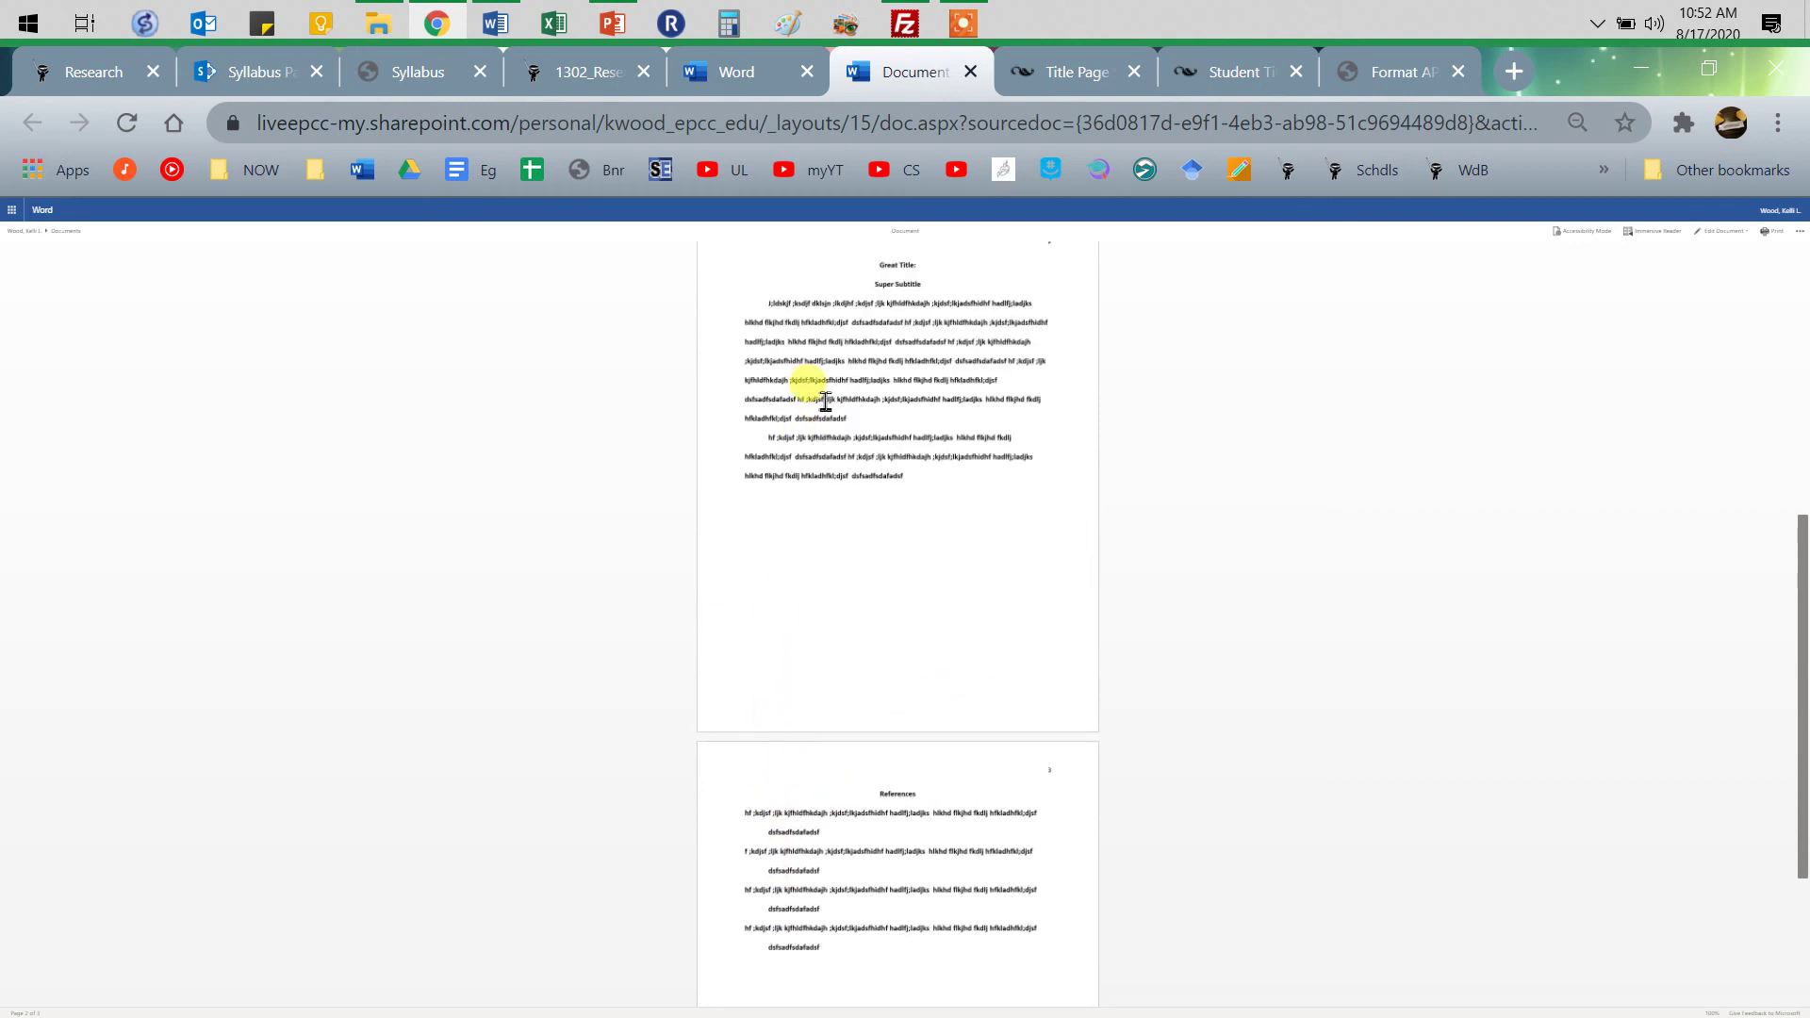
pyautogui.scroll(7, 835, 464)
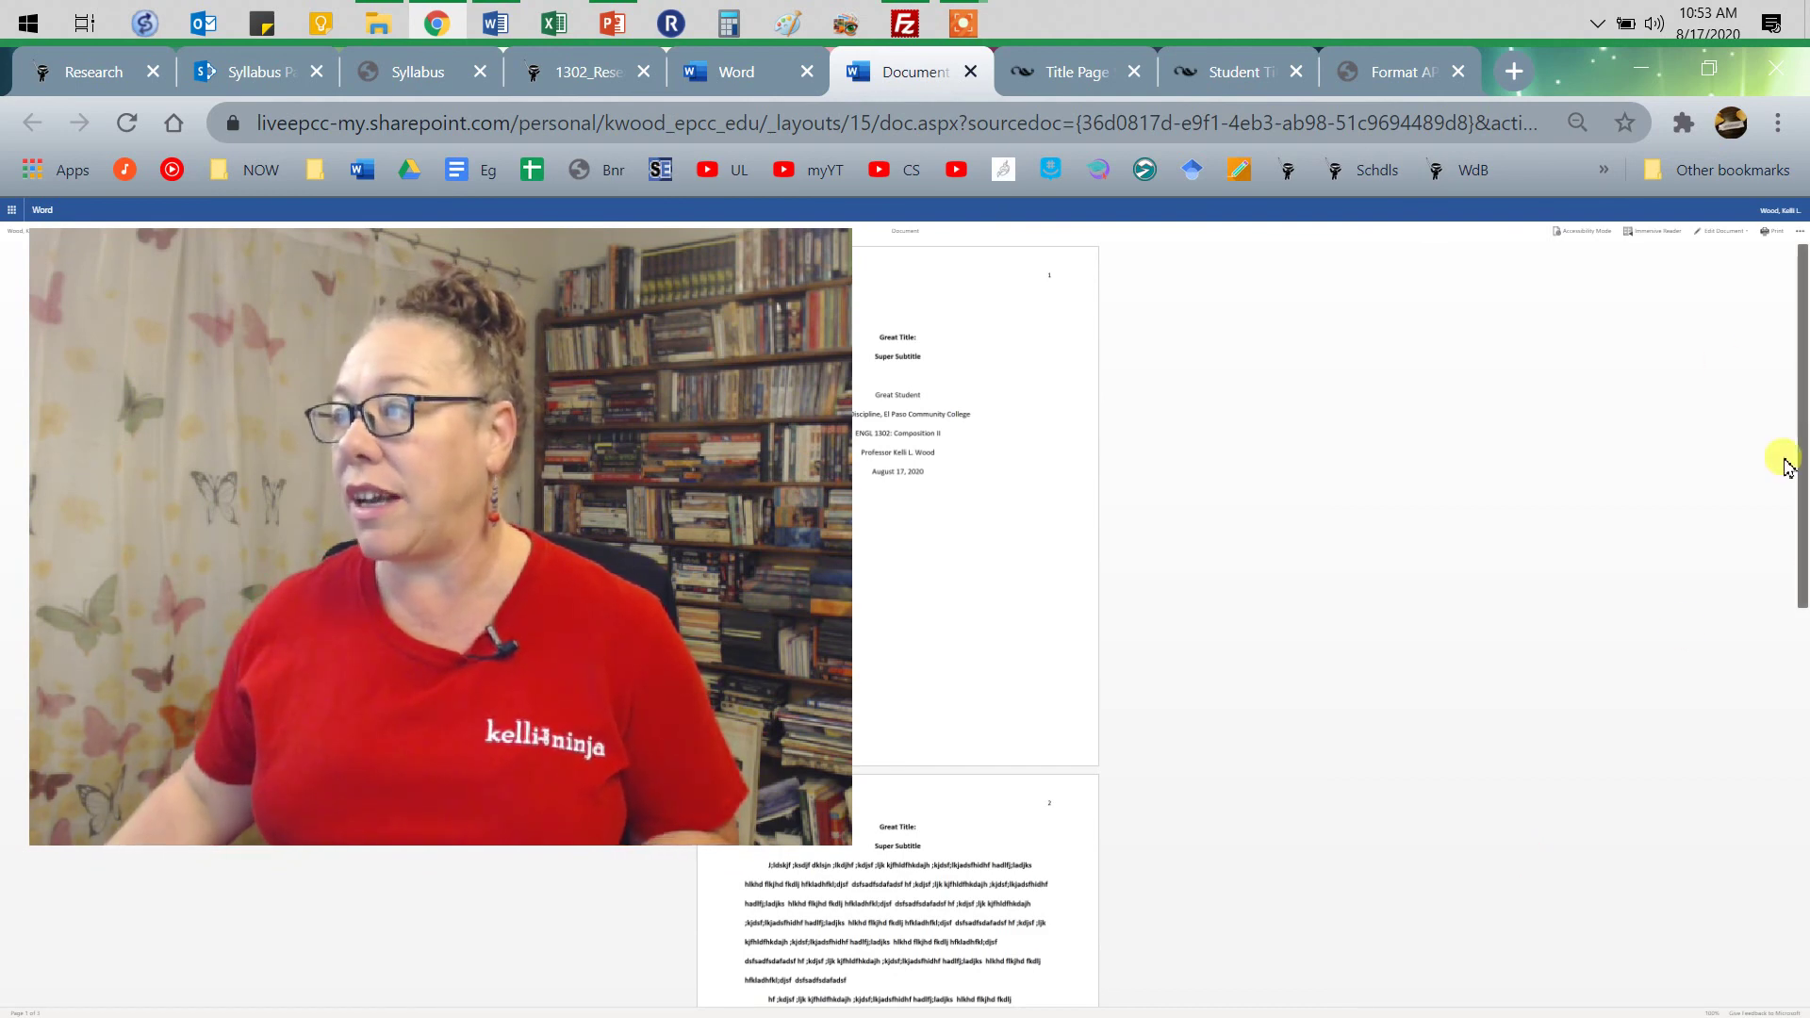
pyautogui.click(1400, 73)
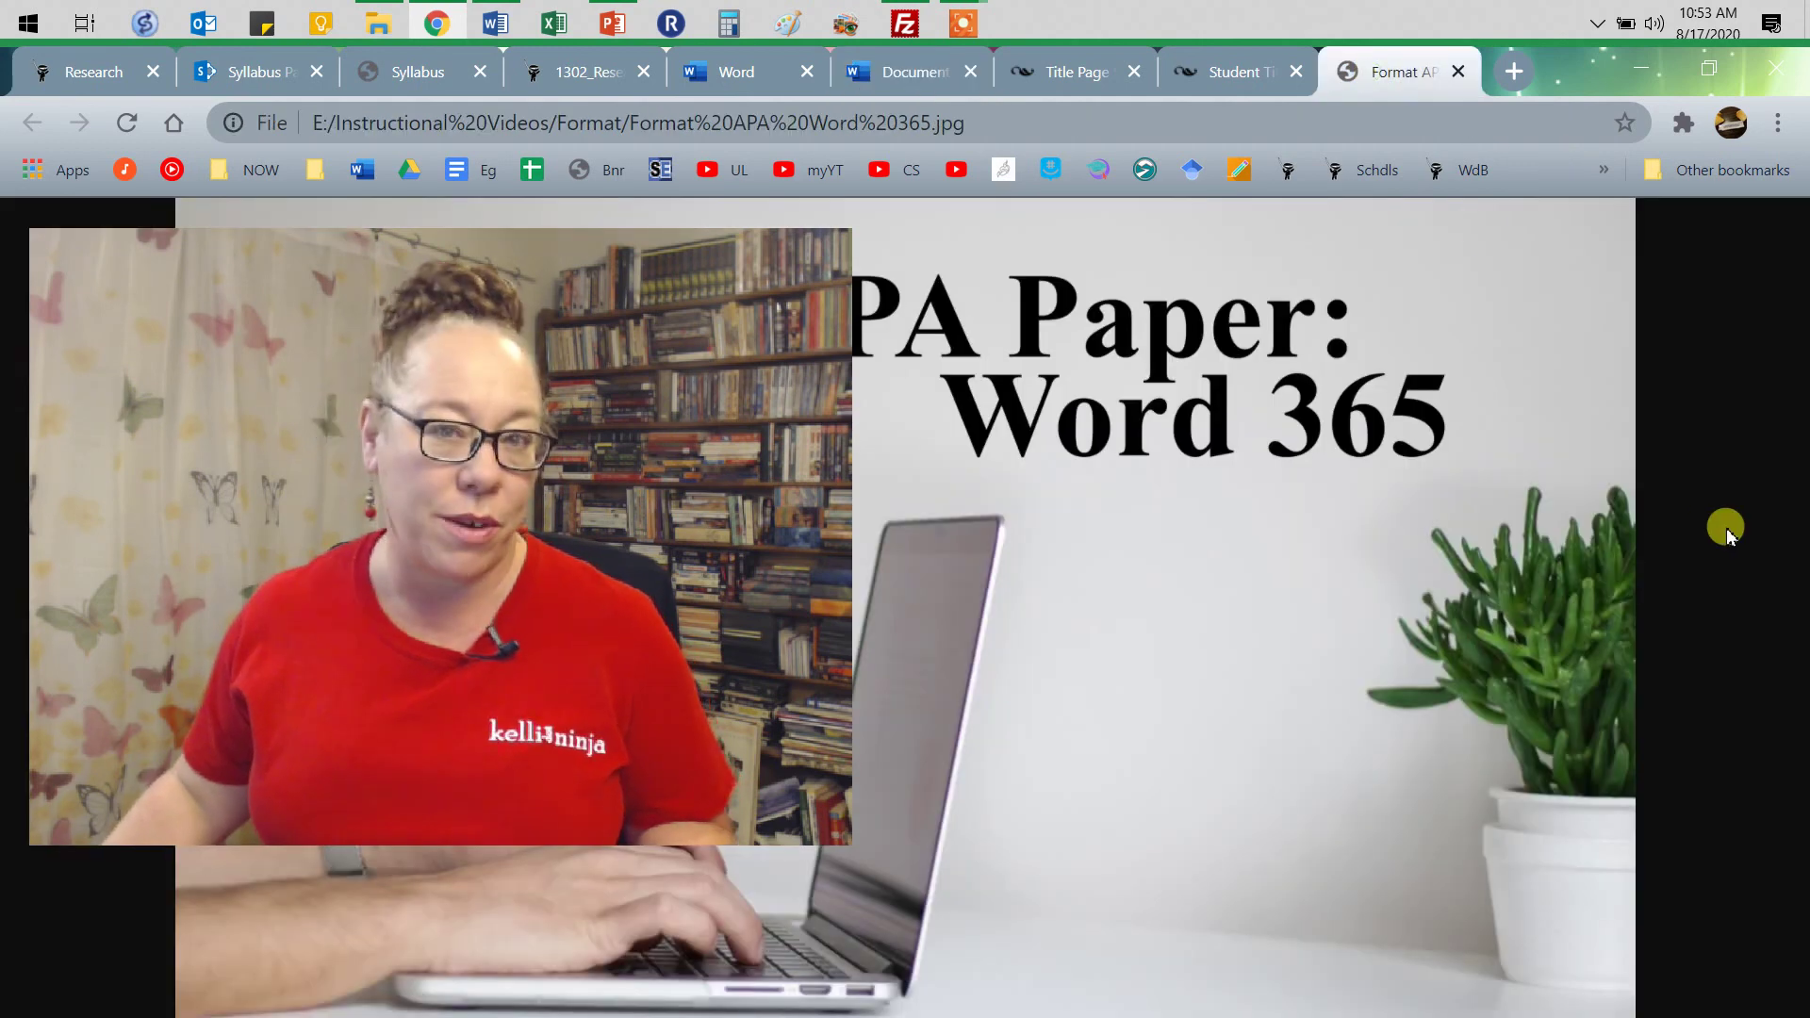